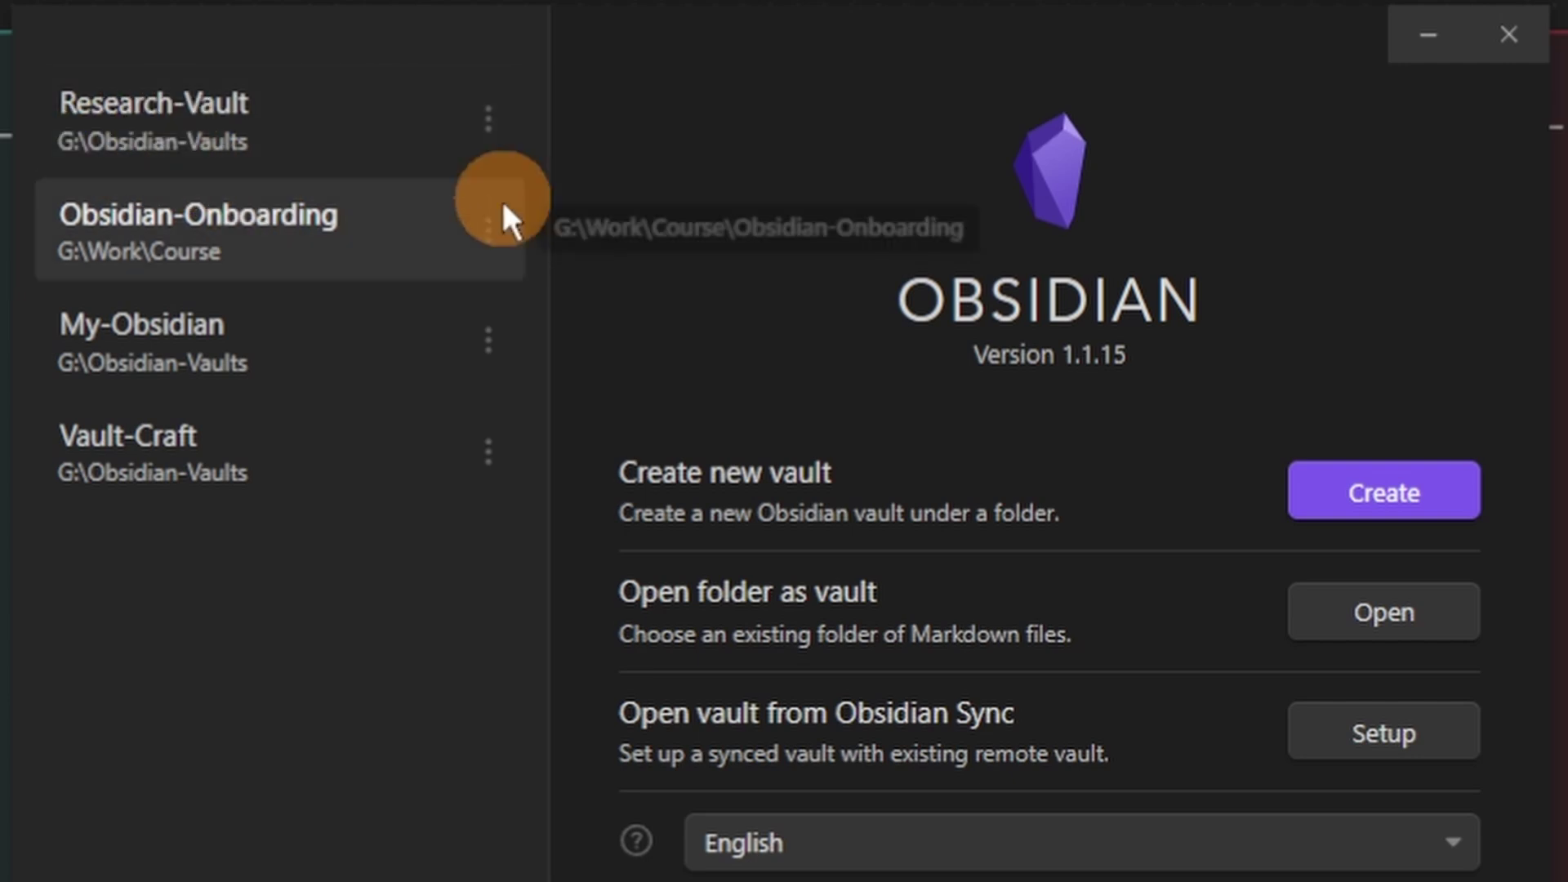
# Step: Open the Vault-Craft vault, show the recent-files sidebar and check the vault's folders in the file explorer
pyautogui.click(281, 472)
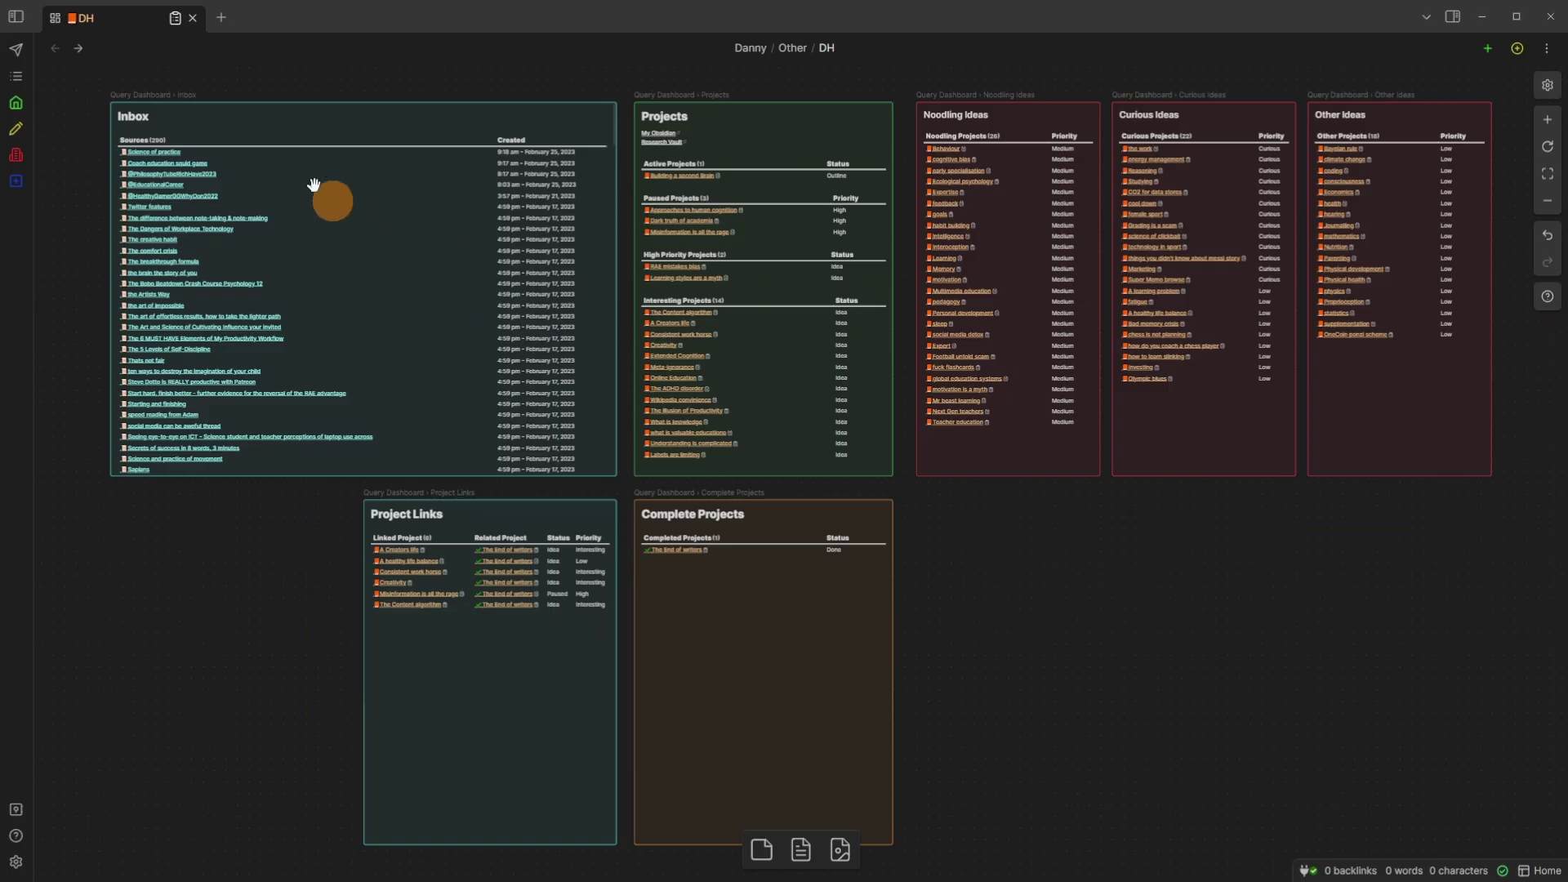
pyautogui.click(16, 18)
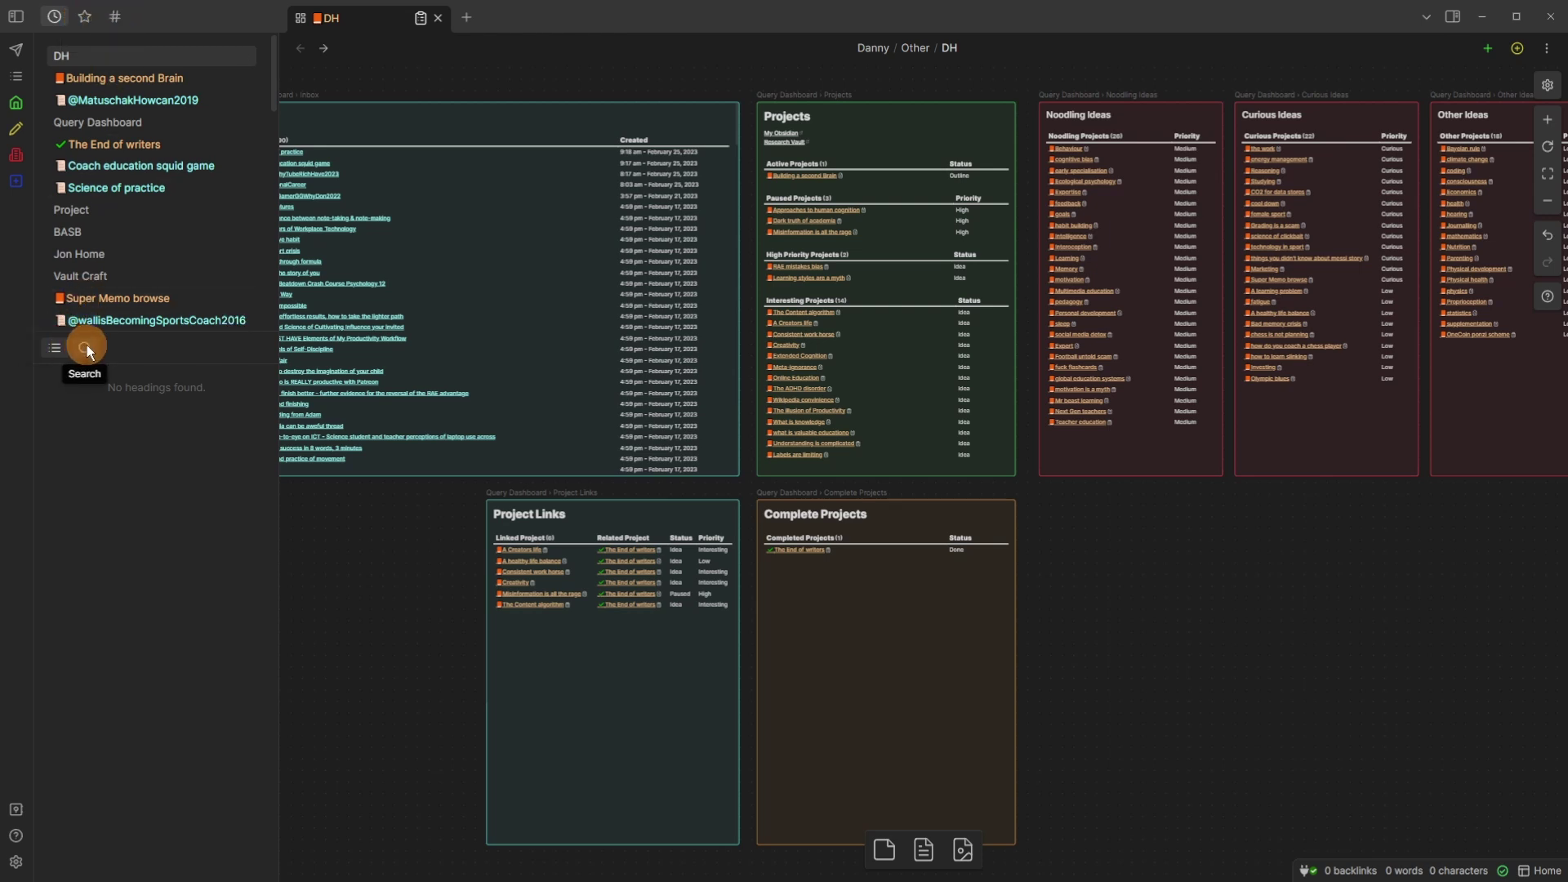
pyautogui.click(1455, 16)
pyautogui.click(1341, 122)
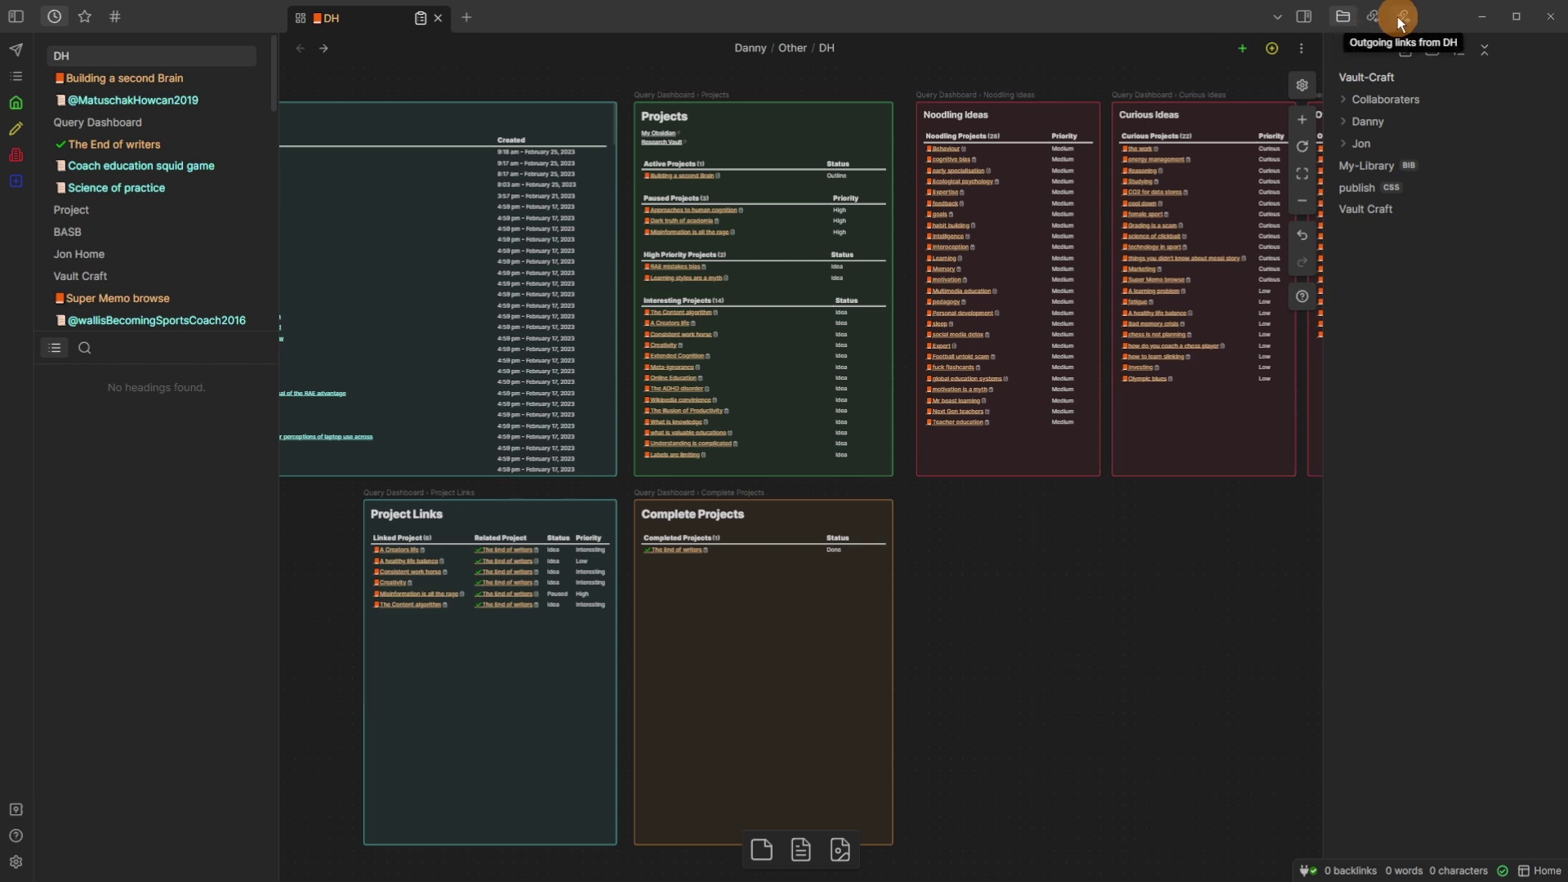
pyautogui.click(1311, 18)
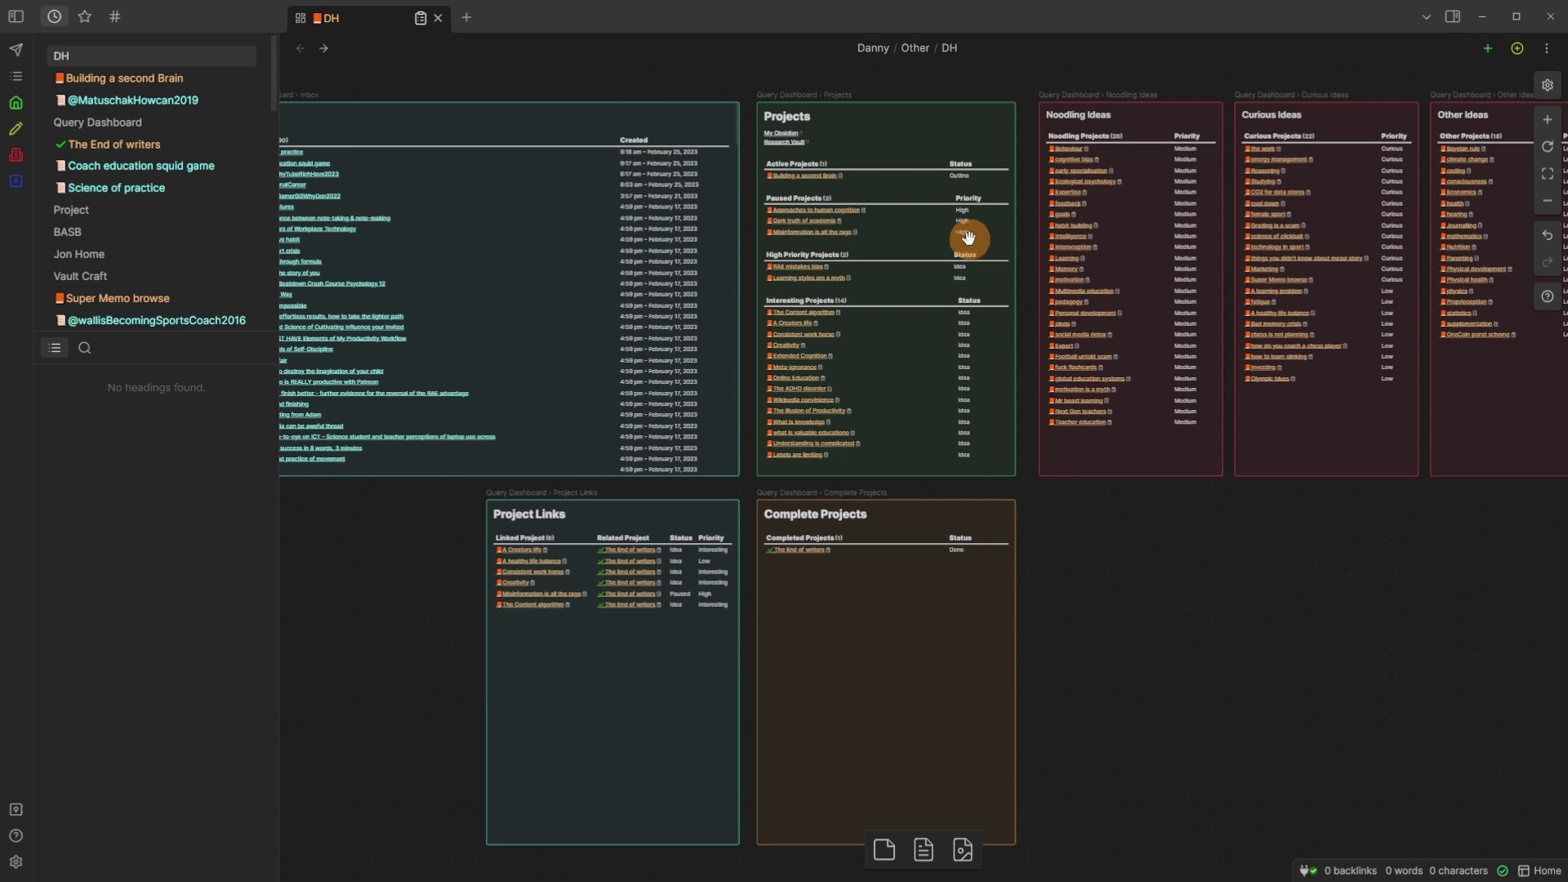
# Step: Open the Building a second Brain note from the Projects card on the DH canvas and view its structure and headings
pyautogui.click(840, 130)
pyautogui.click(905, 129)
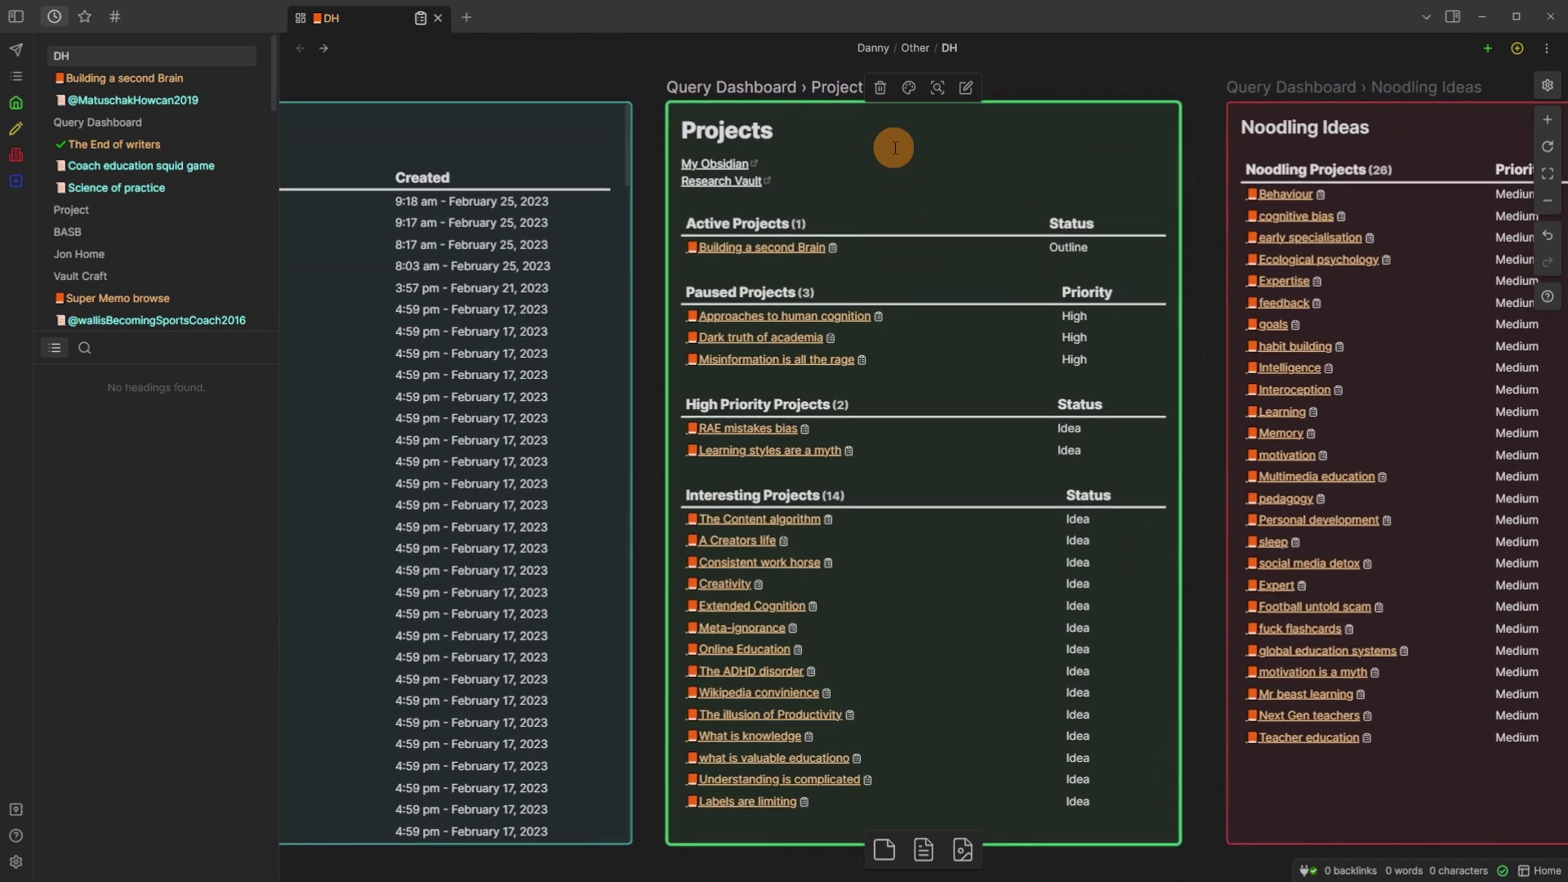
pyautogui.click(788, 245)
pyautogui.scroll(-7, 767, 312)
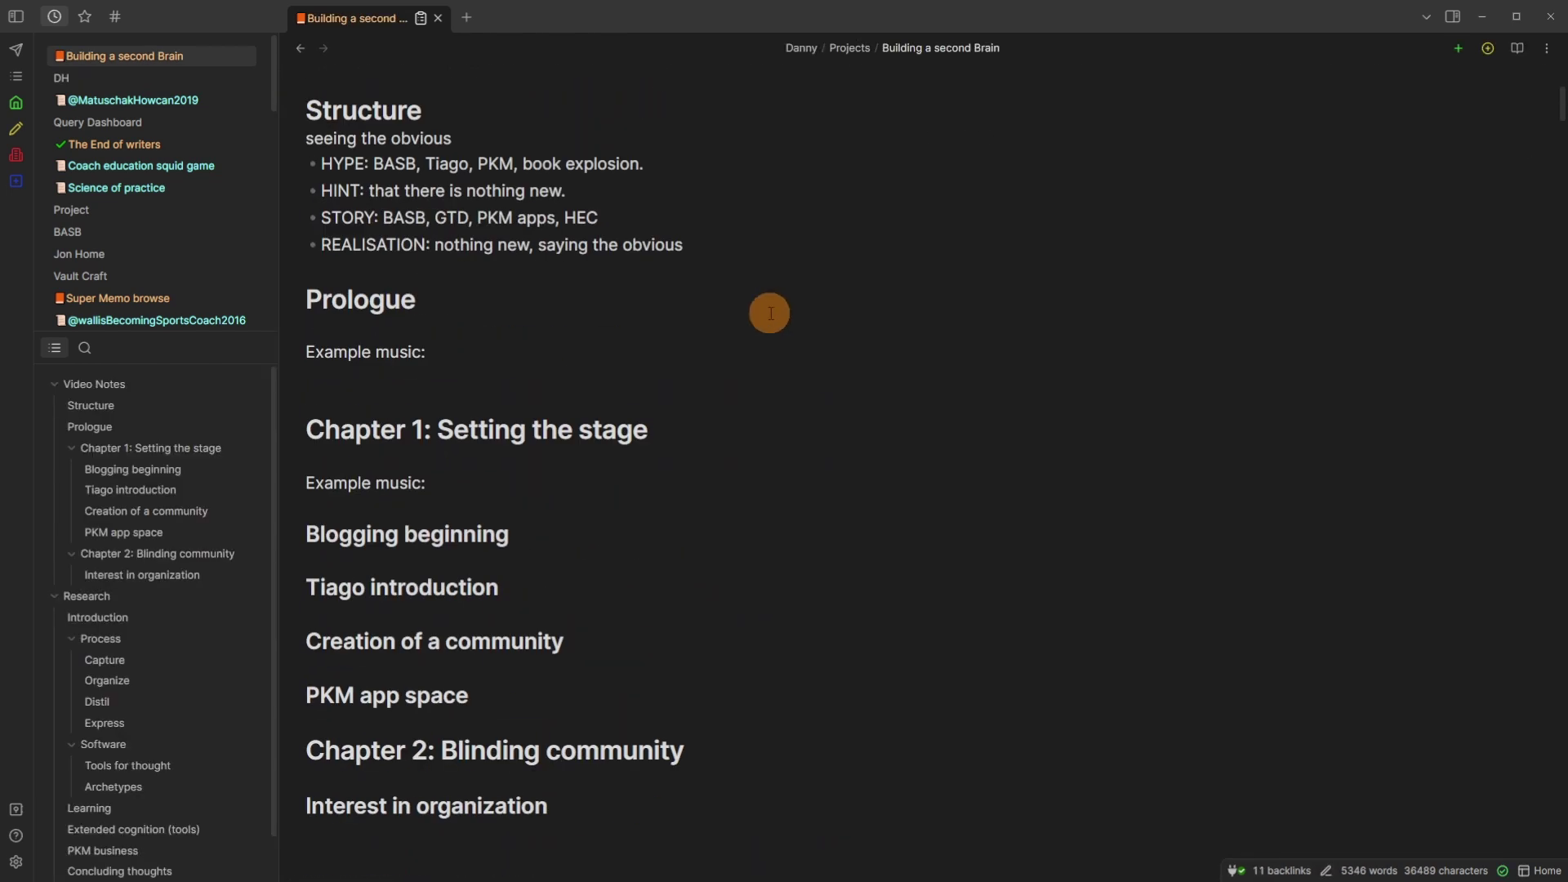
pyautogui.scroll(-2, 166, 784)
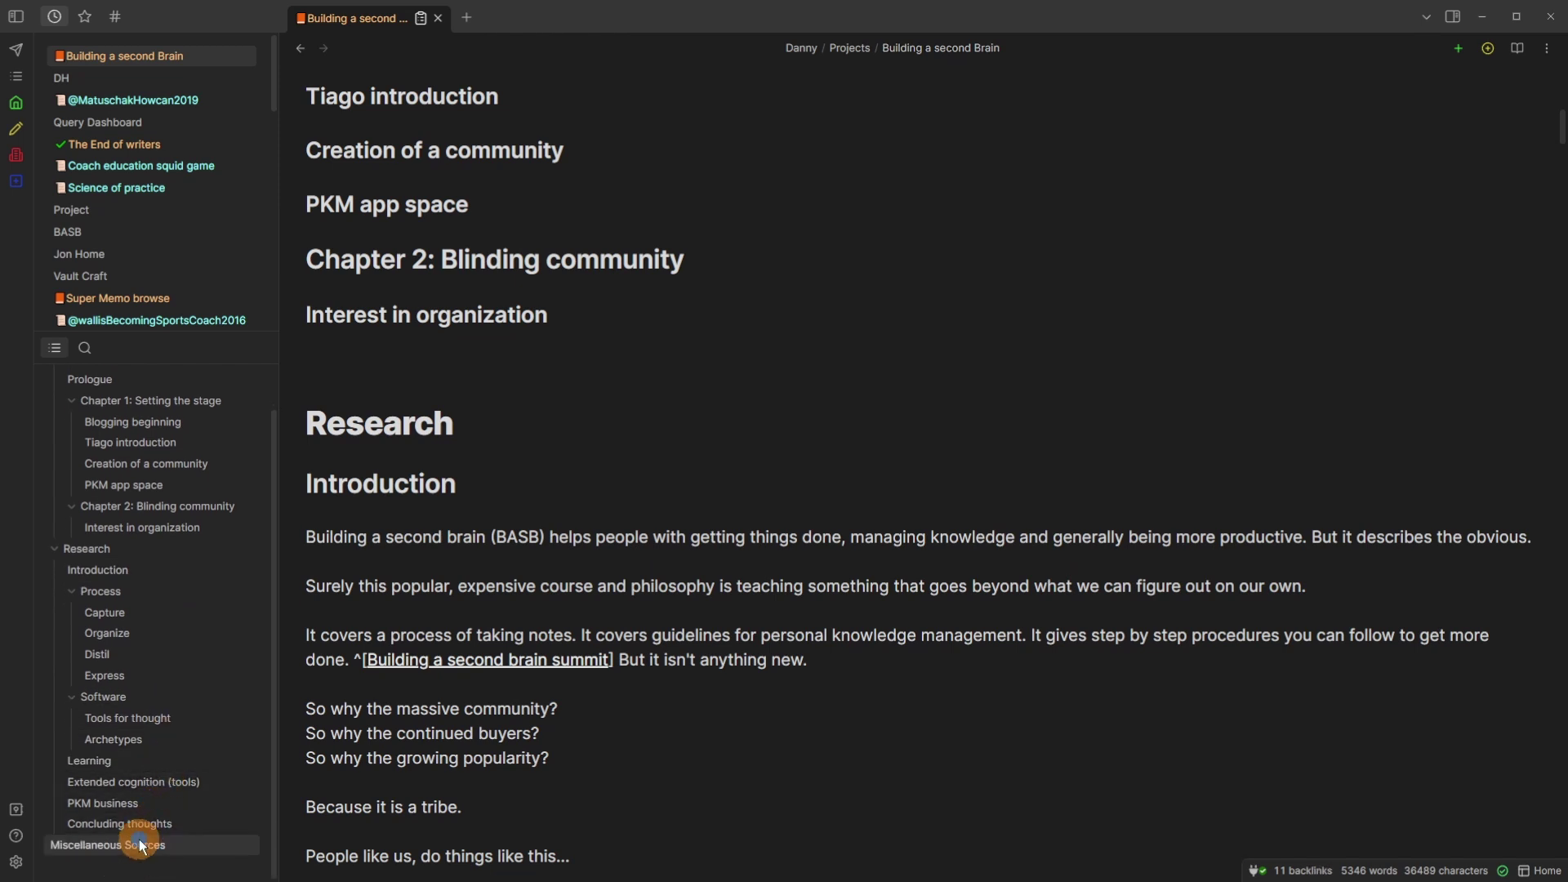
# Step: Go to the note's Miscellaneous Sources heading and collapse the linked mentions in both the note and the backlinks pane
pyautogui.click(130, 845)
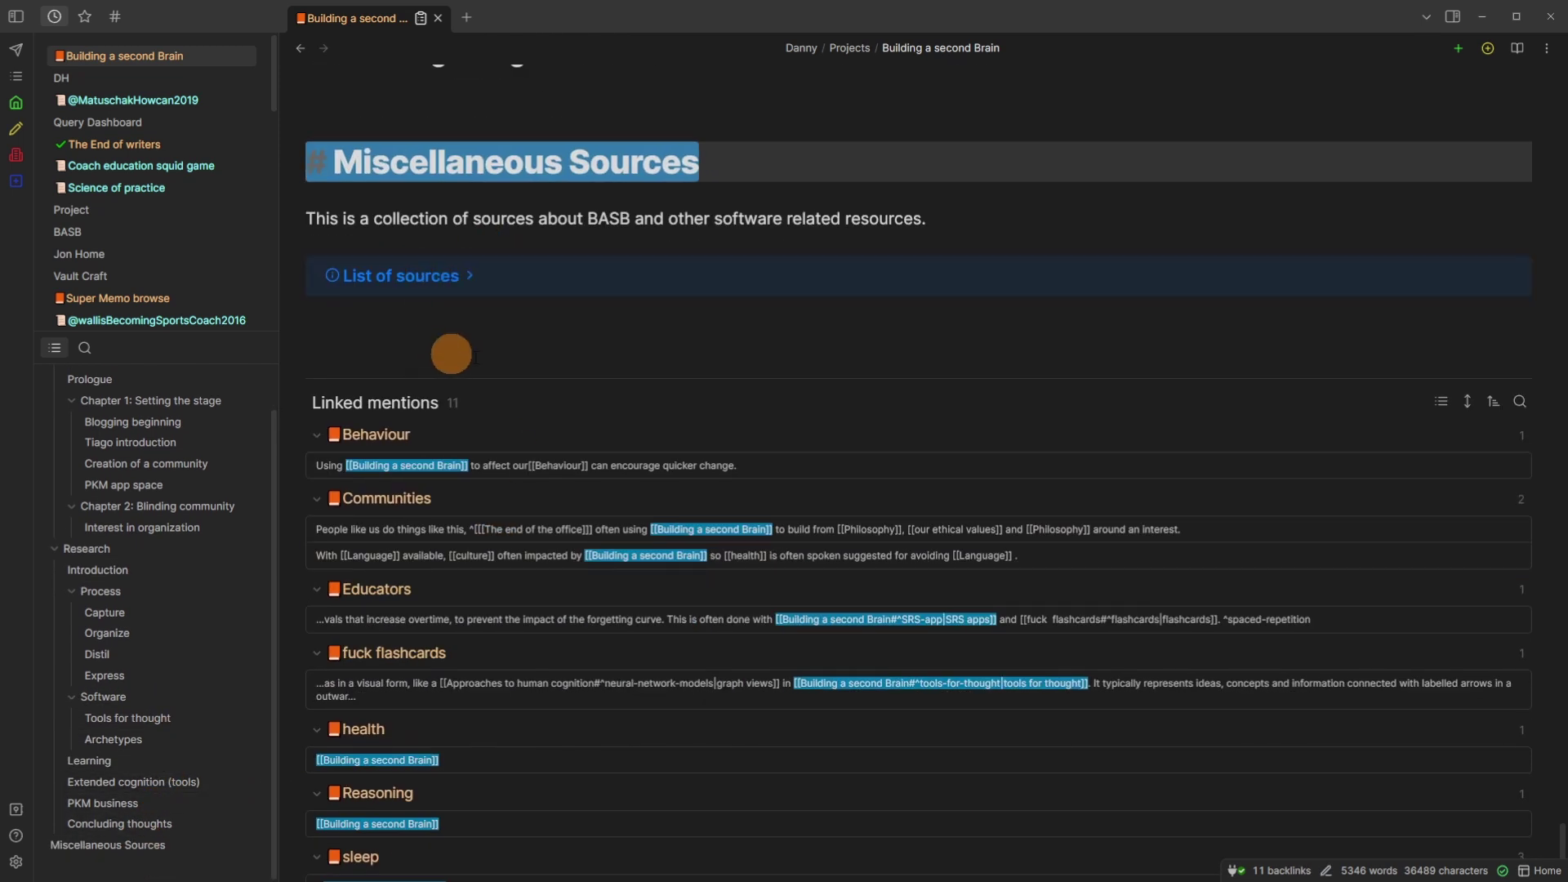
pyautogui.click(1441, 401)
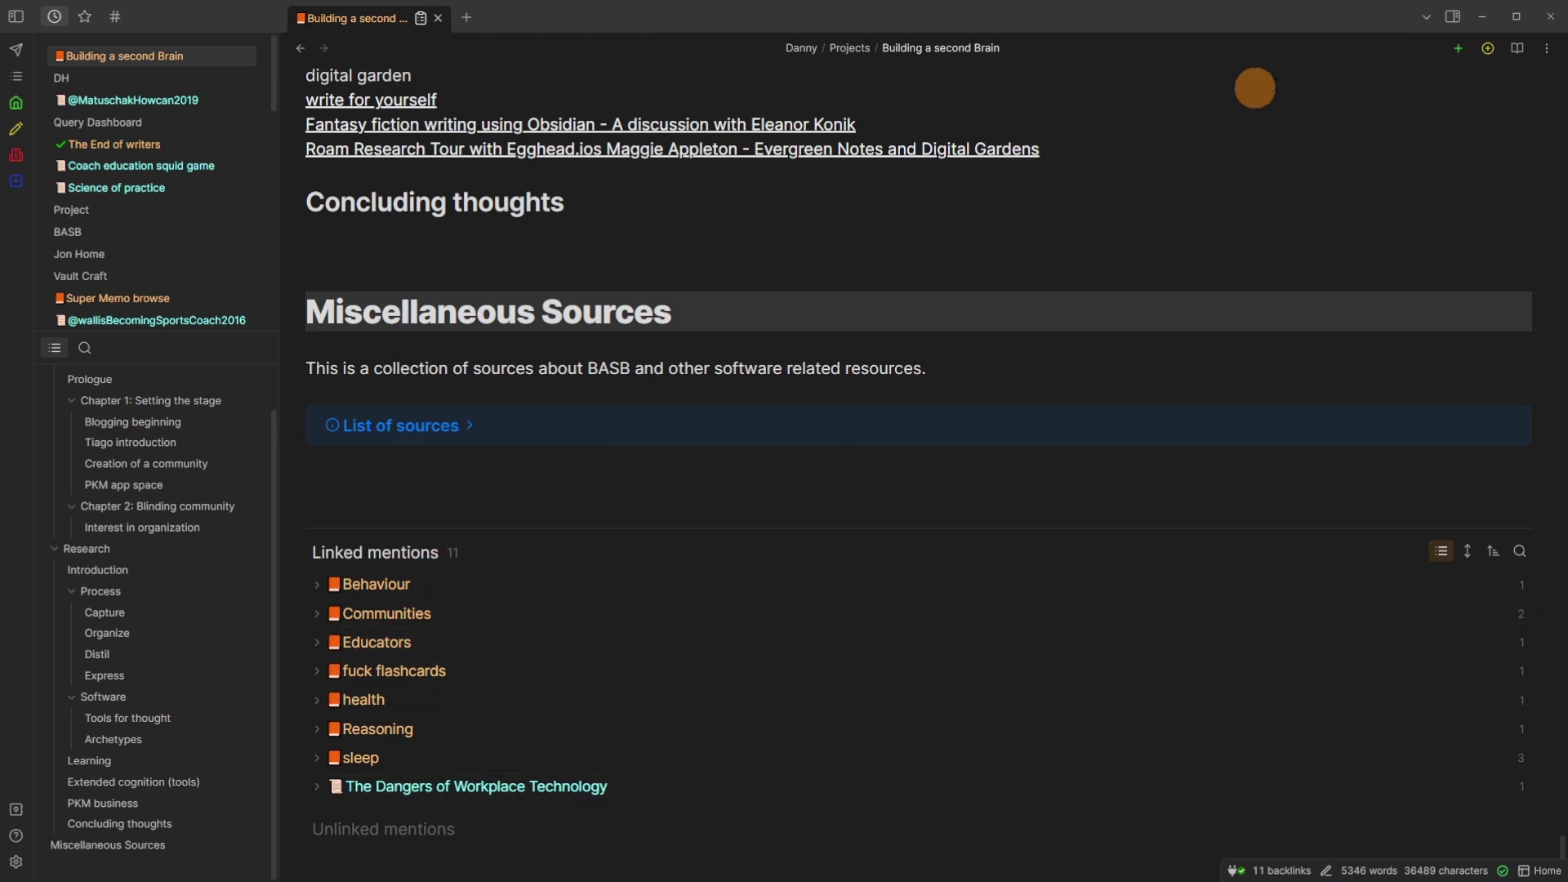
pyautogui.click(1454, 18)
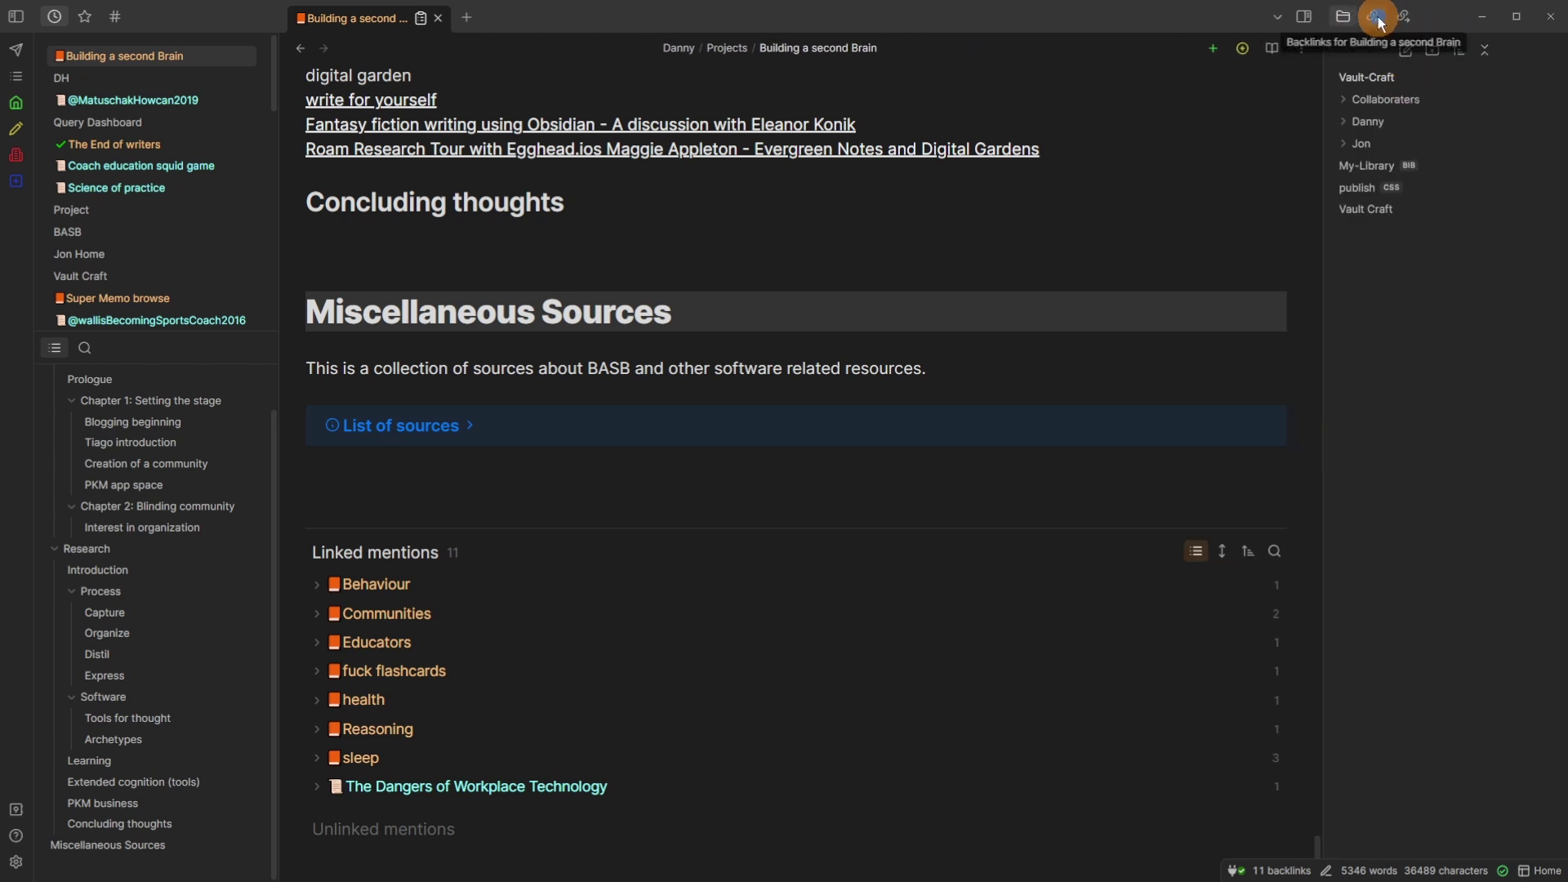
pyautogui.click(1374, 18)
pyautogui.click(1408, 50)
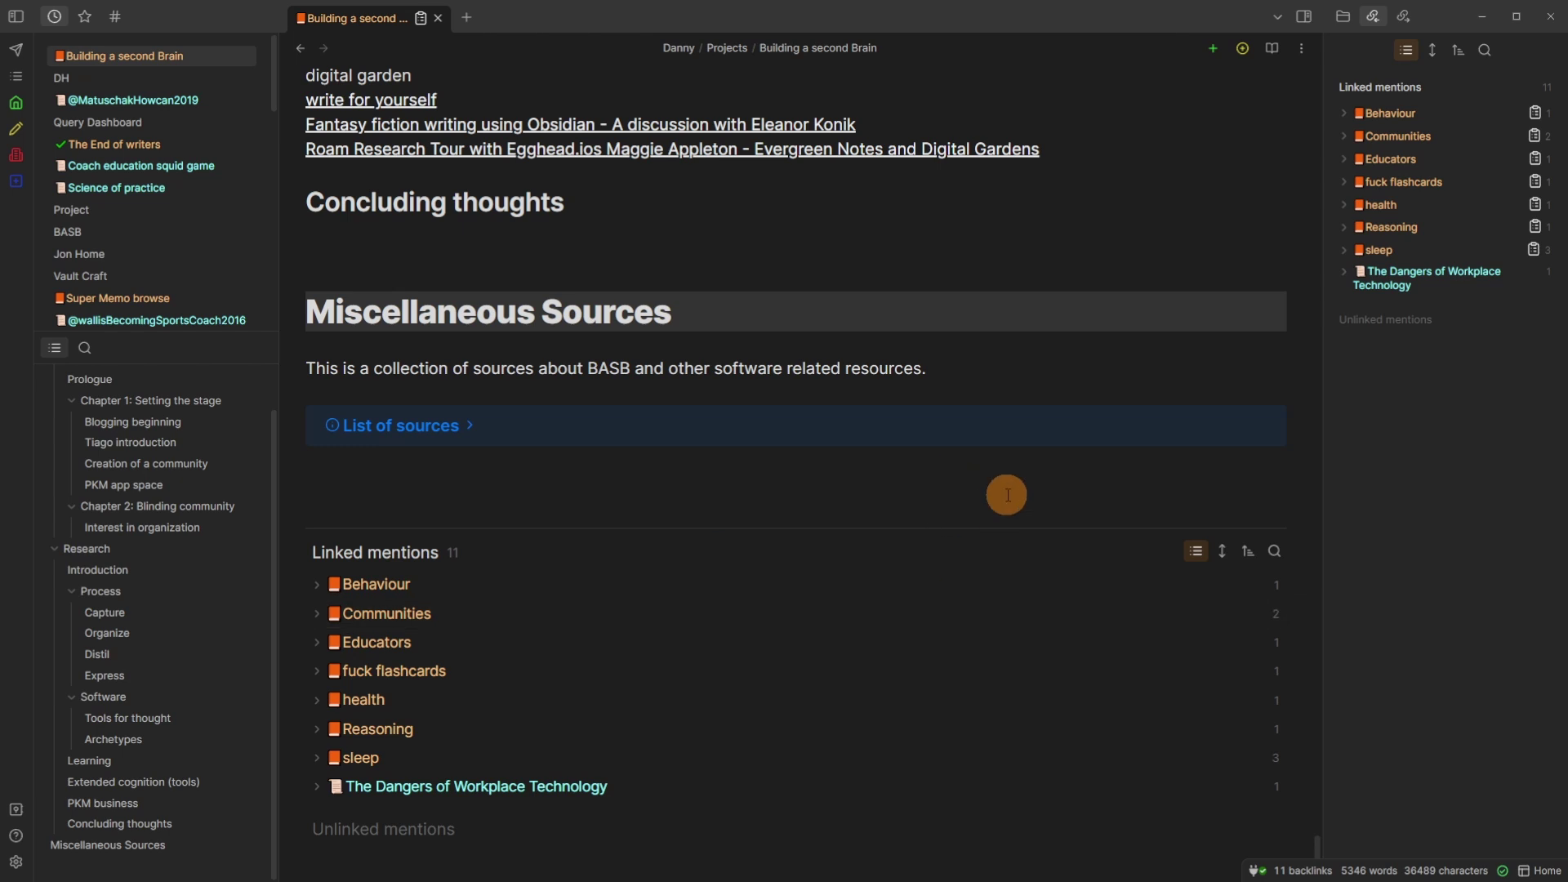
# Step: Check the Backlink in document option in the Backlinks core plugin settings
pyautogui.hotkey('ctrl', ',')
pyautogui.click(346, 320)
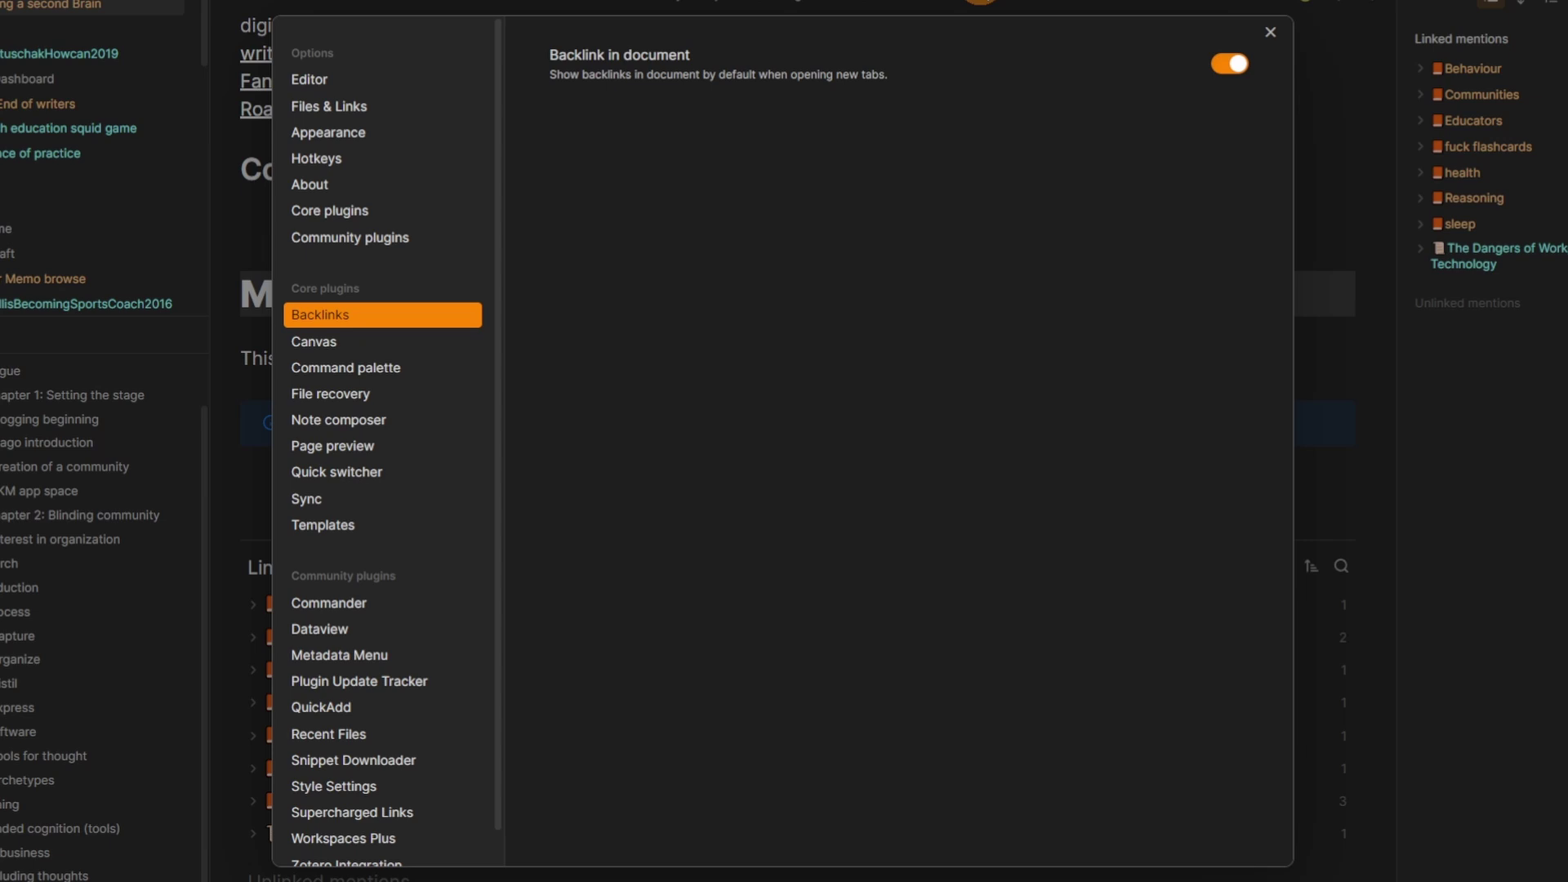
pyautogui.press('Escape')
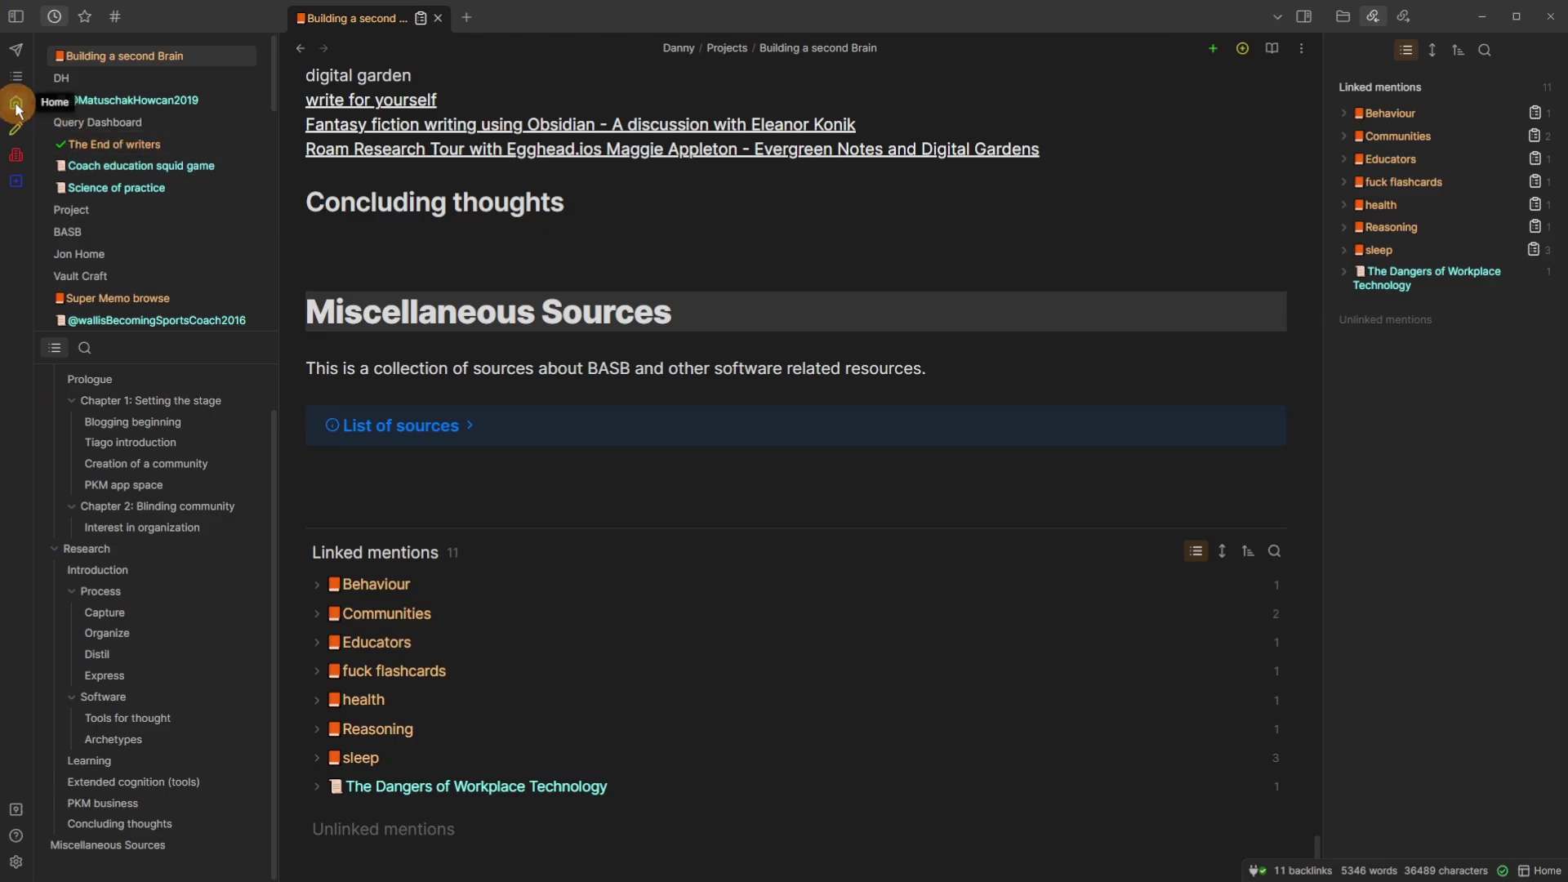
# Step: Return to the Home dashboard canvas and look over the Inbox, Project Links, Complete Projects and three ideas cards
pyautogui.click(16, 105)
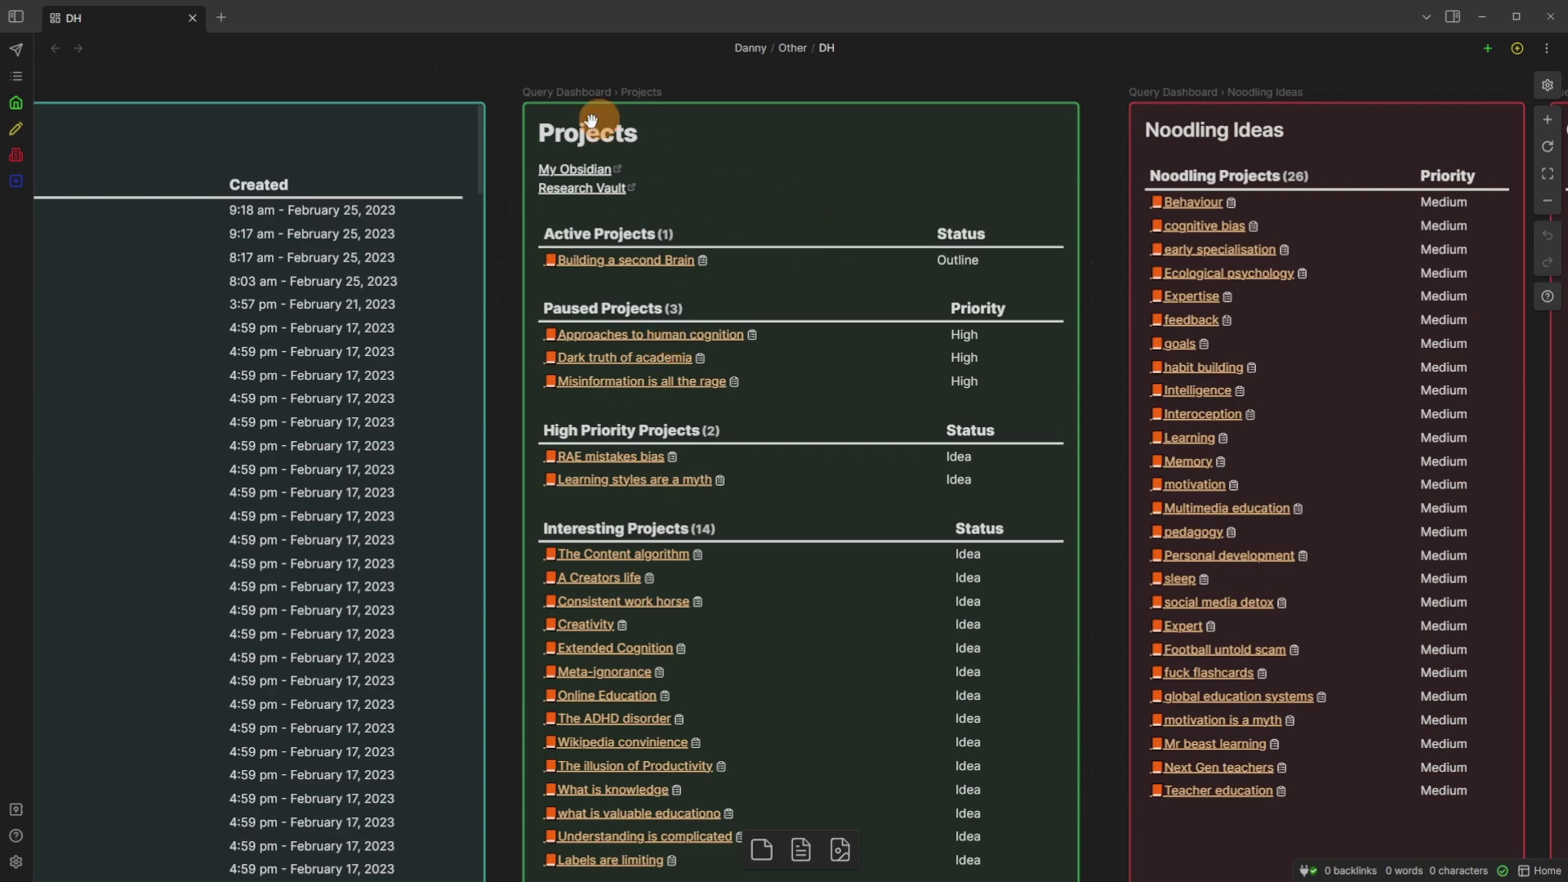
pyautogui.click(1548, 172)
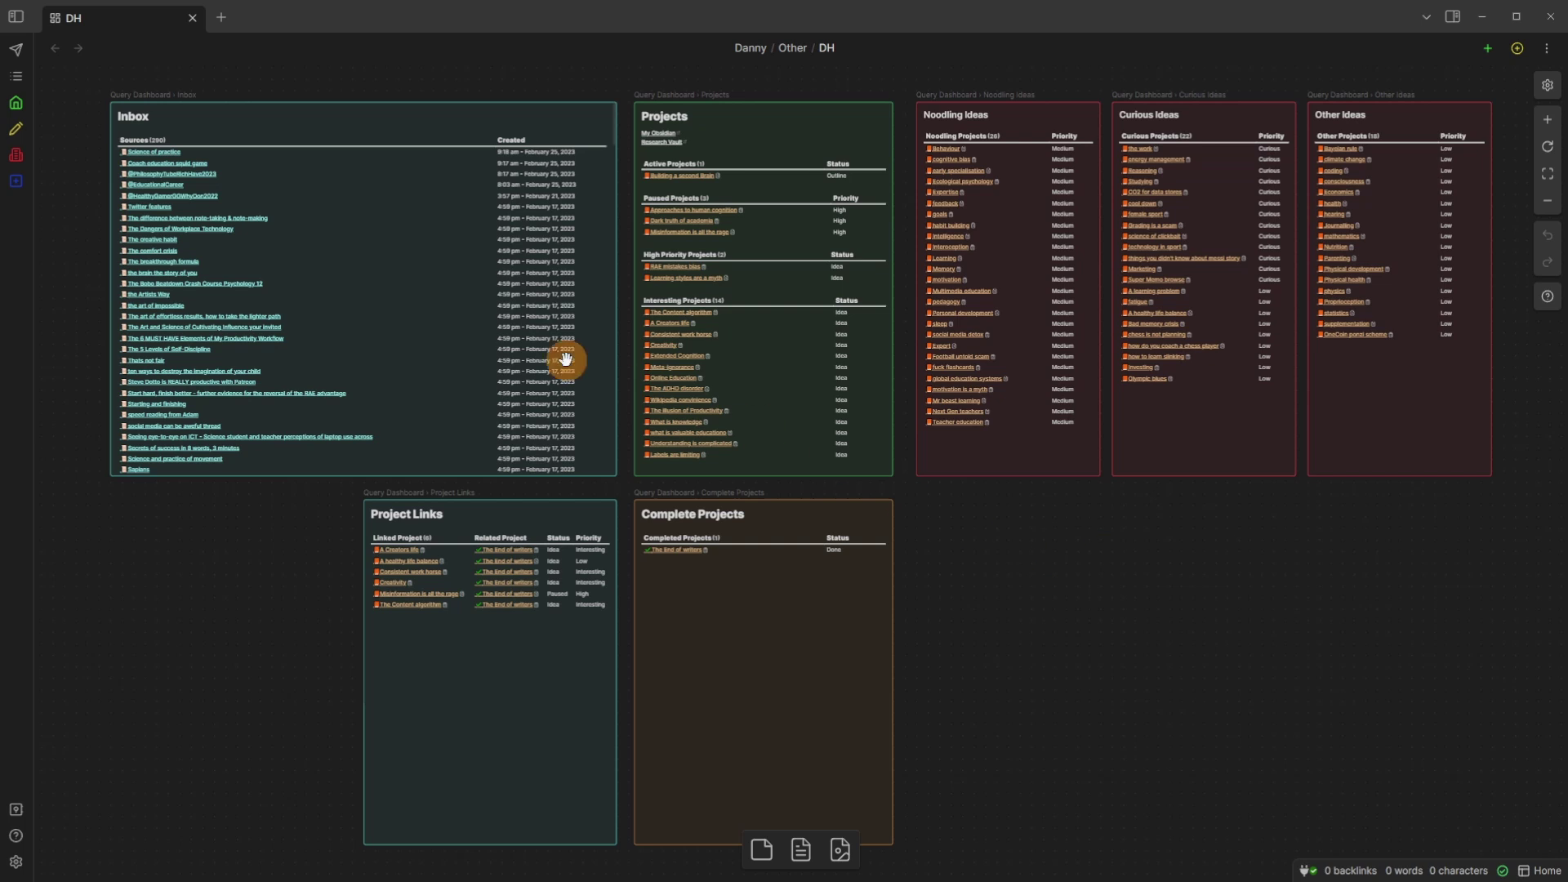
pyautogui.click(448, 272)
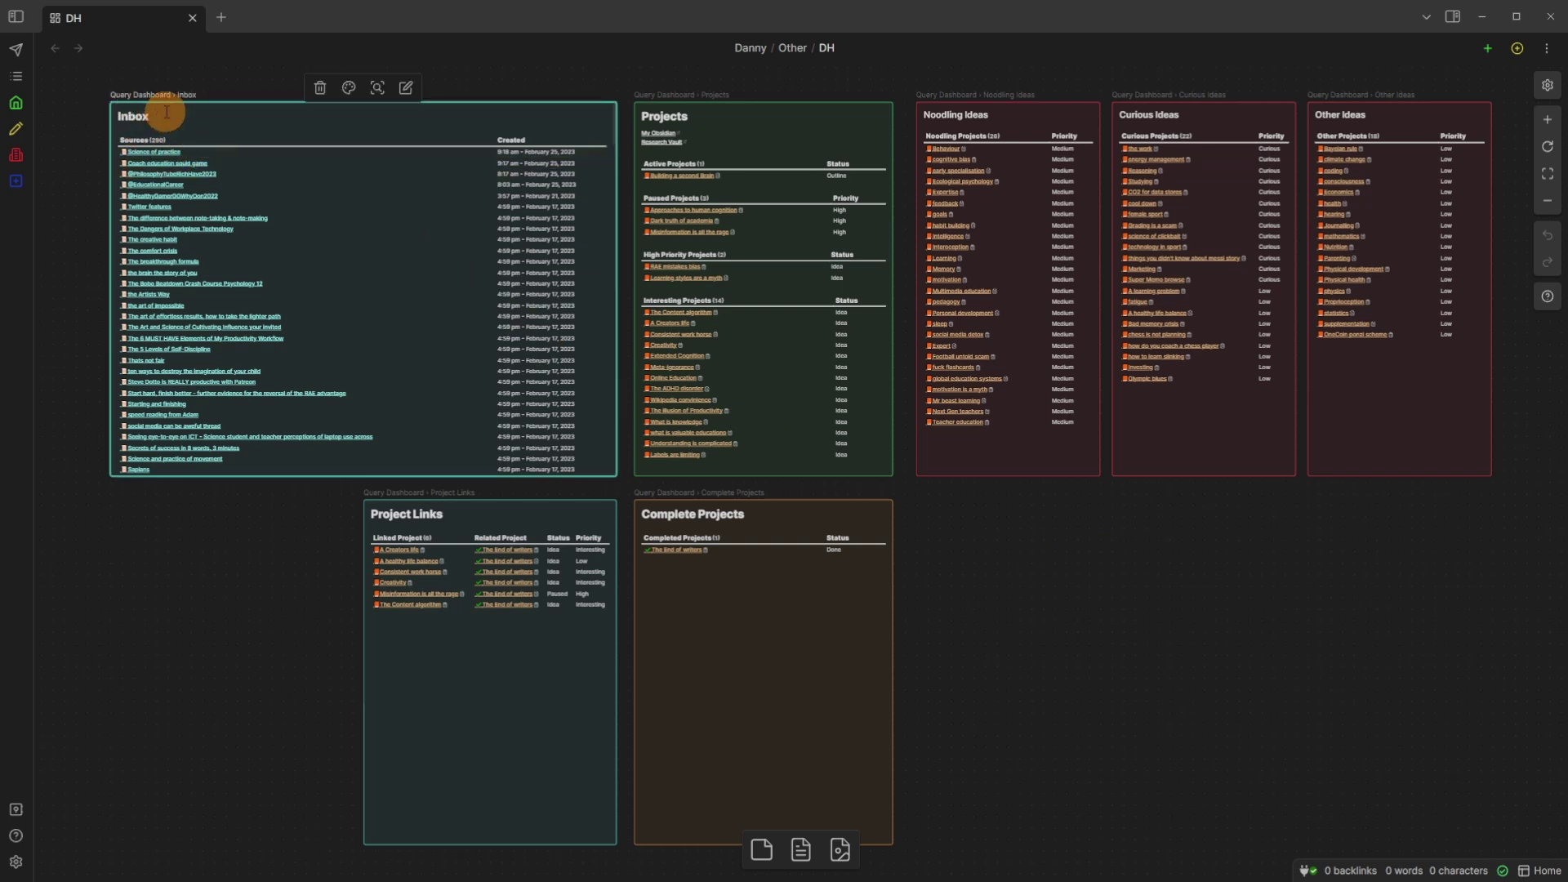
pyautogui.click(507, 689)
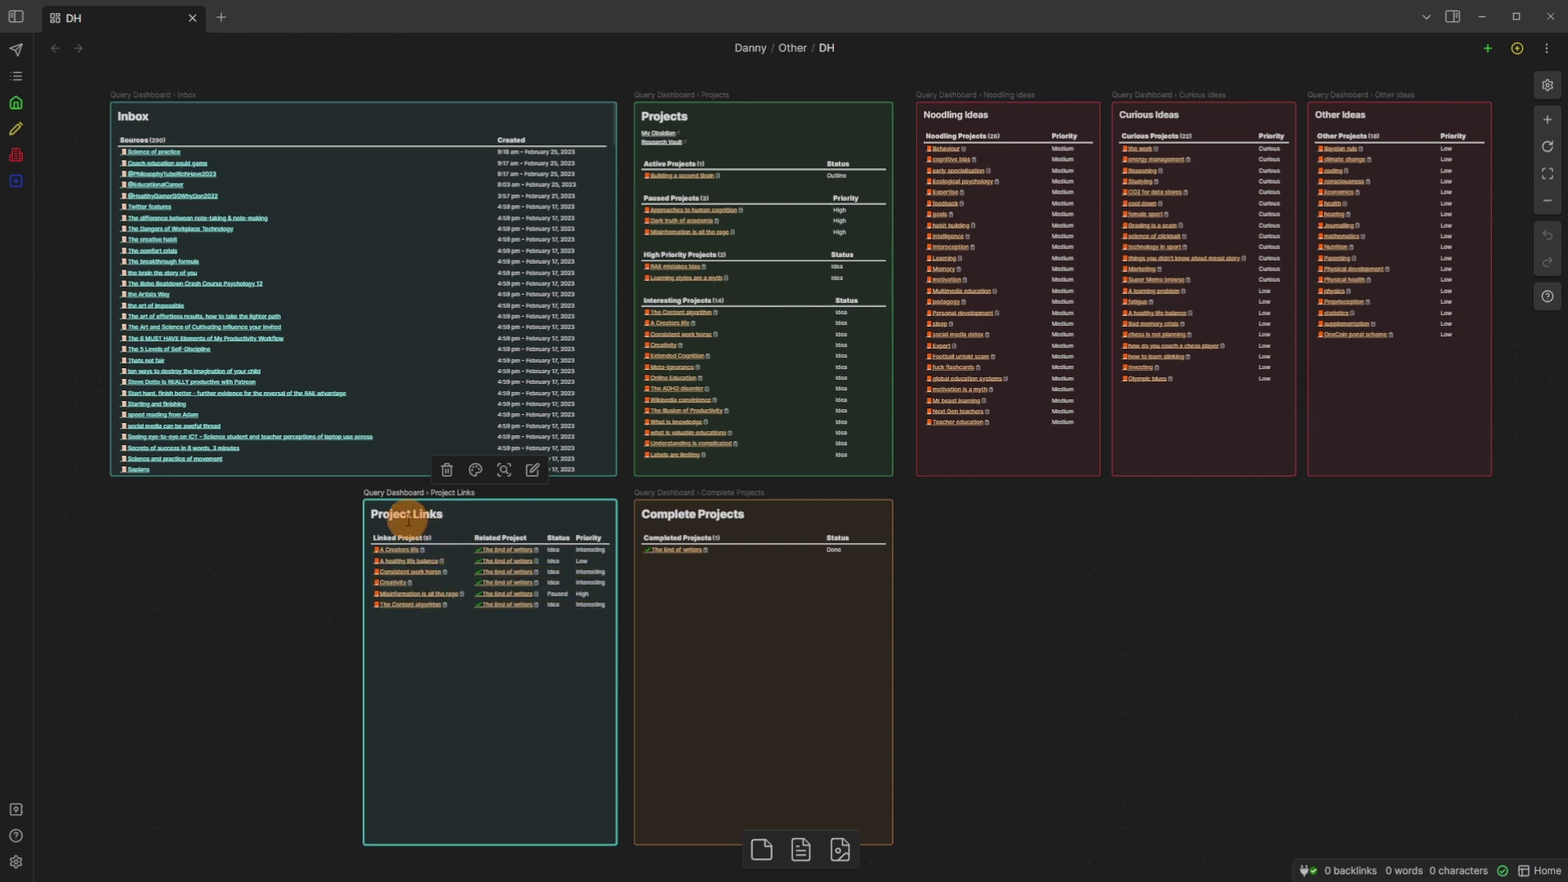
pyautogui.click(723, 634)
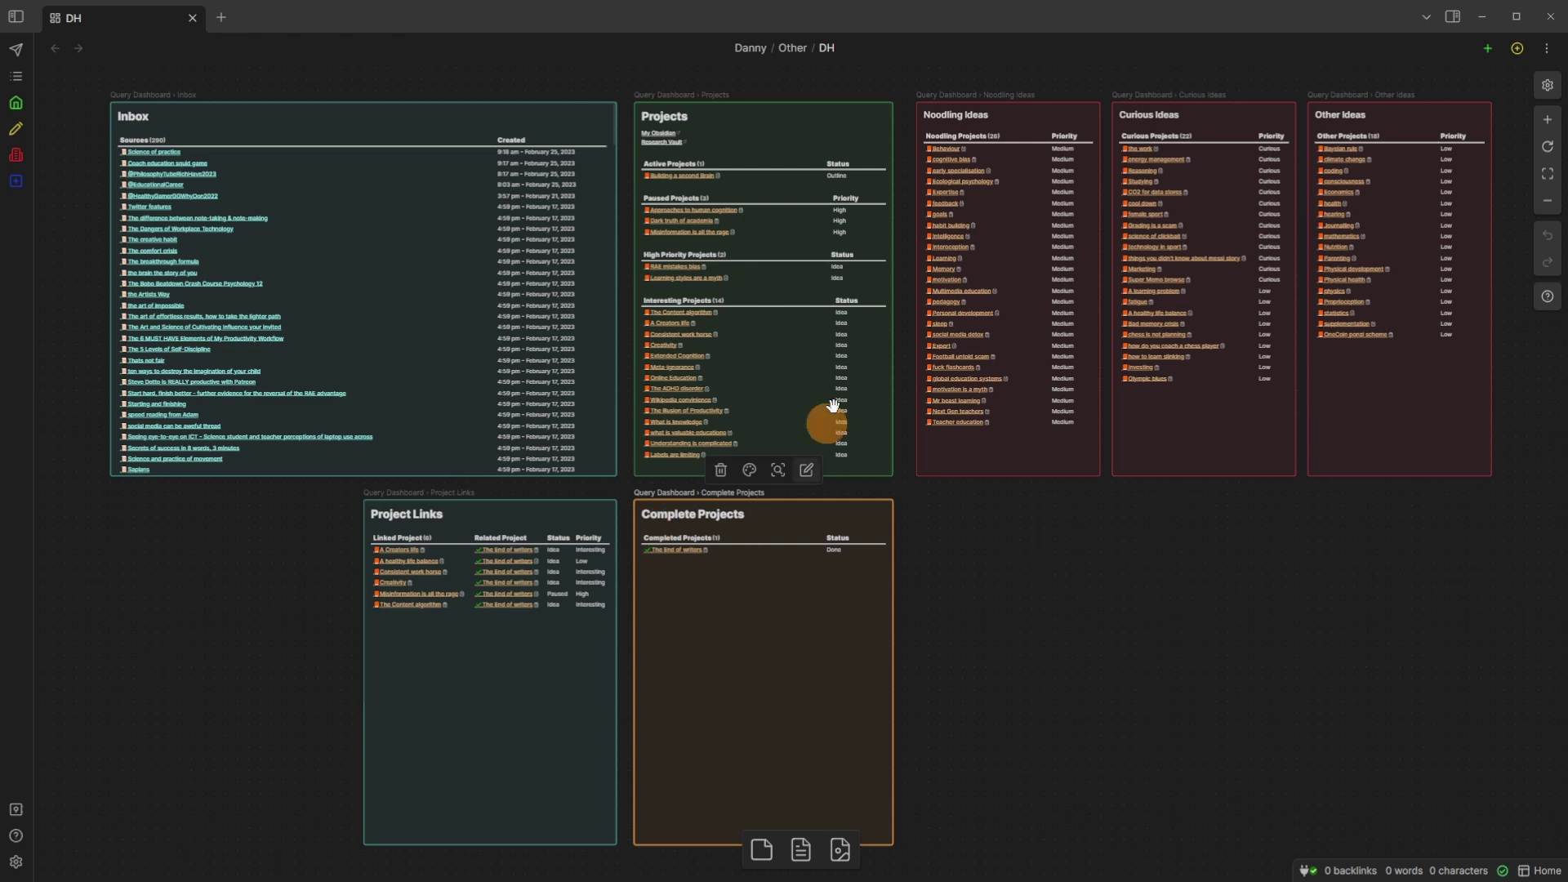
pyautogui.click(1044, 556)
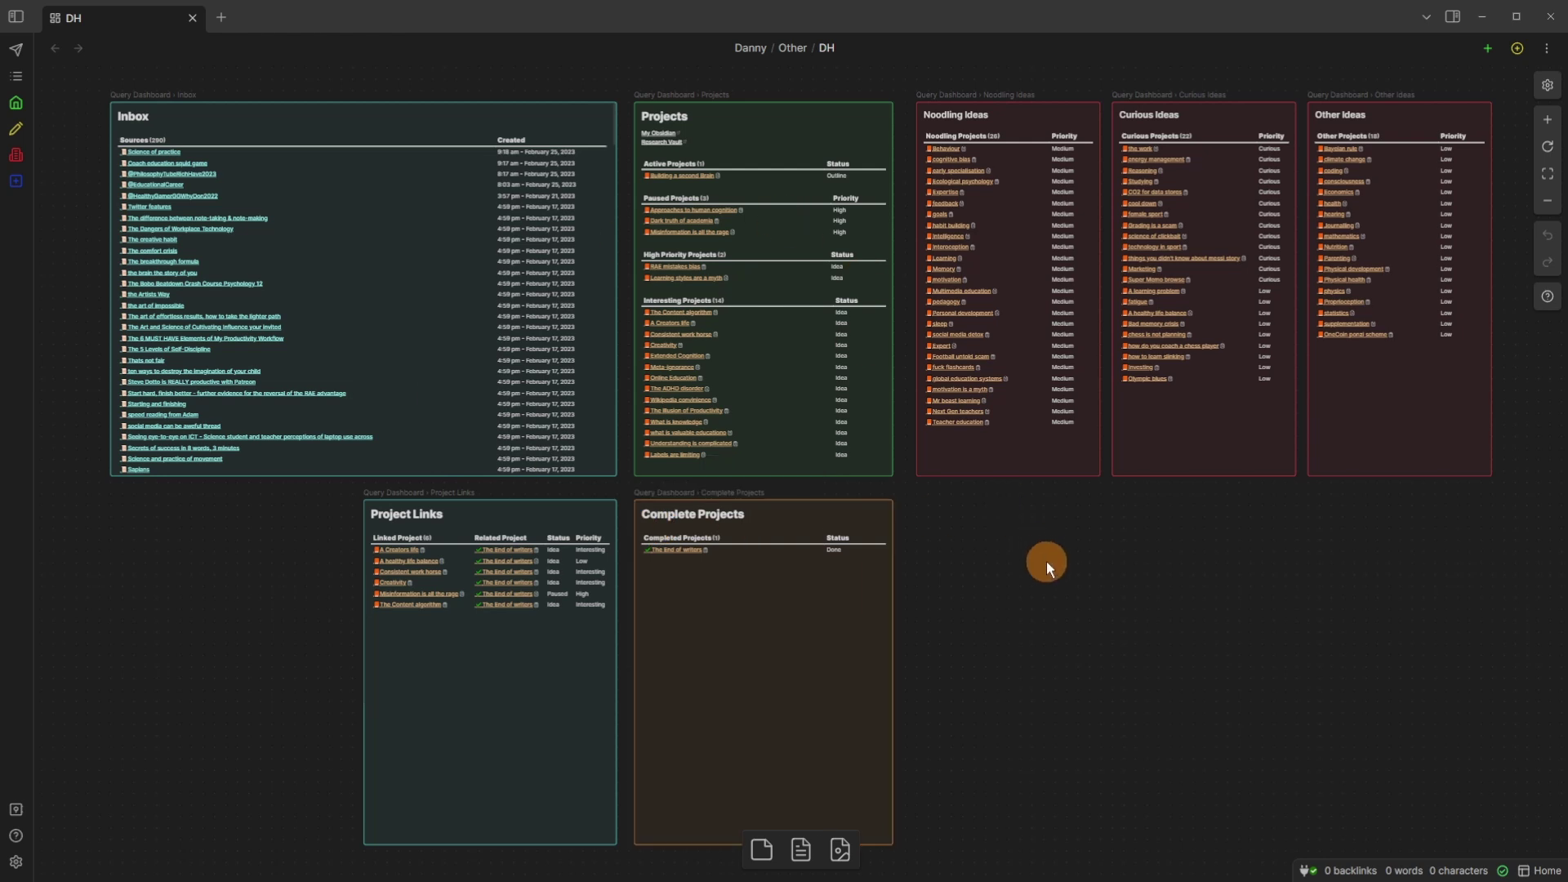
pyautogui.moveTo(1031, 531); pyautogui.dragTo(1425, 396)
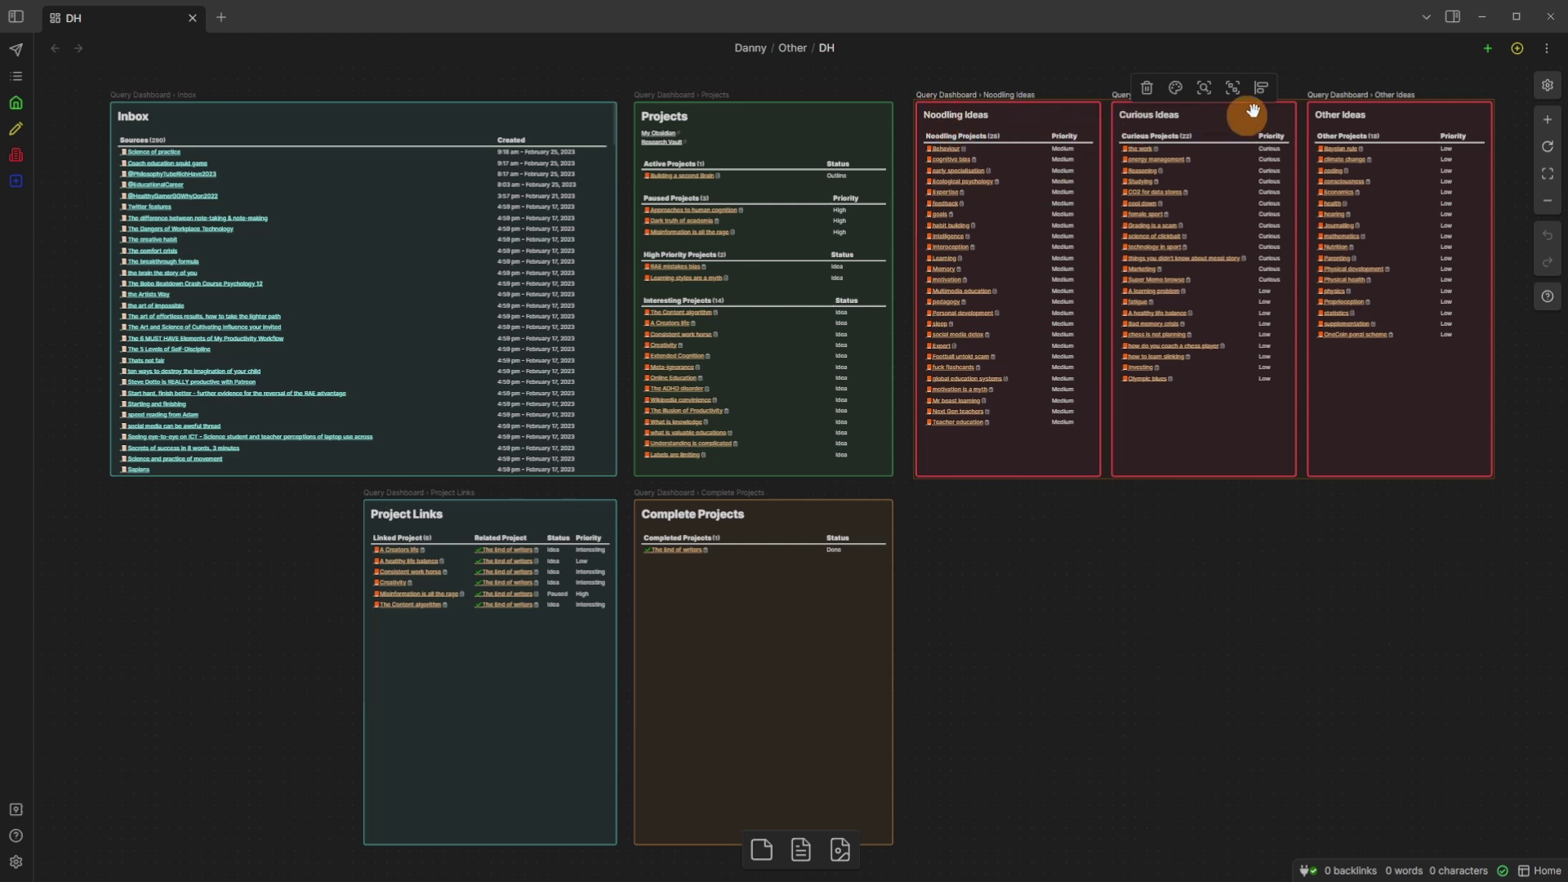
# Step: Focus on the Projects card and open the Query Dashboard note that it embeds
pyautogui.click(796, 131)
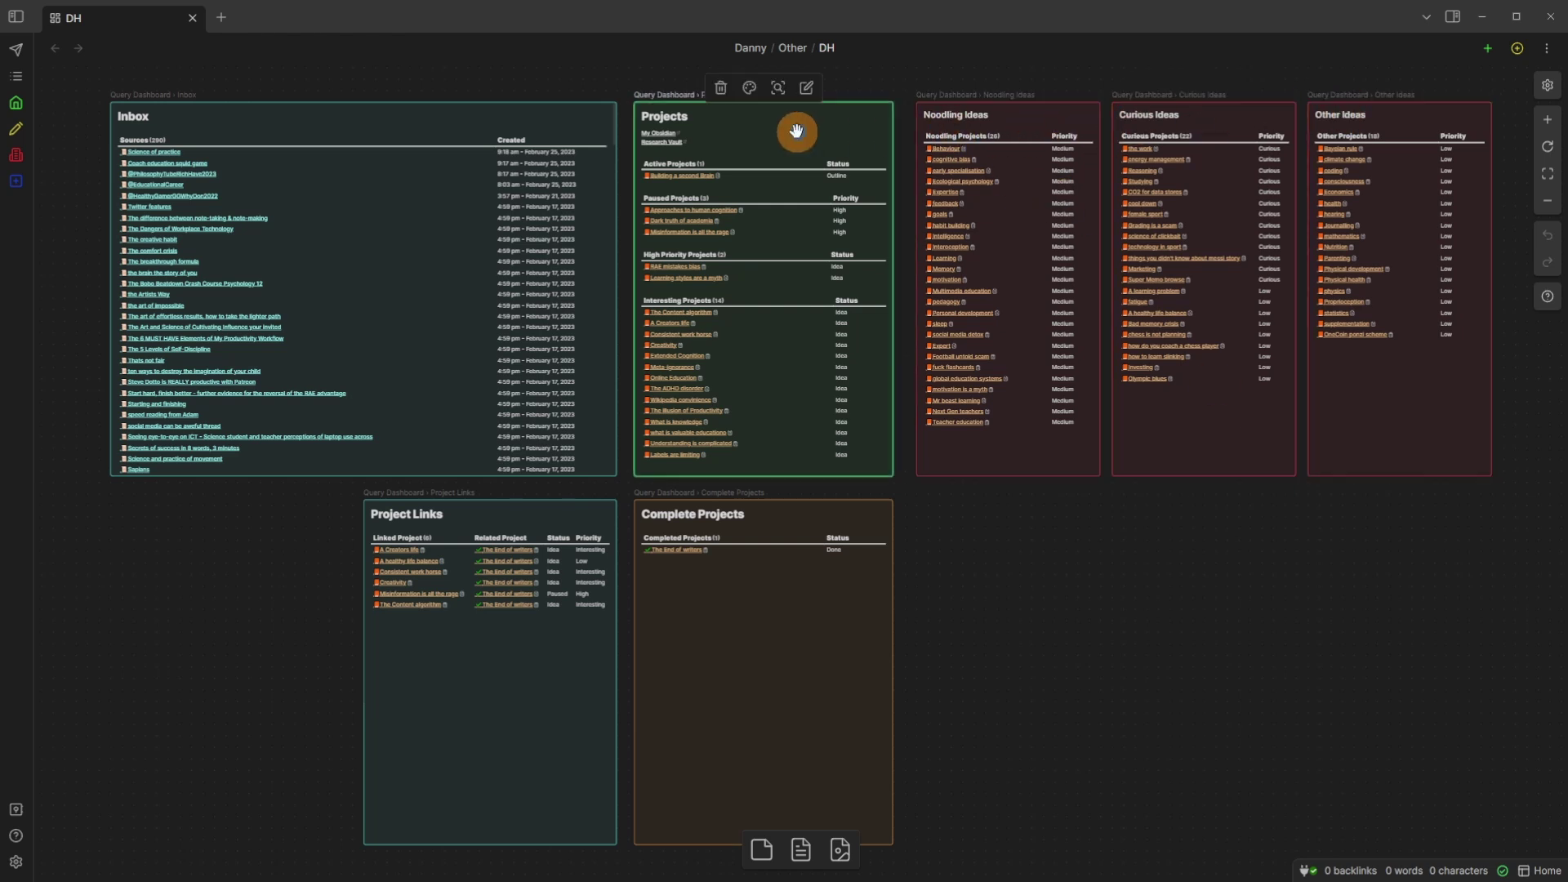
pyautogui.click(780, 88)
pyautogui.click(785, 72)
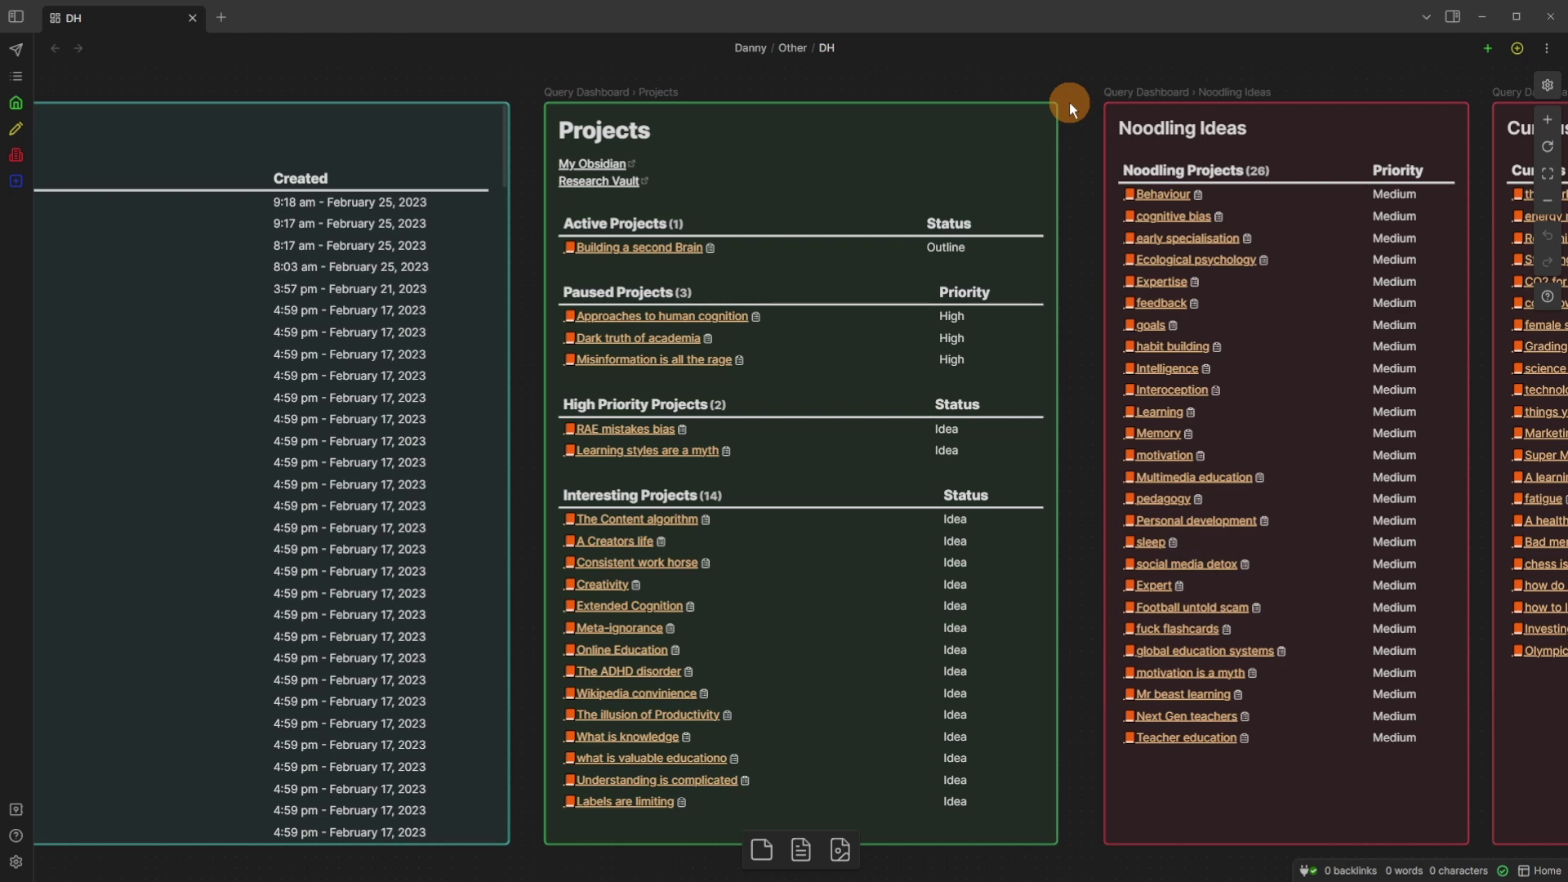
pyautogui.click(600, 90)
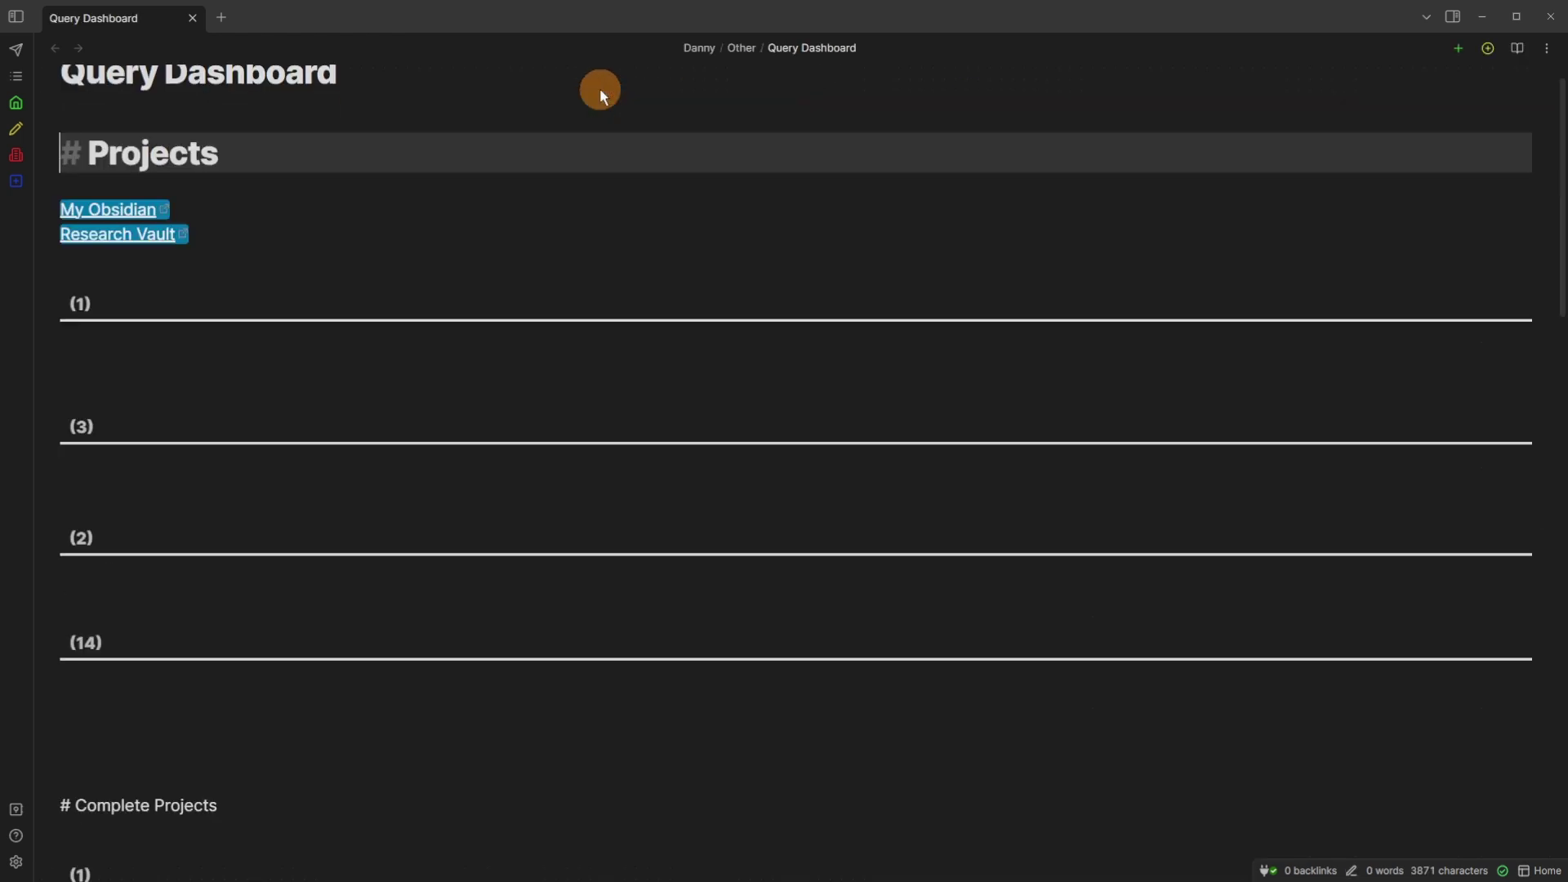
# Step: Highlight the Projects heading in the note and locate the Query Dashboard file in the Other folder
pyautogui.moveTo(62, 154); pyautogui.dragTo(238, 174)
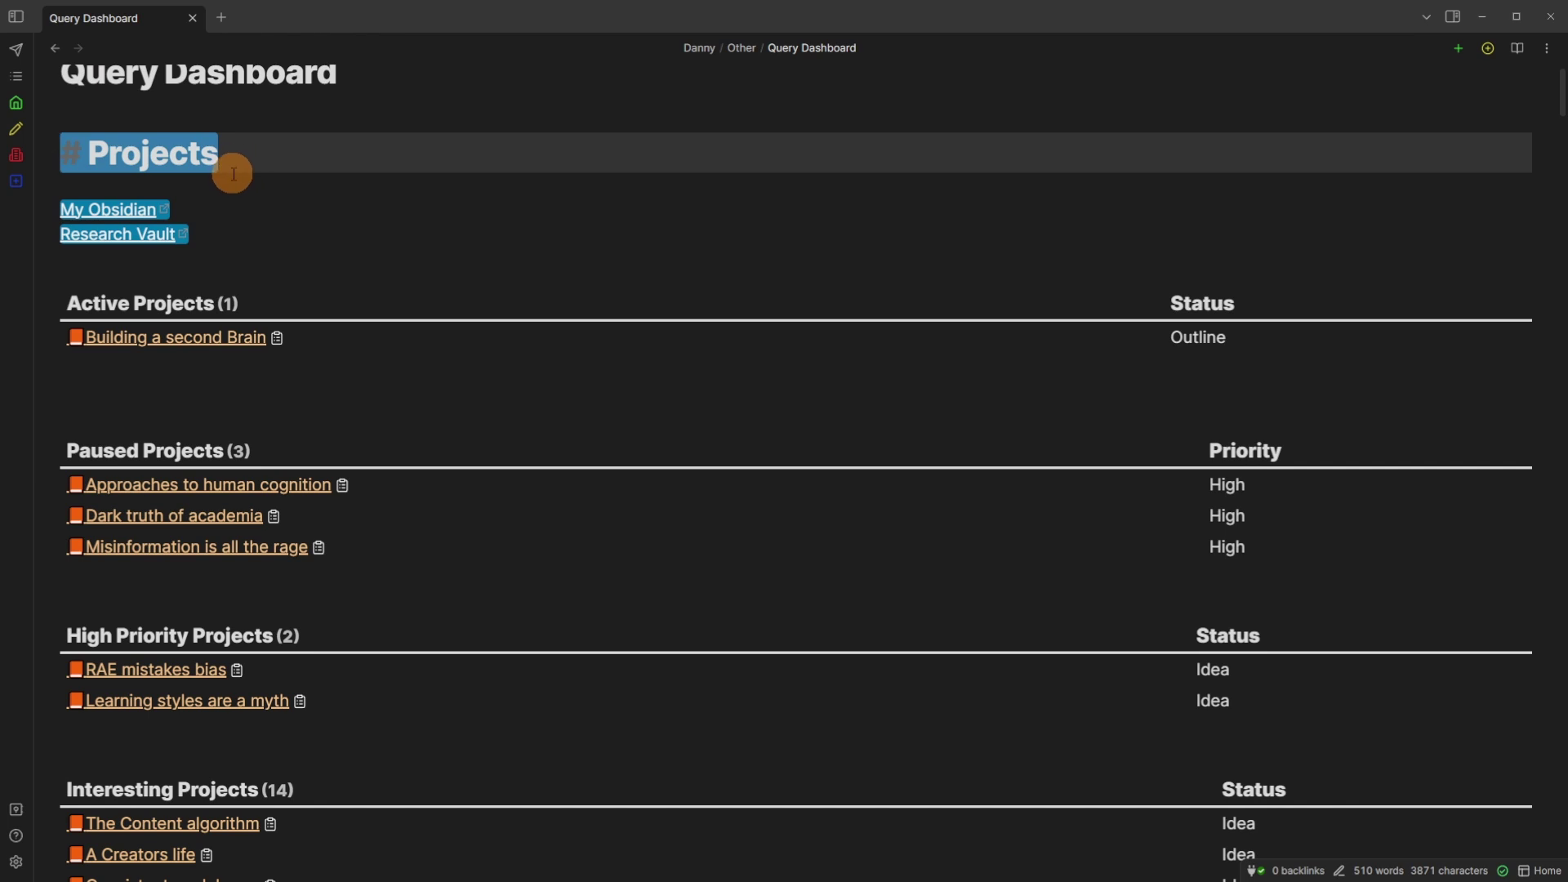
pyautogui.click(235, 172)
pyautogui.scroll(1, 228, 173)
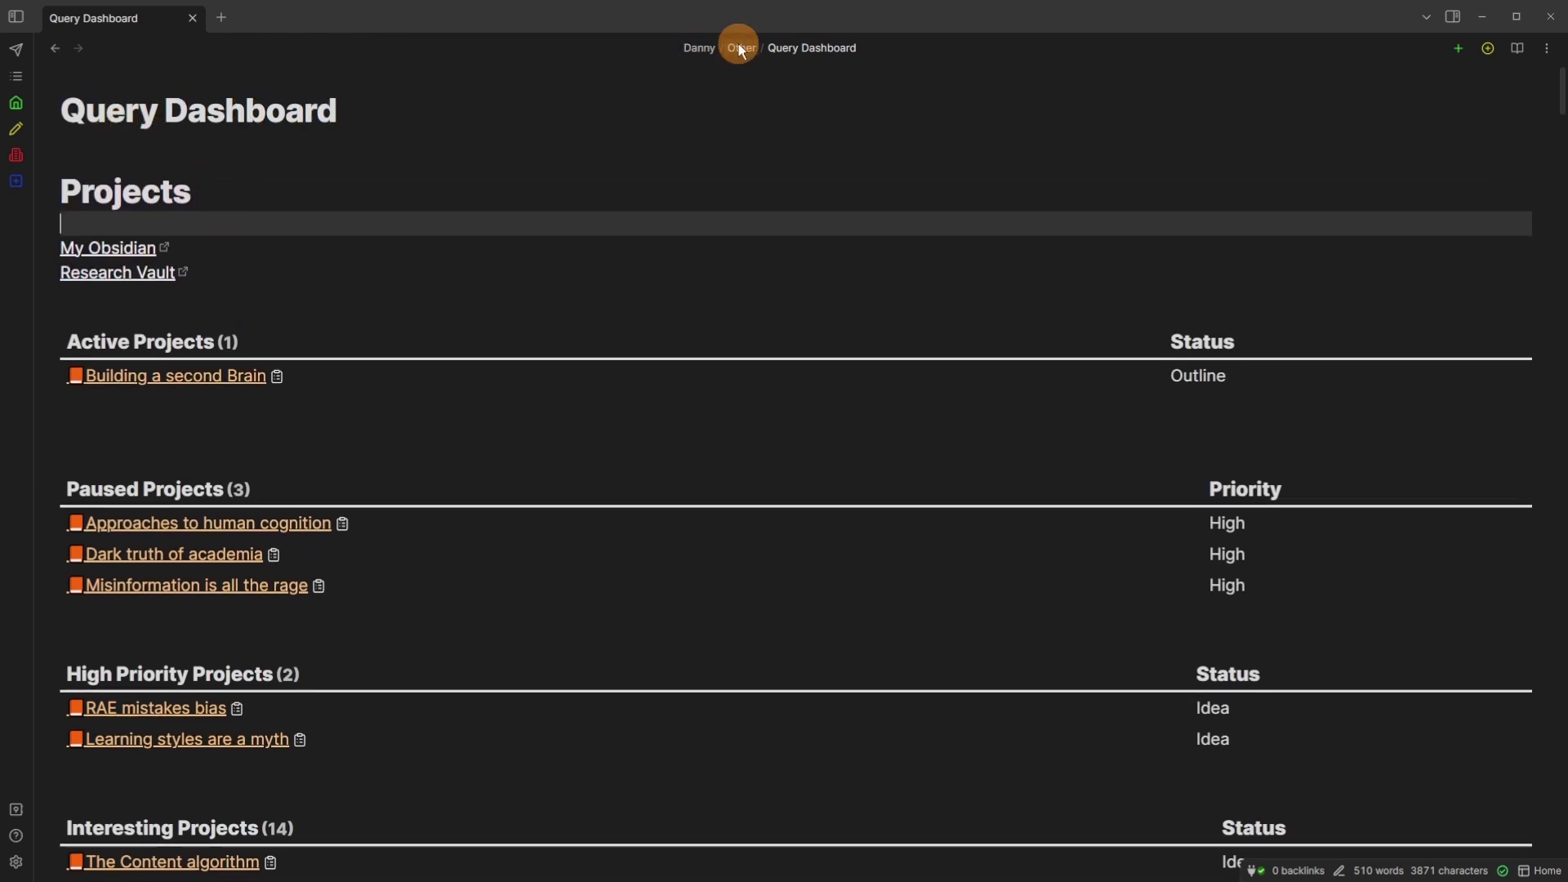
pyautogui.click(1453, 17)
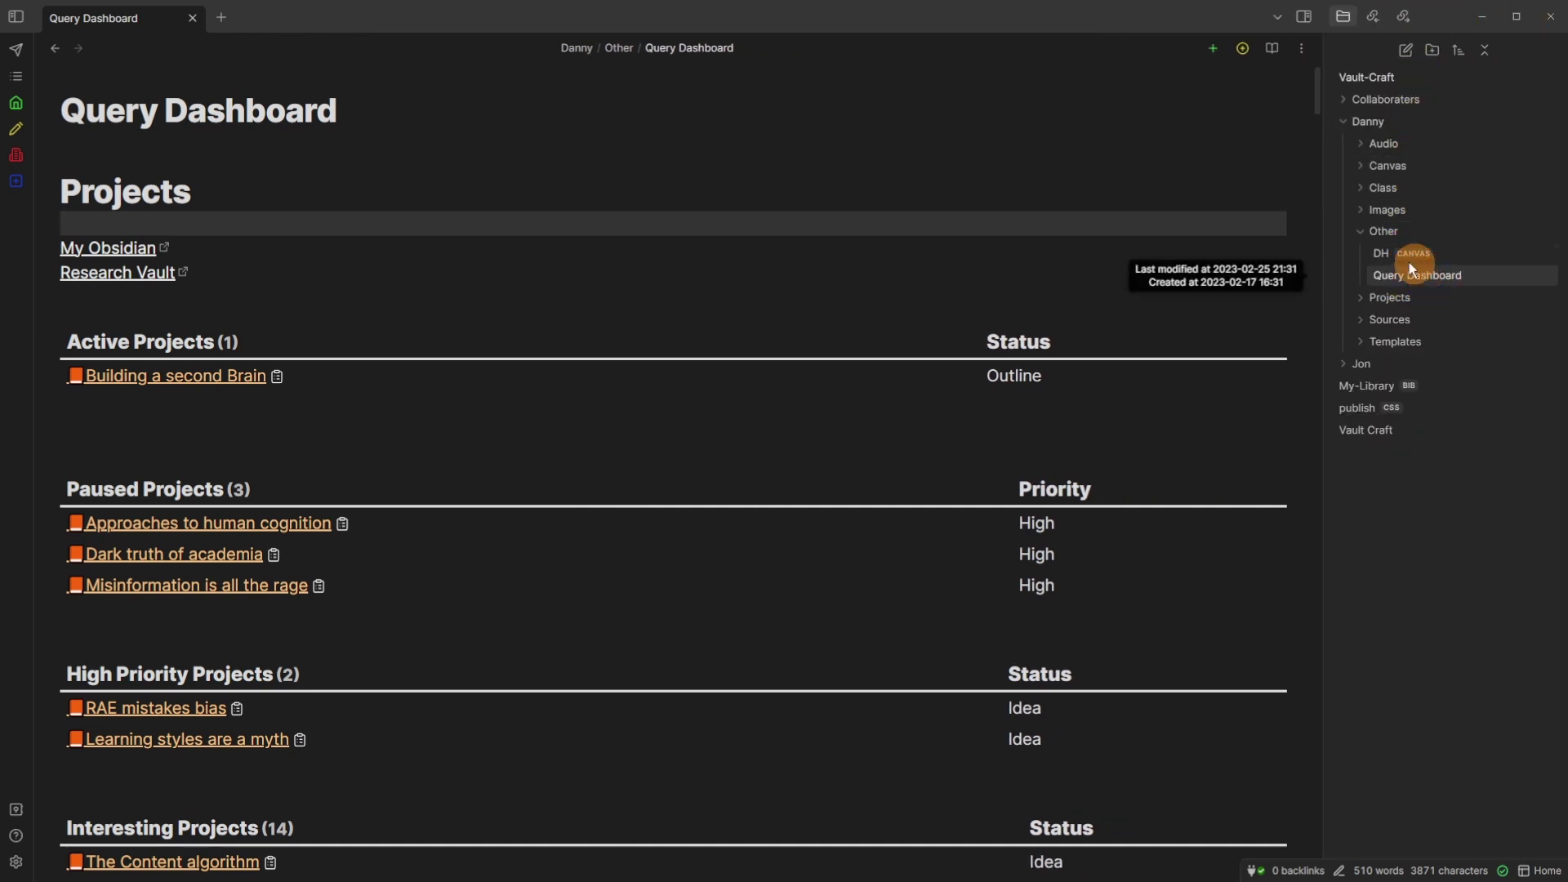
# Step: Examine the obsidian://vault/My-Obsidian address behind the My Obsidian link, highlighting its vault name
pyautogui.click(205, 247)
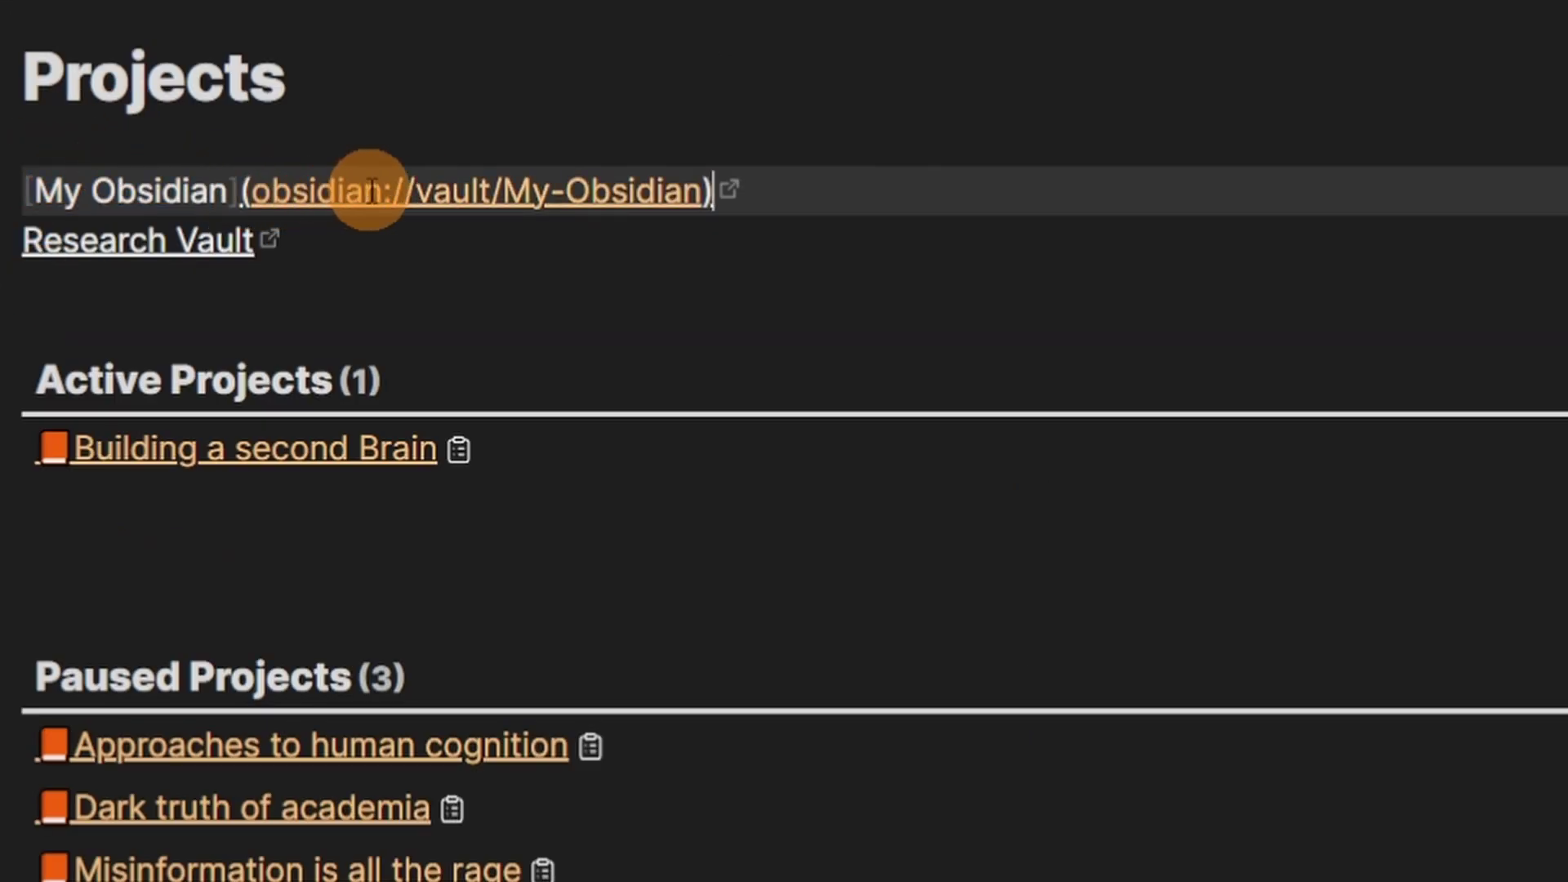
pyautogui.moveTo(506, 184); pyautogui.dragTo(702, 190)
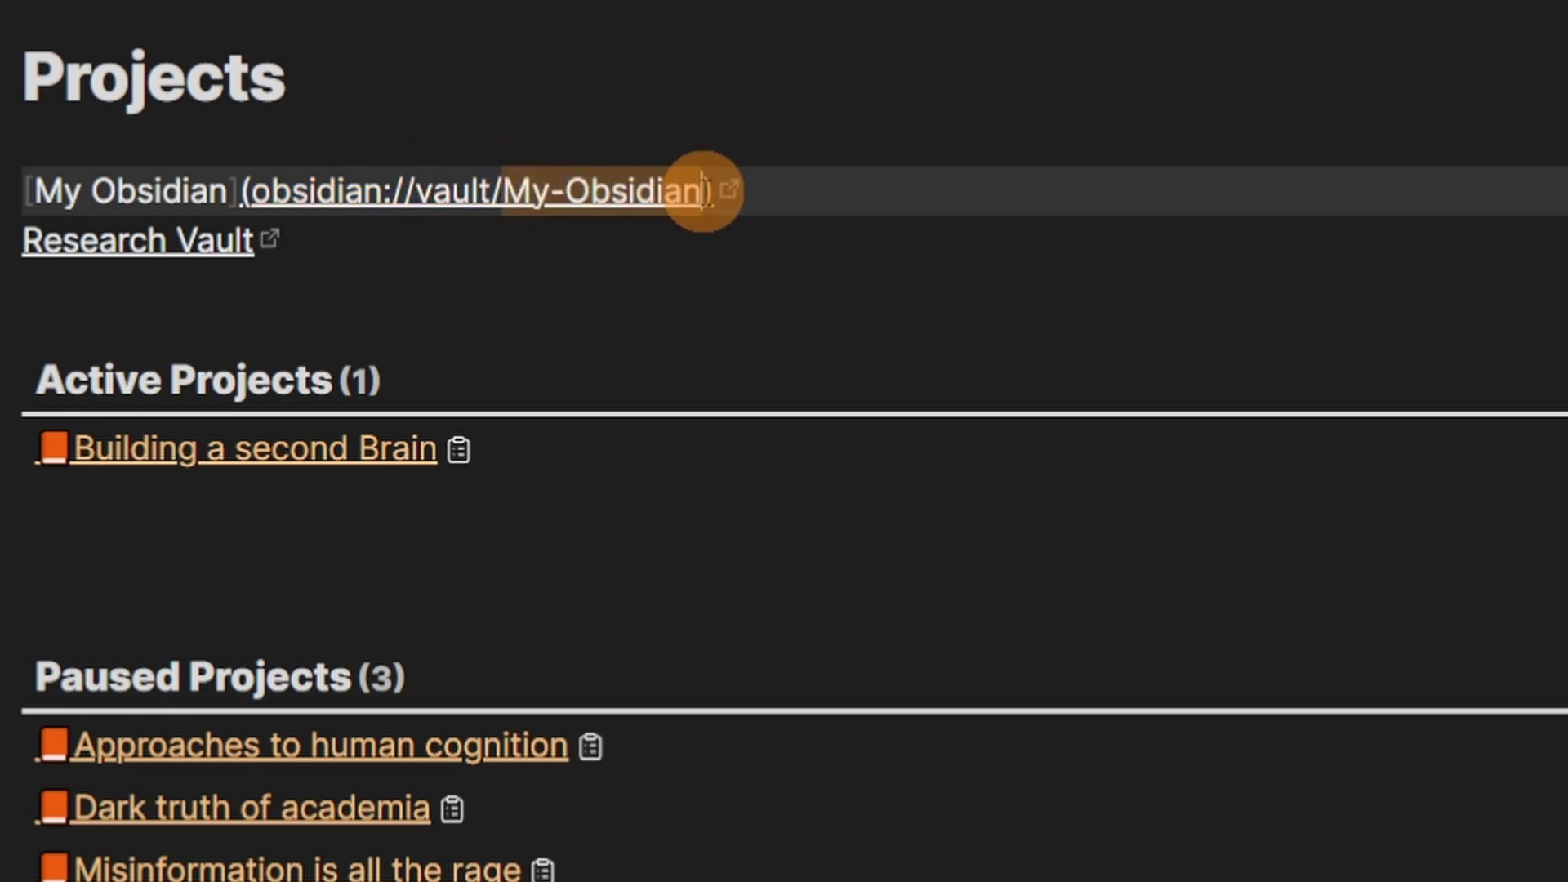
pyautogui.click(597, 110)
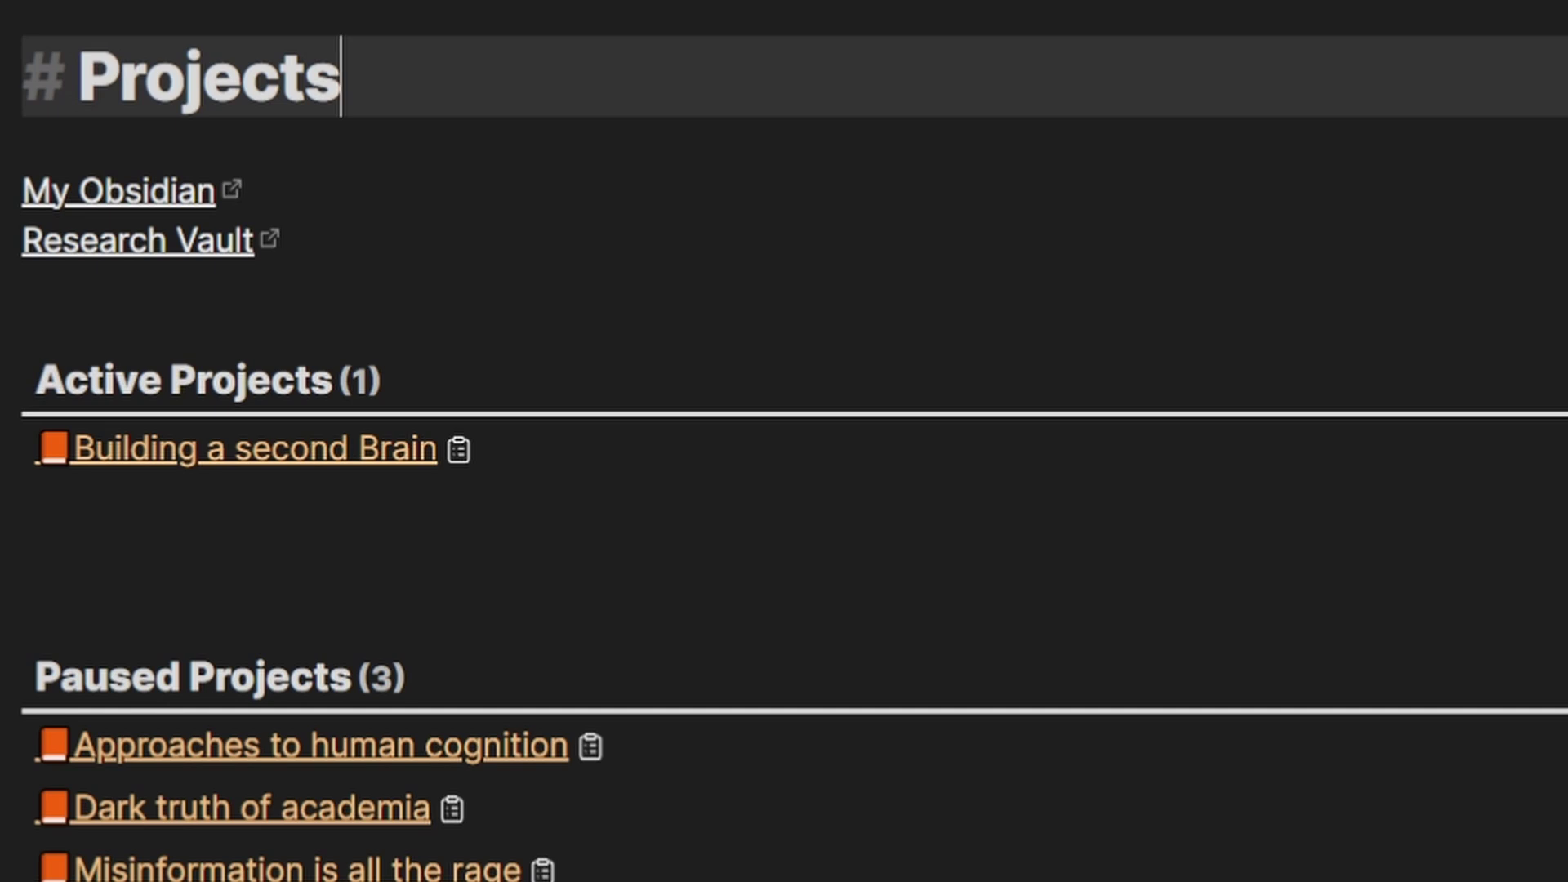
pyautogui.click(94, 346)
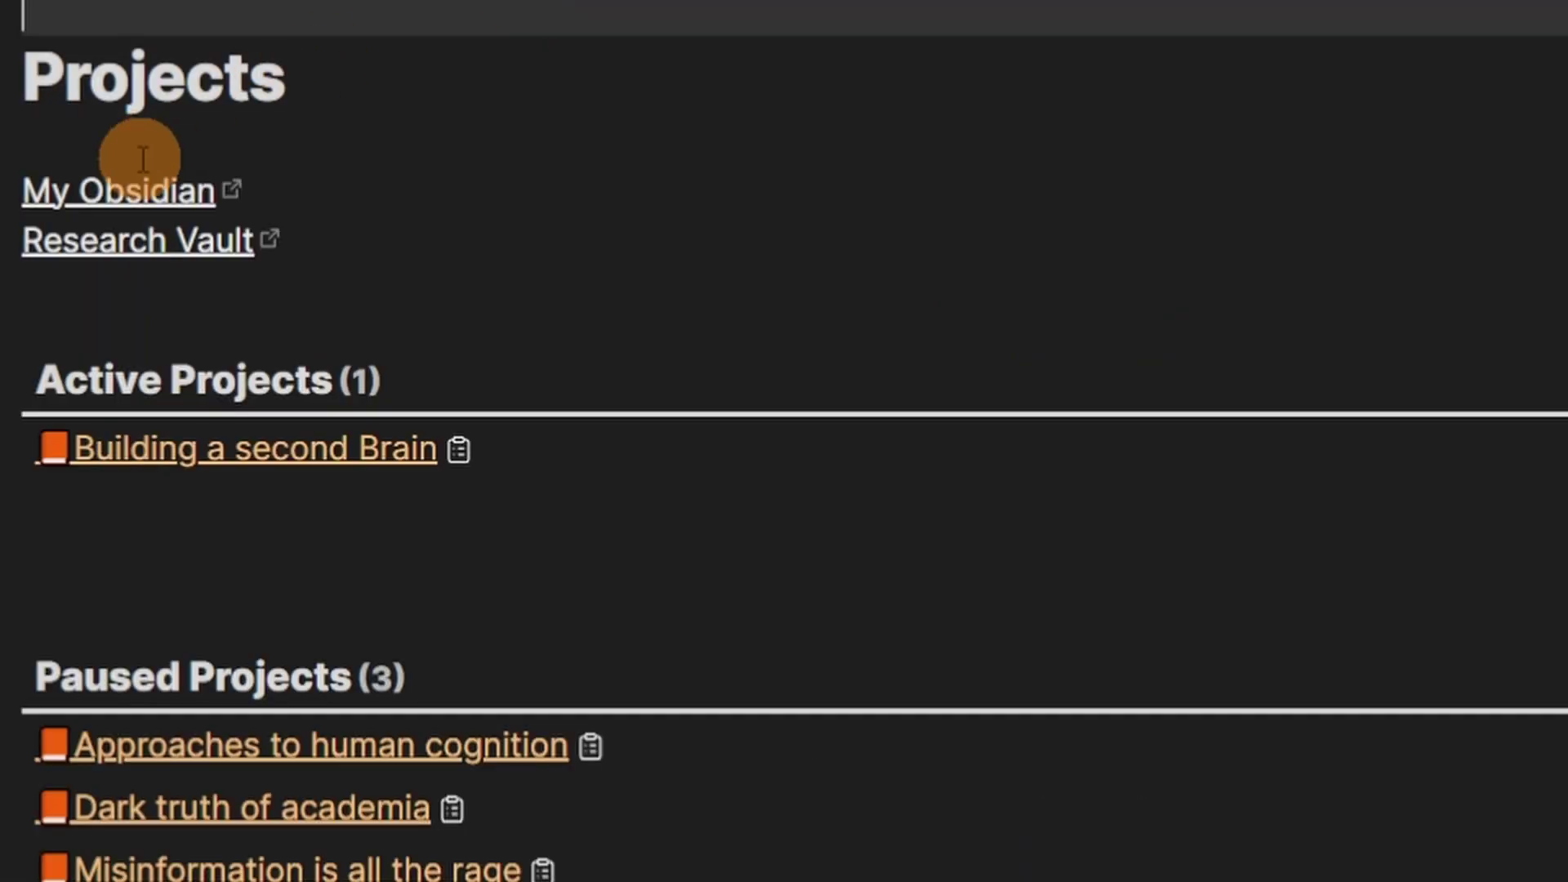
pyautogui.click(104, 194)
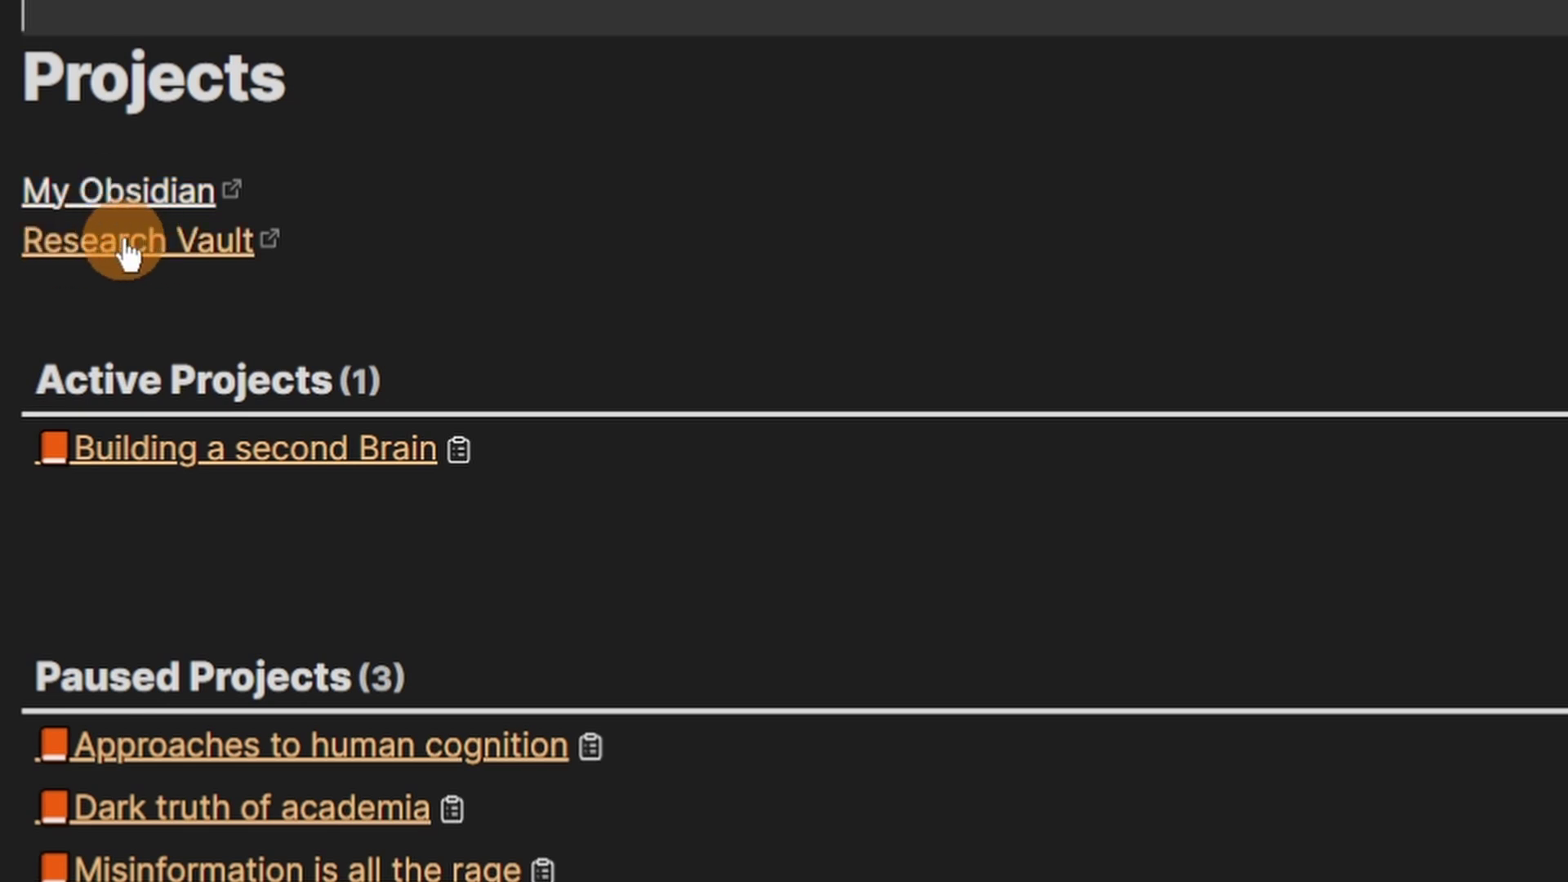
pyautogui.click(319, 130)
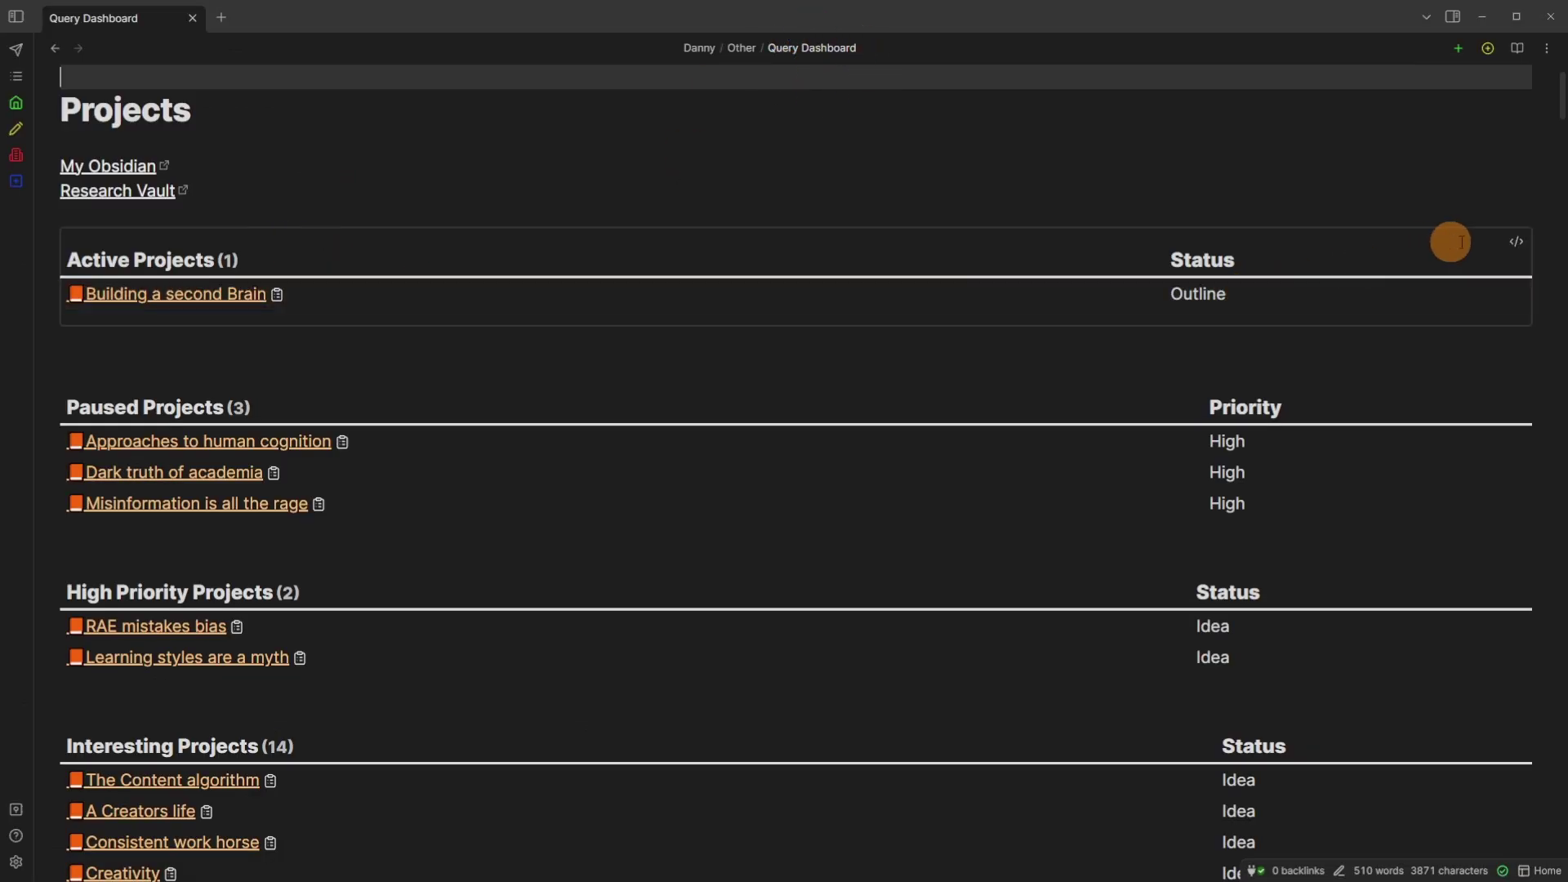
# Step: Open the source of the Active Projects Dataview query and examine its "Active Projects" column alias and the from #Project line
pyautogui.click(1527, 241)
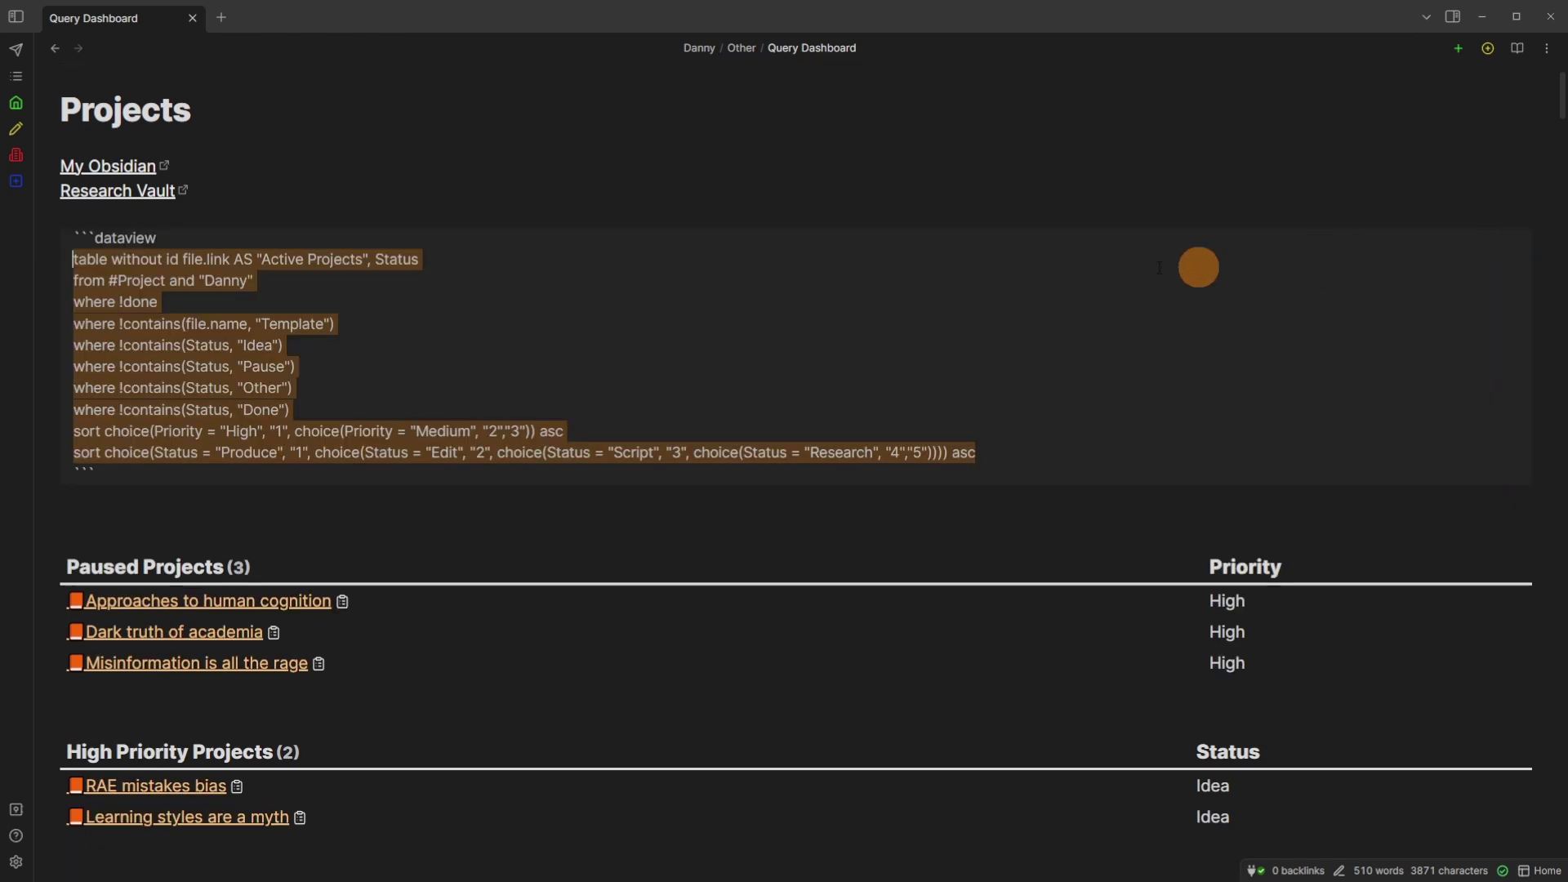
pyautogui.click(408, 335)
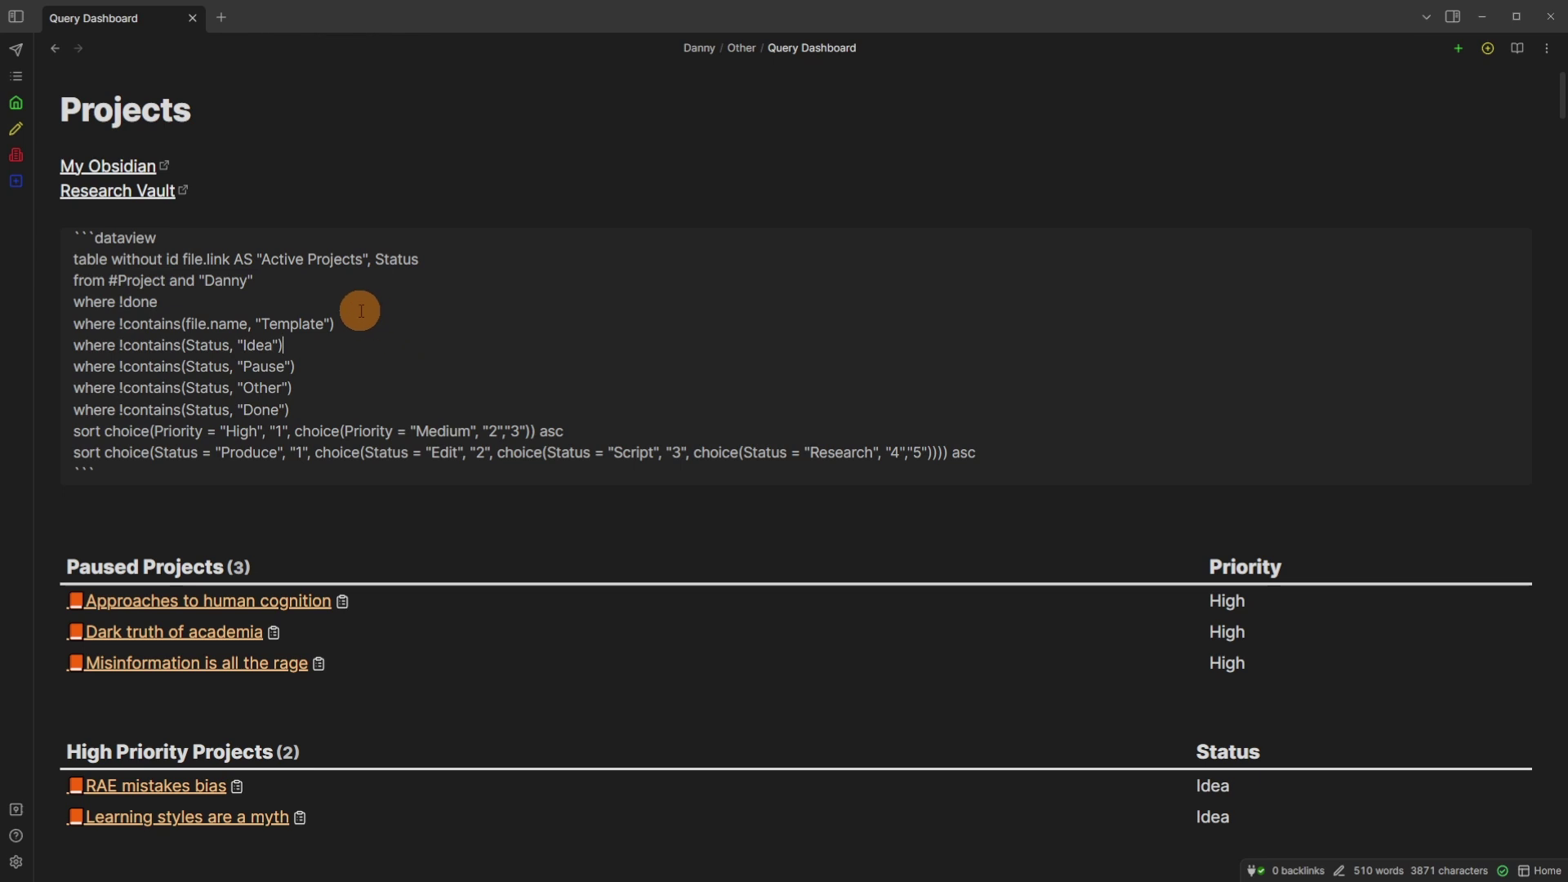
pyautogui.click(100, 259)
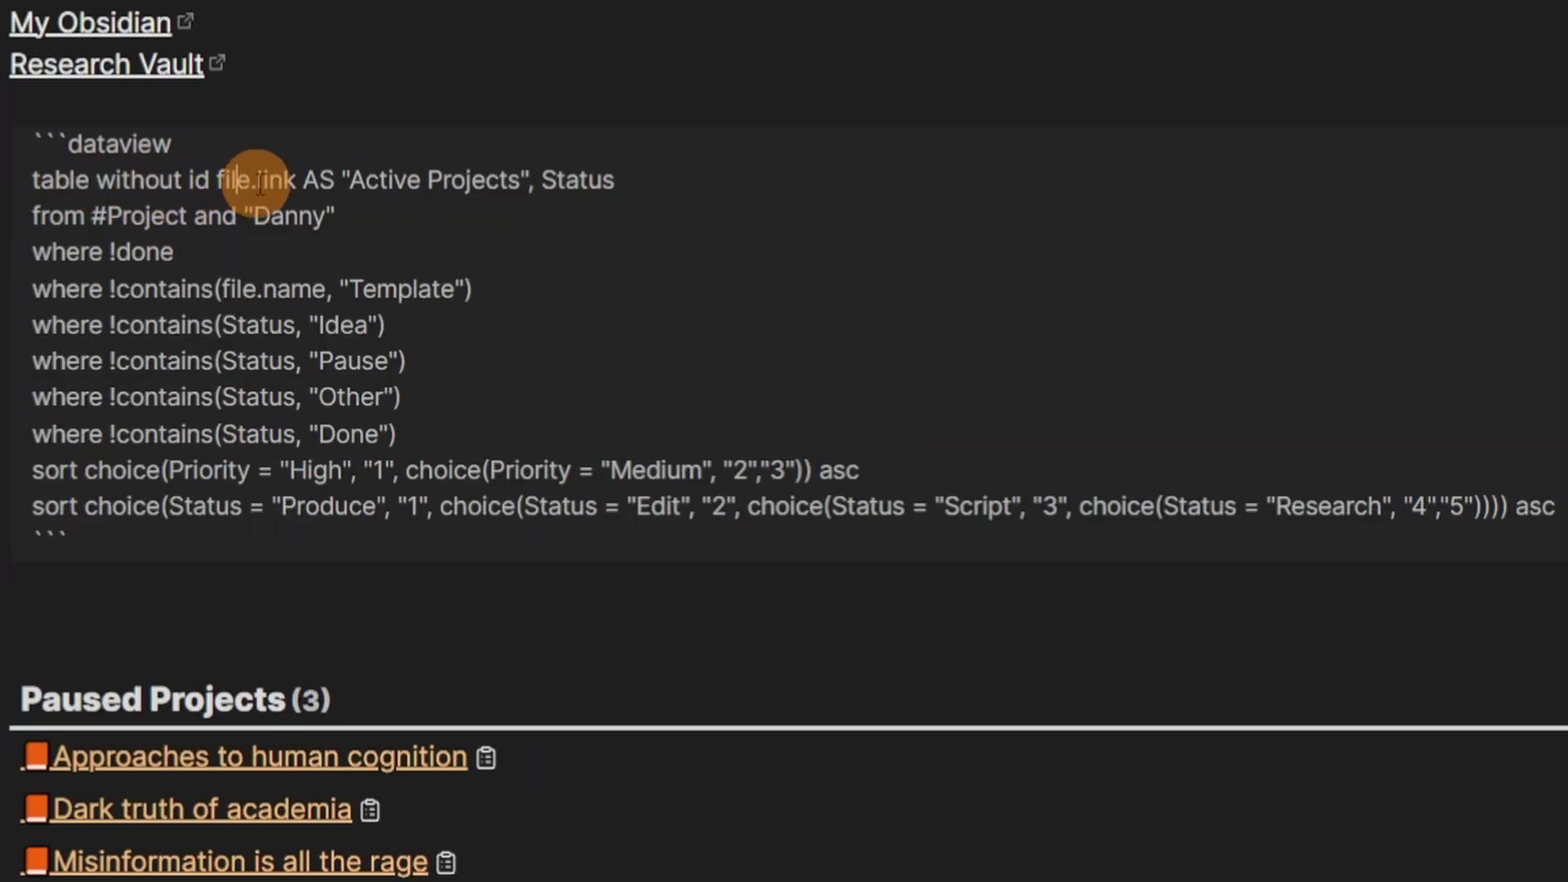
pyautogui.moveTo(342, 179); pyautogui.dragTo(523, 180)
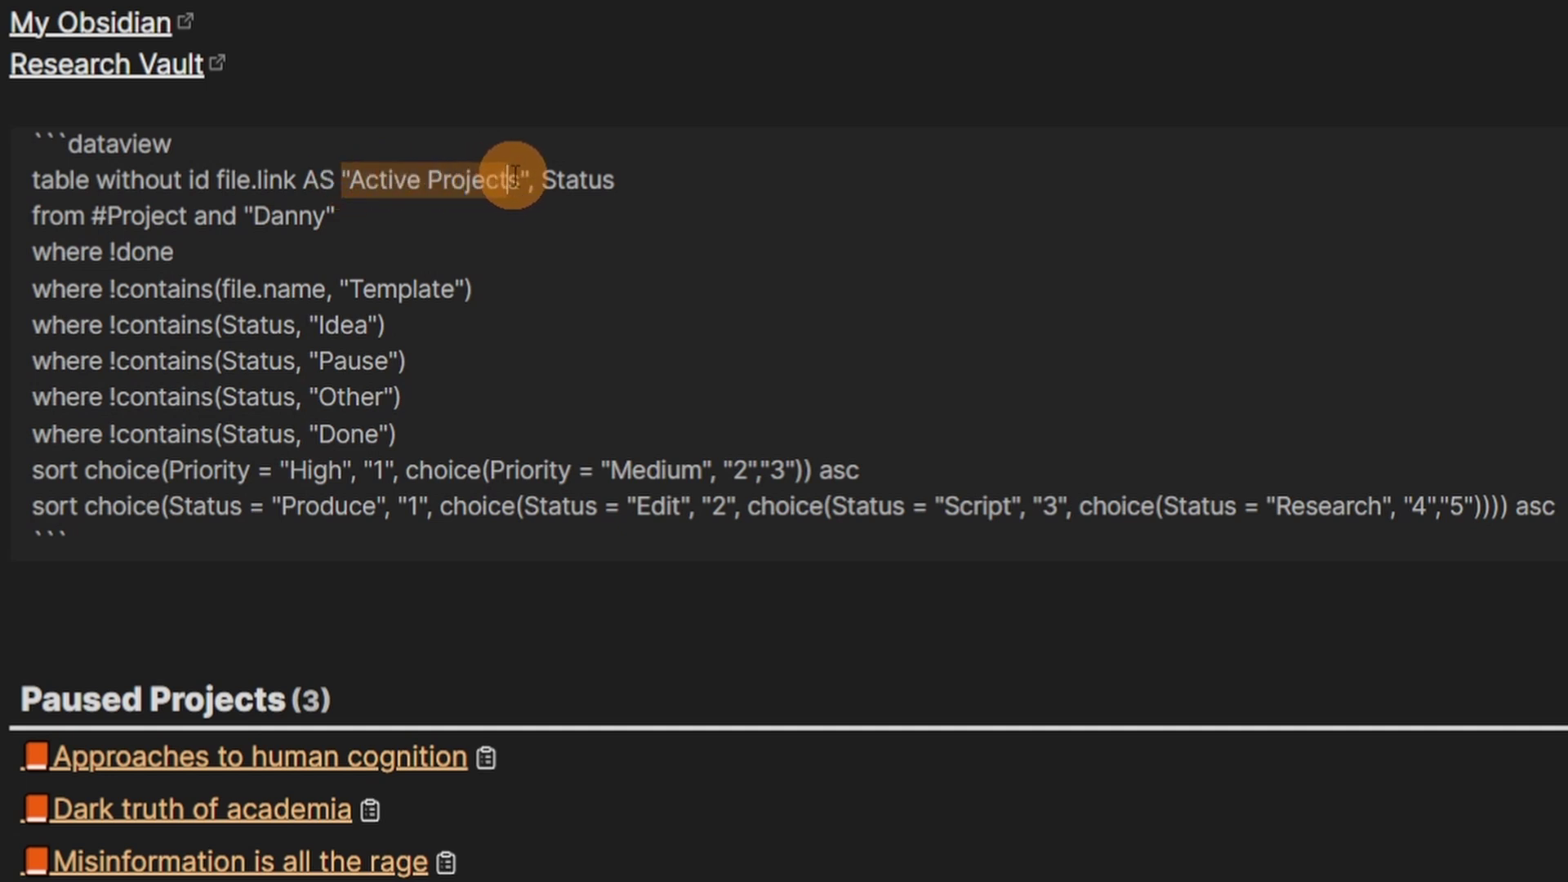
pyautogui.click(658, 178)
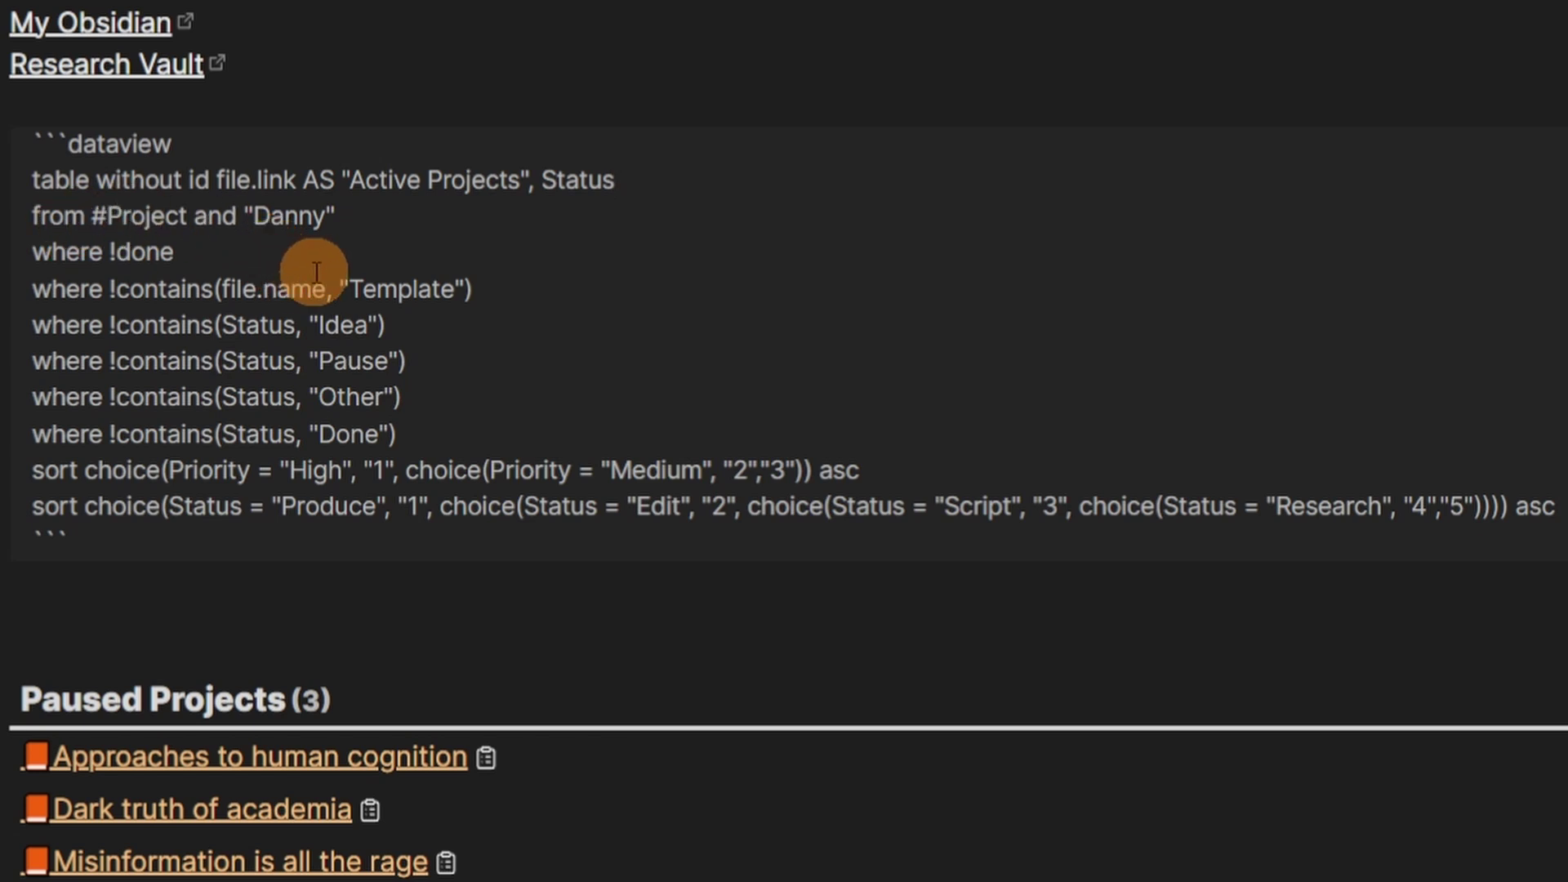
pyautogui.click(260, 219)
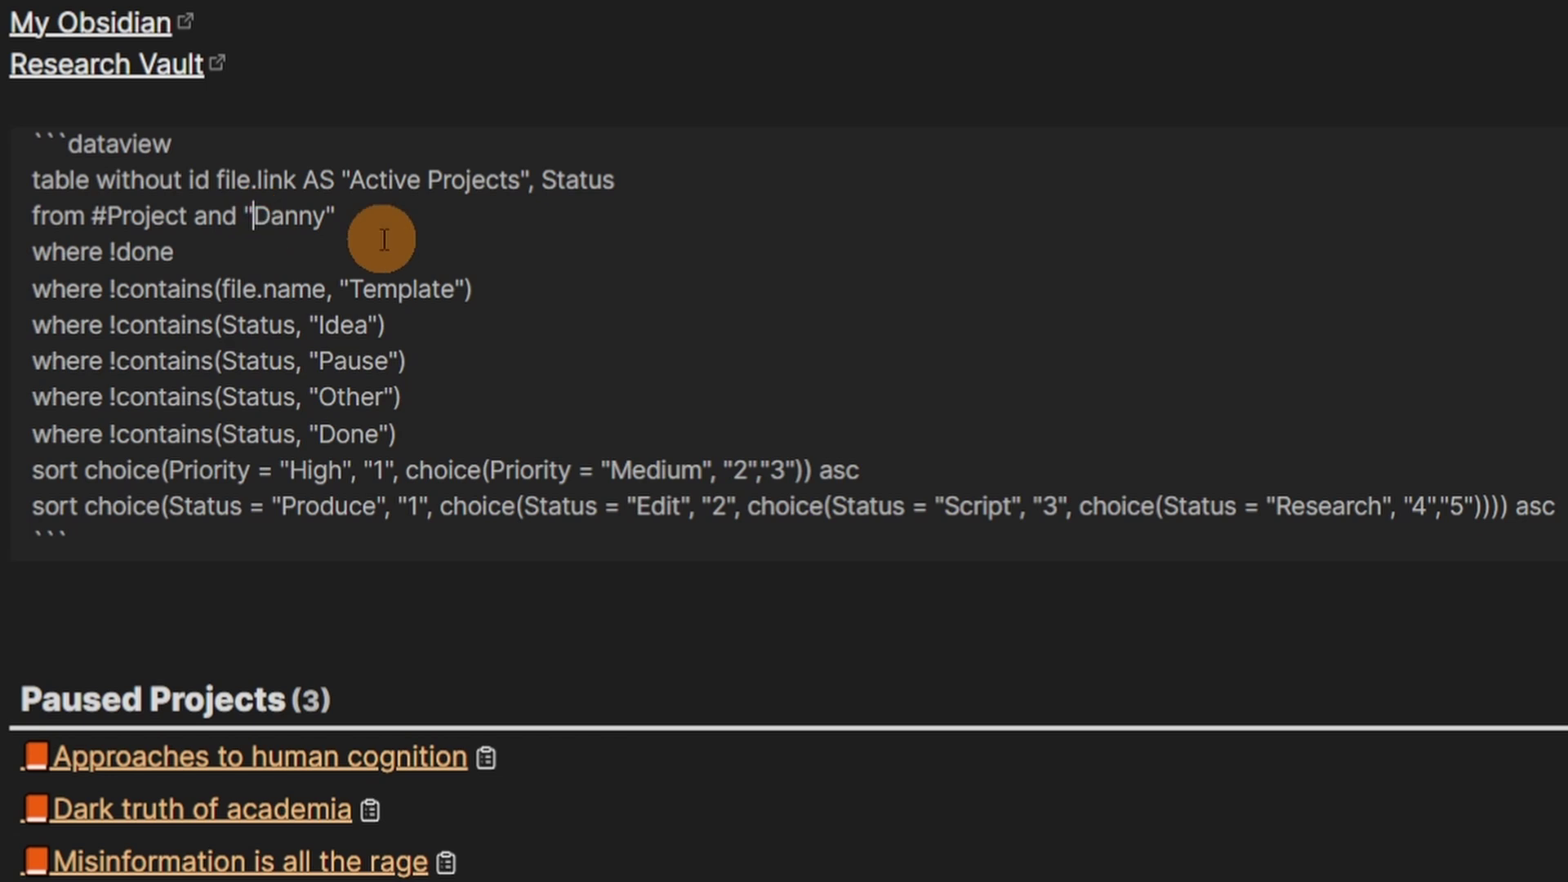
pyautogui.click(313, 104)
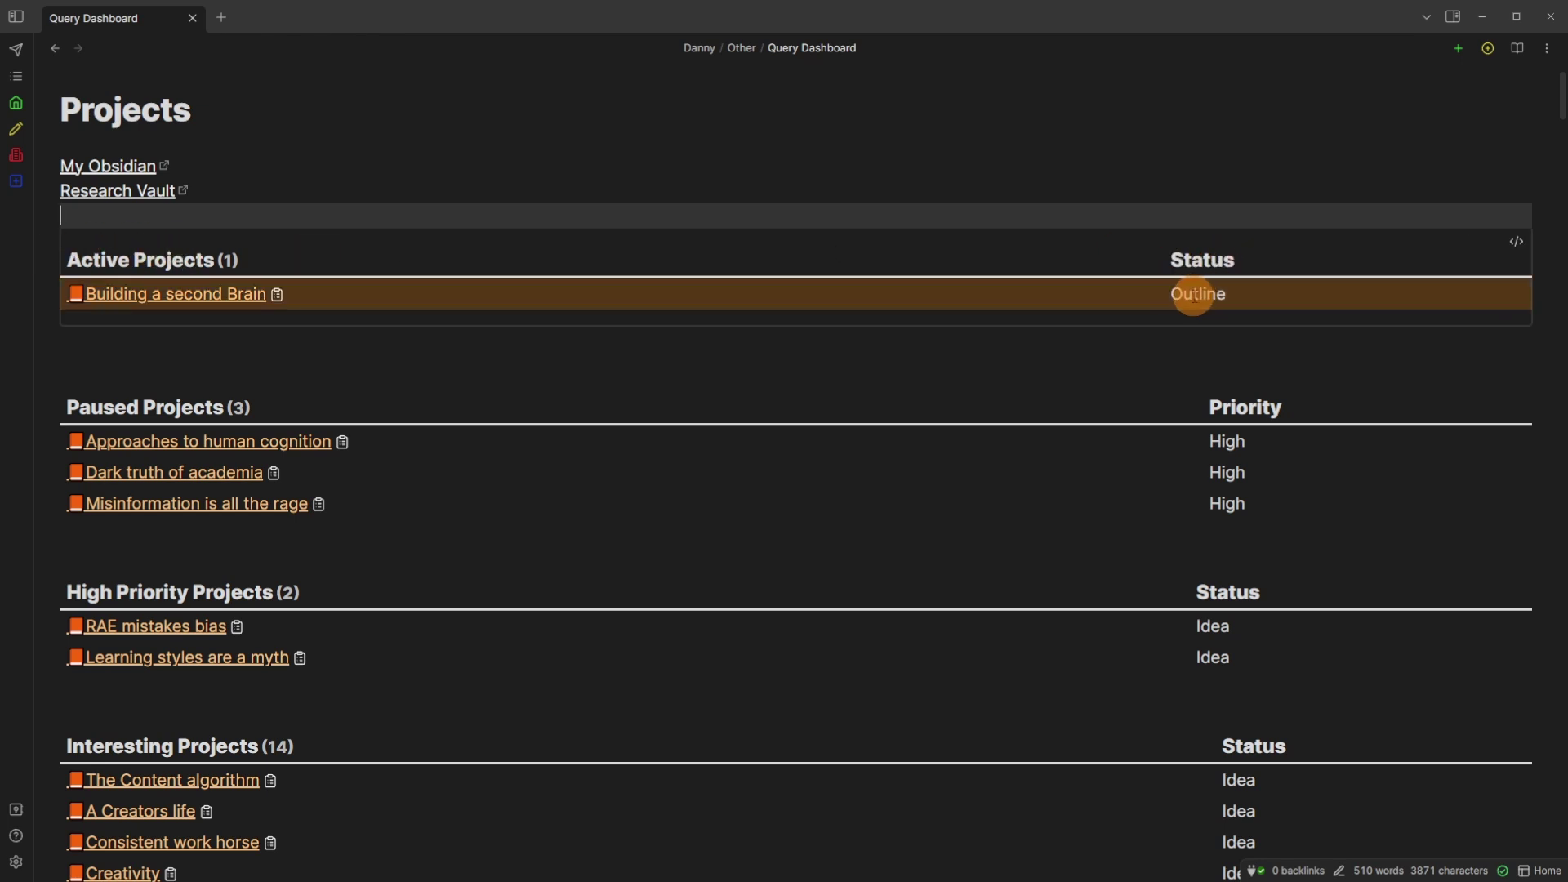
# Step: Preview the Building a second Brain project and examine the vault's folder tree and tag list that the query draws on
pyautogui.moveTo(164, 296)
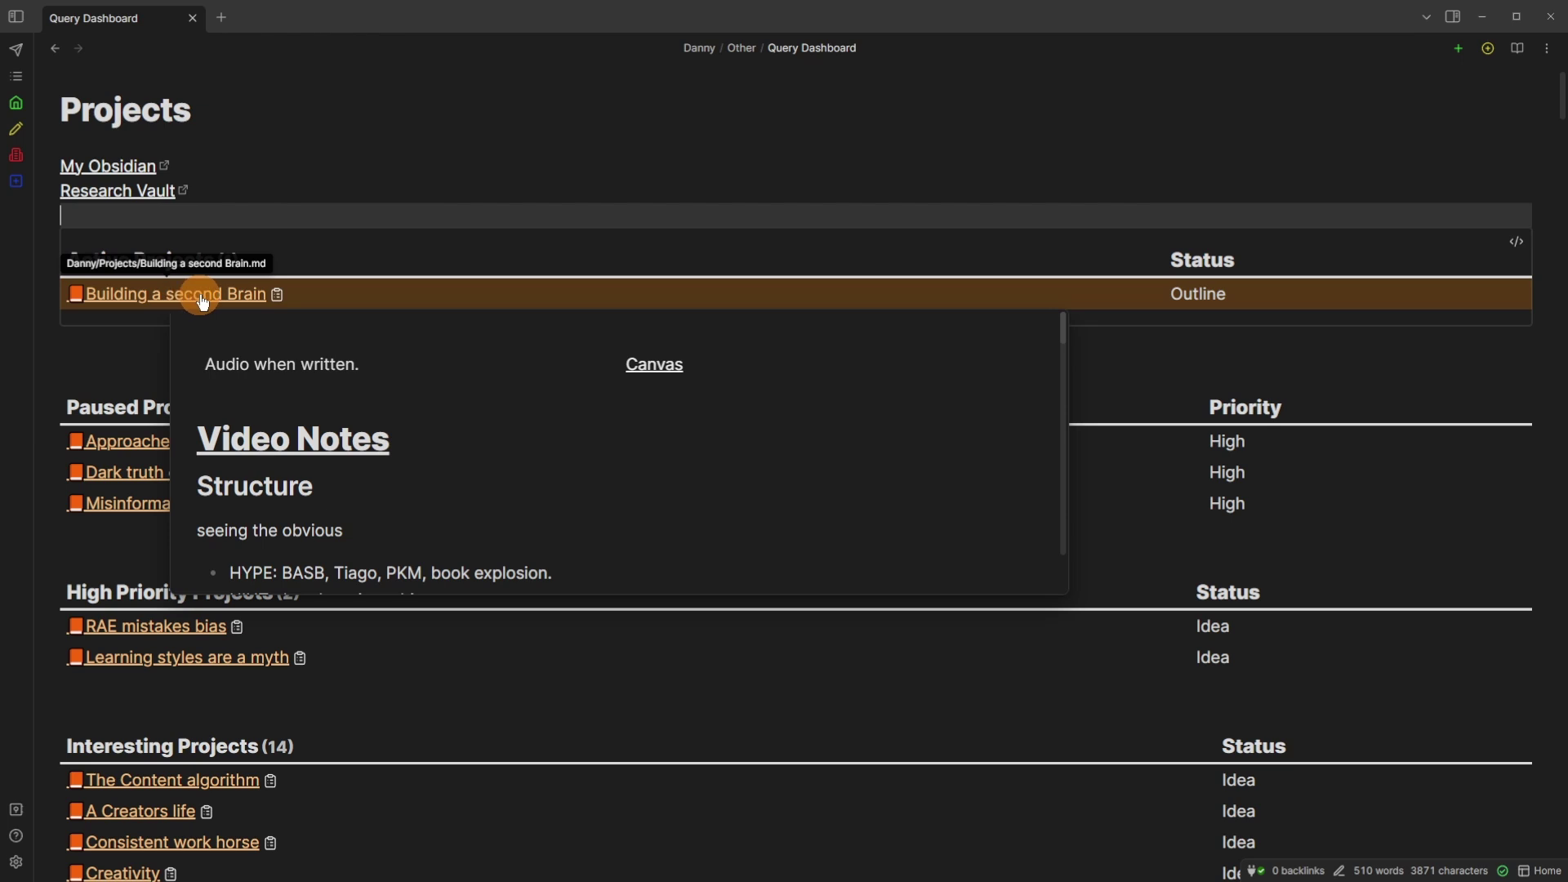
pyautogui.click(1454, 17)
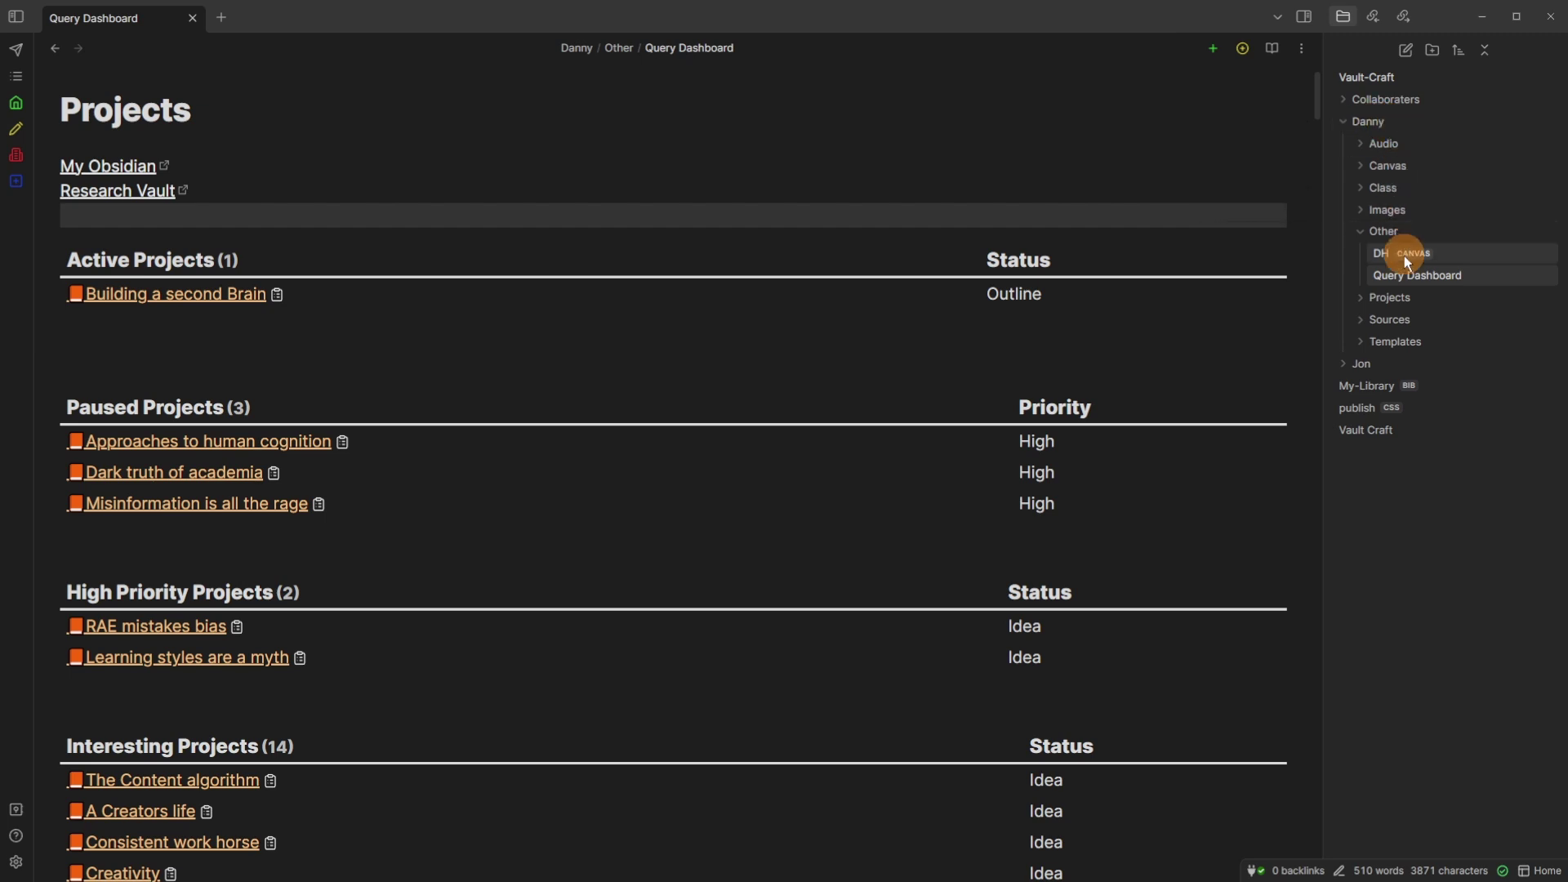
pyautogui.click(15, 18)
pyautogui.click(115, 17)
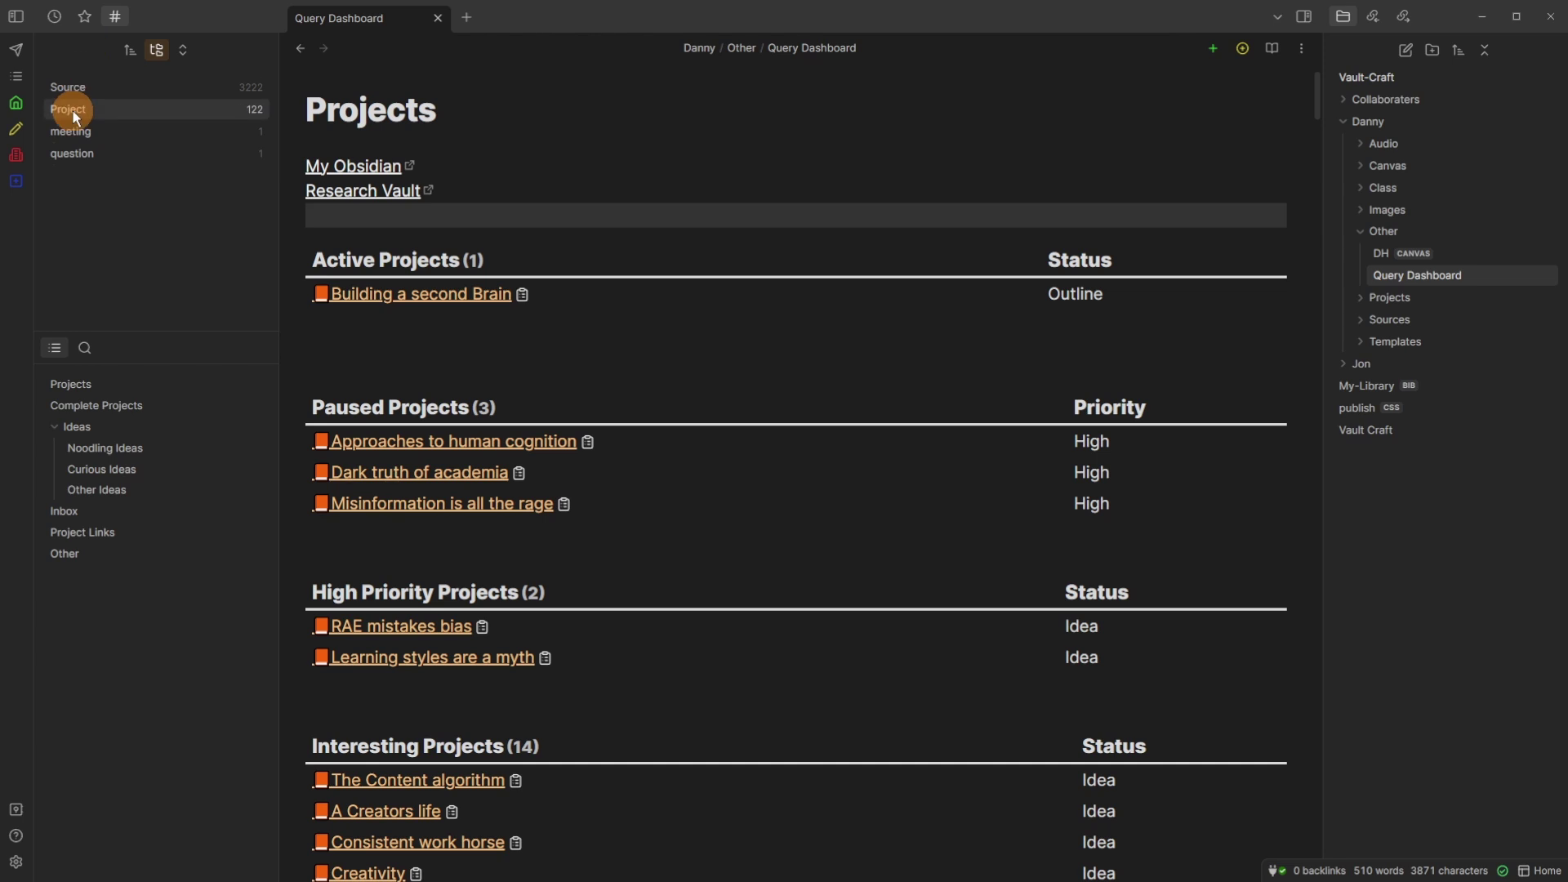
pyautogui.keyDown('ctrl'); pyautogui.click(451, 295); pyautogui.keyUp('ctrl')
pyautogui.moveTo(394, 211); pyautogui.dragTo(308, 206)
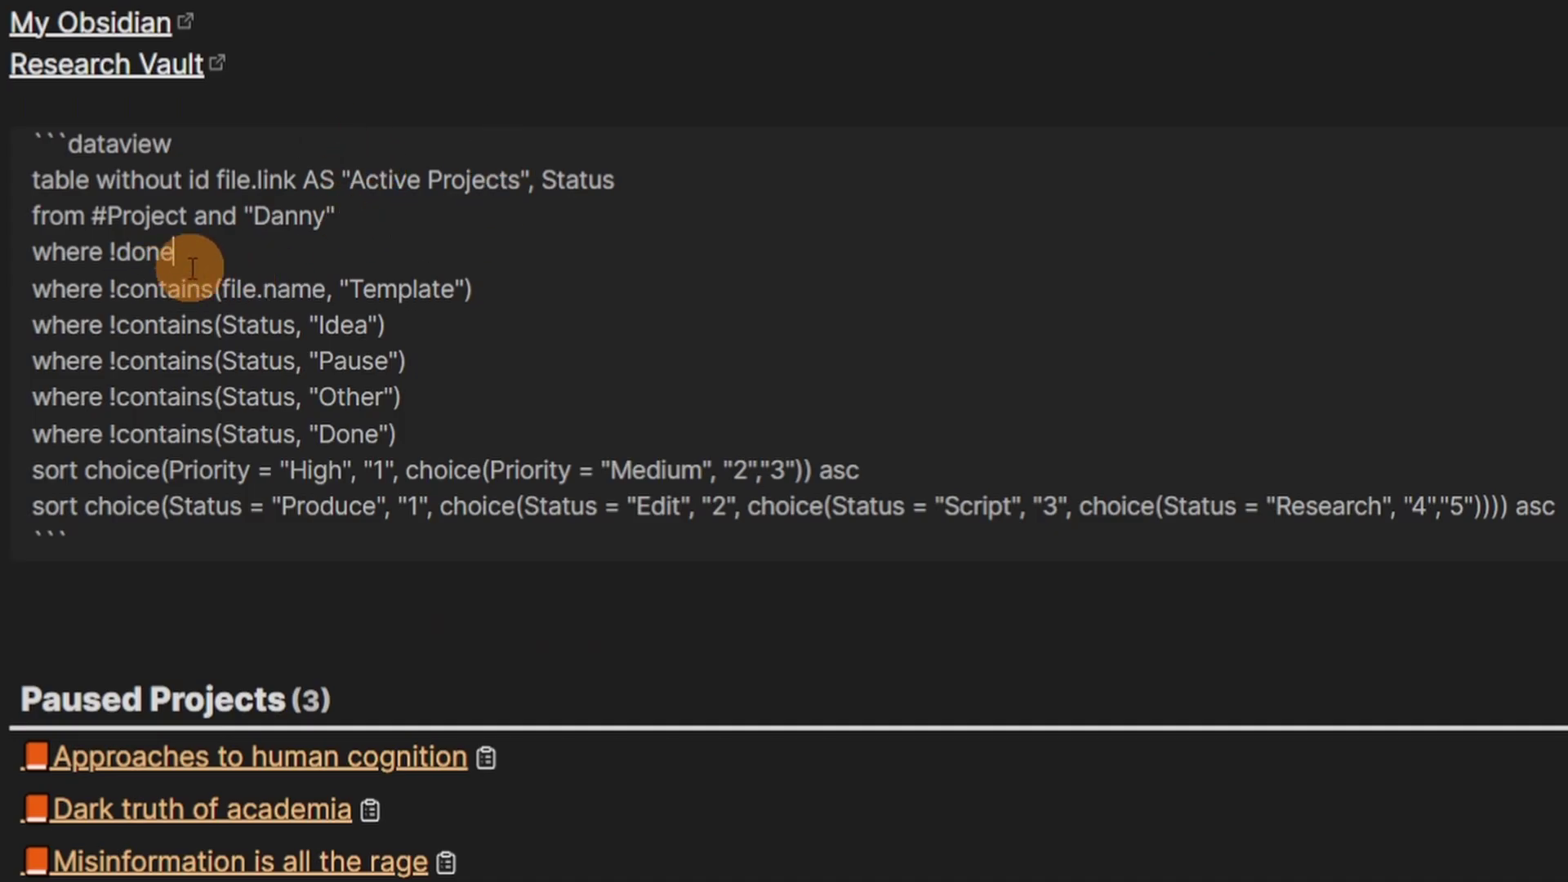
# Step: Highlight the where filters of the Active Projects query, covering !done, the Template file name, and the Idea, Pause, Other and Done statuses
pyautogui.moveTo(184, 255); pyautogui.dragTo(41, 251)
pyautogui.click(323, 287)
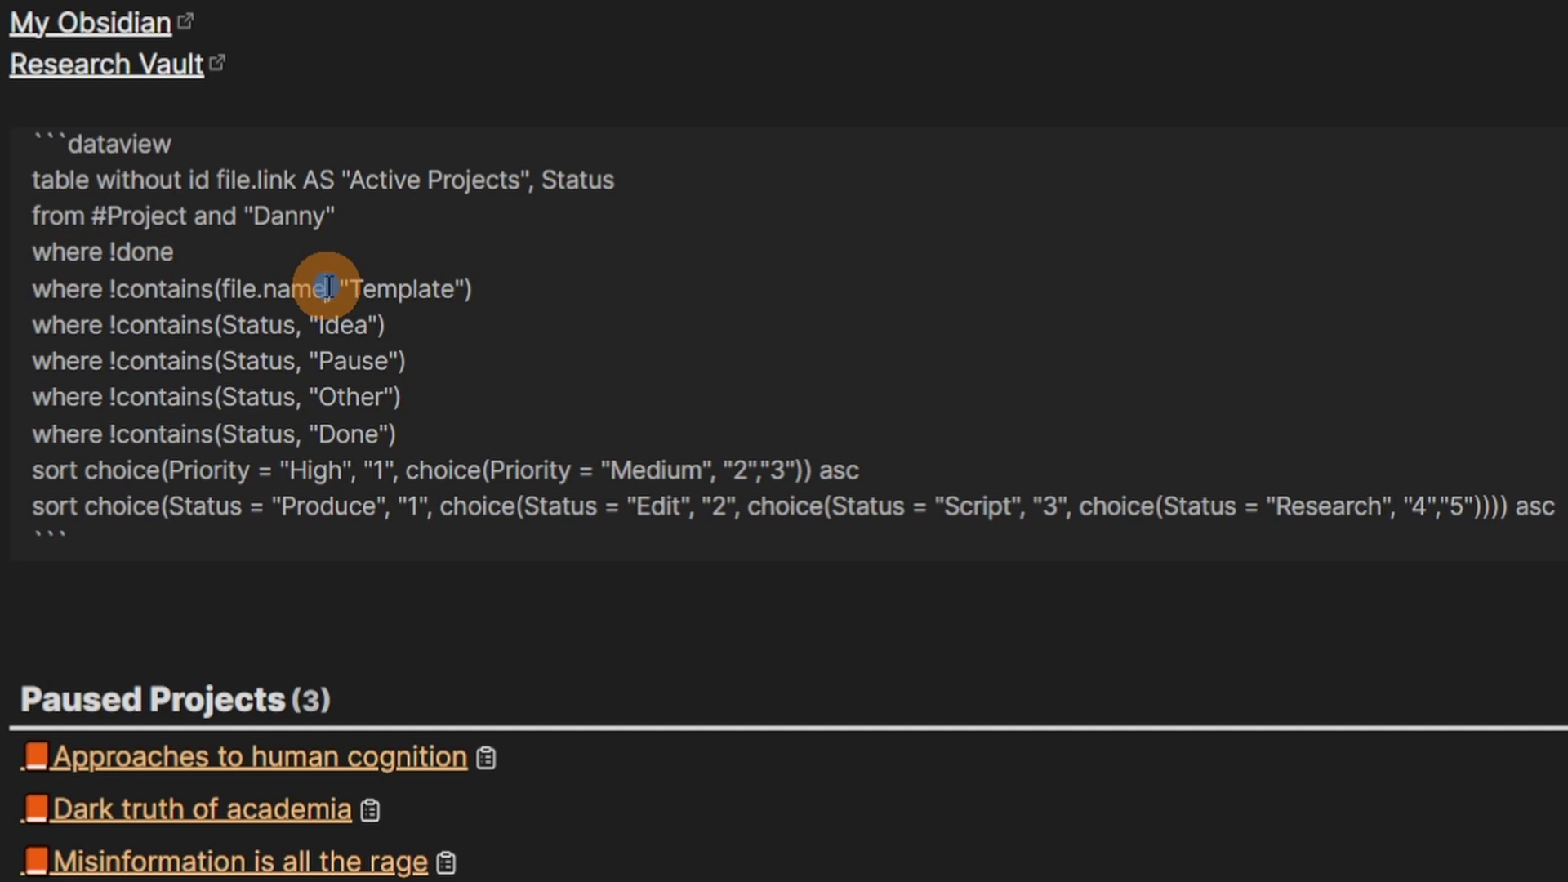
pyautogui.moveTo(490, 288); pyautogui.dragTo(37, 288)
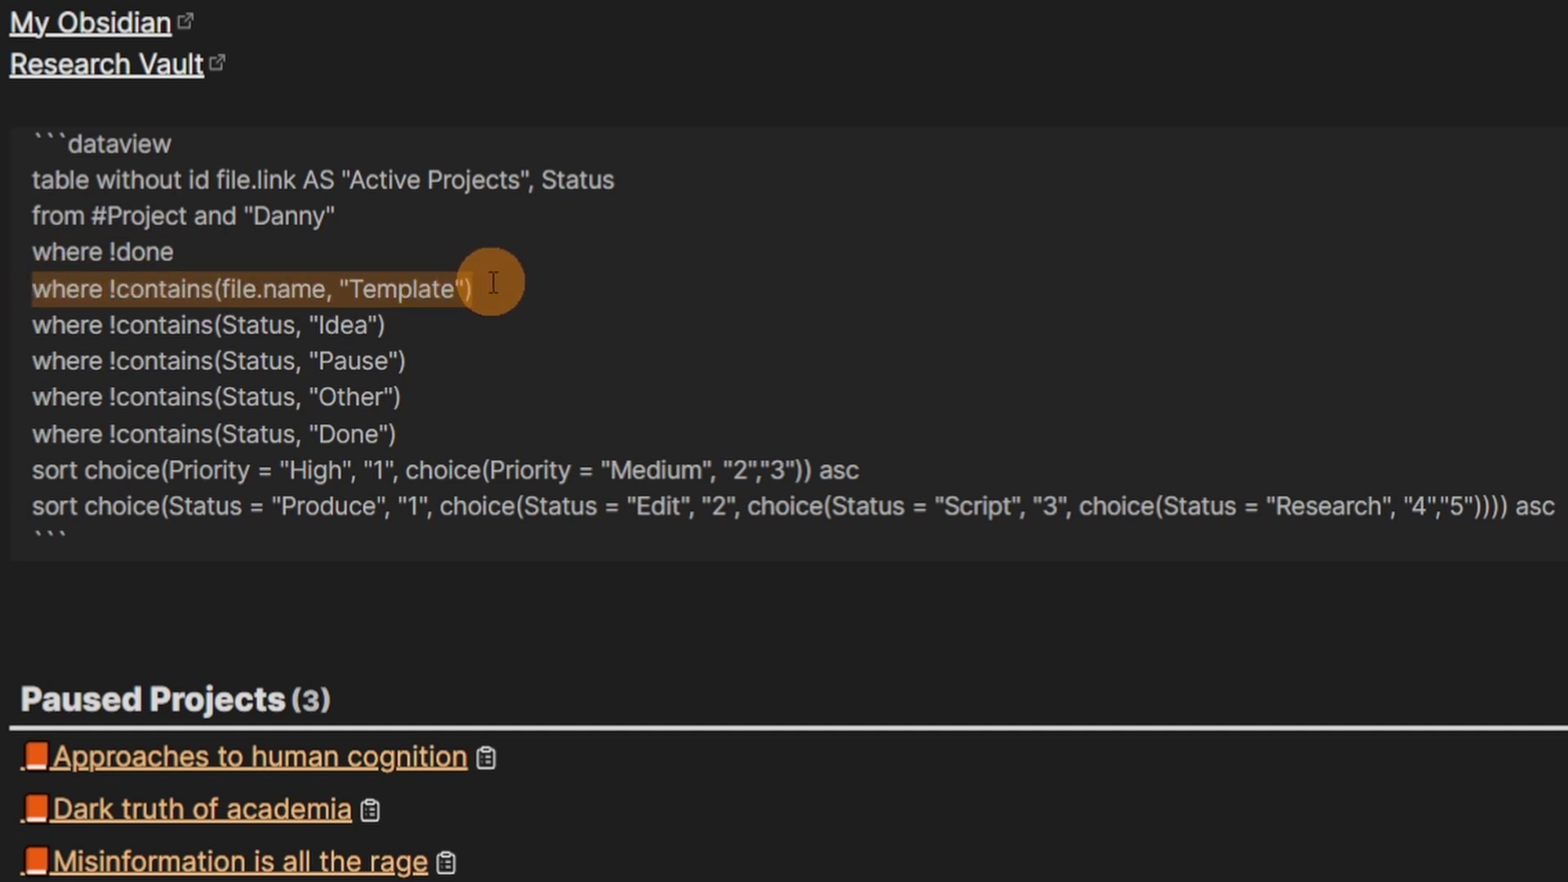
pyautogui.click(490, 325)
pyautogui.moveTo(459, 323); pyautogui.dragTo(286, 325)
pyautogui.click(400, 360)
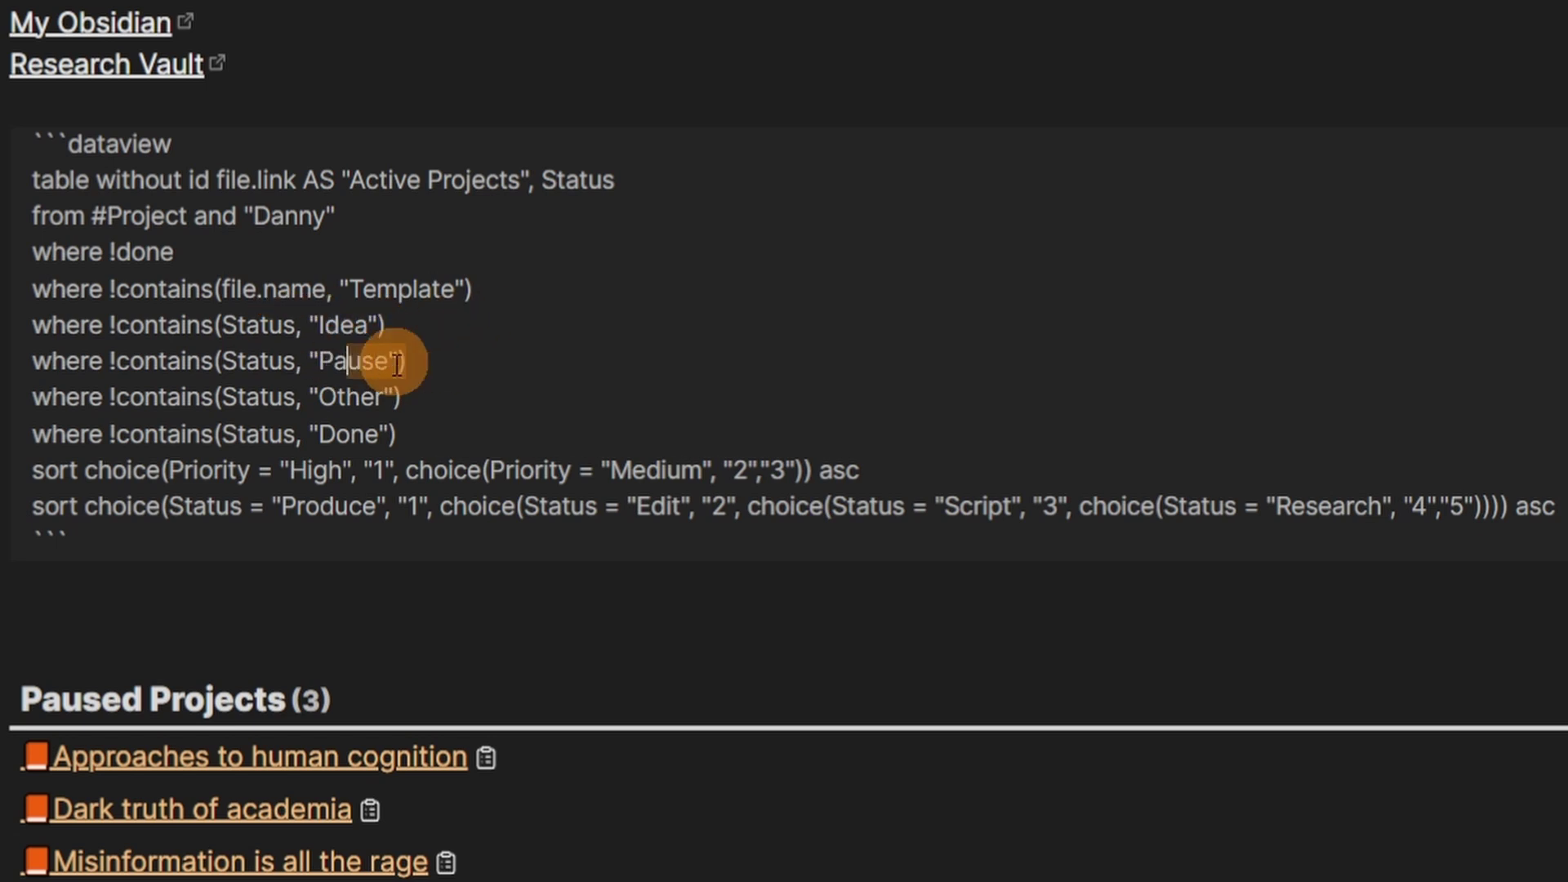
pyautogui.moveTo(395, 433); pyautogui.dragTo(273, 412)
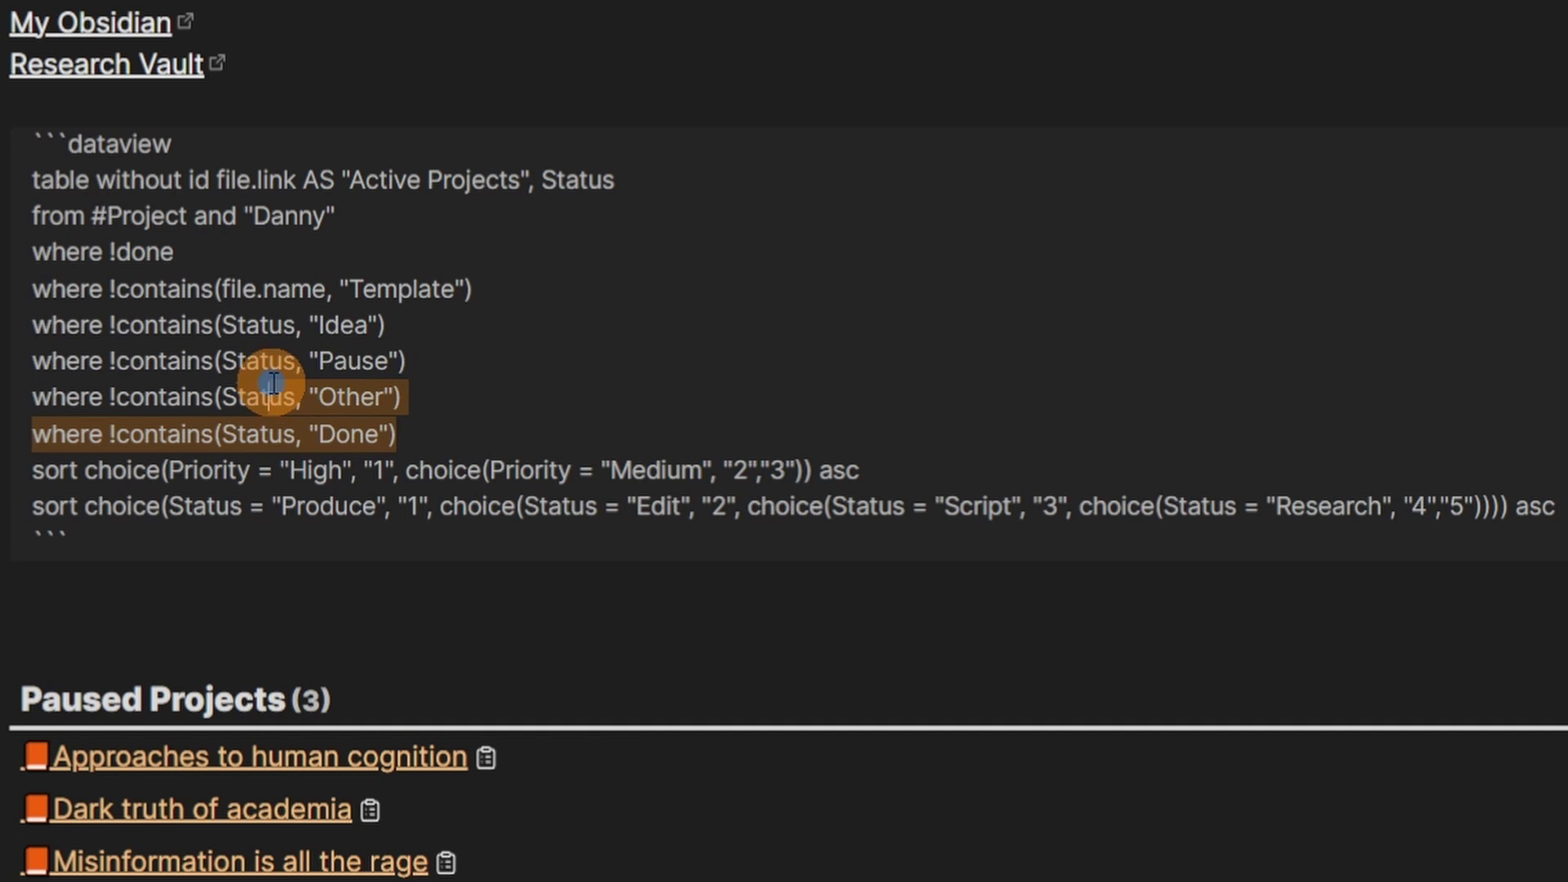
pyautogui.click(252, 360)
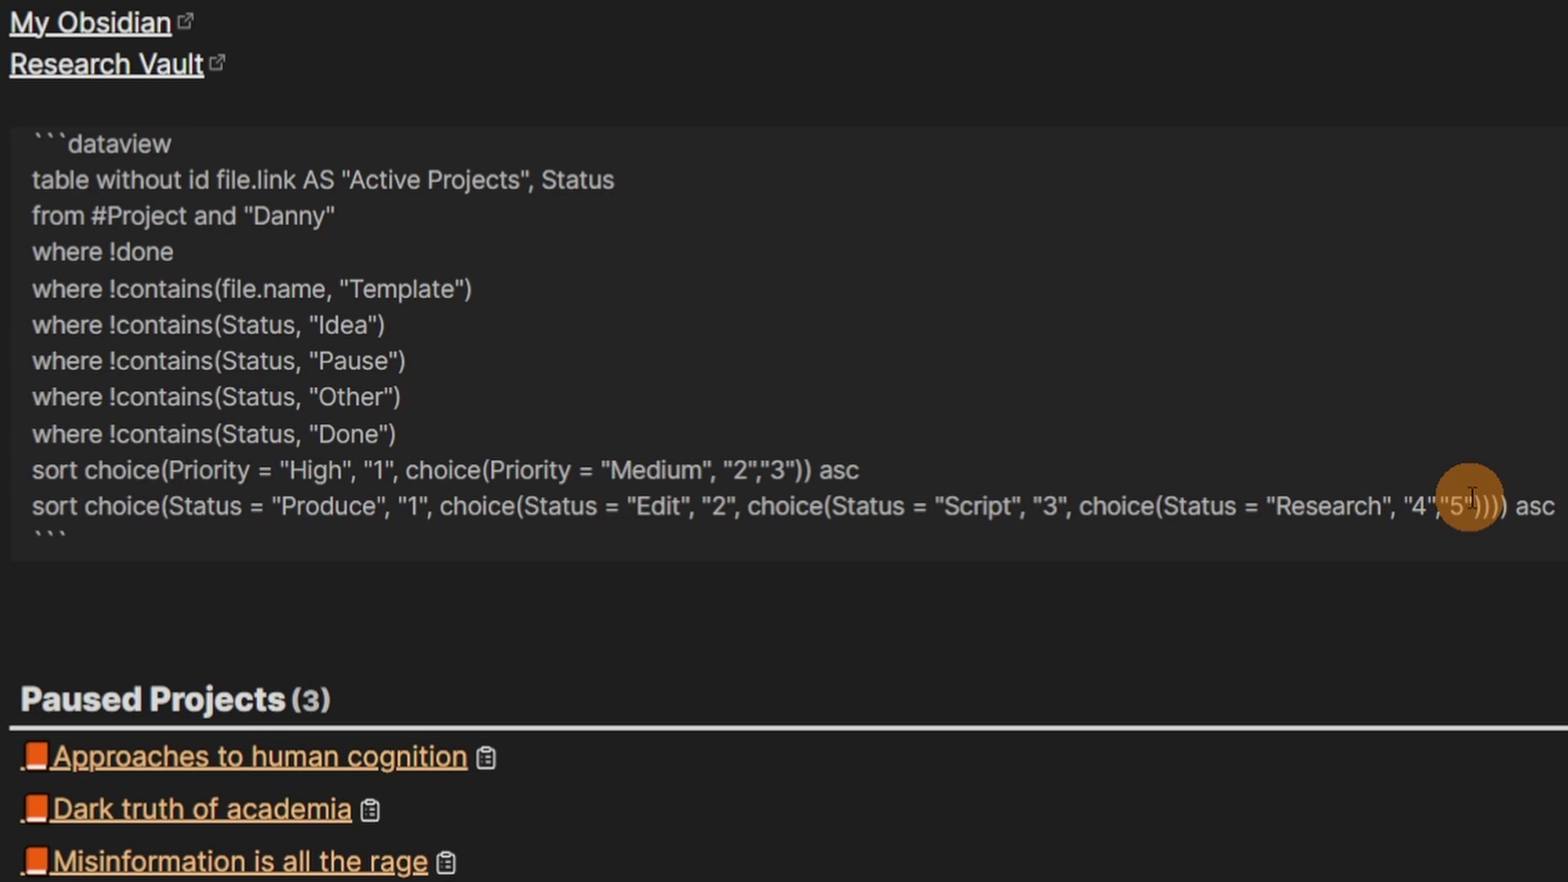
# Step: Open the source of the Interesting Projects query and highlight its Priority "Interesting" filter and "Interesting Projects" column alias
pyautogui.scroll(-4, 626, 254)
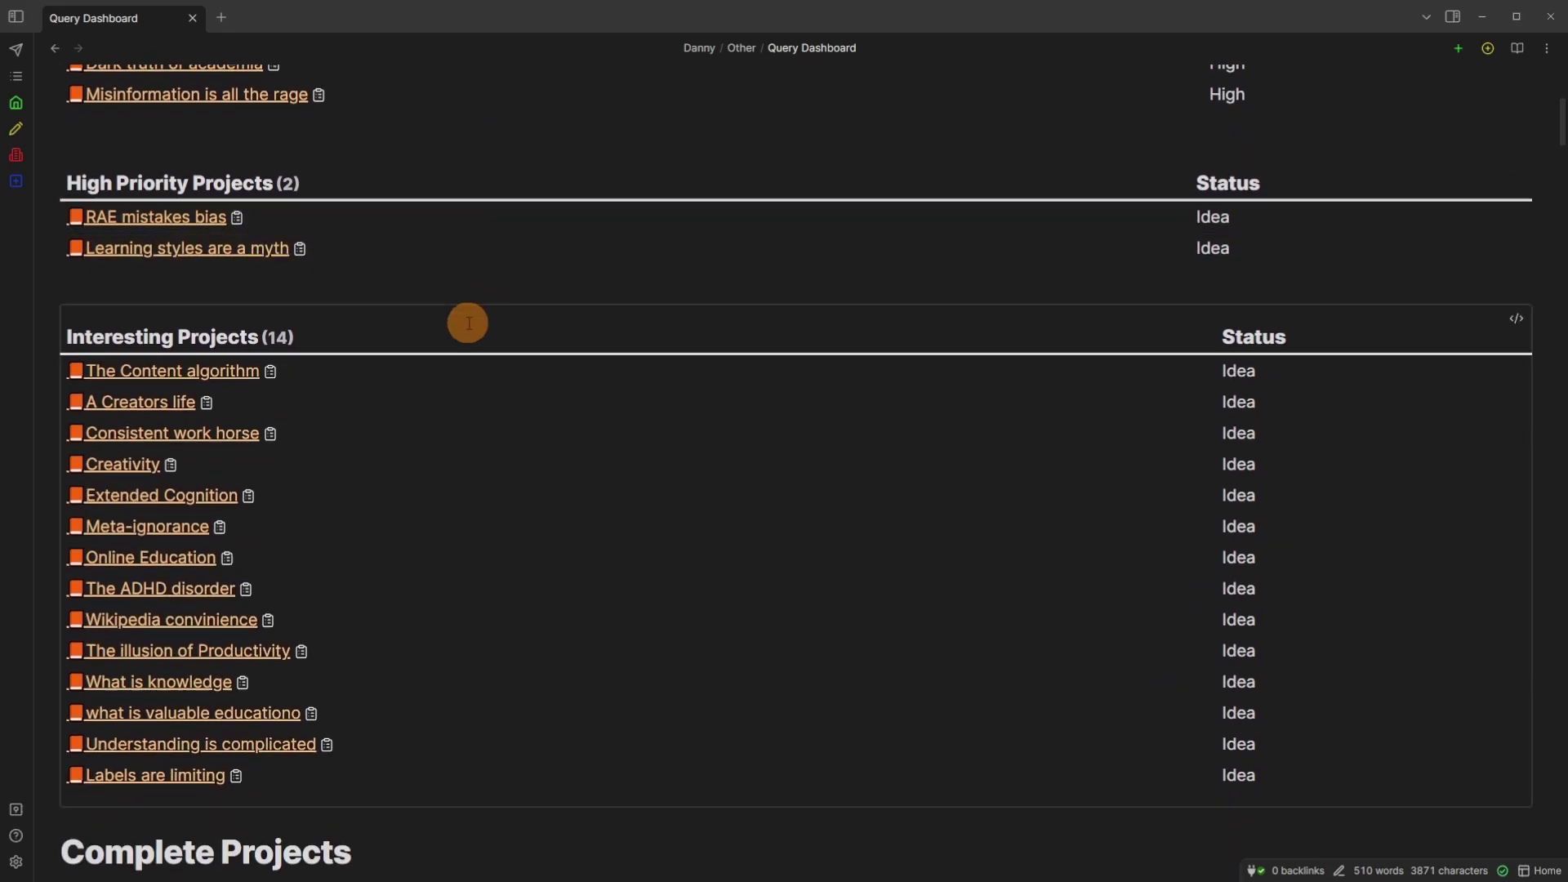
pyautogui.click(1517, 319)
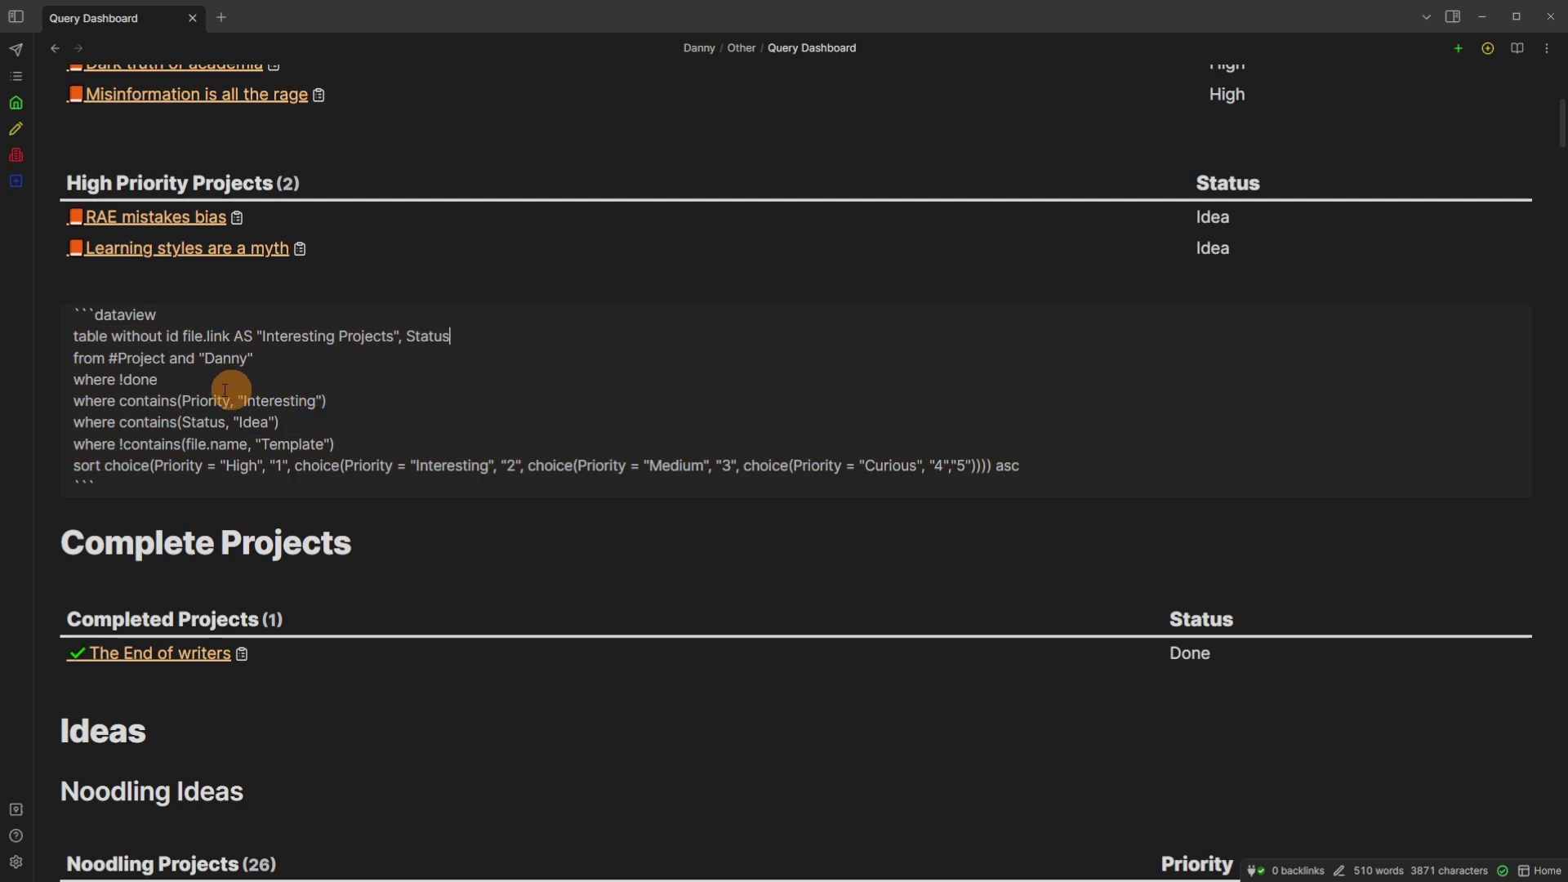
pyautogui.moveTo(94, 402); pyautogui.dragTo(308, 400)
pyautogui.click(345, 403)
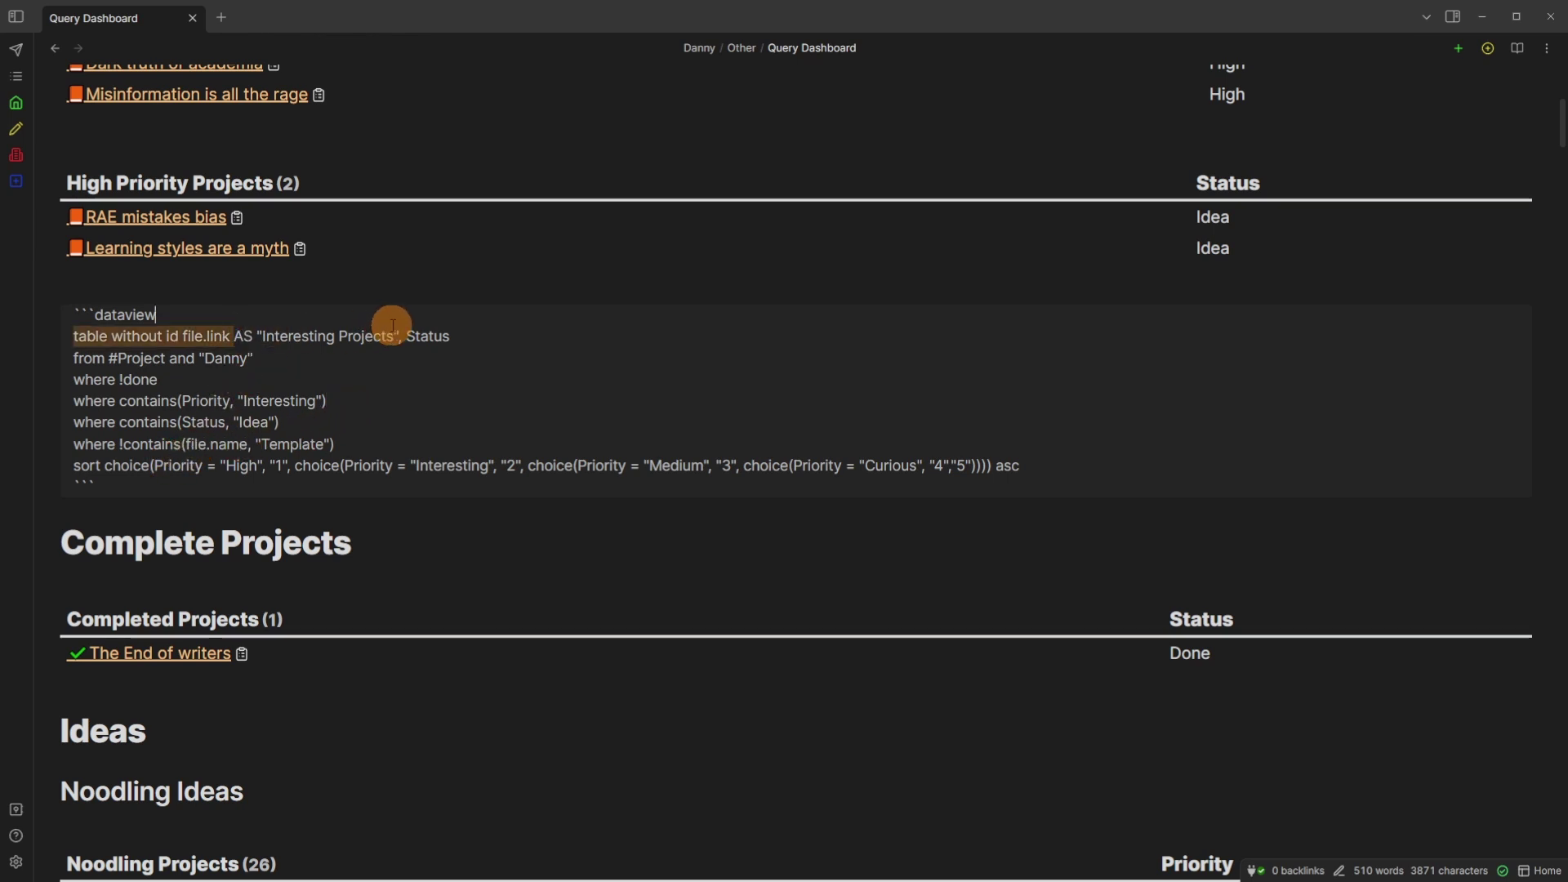
pyautogui.moveTo(415, 340); pyautogui.dragTo(257, 341)
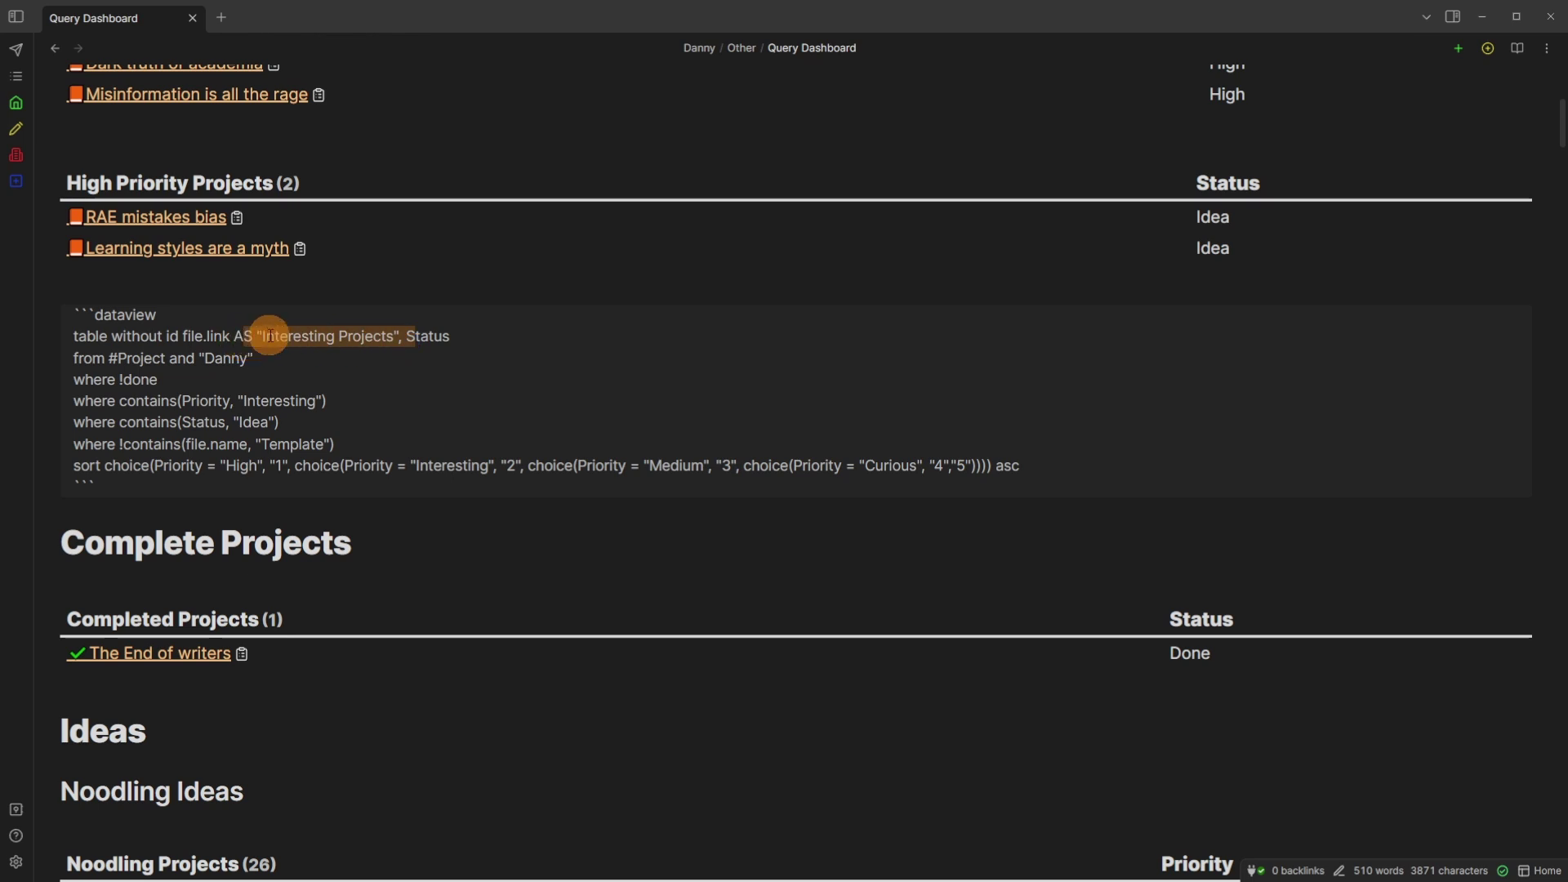
# Step: Open the source of the Completed Projects query and examine its file name and Status "Done" filters
pyautogui.scroll(-3, 493, 298)
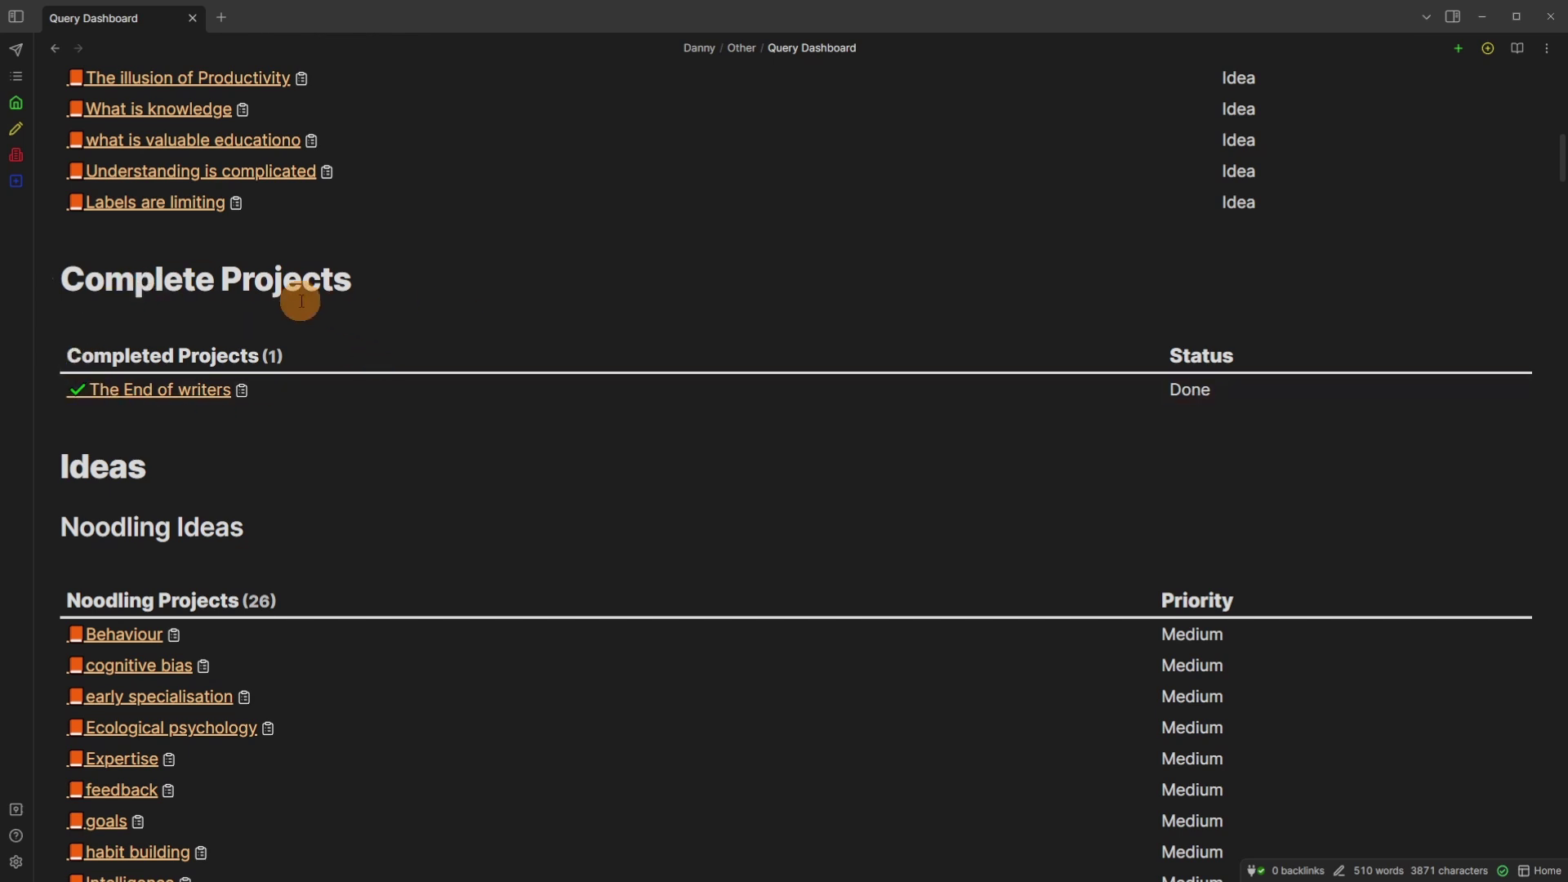
pyautogui.click(1516, 335)
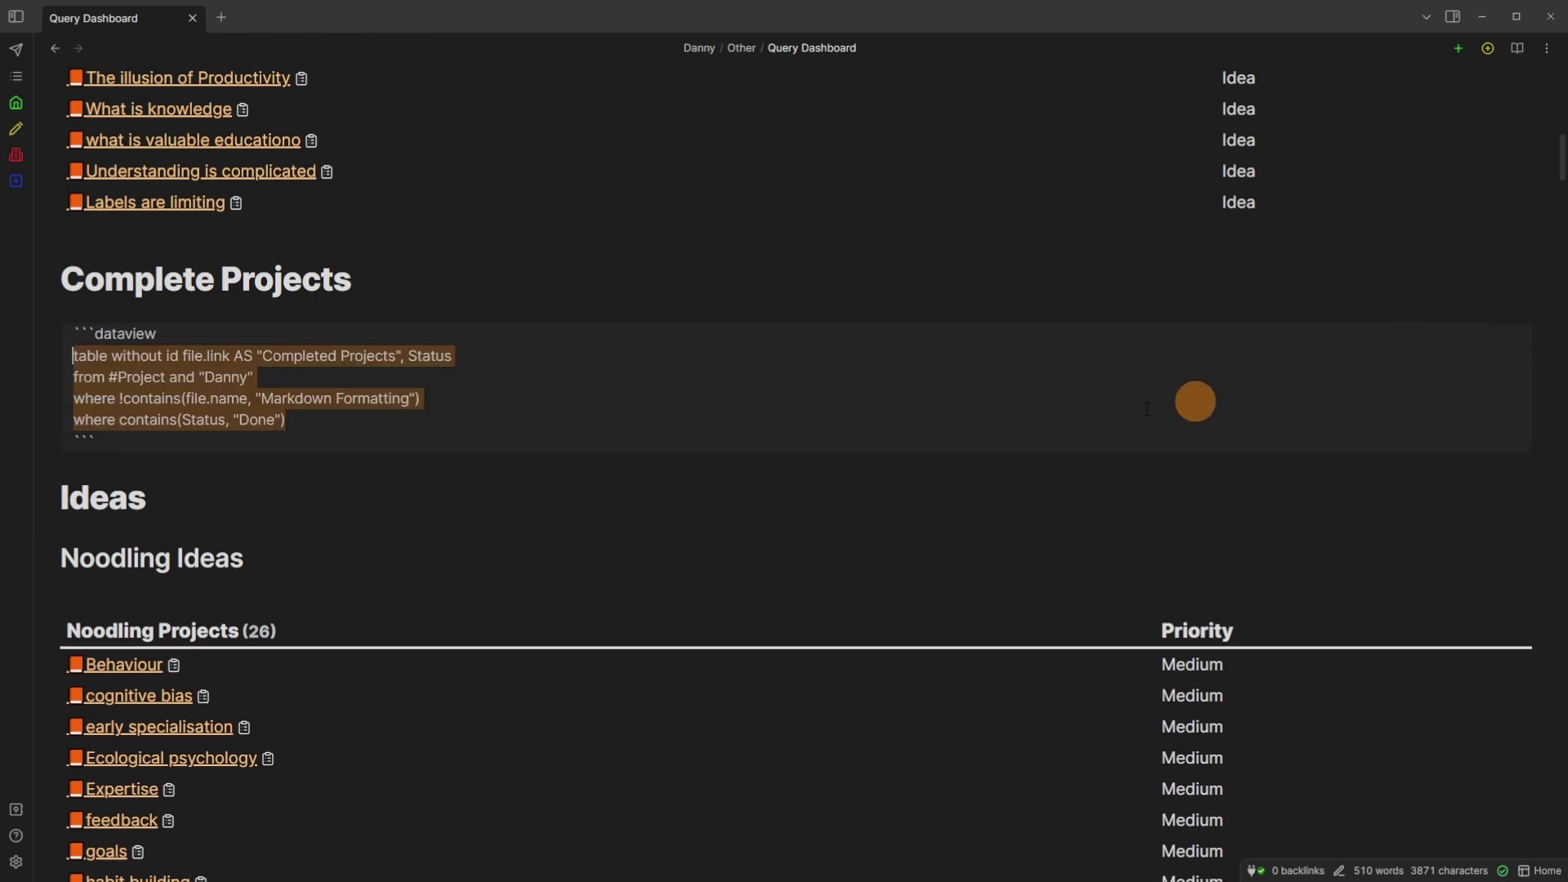
pyautogui.click(97, 402)
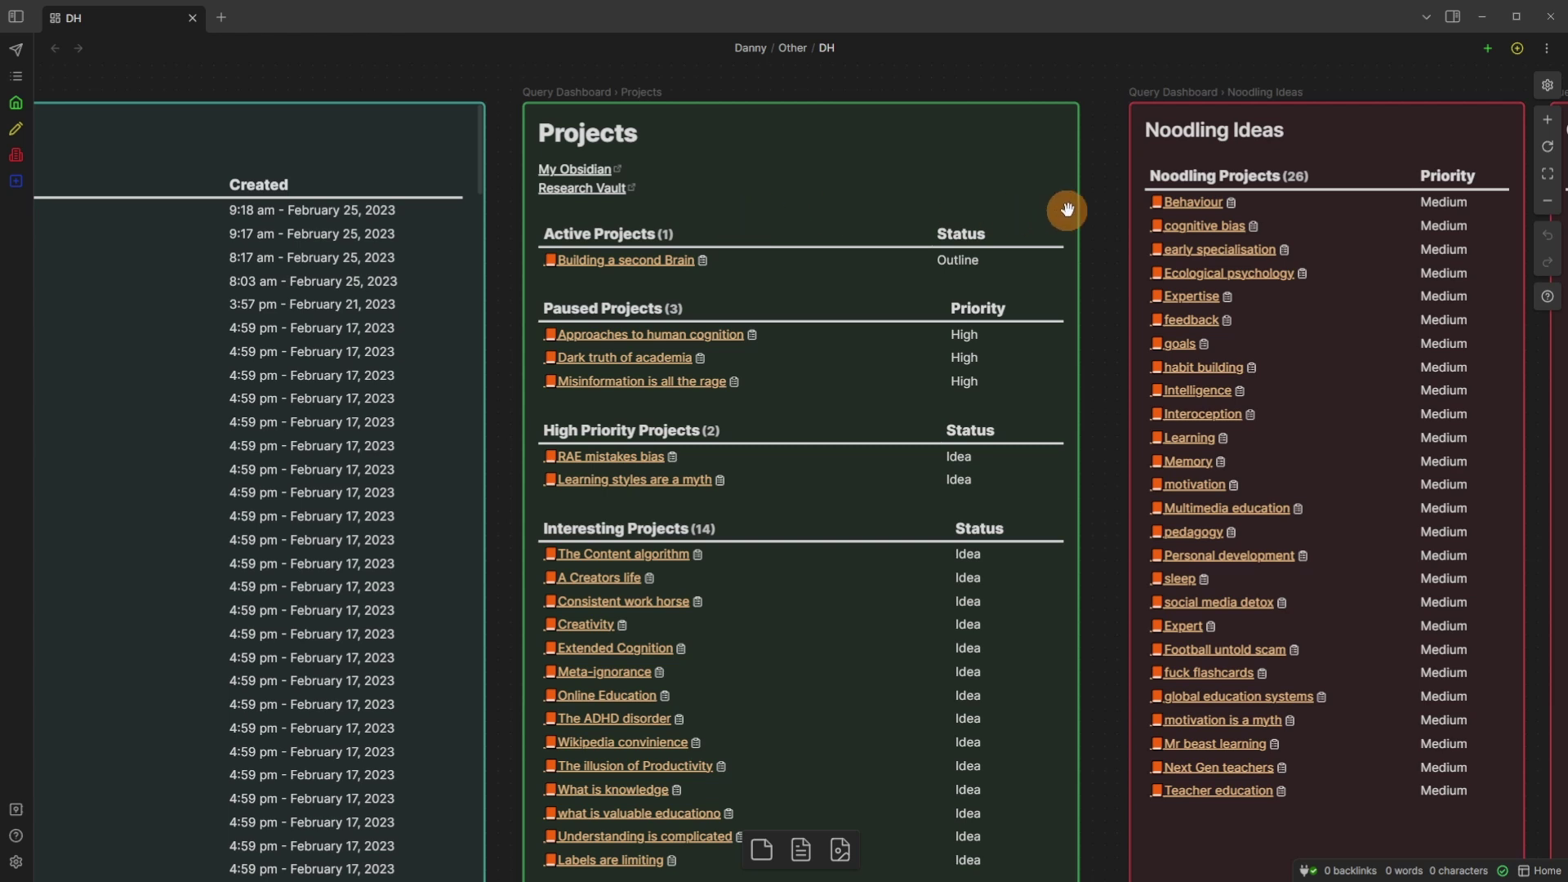
# Step: Focus on the Curious Ideas and Other Ideas cards of the dashboard canvas and open the Query Dashboard note at Other Ideas
pyautogui.moveTo(1095, 216); pyautogui.dragTo(1037, 182)
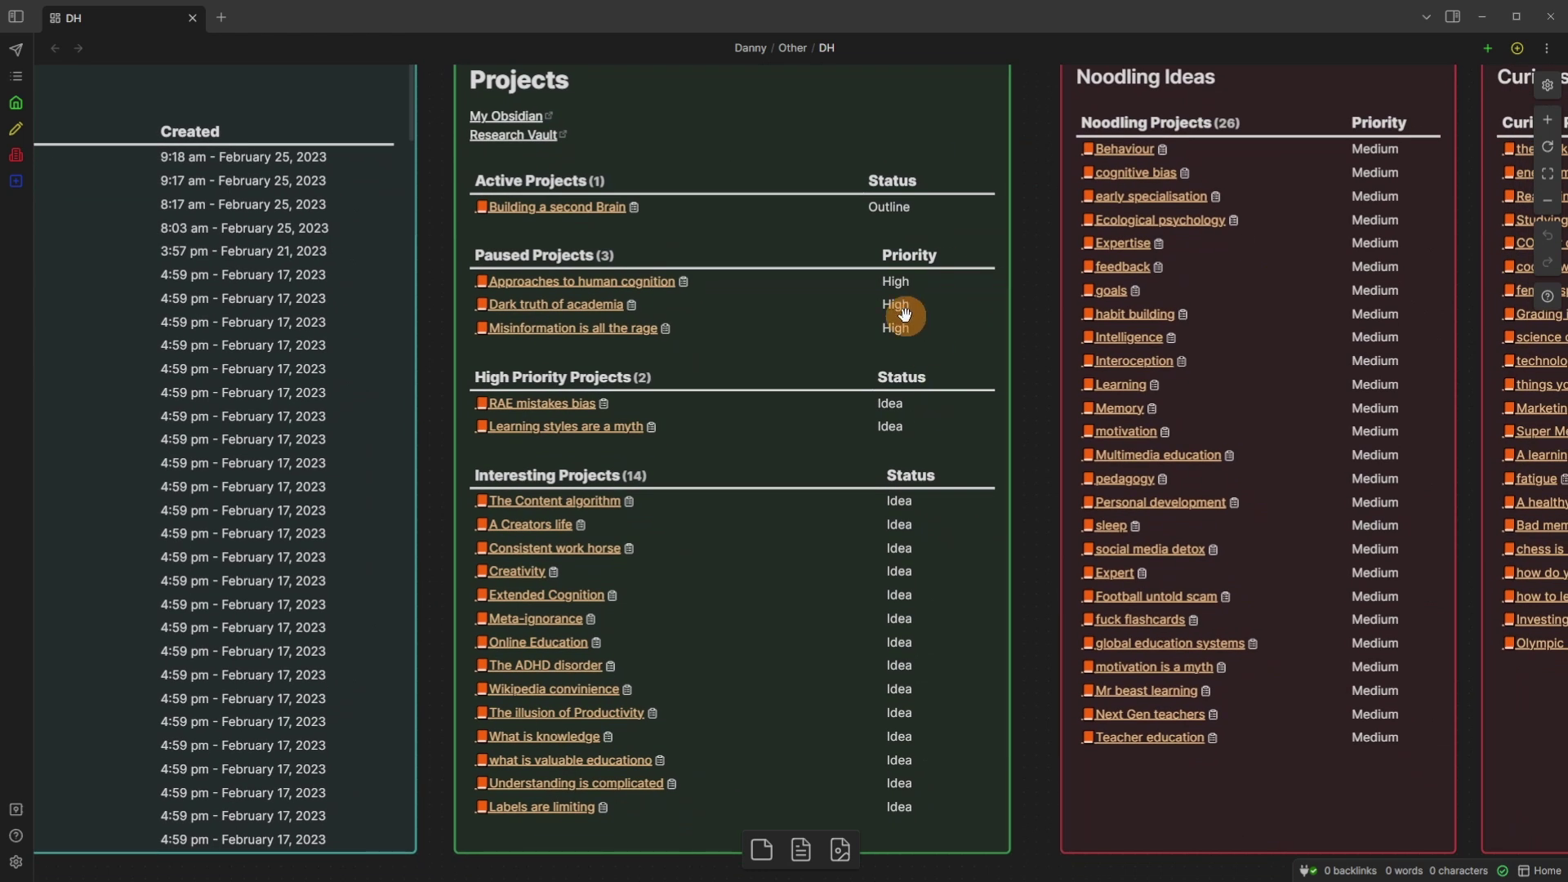
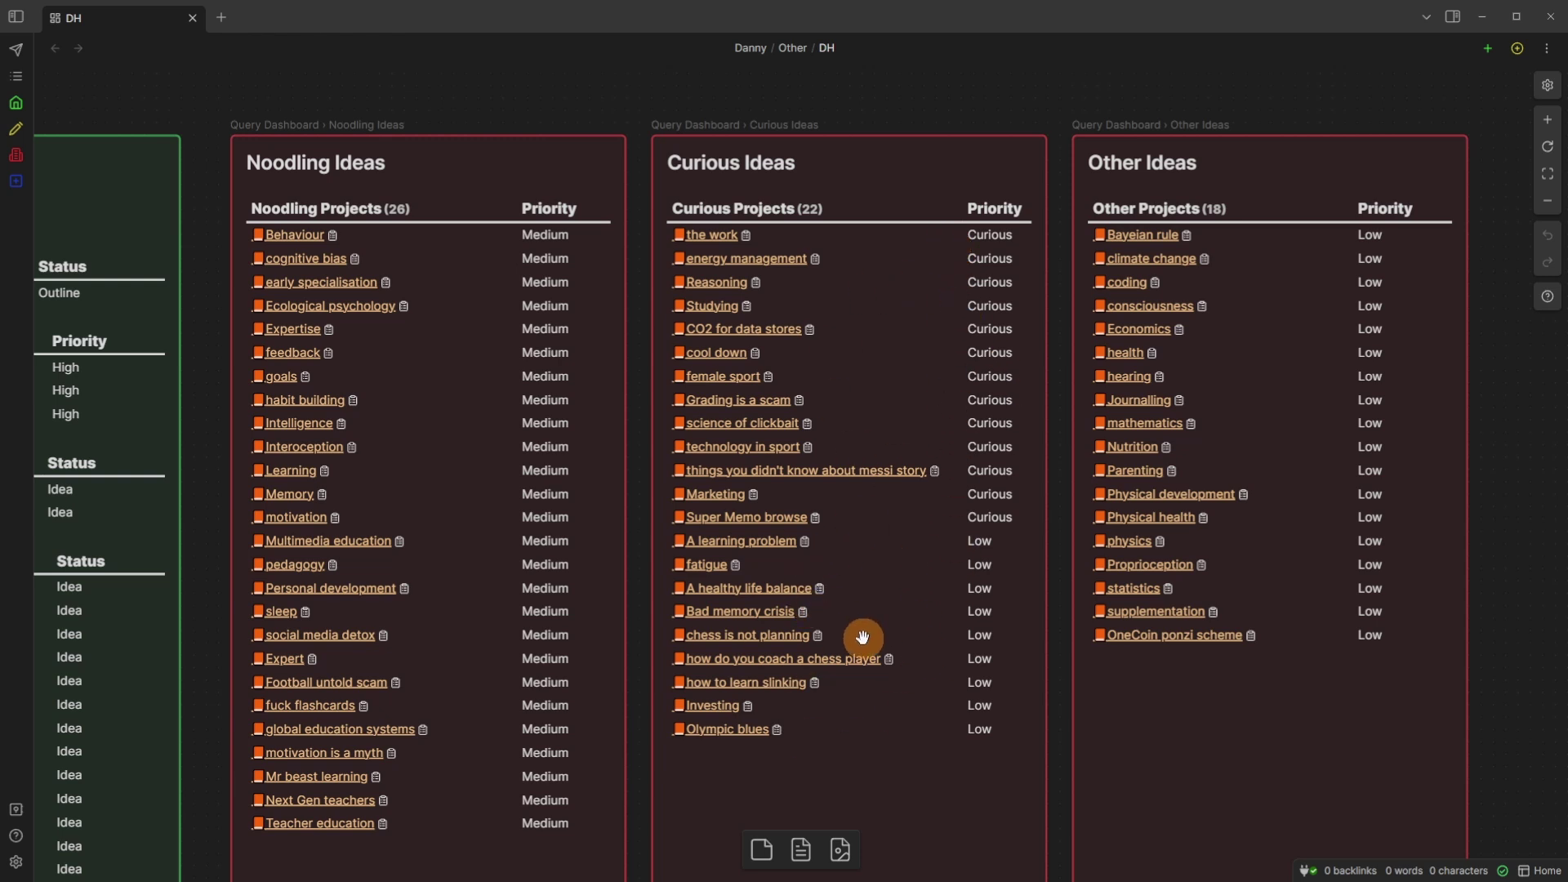
pyautogui.click(884, 615)
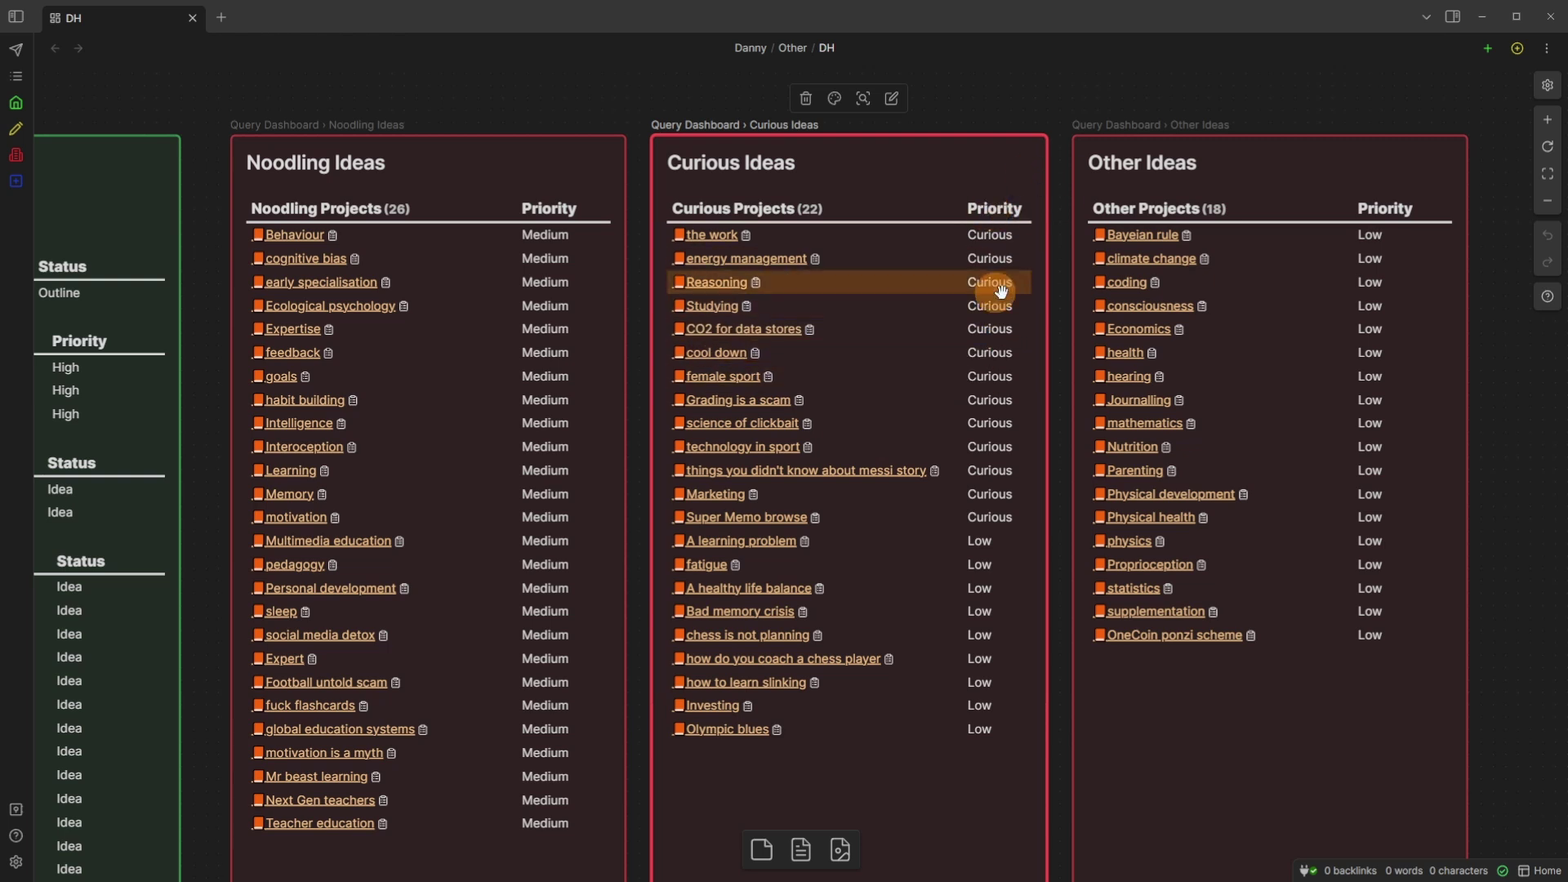
pyautogui.hscroll(3, 1053, 225)
pyautogui.click(875, 560)
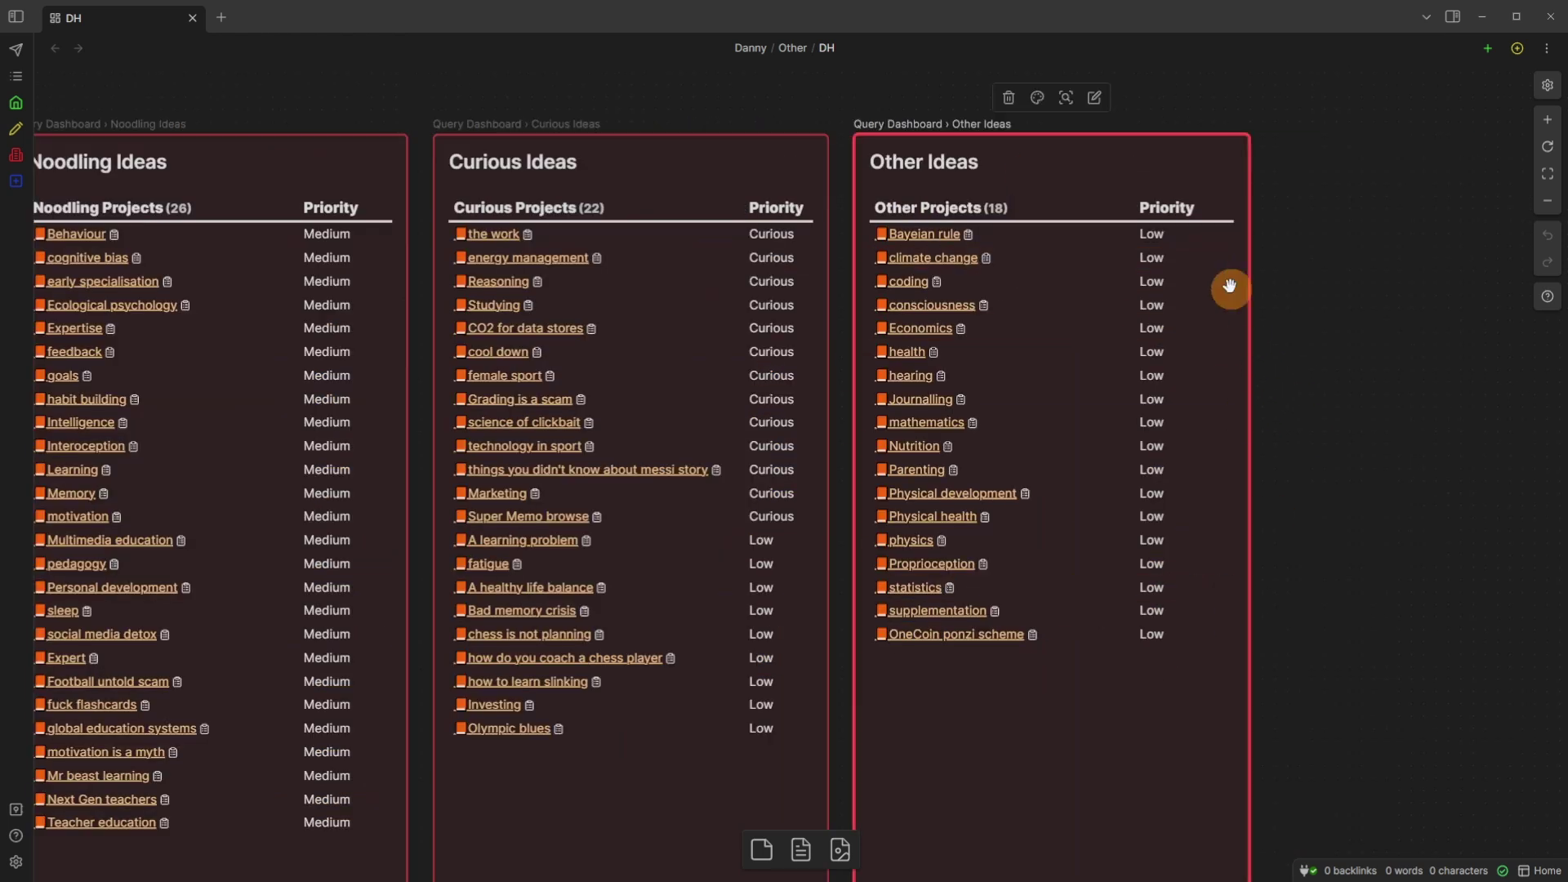
pyautogui.click(970, 126)
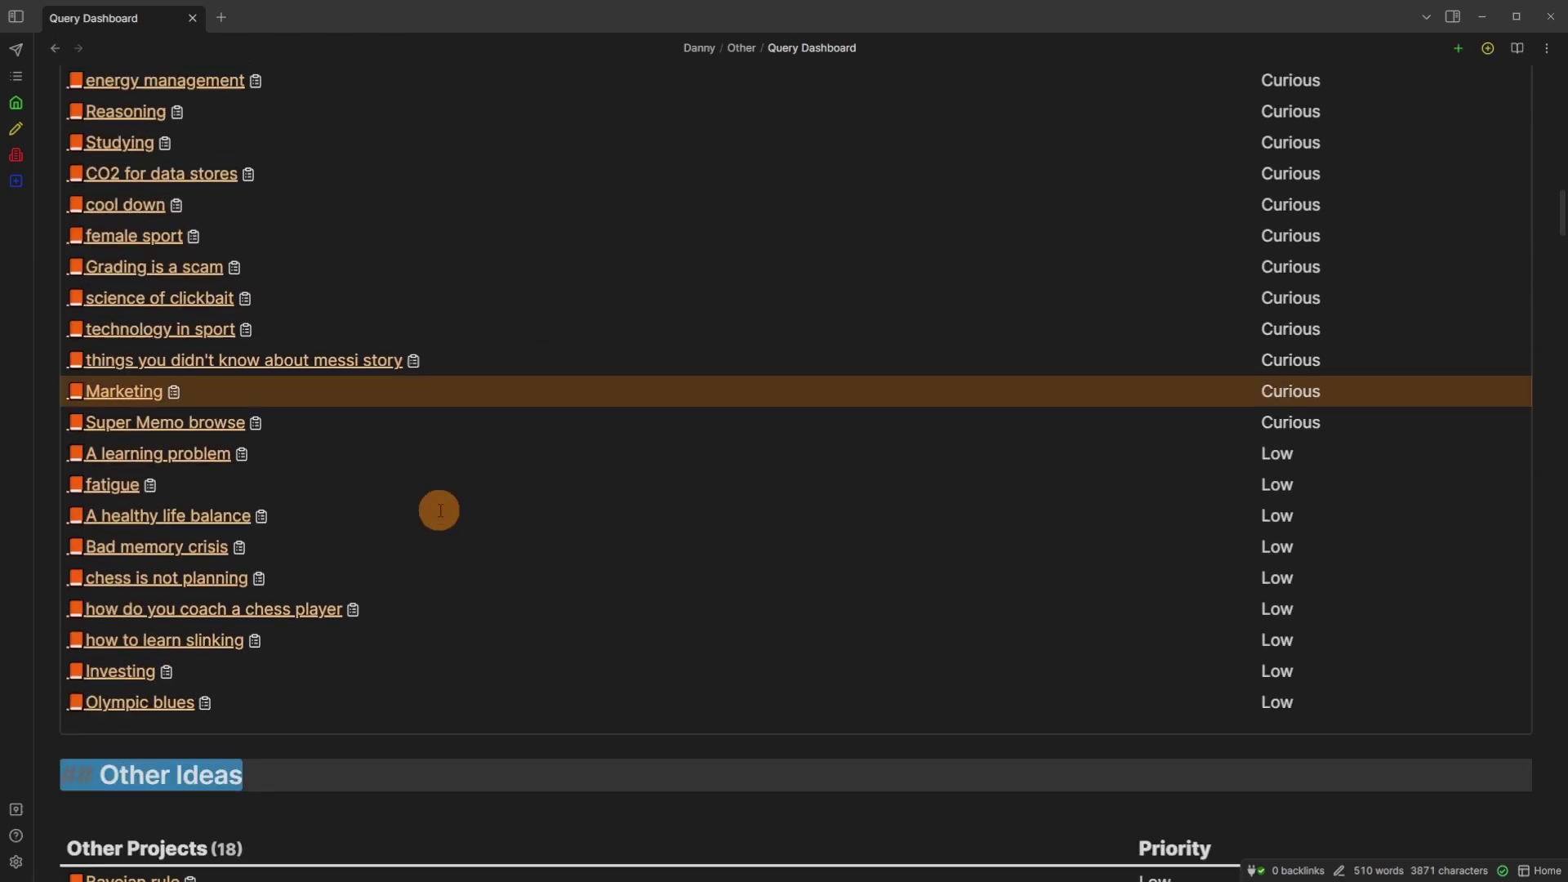
# Step: Open the source of the Other Projects query, highlight its Status "Other" filter, and return the block to its rendered table
pyautogui.scroll(-2, 1015, 493)
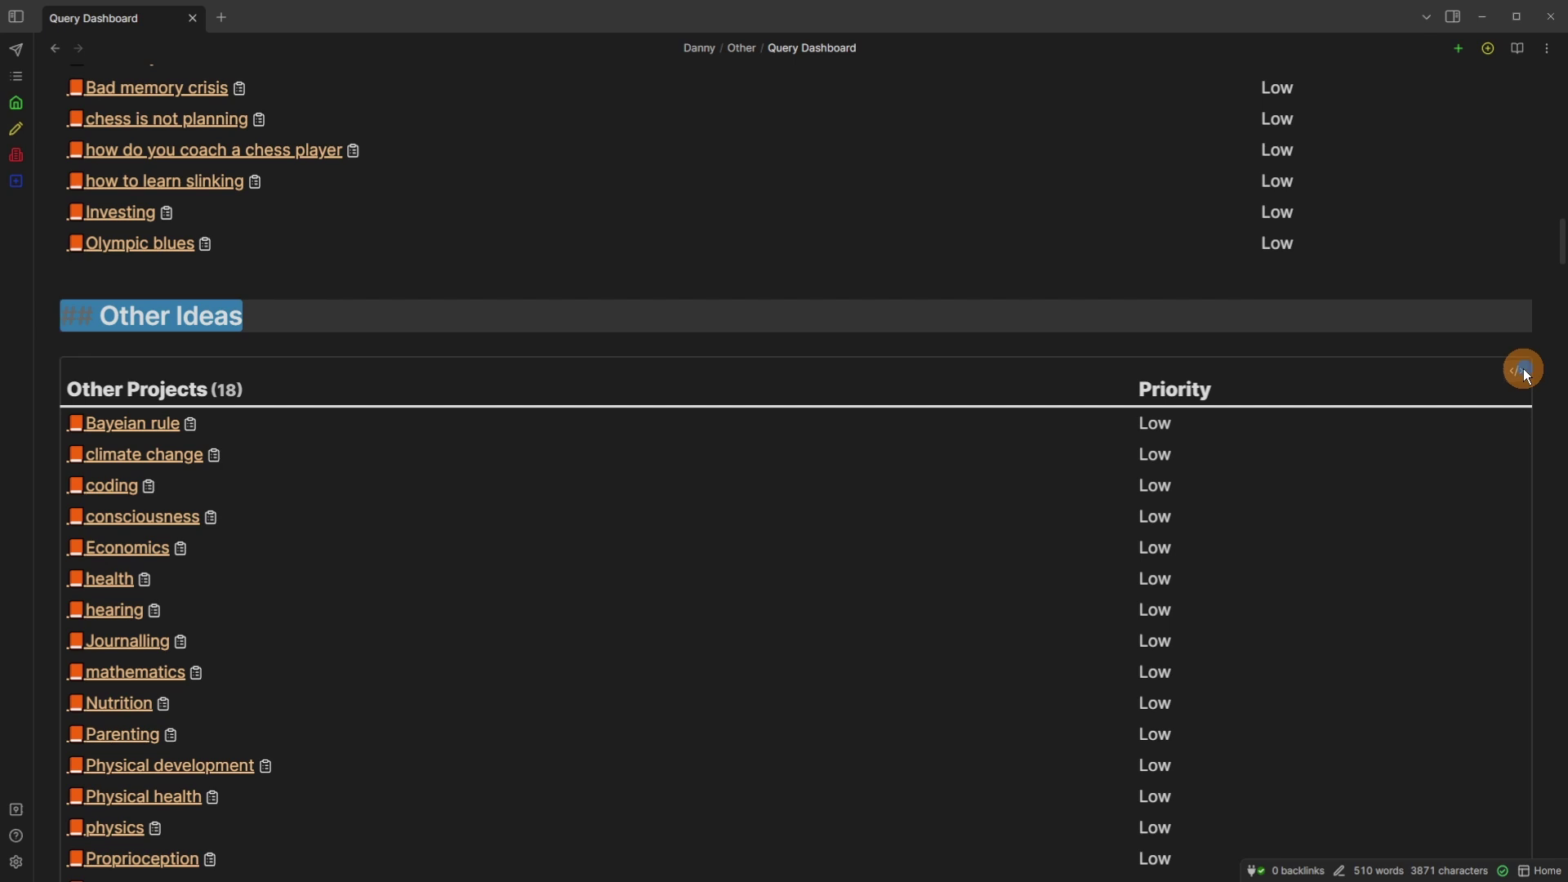
pyautogui.click(1522, 369)
pyautogui.click(559, 452)
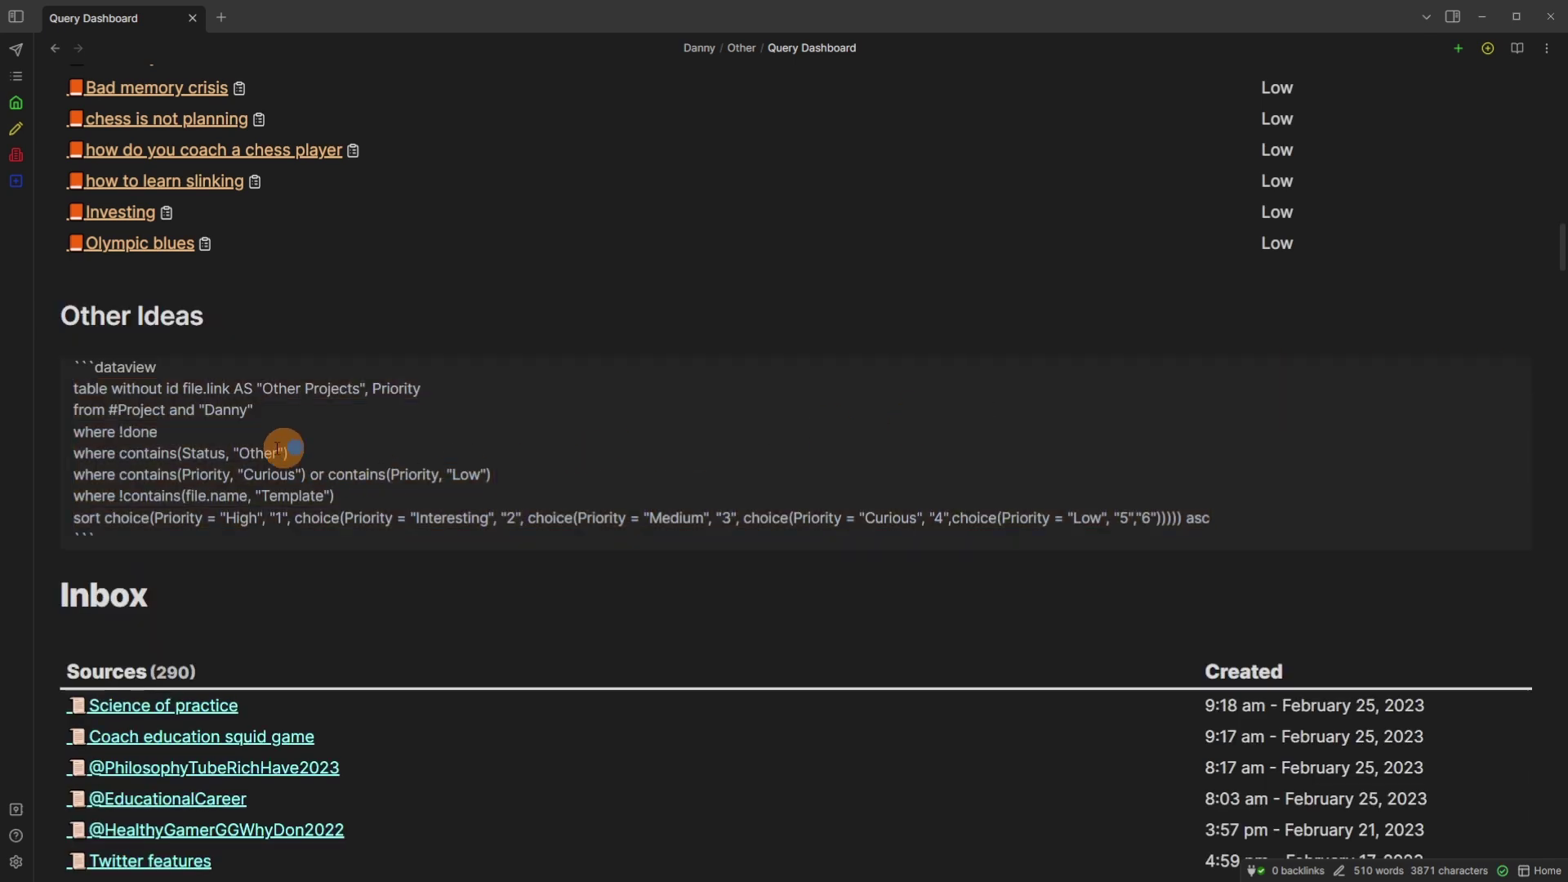
pyautogui.moveTo(278, 450); pyautogui.dragTo(170, 452)
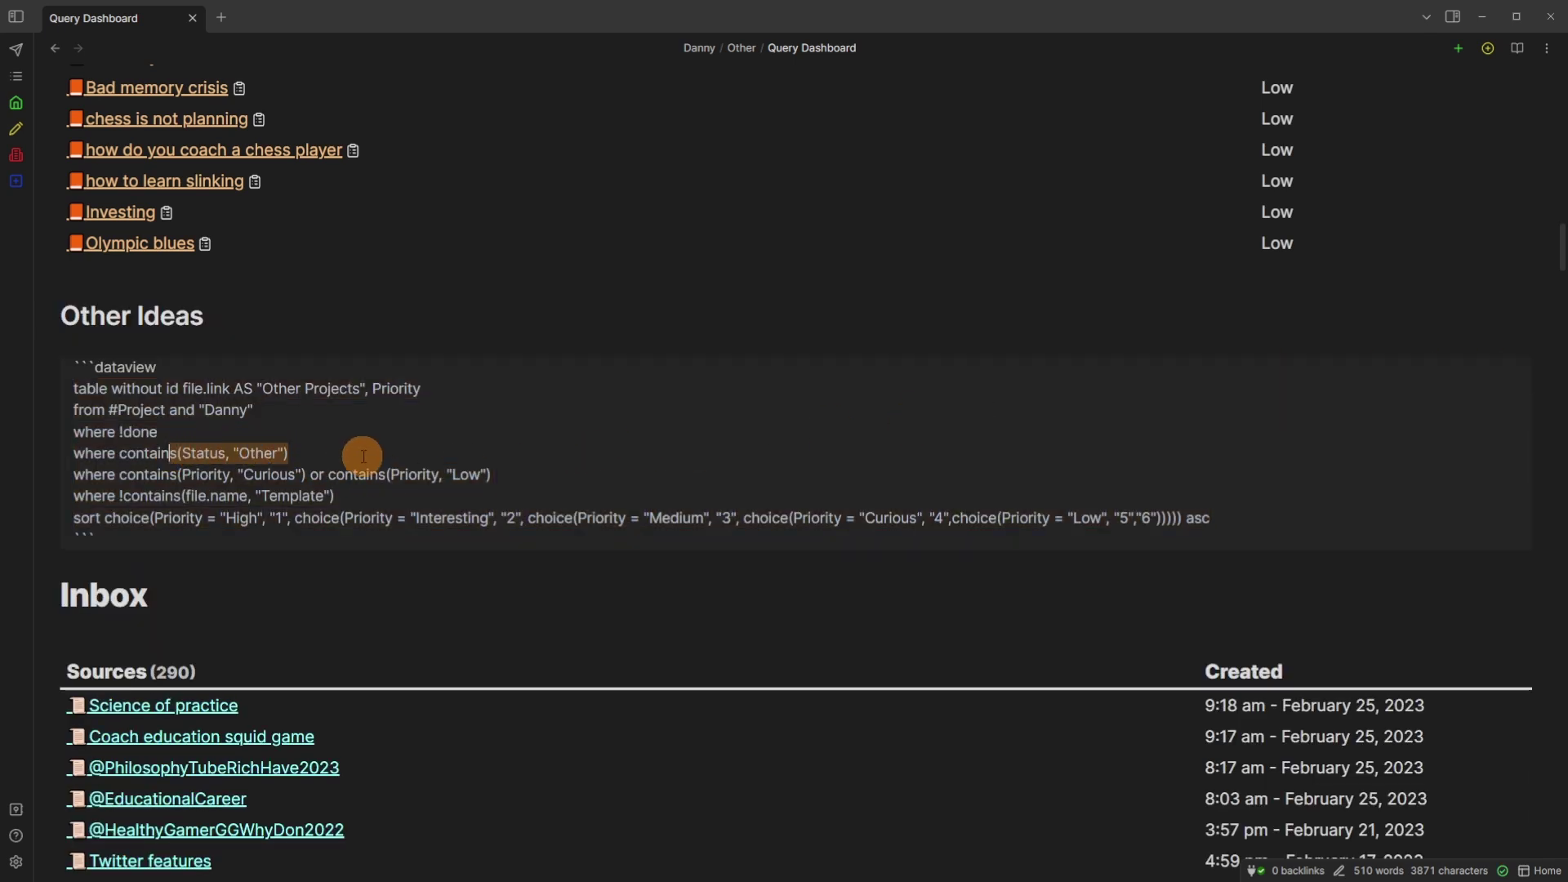
pyautogui.press('Right')
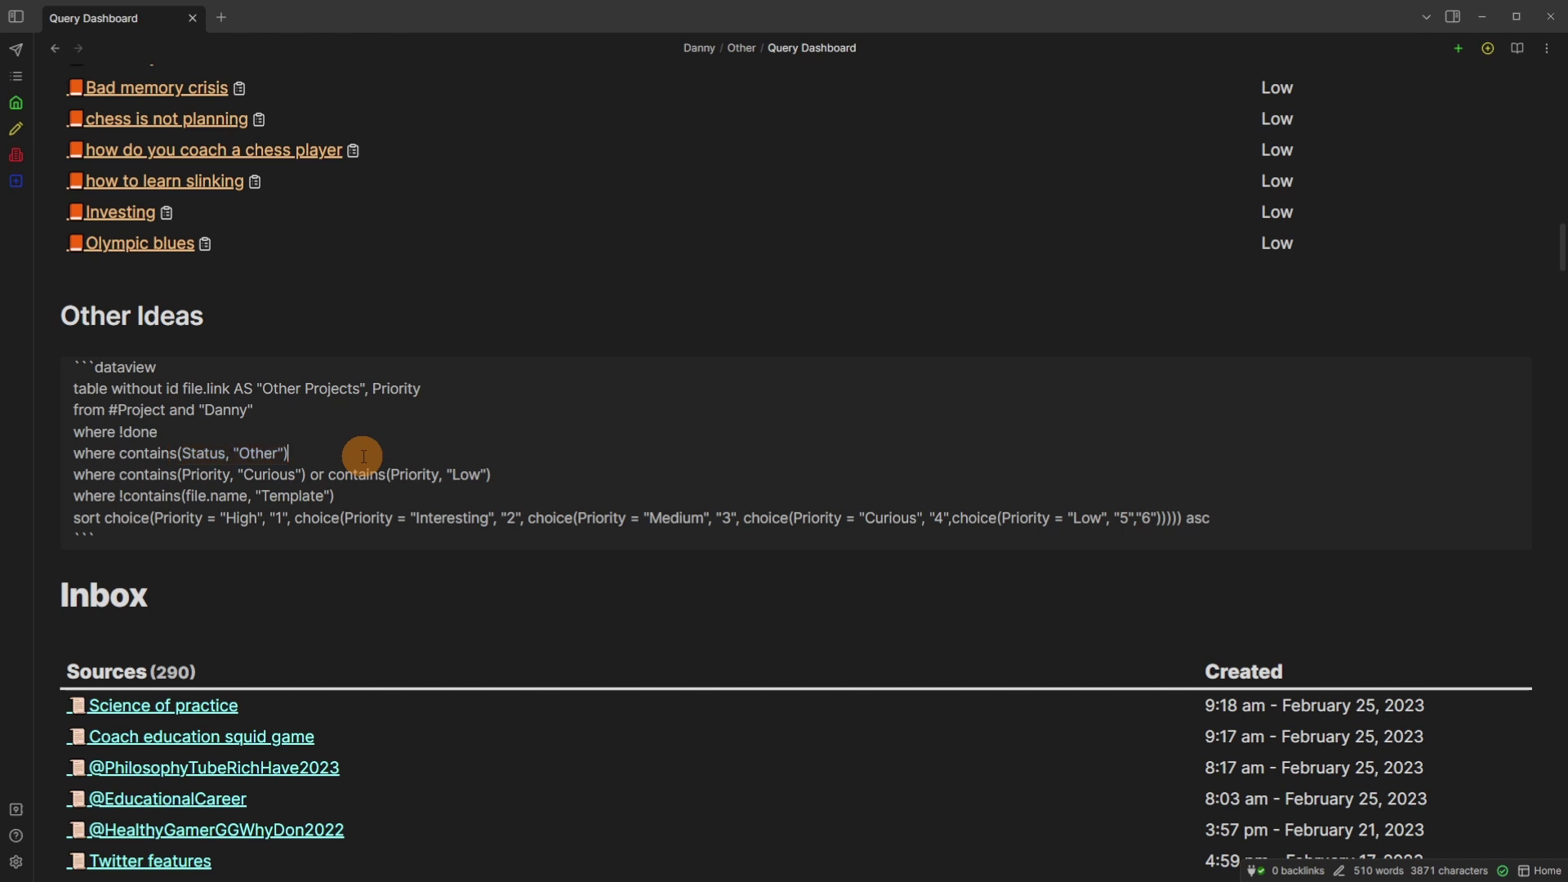
pyautogui.click(380, 340)
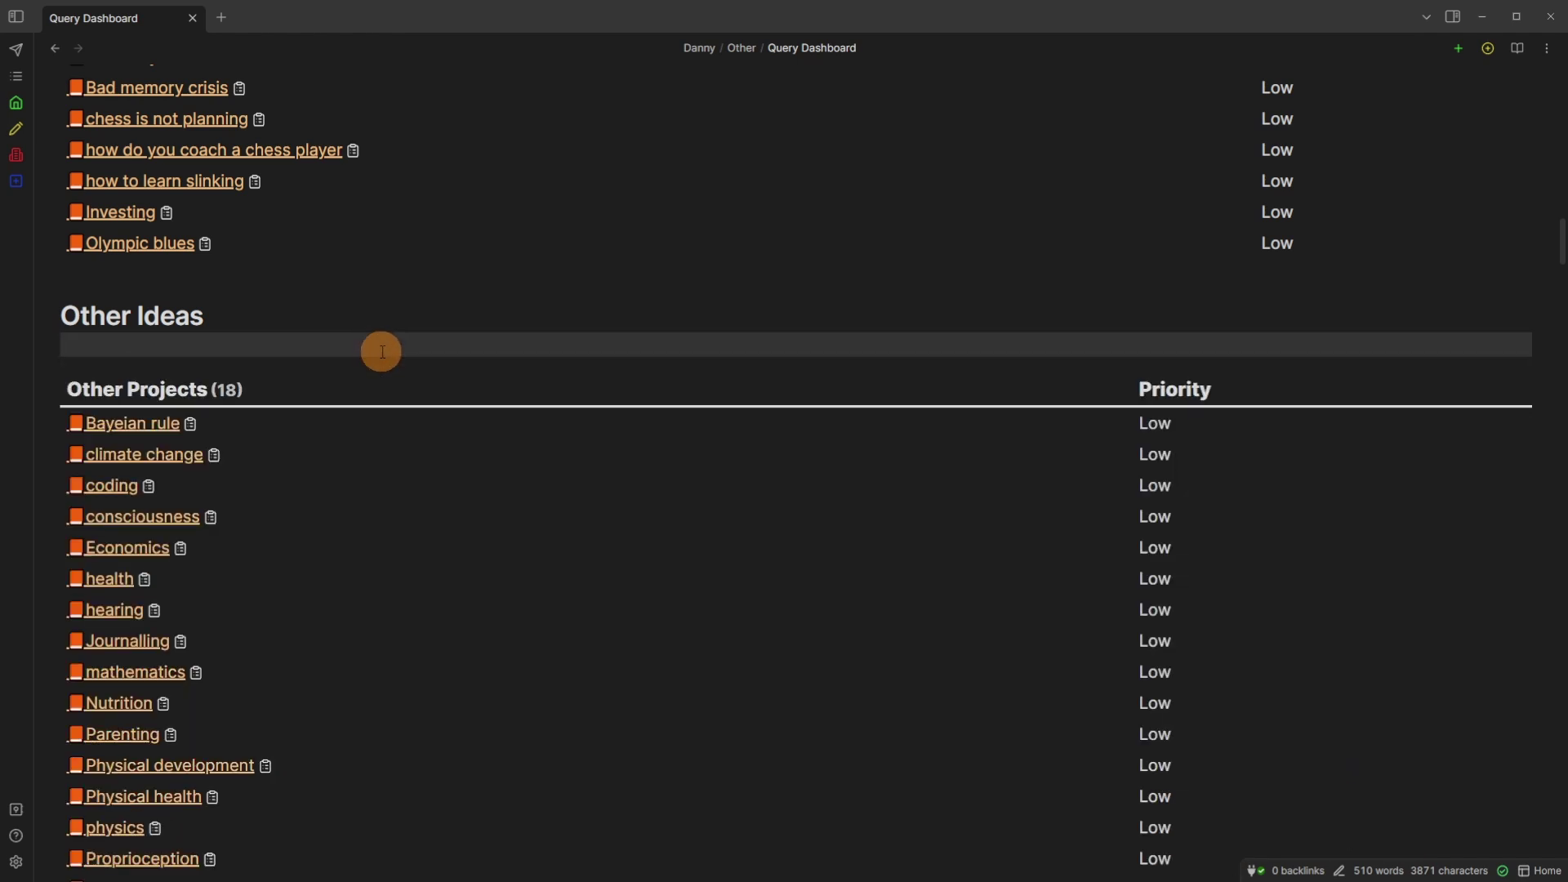
# Step: Return to the dashboard canvas and move from the Projects card to the Inbox card's list of sources
pyautogui.scroll(-1, 380, 352)
pyautogui.moveTo(168, 351)
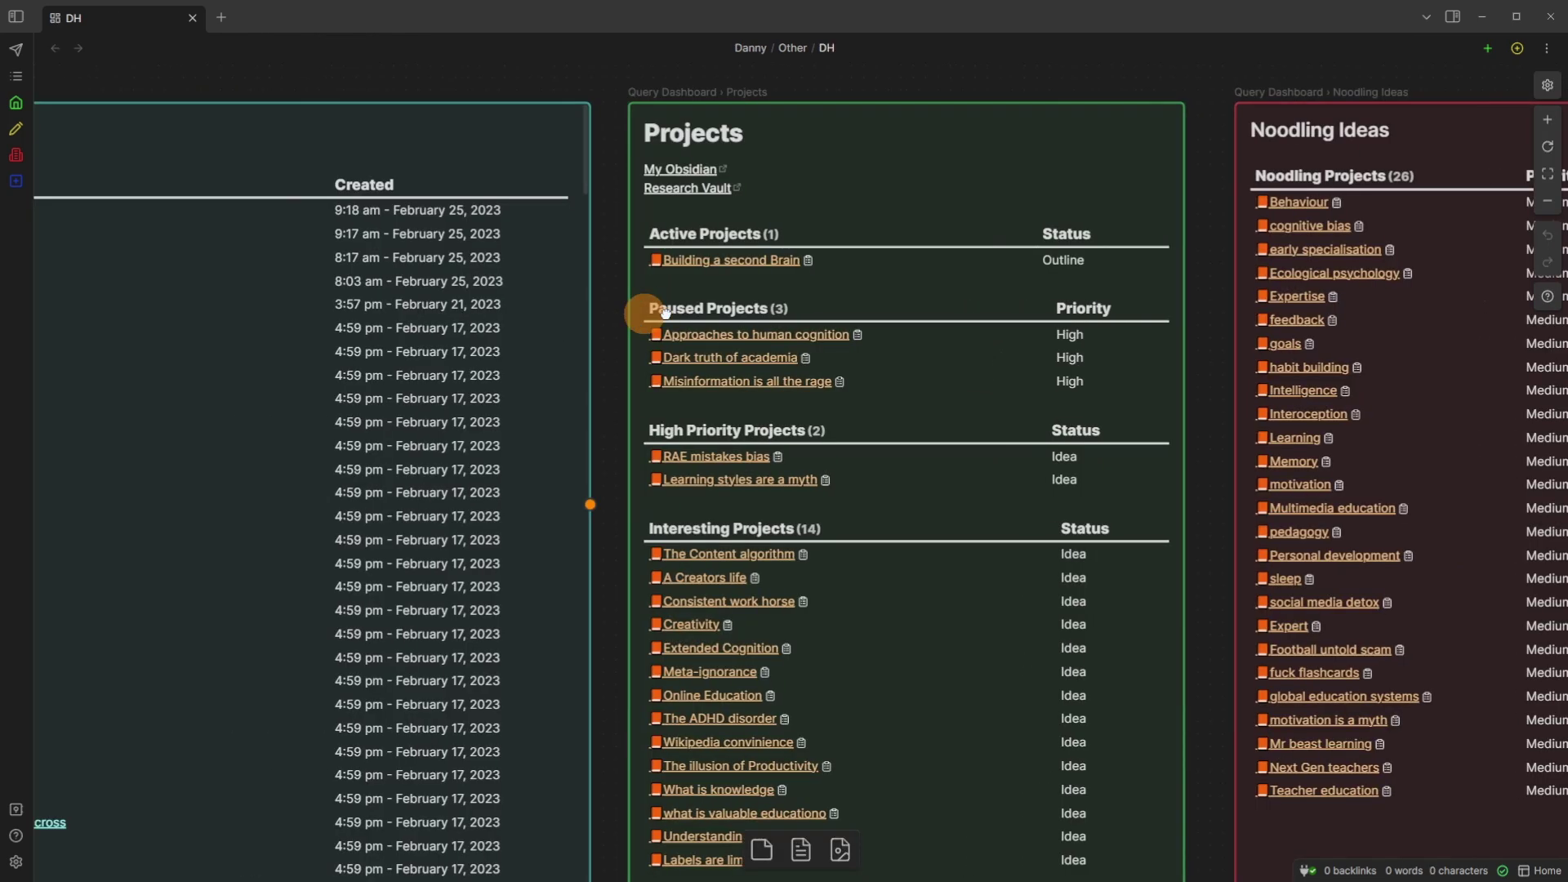
pyautogui.hscroll(-5, 899, 311)
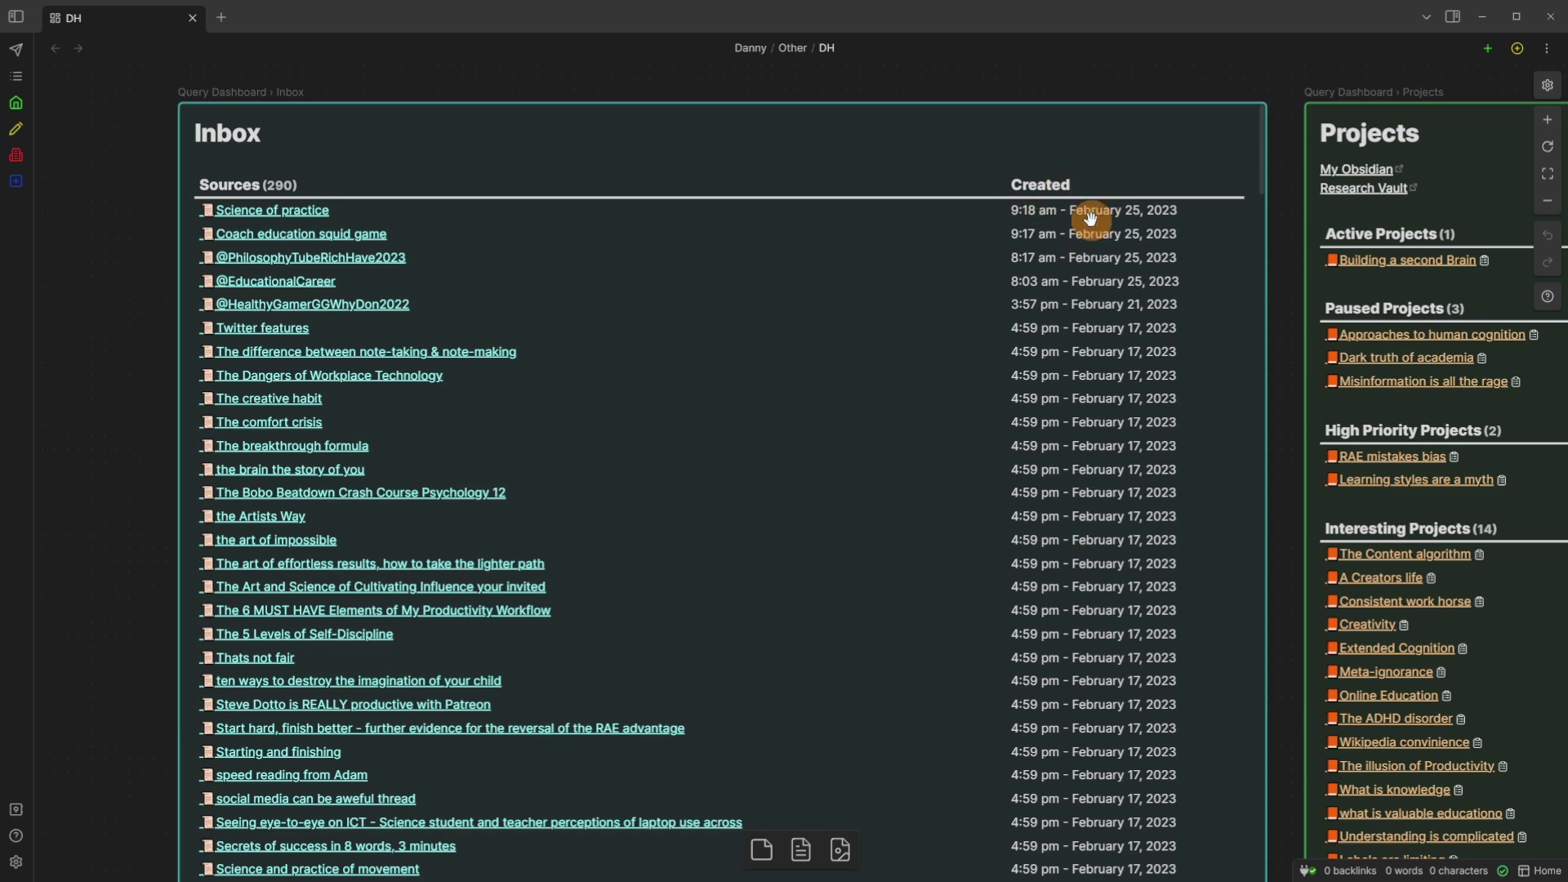
# Step: Open the Query Dashboard note from the Inbox card and highlight the query's "Sources" and "Created" column definitions
pyautogui.click(303, 185)
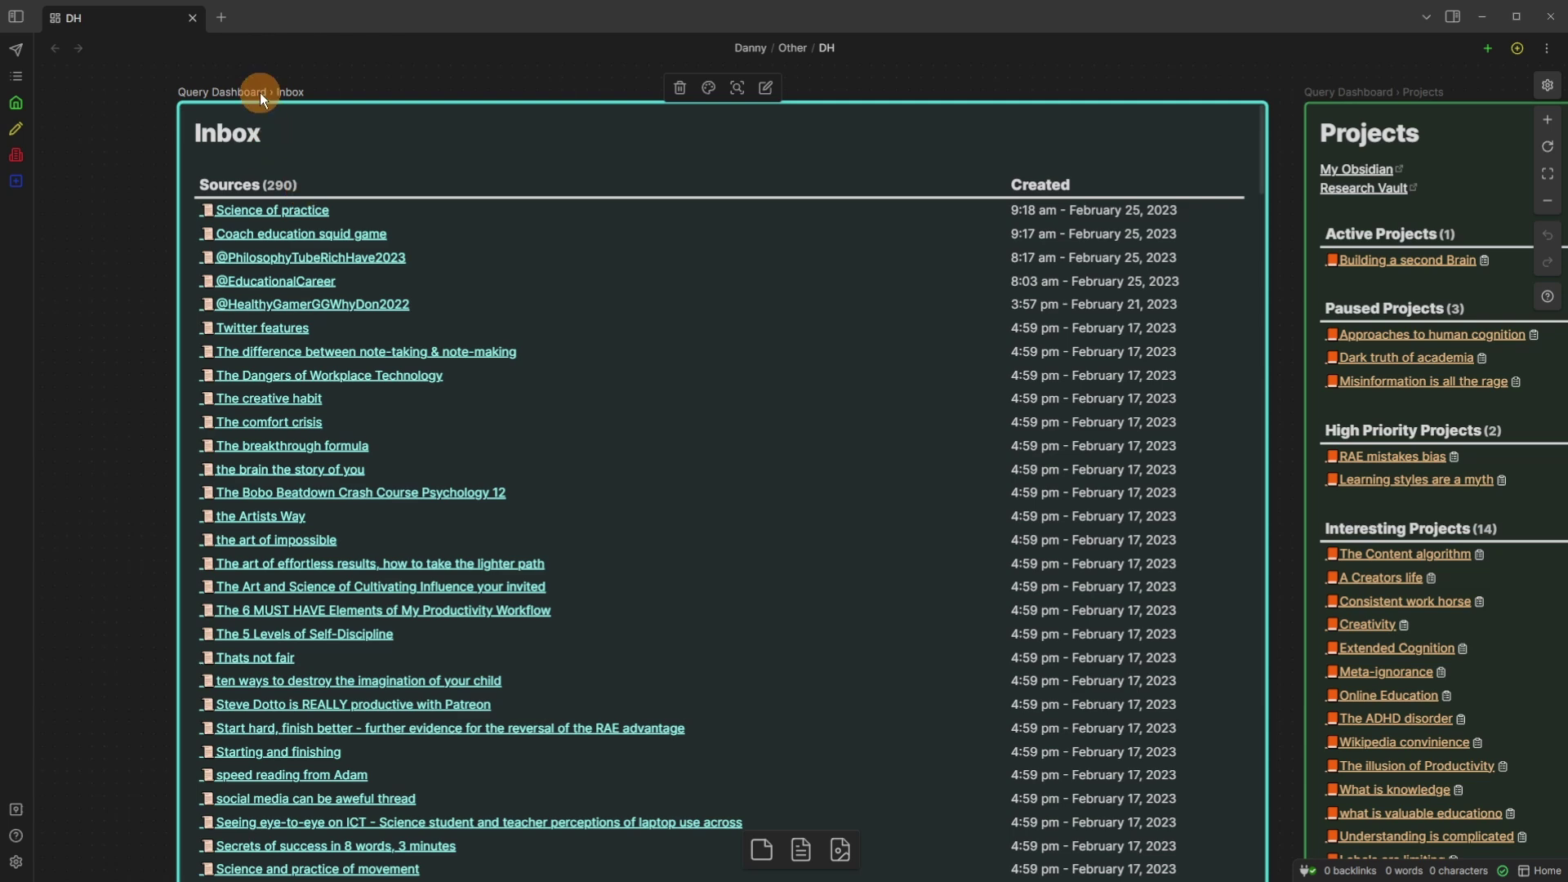
pyautogui.click(345, 224)
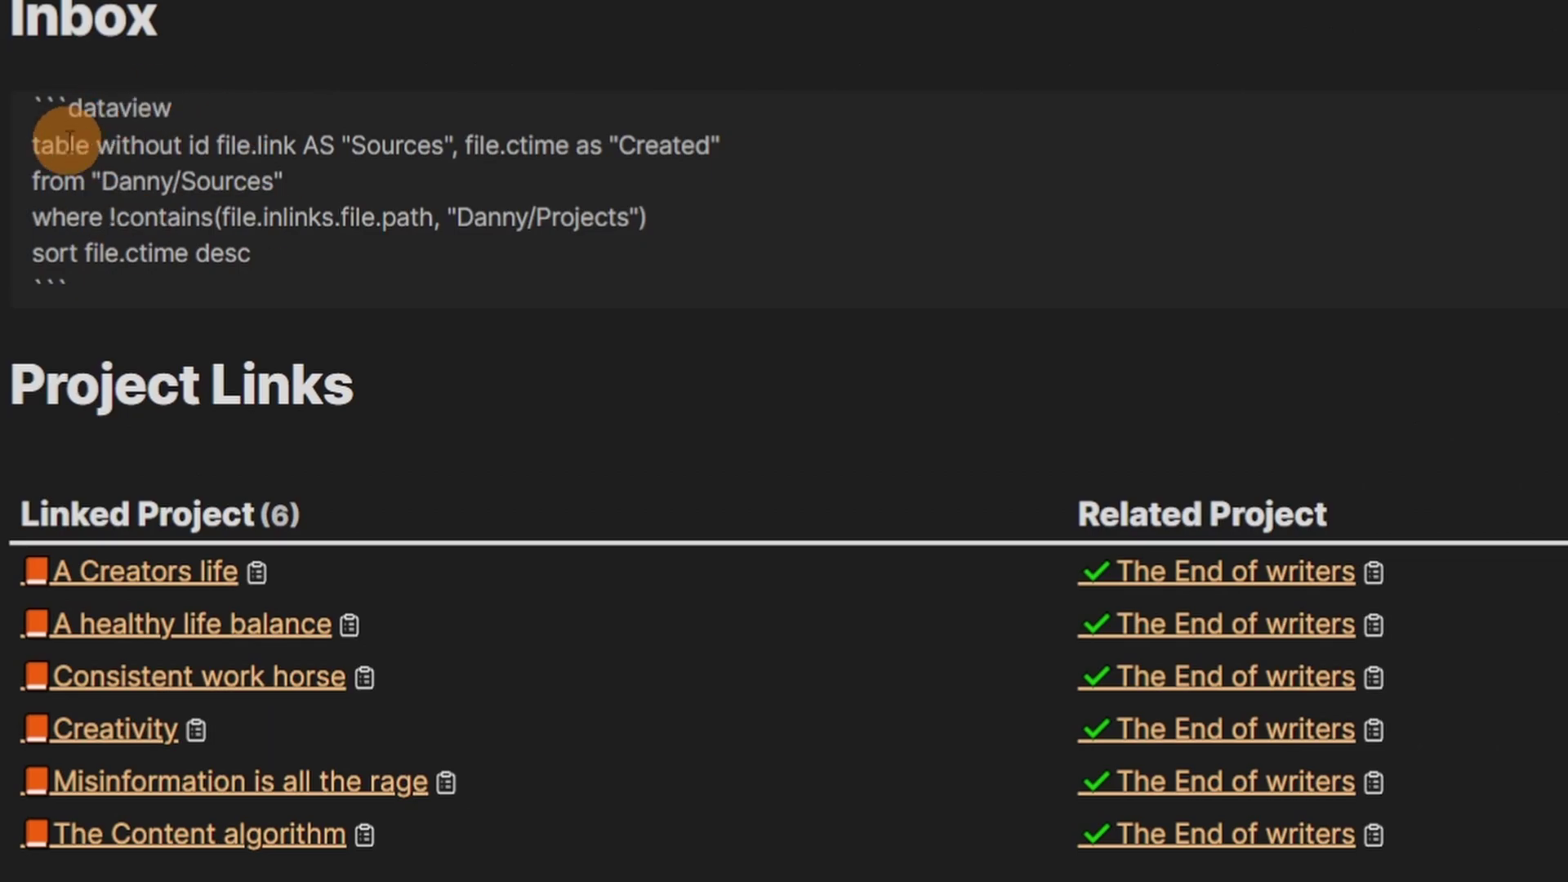
pyautogui.moveTo(351, 145); pyautogui.dragTo(738, 130)
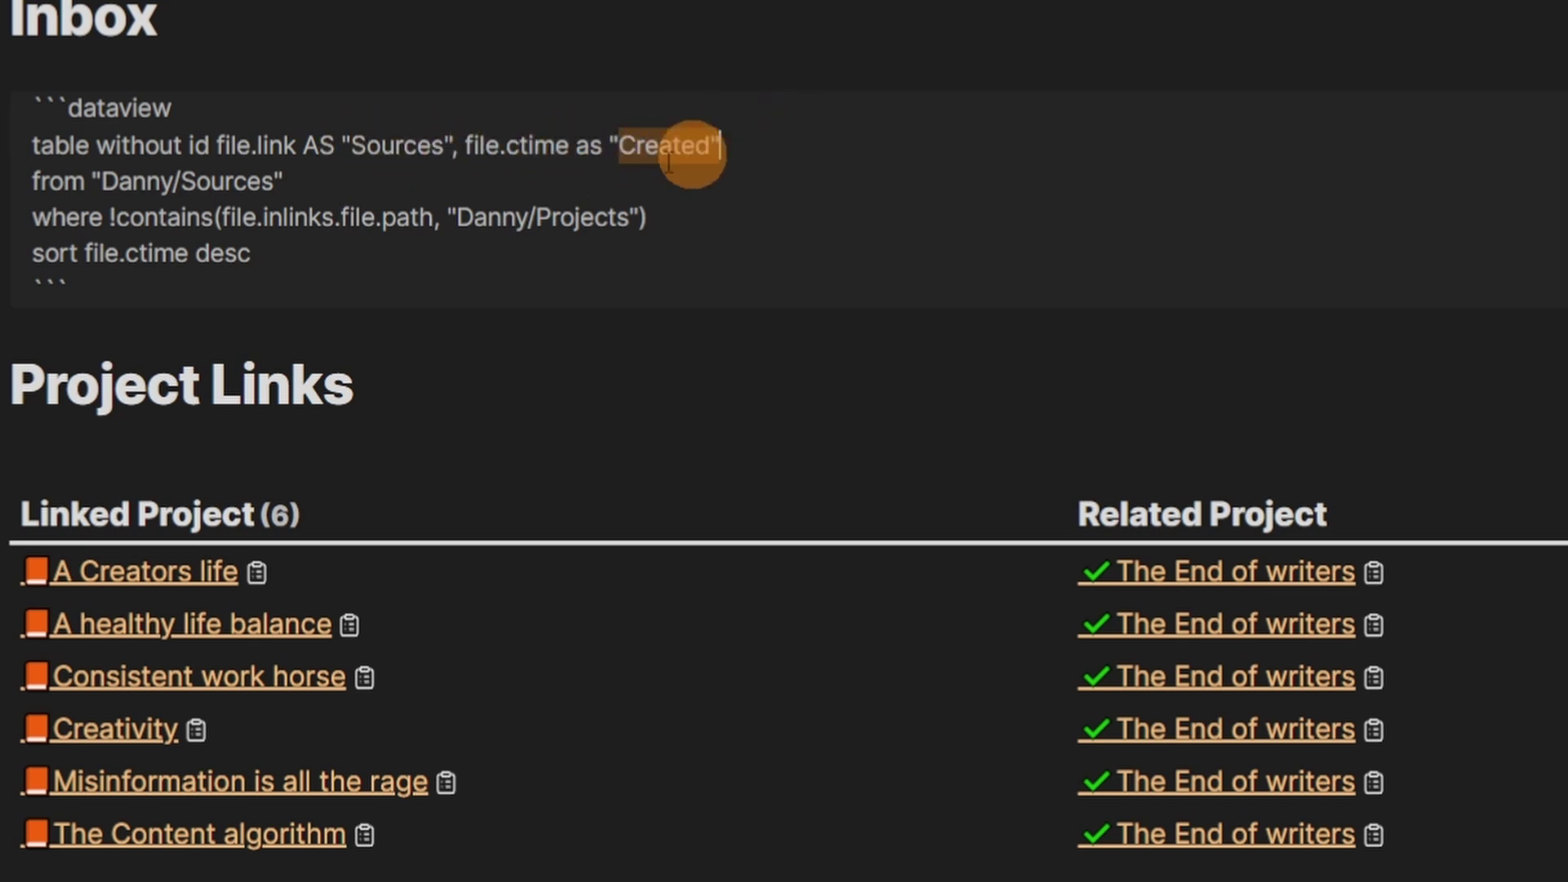
pyautogui.click(391, 181)
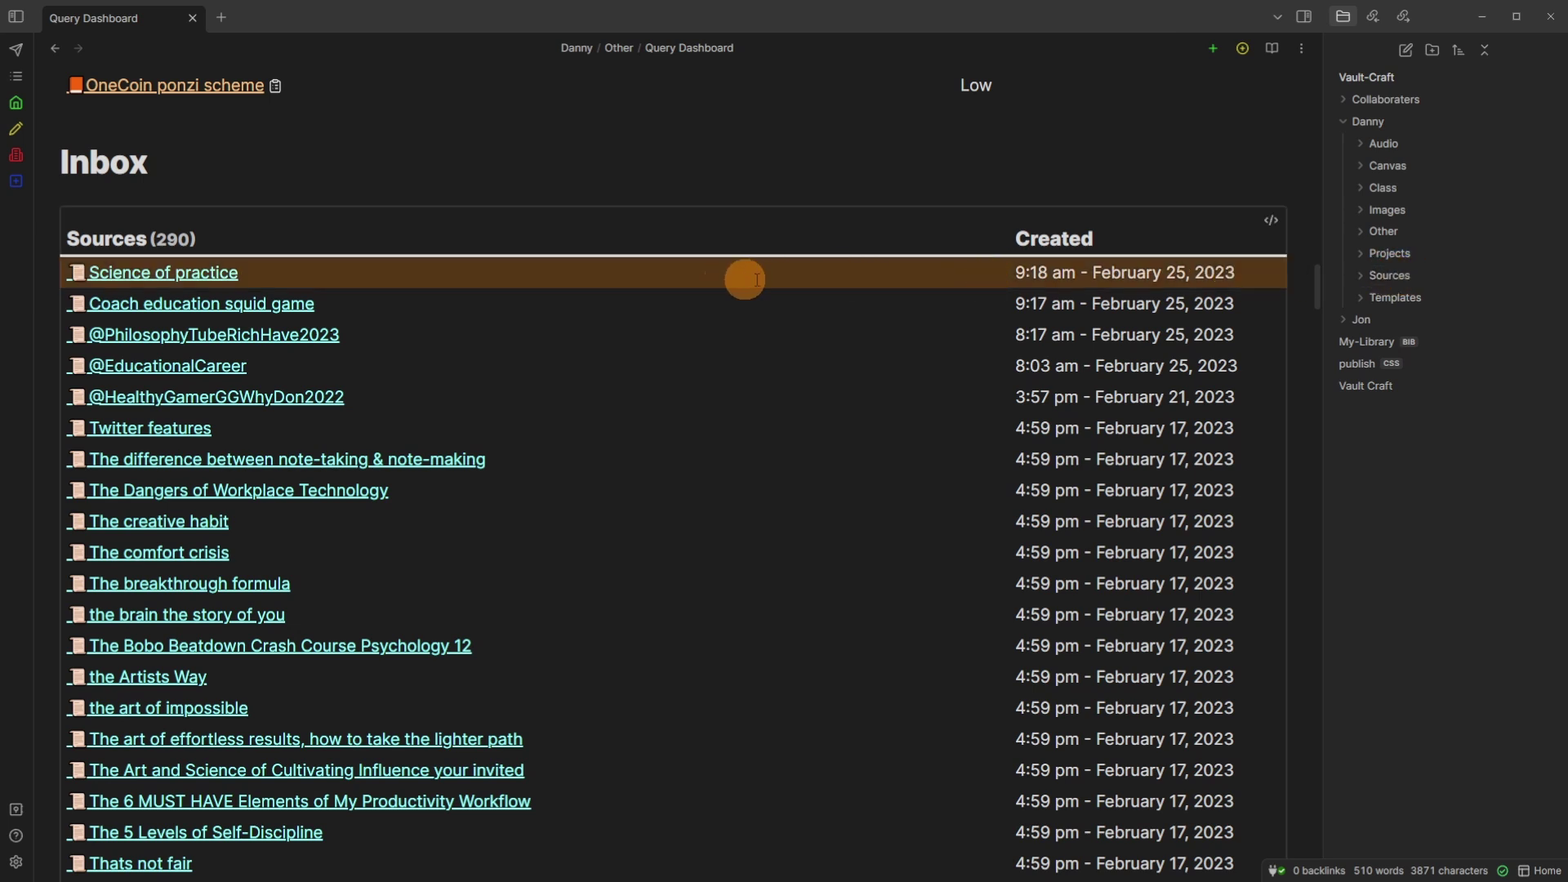
# Step: Reopen the Inbox query's source and examine the filter excluding sources with inlinks from the projects folder
pyautogui.click(757, 280)
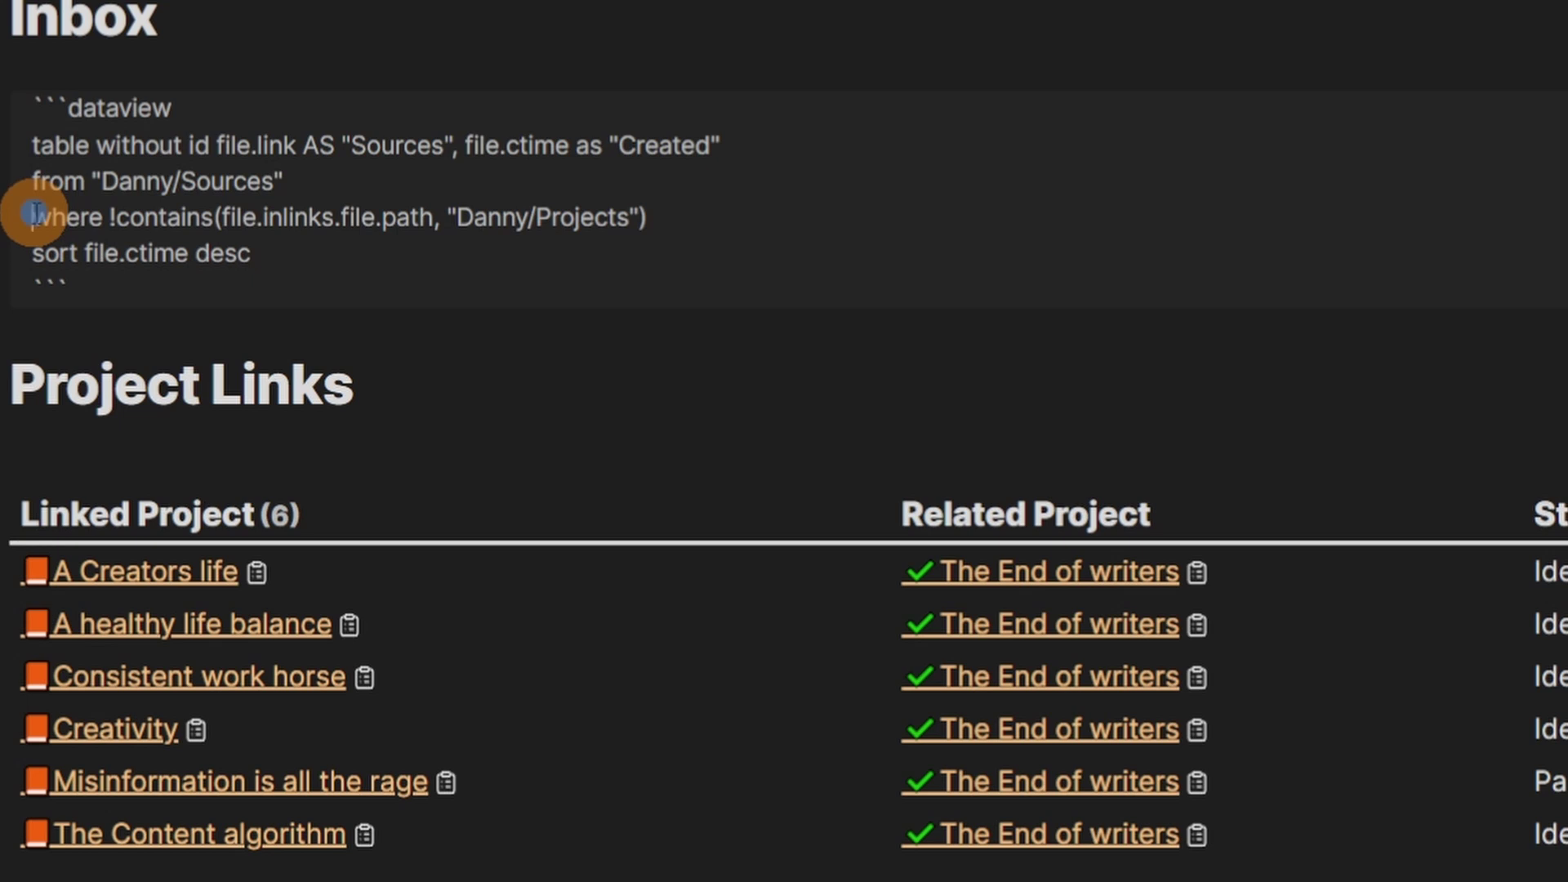
pyautogui.moveTo(33, 214); pyautogui.dragTo(679, 217)
pyautogui.click(257, 218)
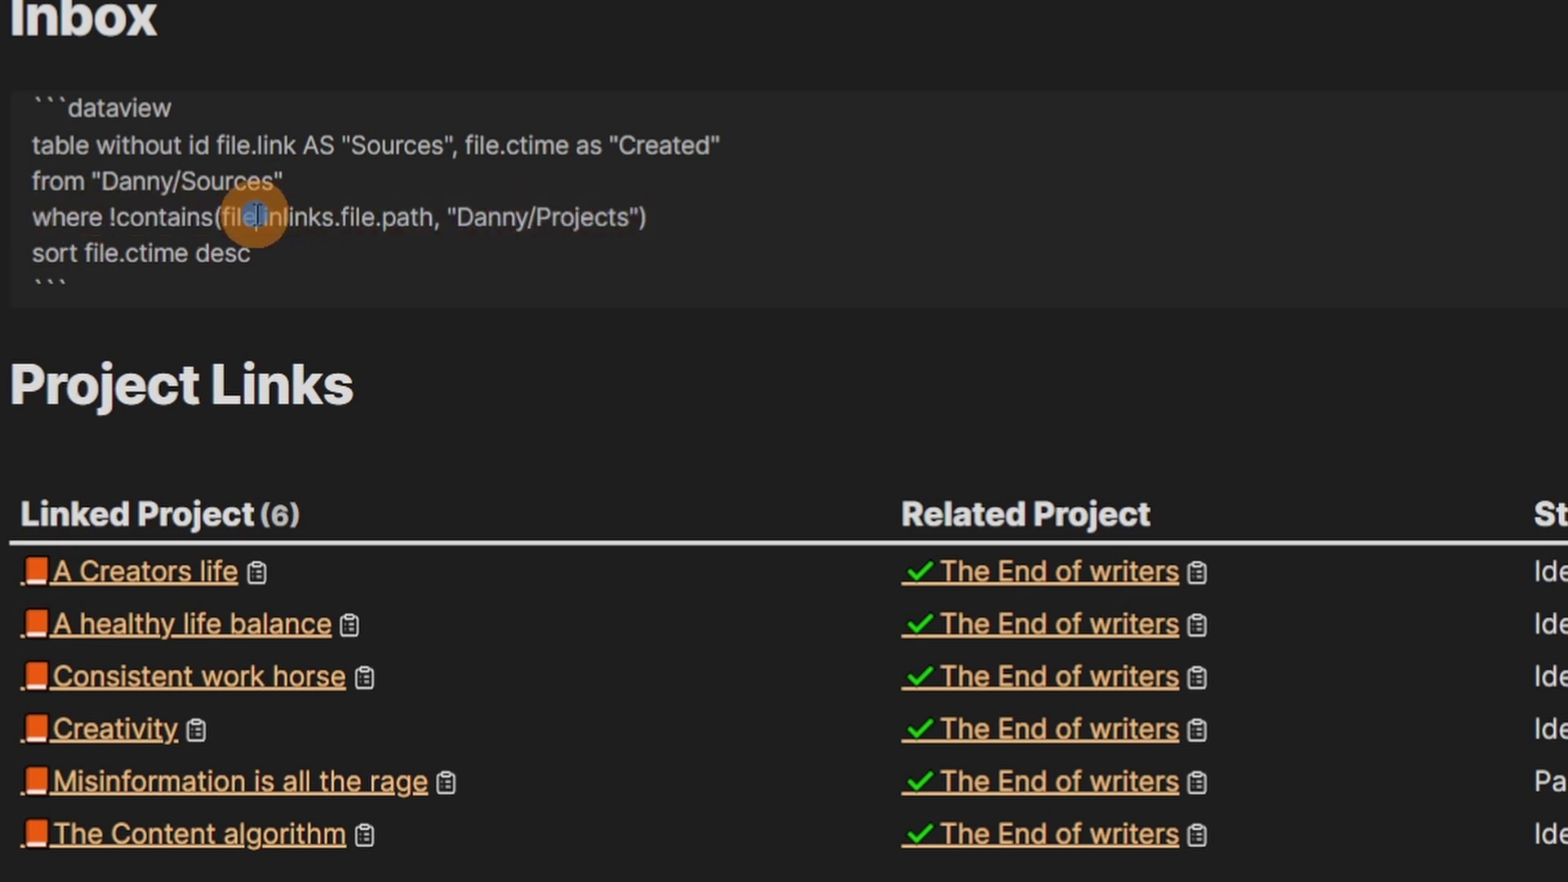
pyautogui.click(181, 219)
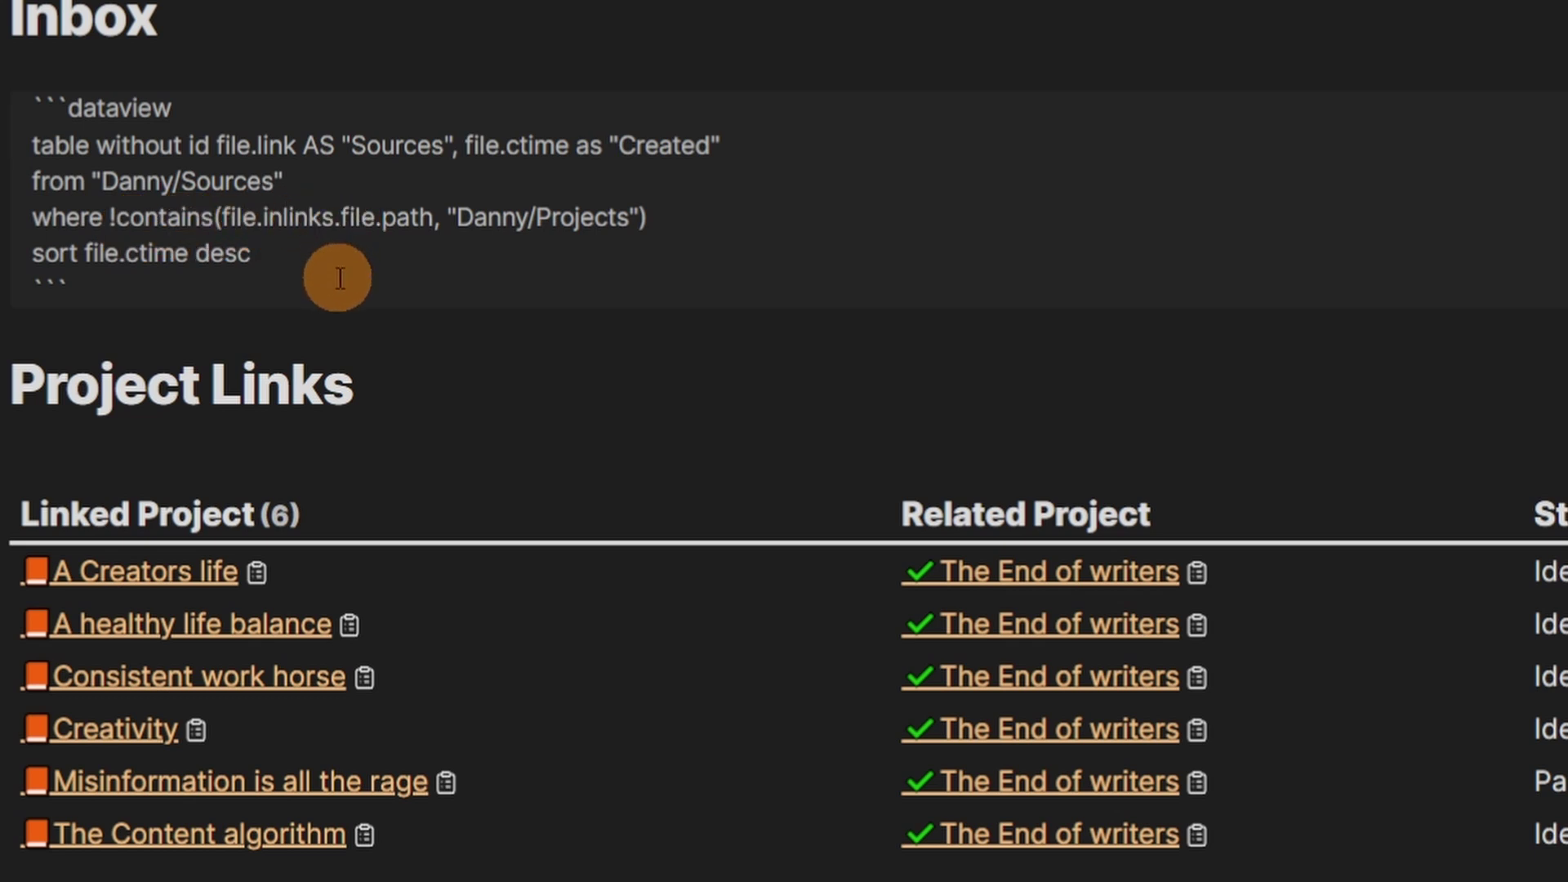
pyautogui.click(378, 206)
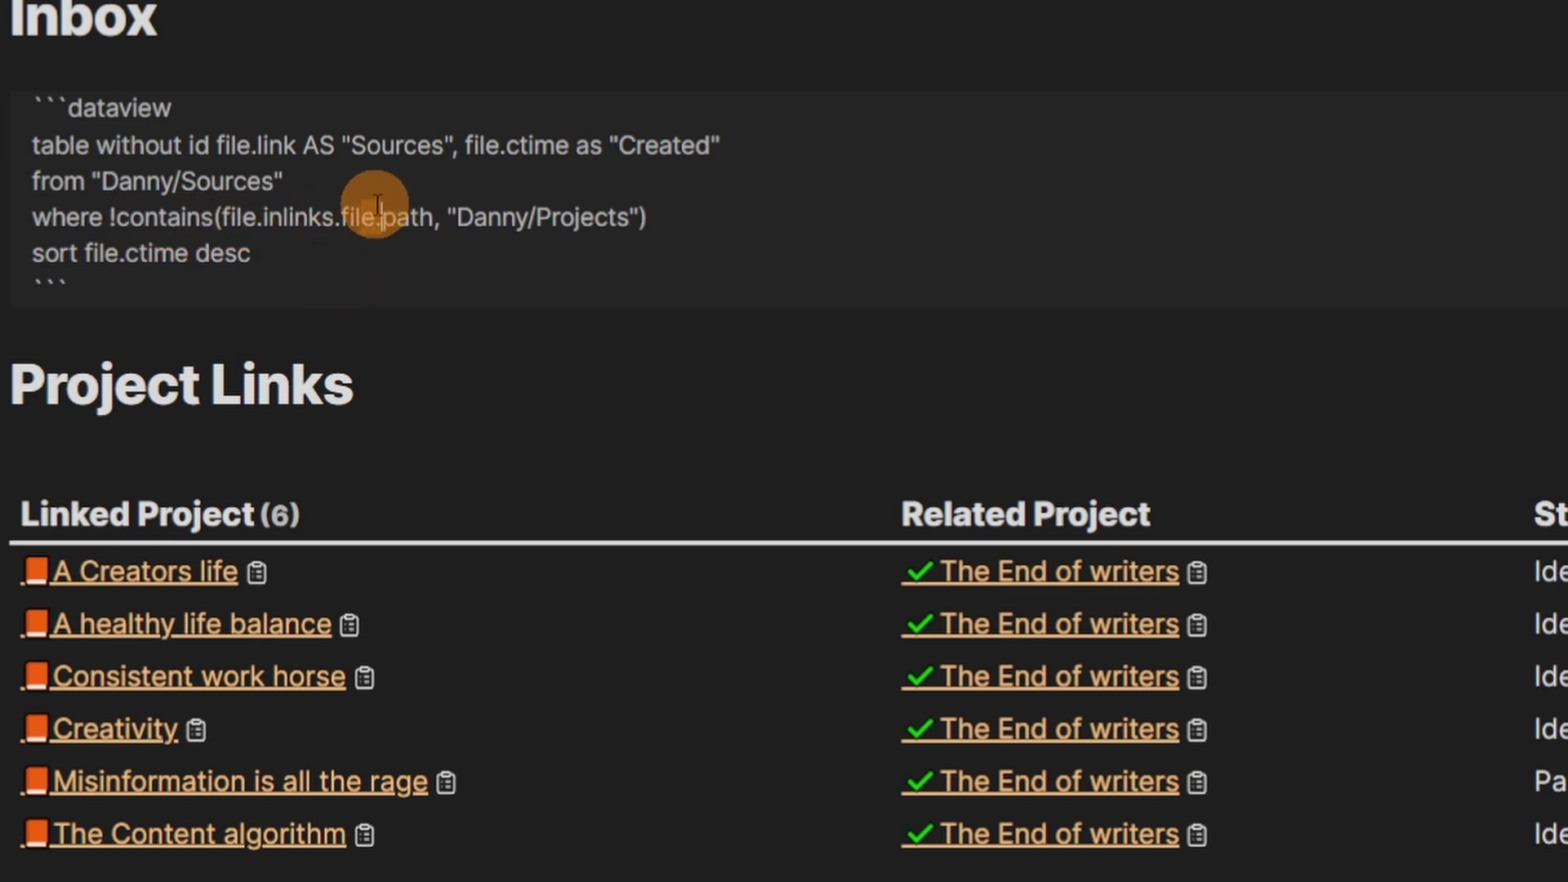
pyautogui.click(717, 213)
# Step: Open the Coach education squid game source beside the Inbox list and check its linked mentions at the end
pyautogui.moveTo(339, 370)
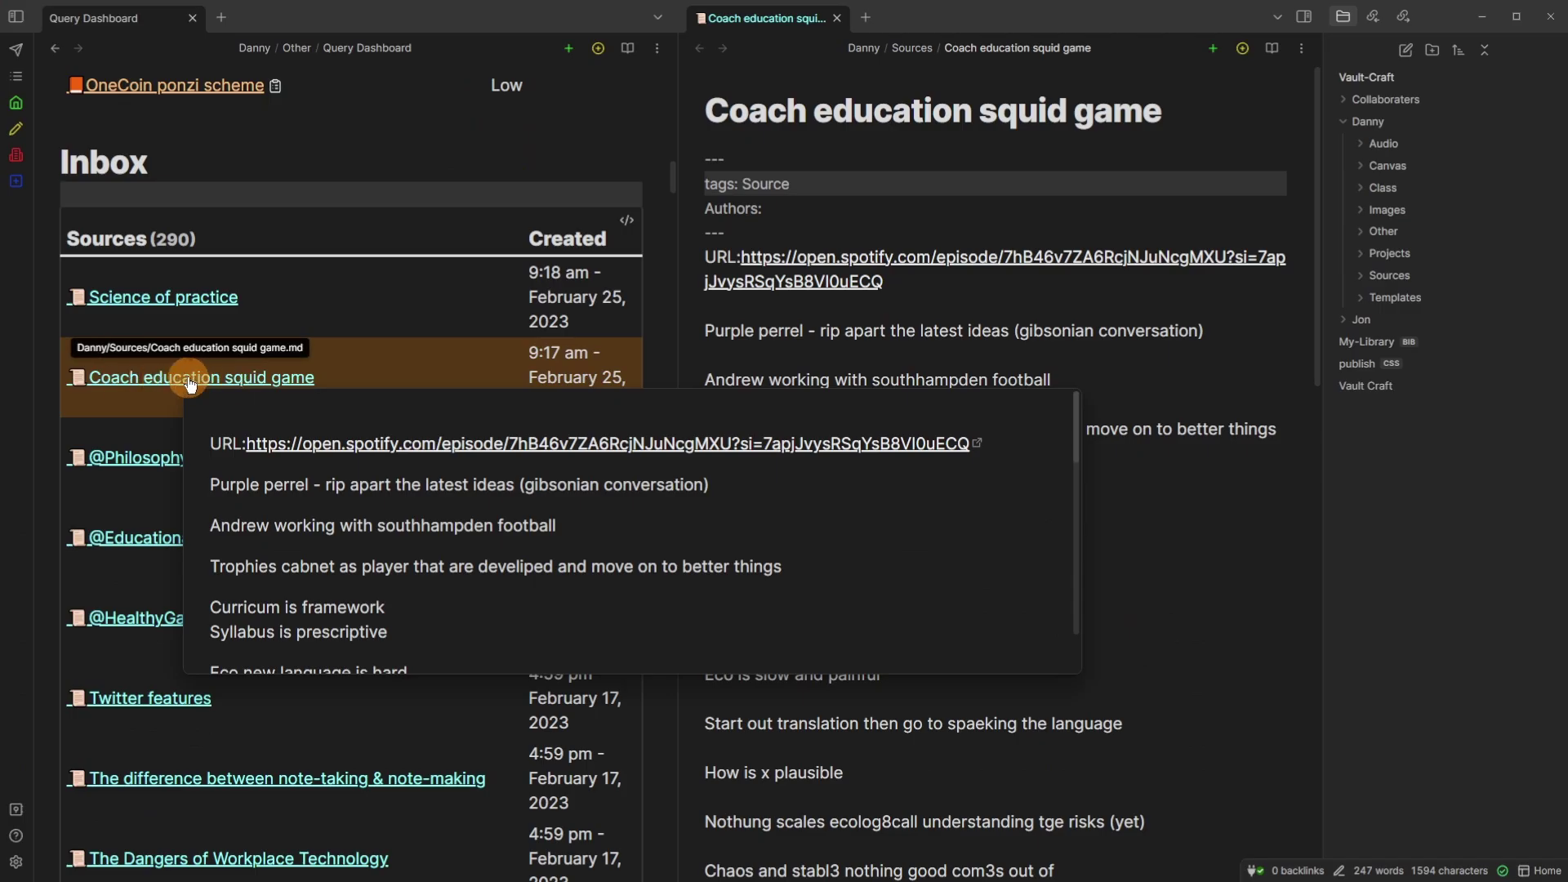
pyautogui.click(935, 157)
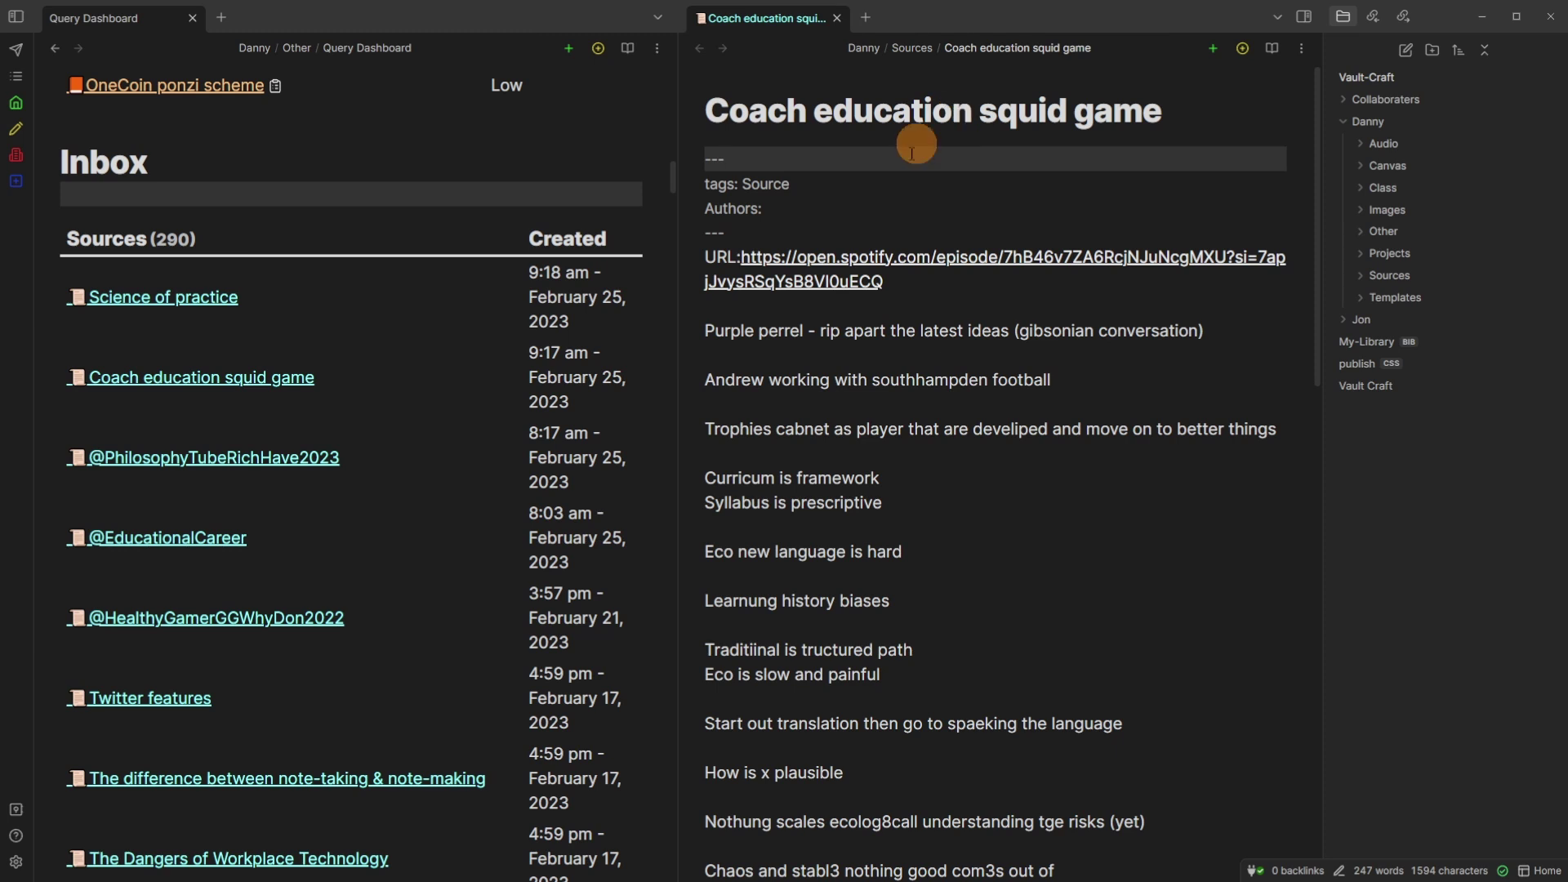
pyautogui.scroll(-20, 881, 386)
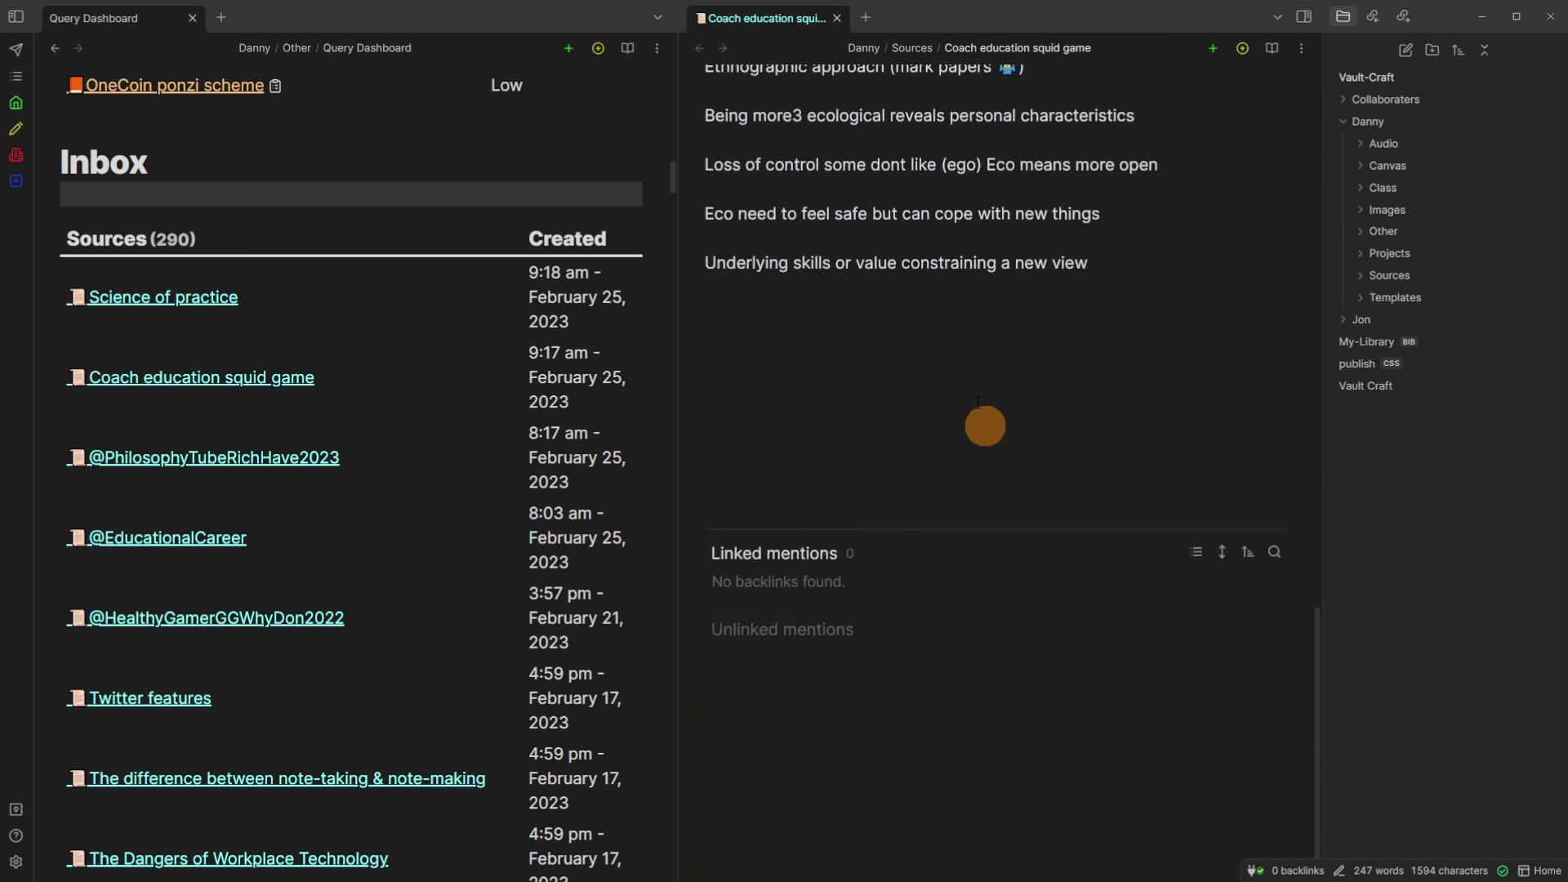
pyautogui.click(965, 360)
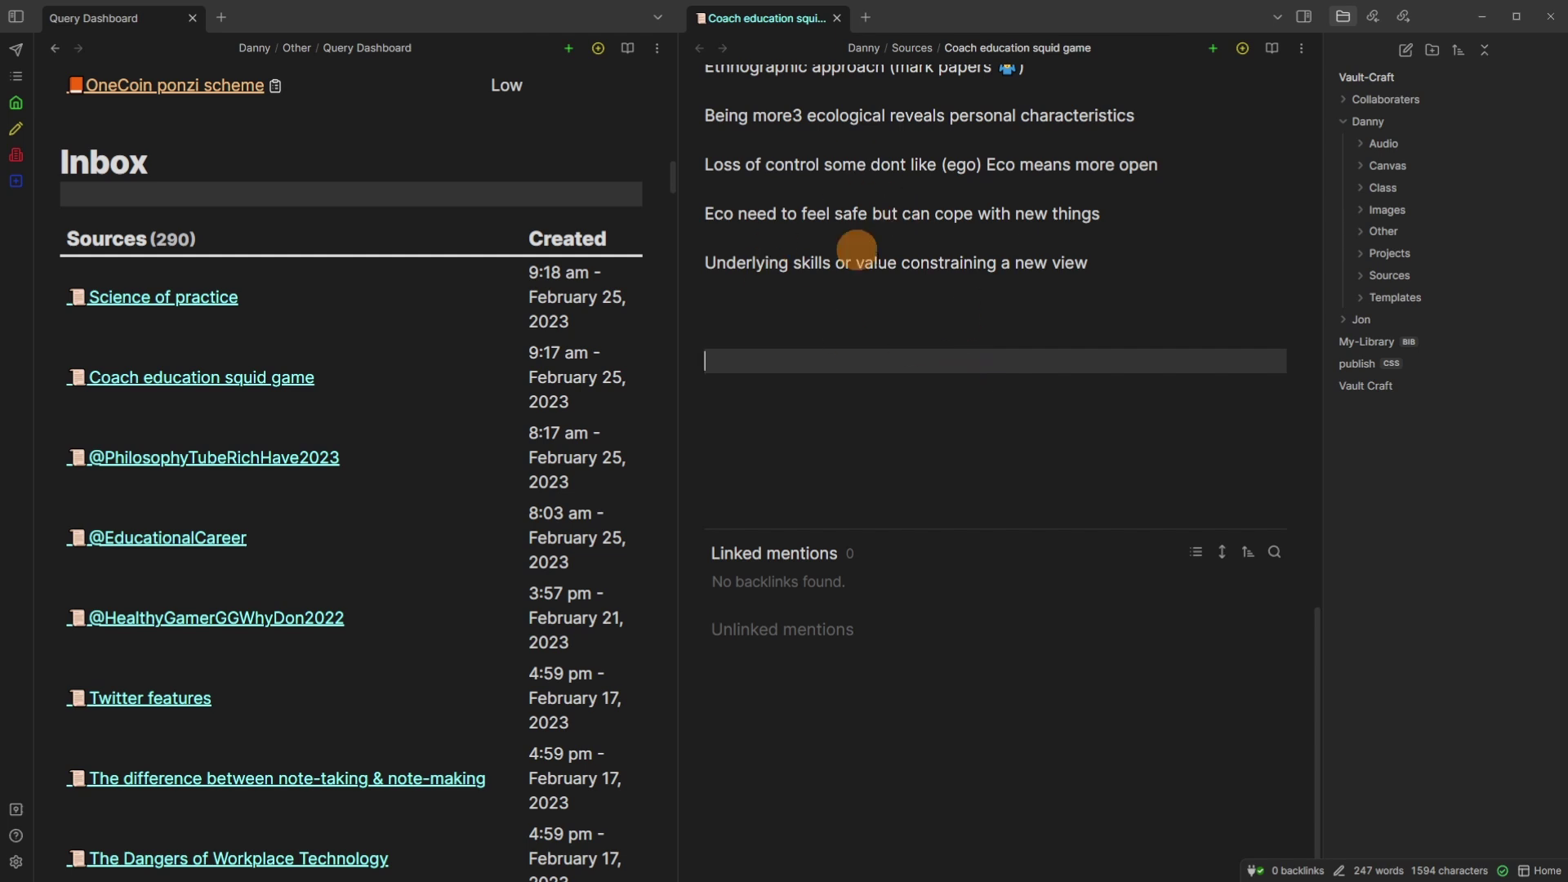
# Step: Open the Building a second Brain project below the source note and insert the link [[Coach education squid game]] above Video Notes
pyautogui.hotkey('ctrl', 'shift', 'o')
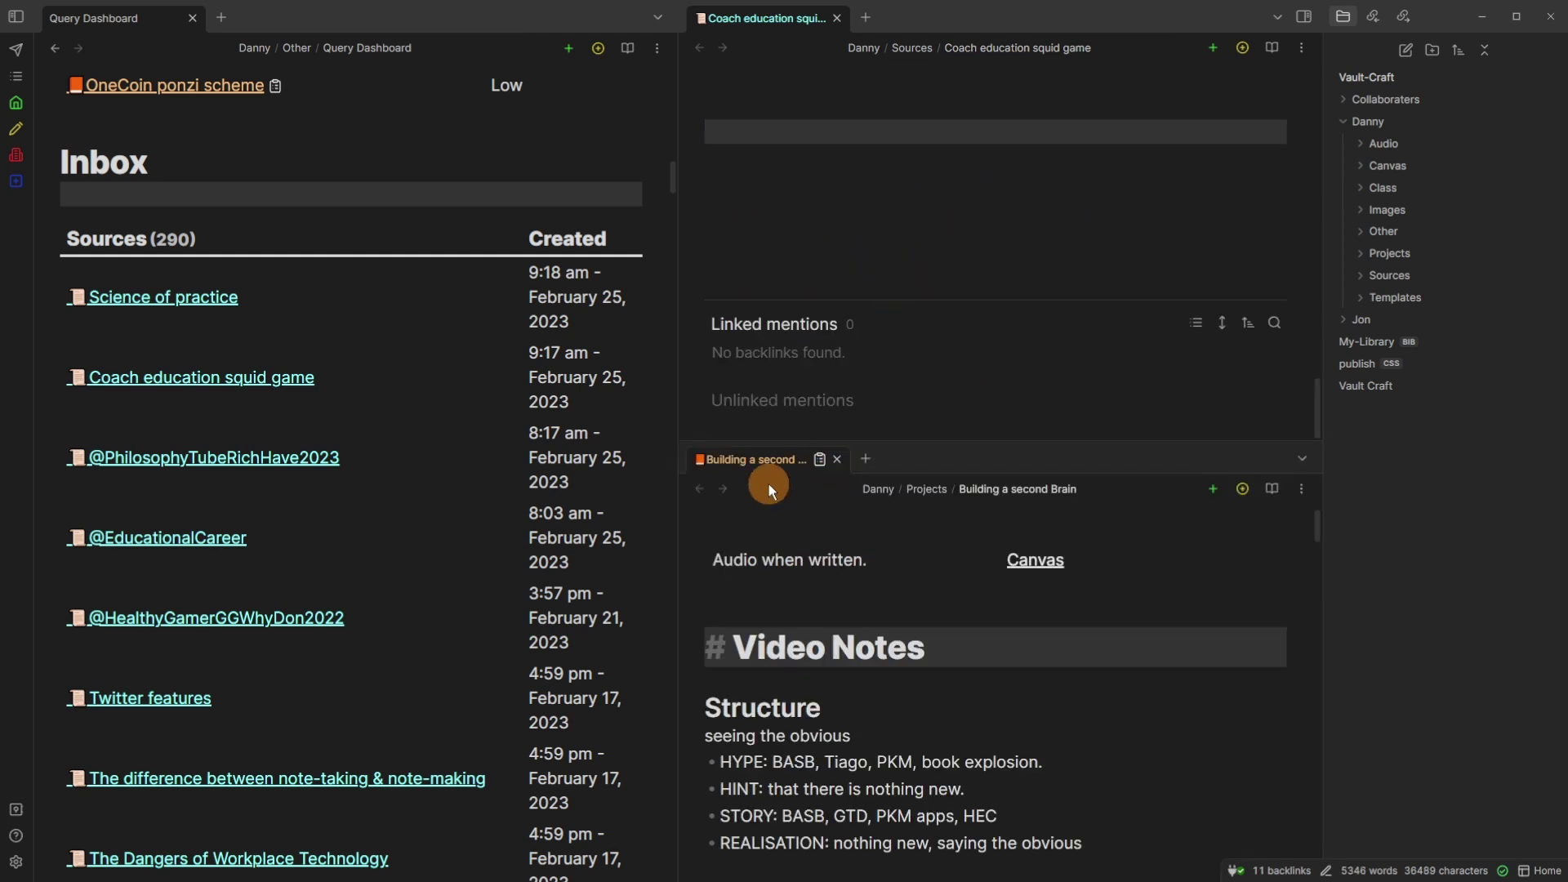
pyautogui.click(784, 611)
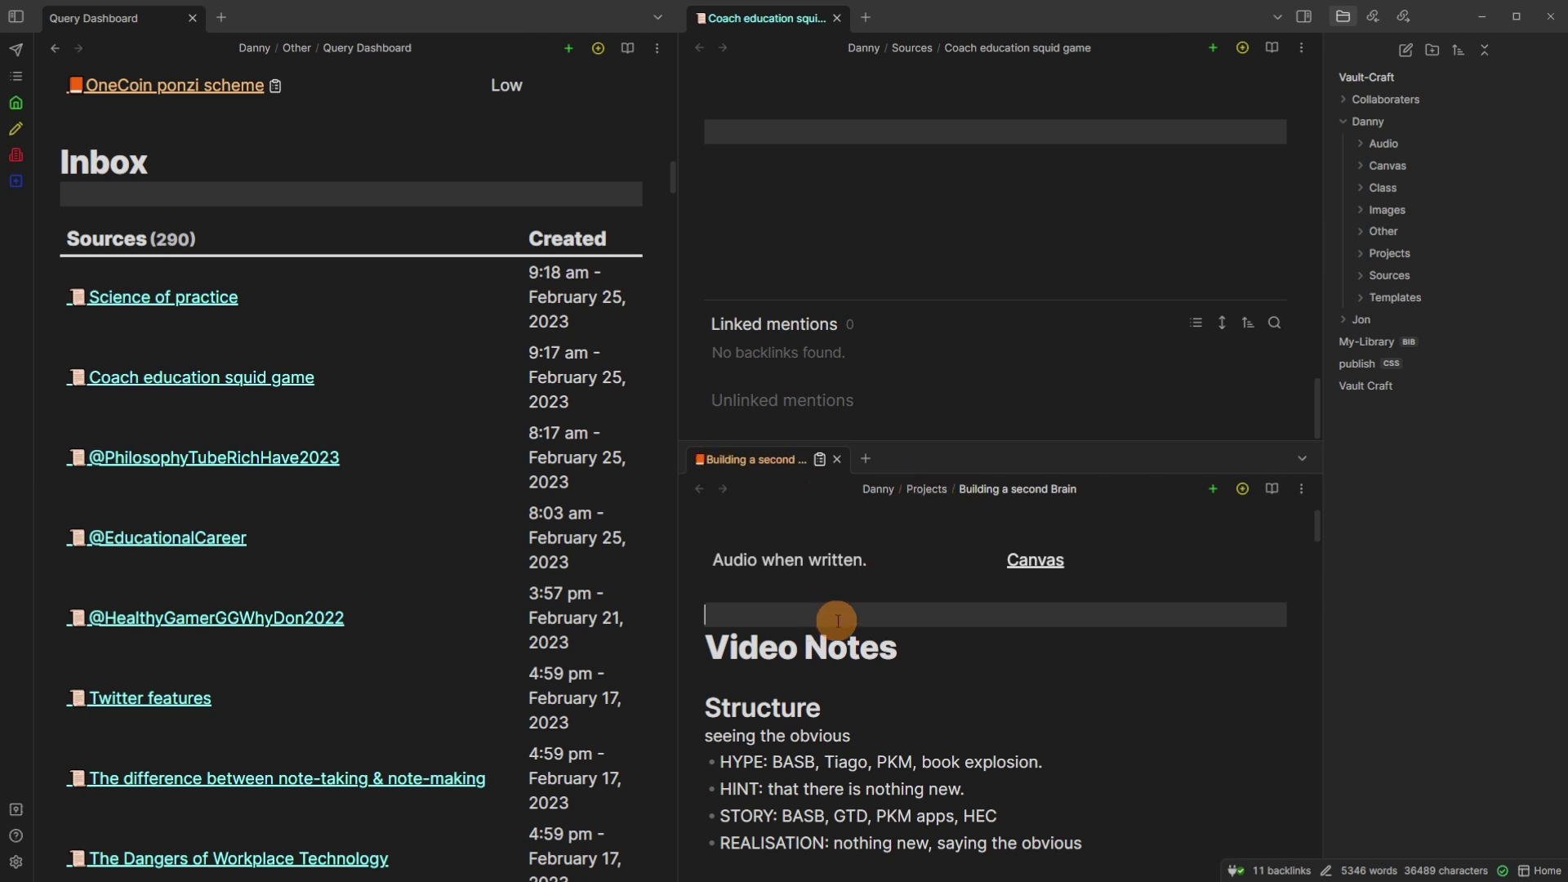
pyautogui.write('[[Coach education squid game]]')
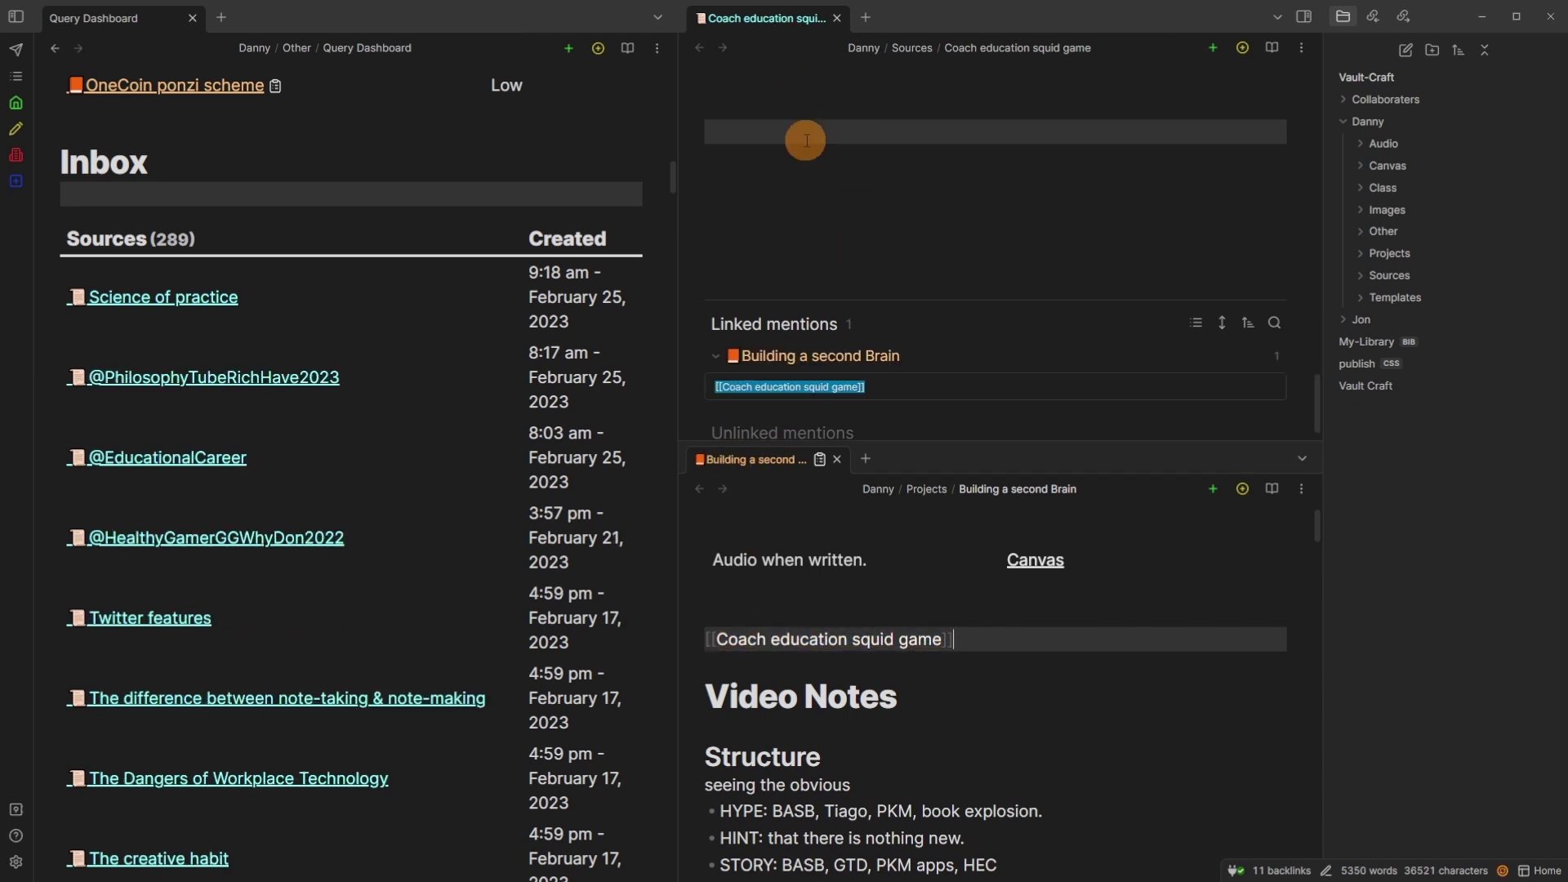
pyautogui.click(836, 139)
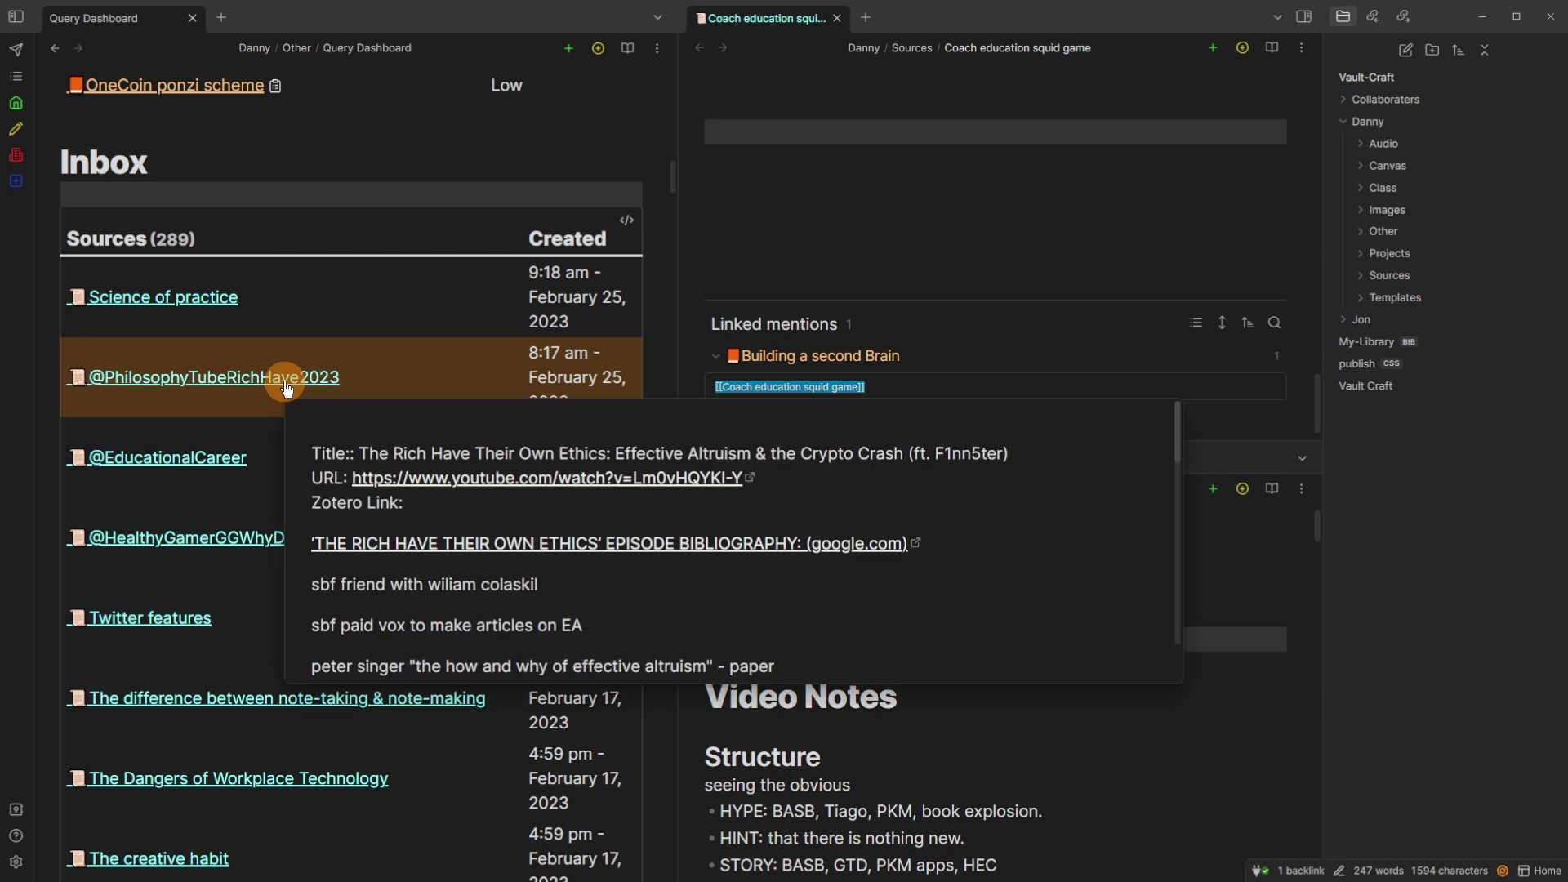
pyautogui.click(825, 169)
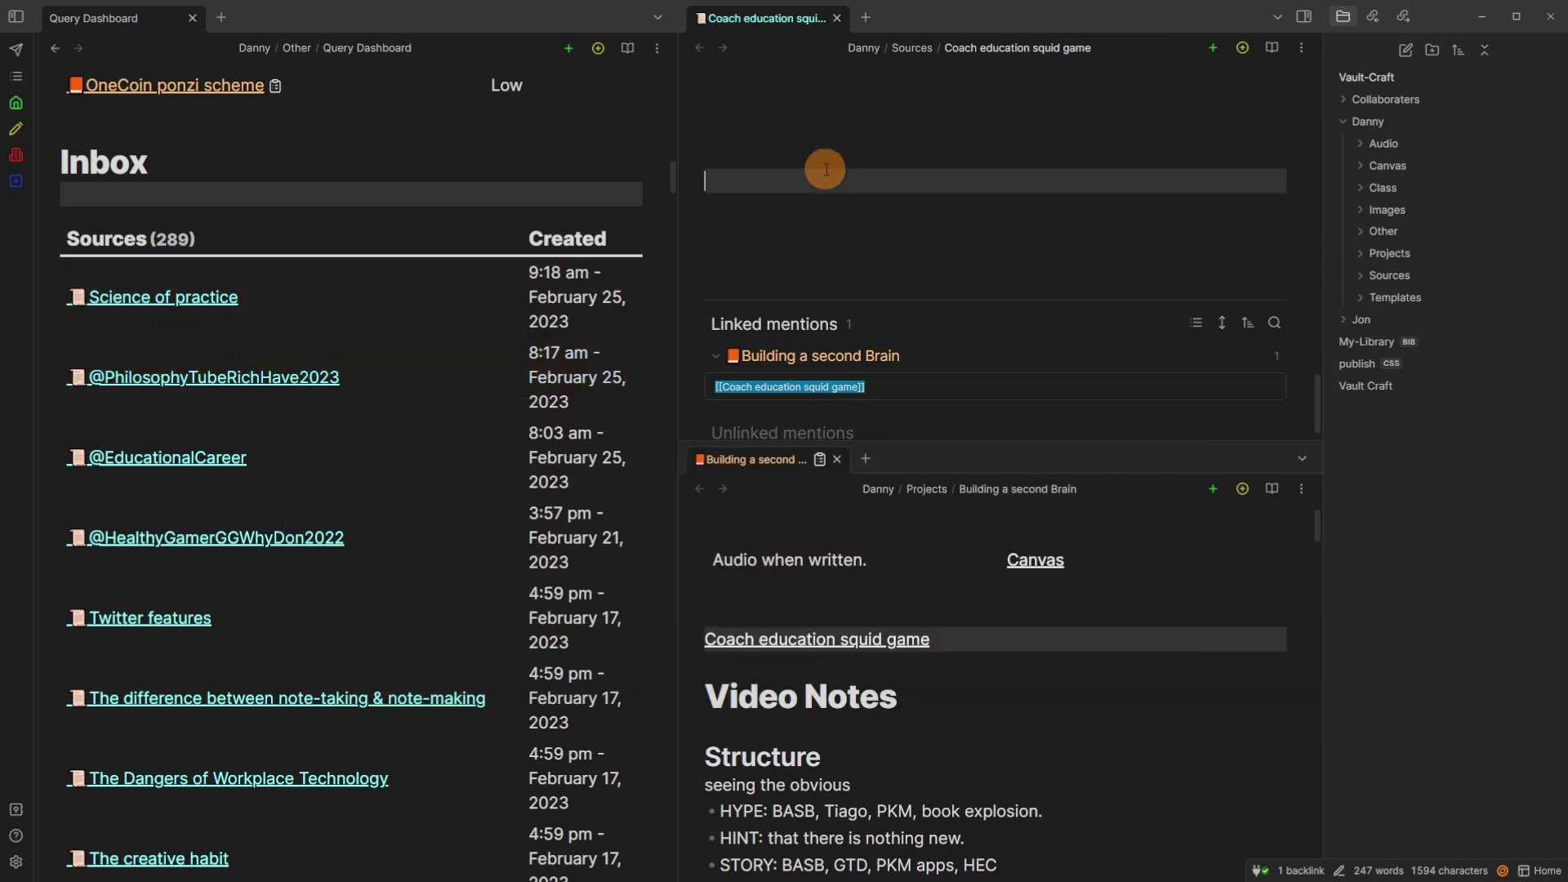
# Step: Delete the Coach education squid game link from the Building a second Brain project
pyautogui.click(853, 617)
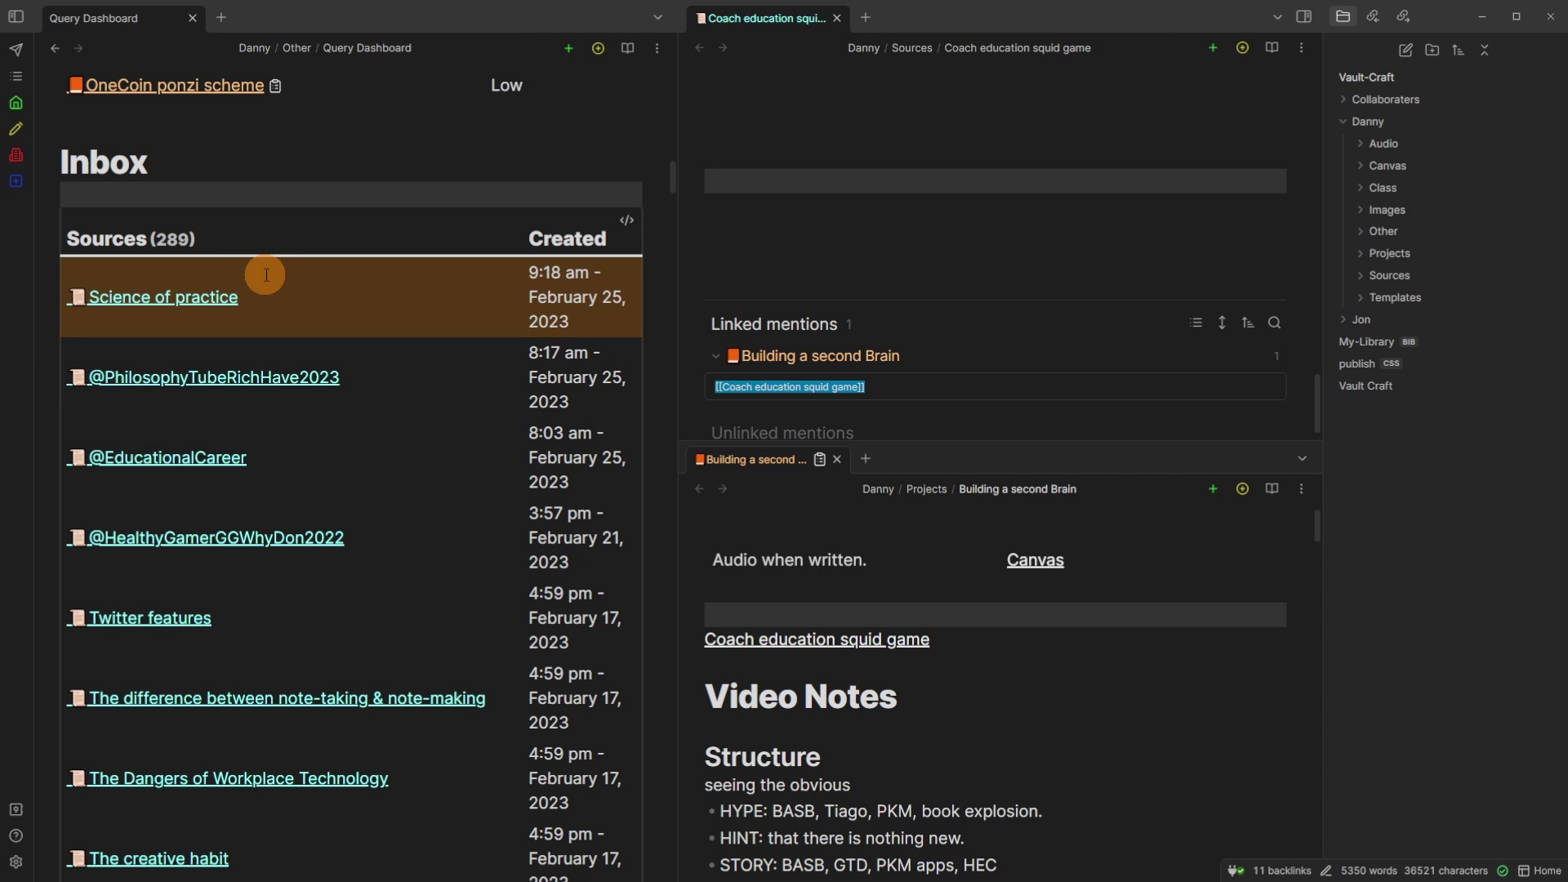
pyautogui.hotkey('shift', 'Down')
pyautogui.hotkey('shift', 'End')
pyautogui.press('Delete')
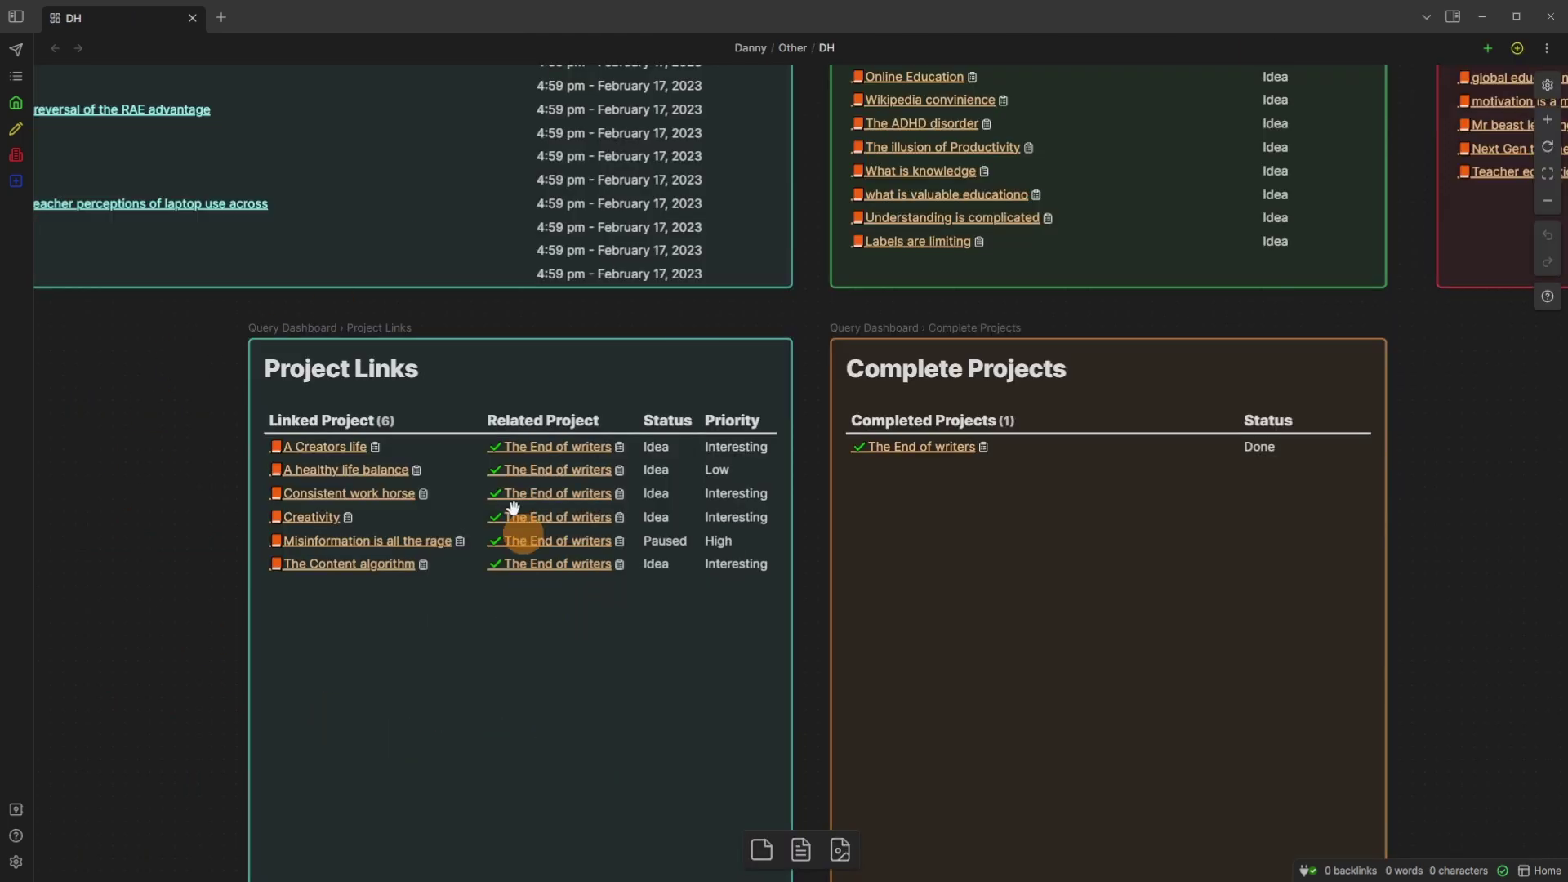
# Step: Go to the Project Links card, open its query source in Query Dashboard, and highlight the "flatten file.inlinks as inLink" line
pyautogui.click(453, 383)
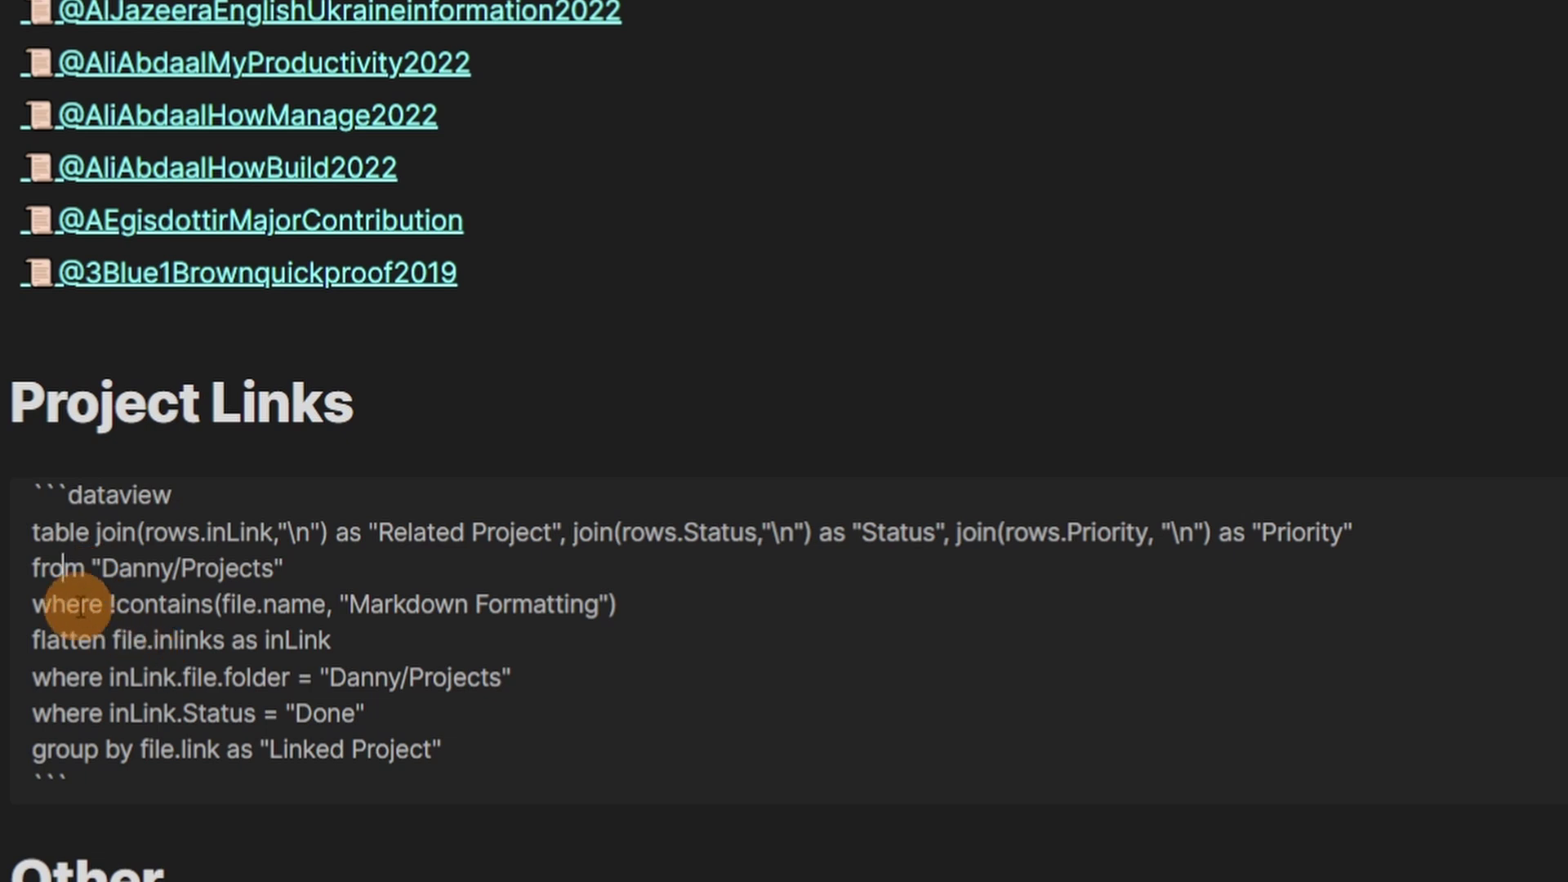
pyautogui.click(79, 604)
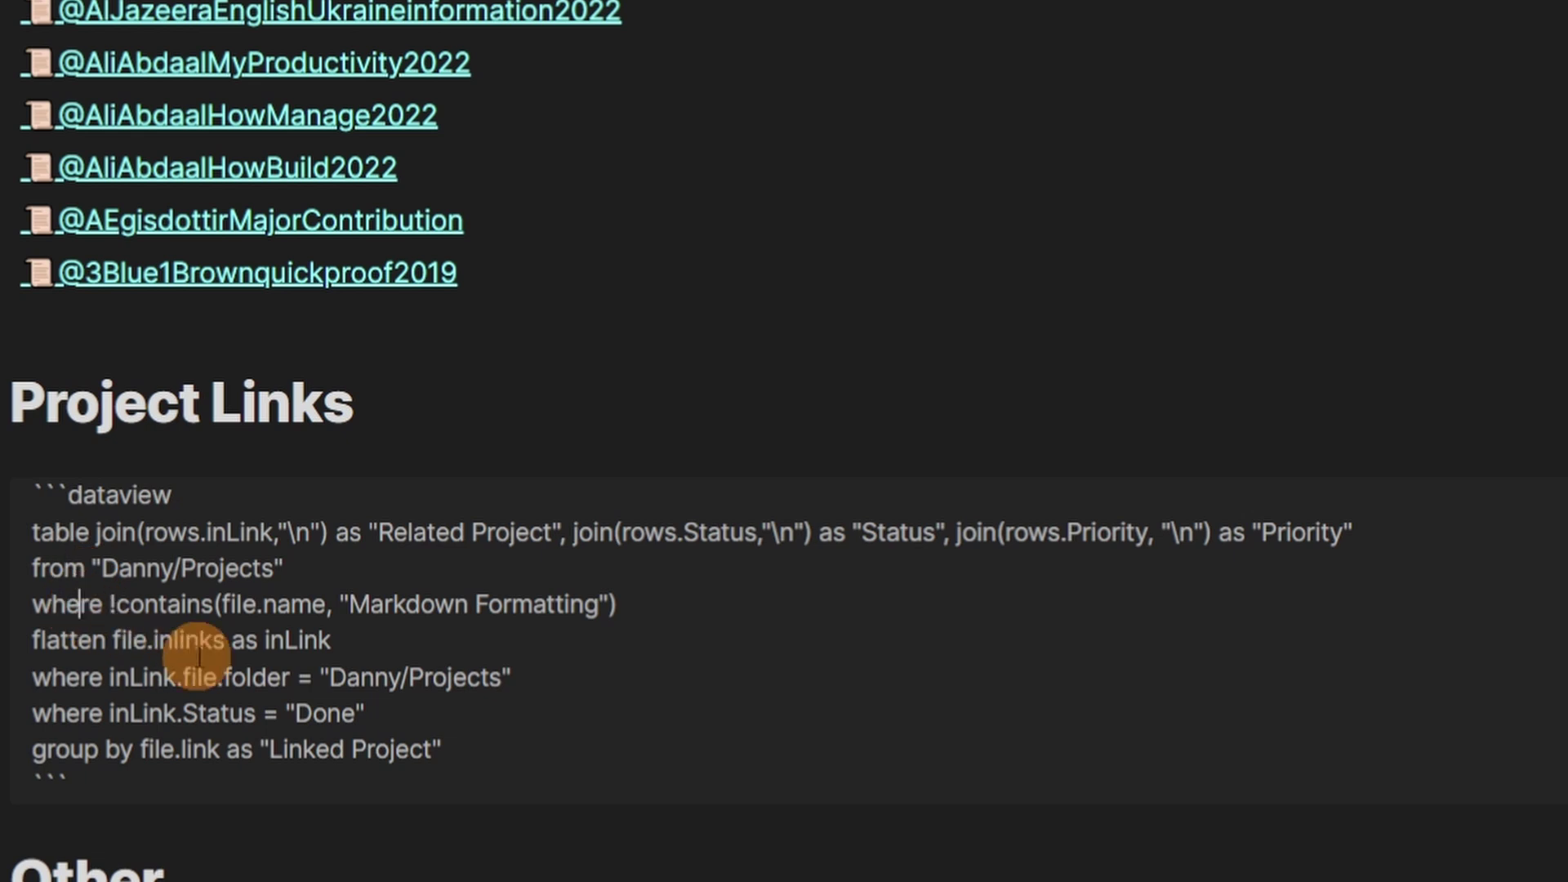
pyautogui.click(103, 640)
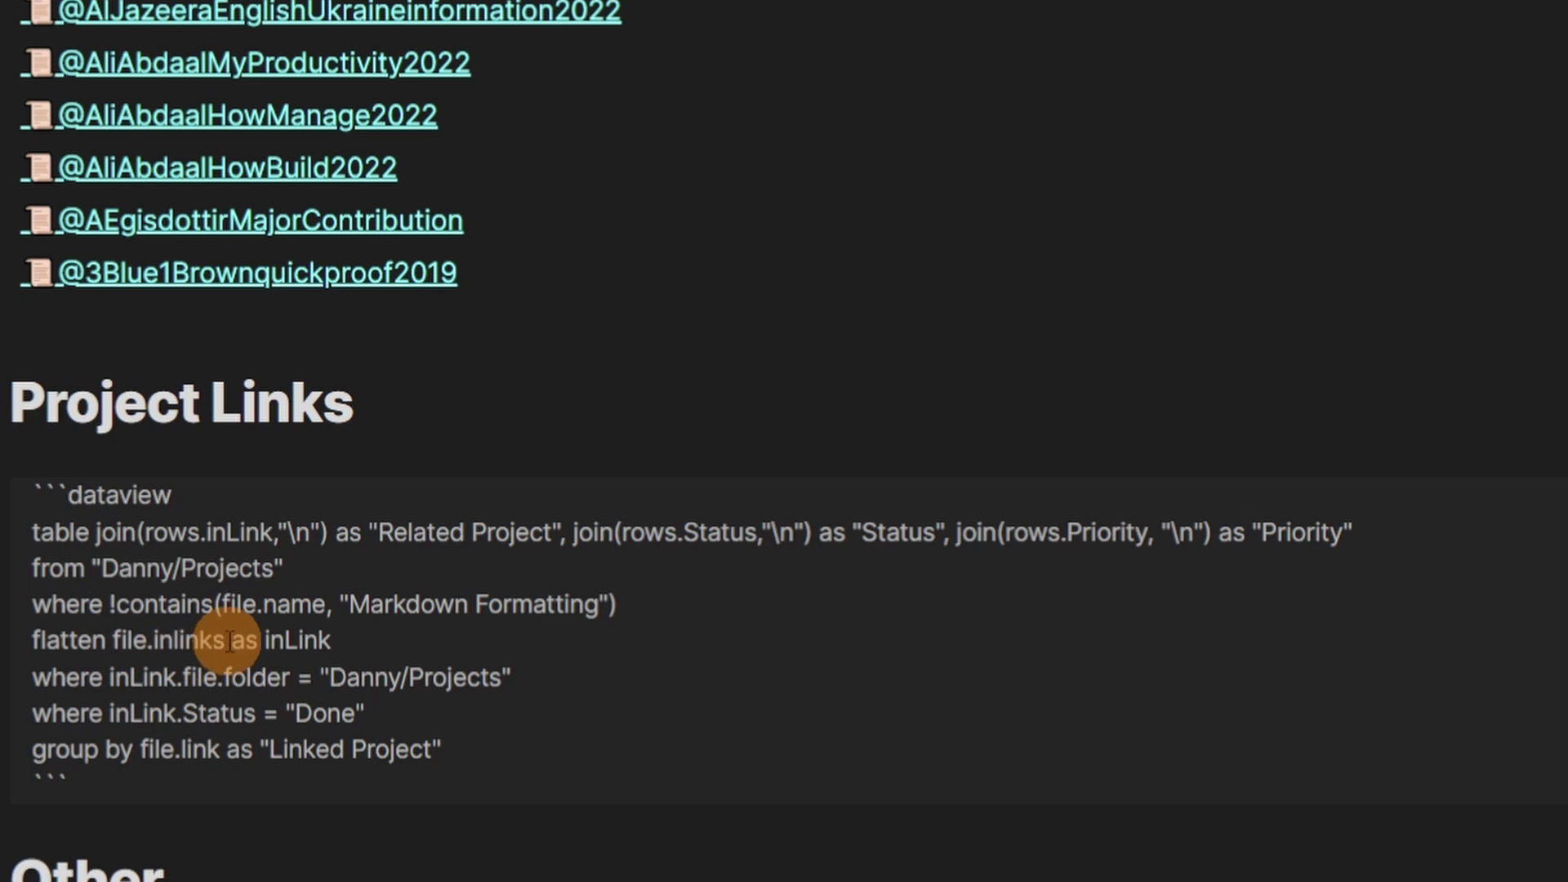
pyautogui.moveTo(330, 642); pyautogui.dragTo(30, 645)
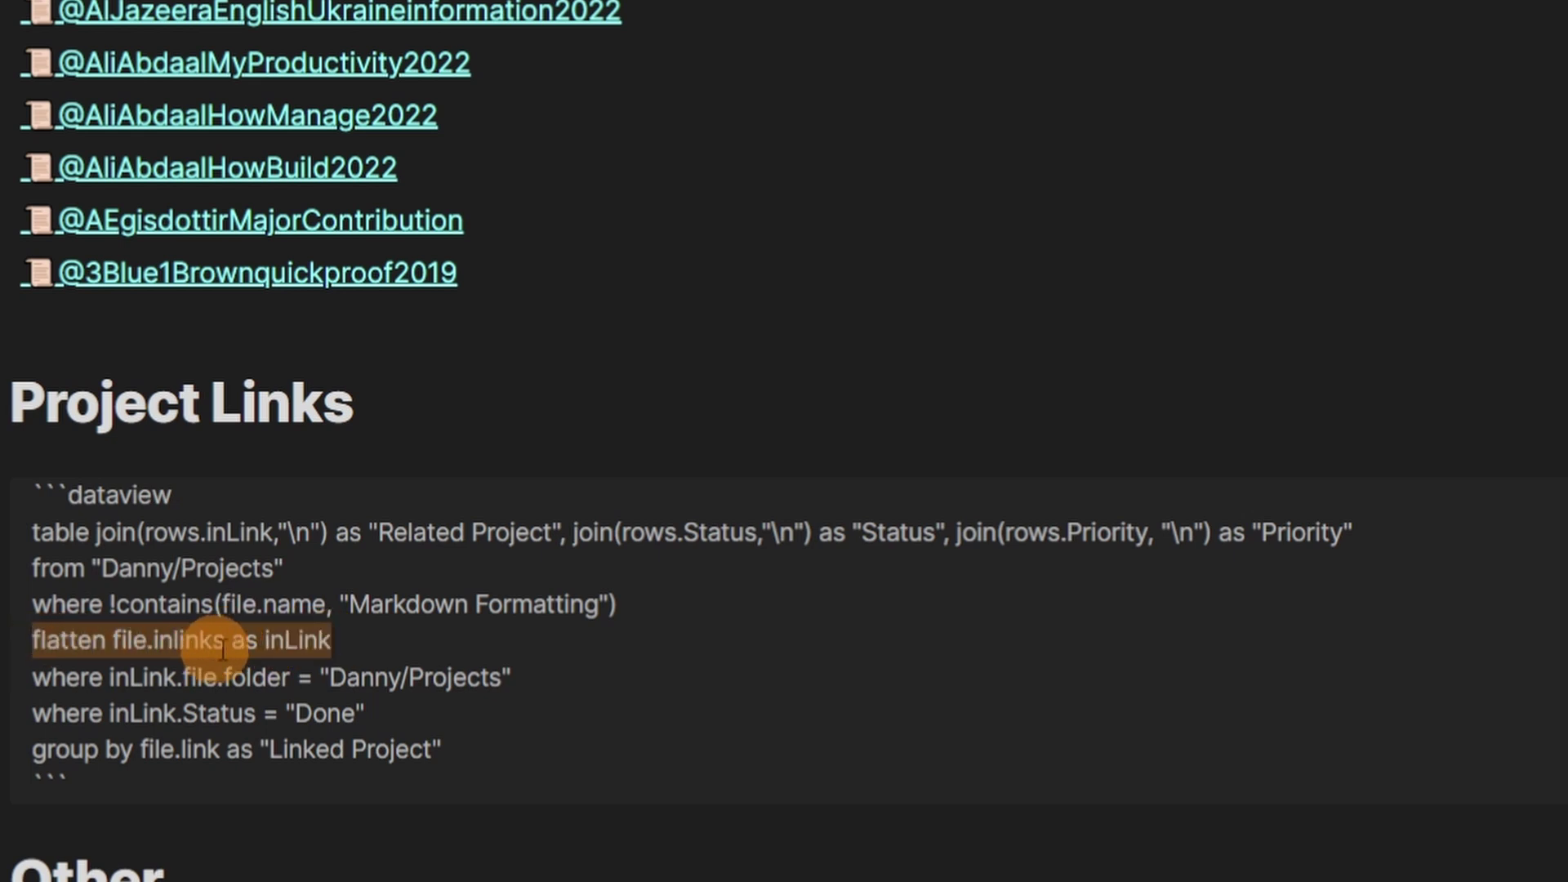
pyautogui.click(375, 713)
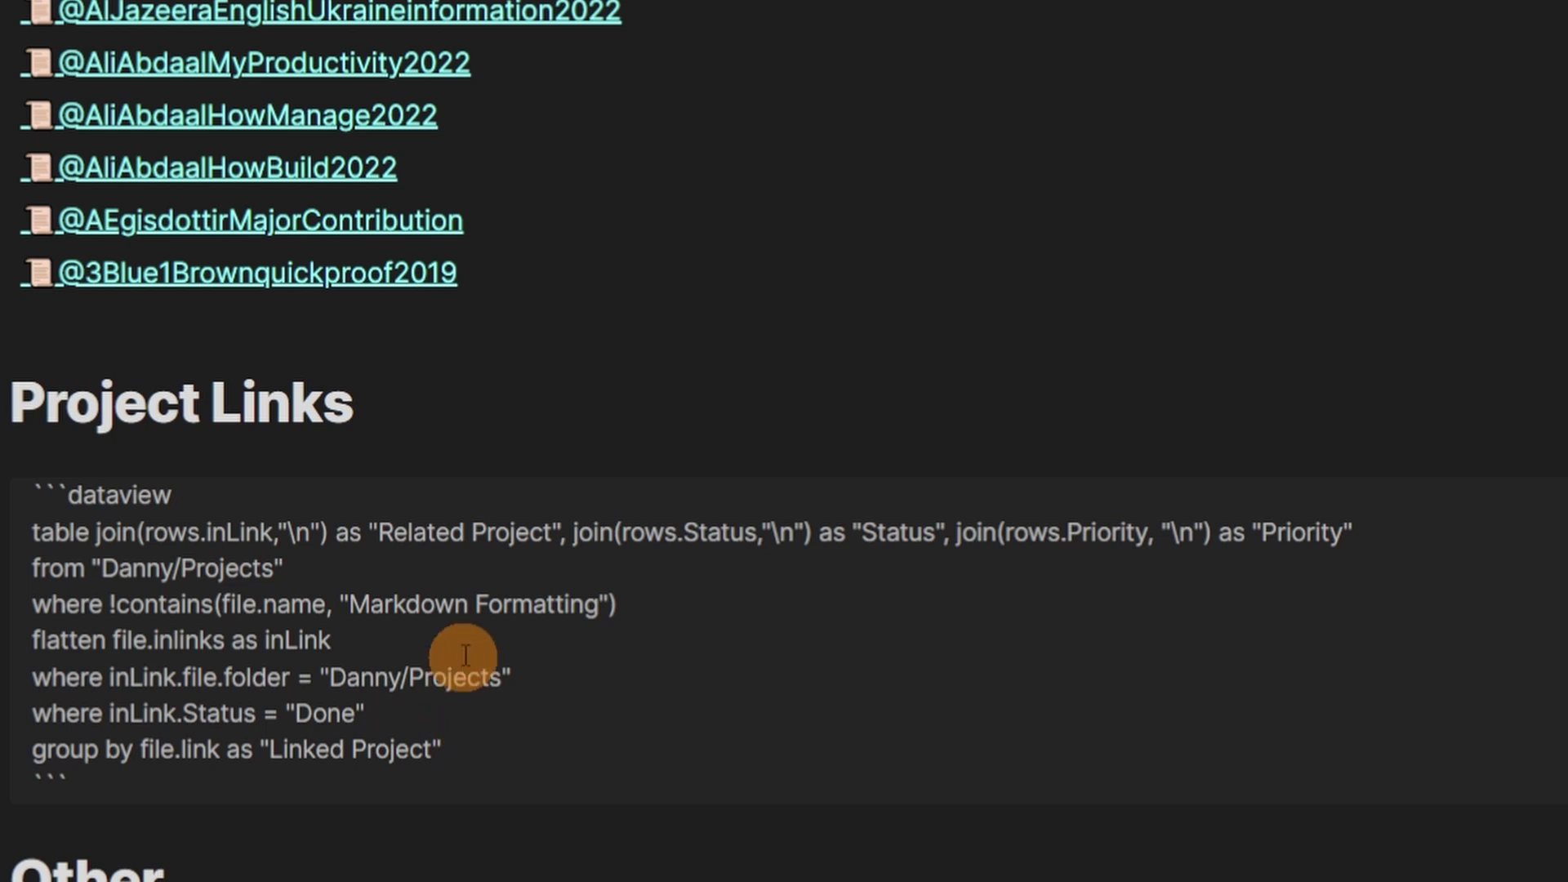
# Step: Examine the join expressions behind the "Related Project", "Status" and "Priority" columns of the Project Links query
pyautogui.moveTo(328, 531); pyautogui.dragTo(91, 532)
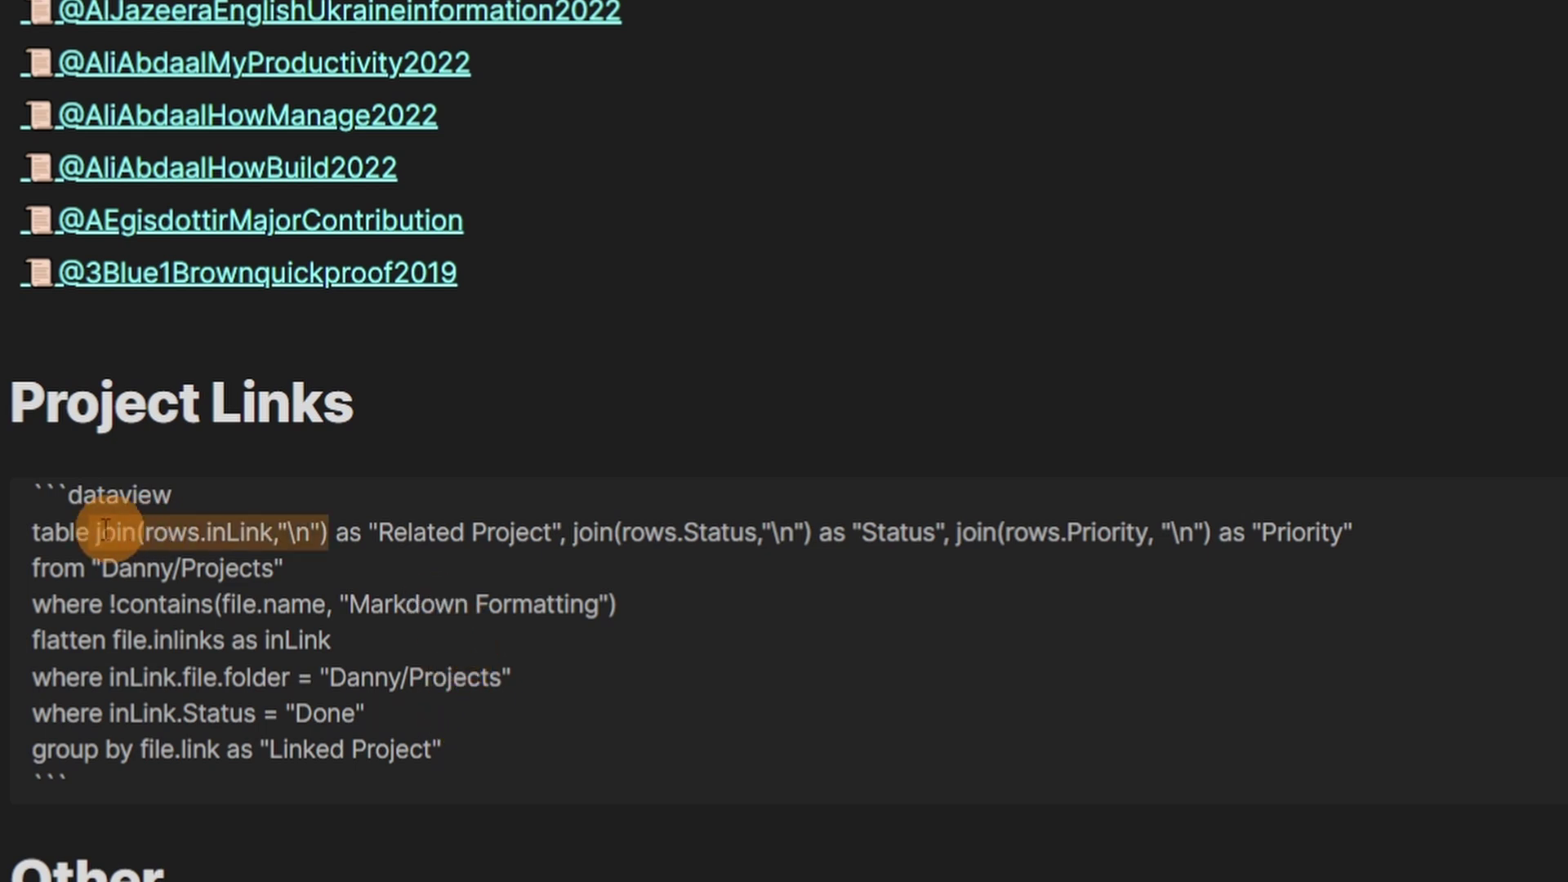
pyautogui.click(244, 529)
pyautogui.moveTo(576, 531); pyautogui.dragTo(761, 532)
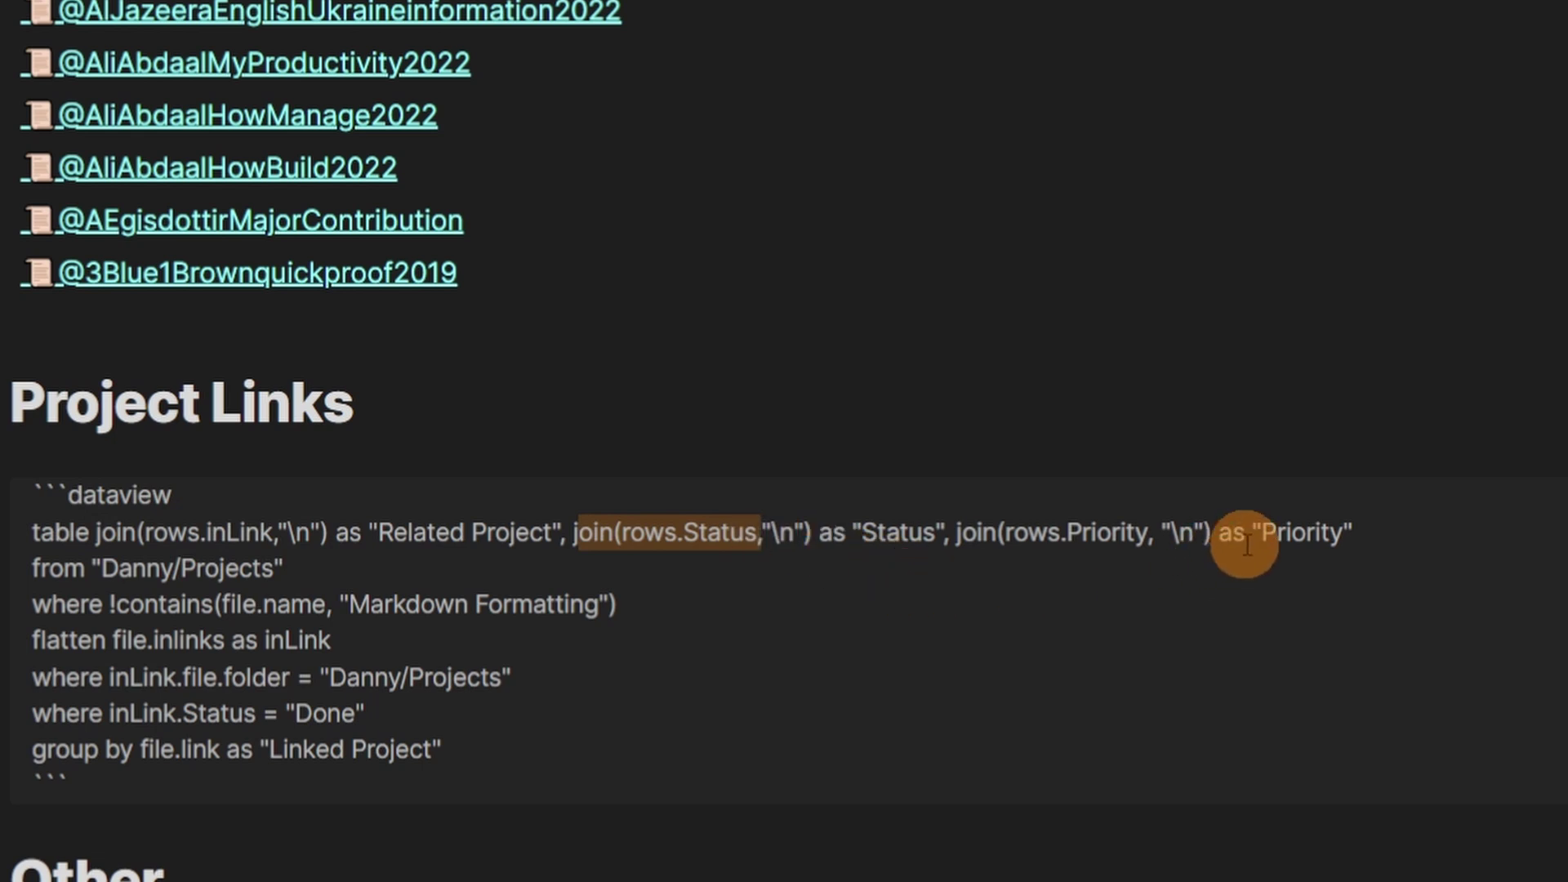
pyautogui.click(1080, 535)
pyautogui.click(1113, 535)
# Step: Highlight the Project Links query's source folder and inspect its "Markdown Formatting" file name exclusion
pyautogui.moveTo(287, 569); pyautogui.dragTo(91, 570)
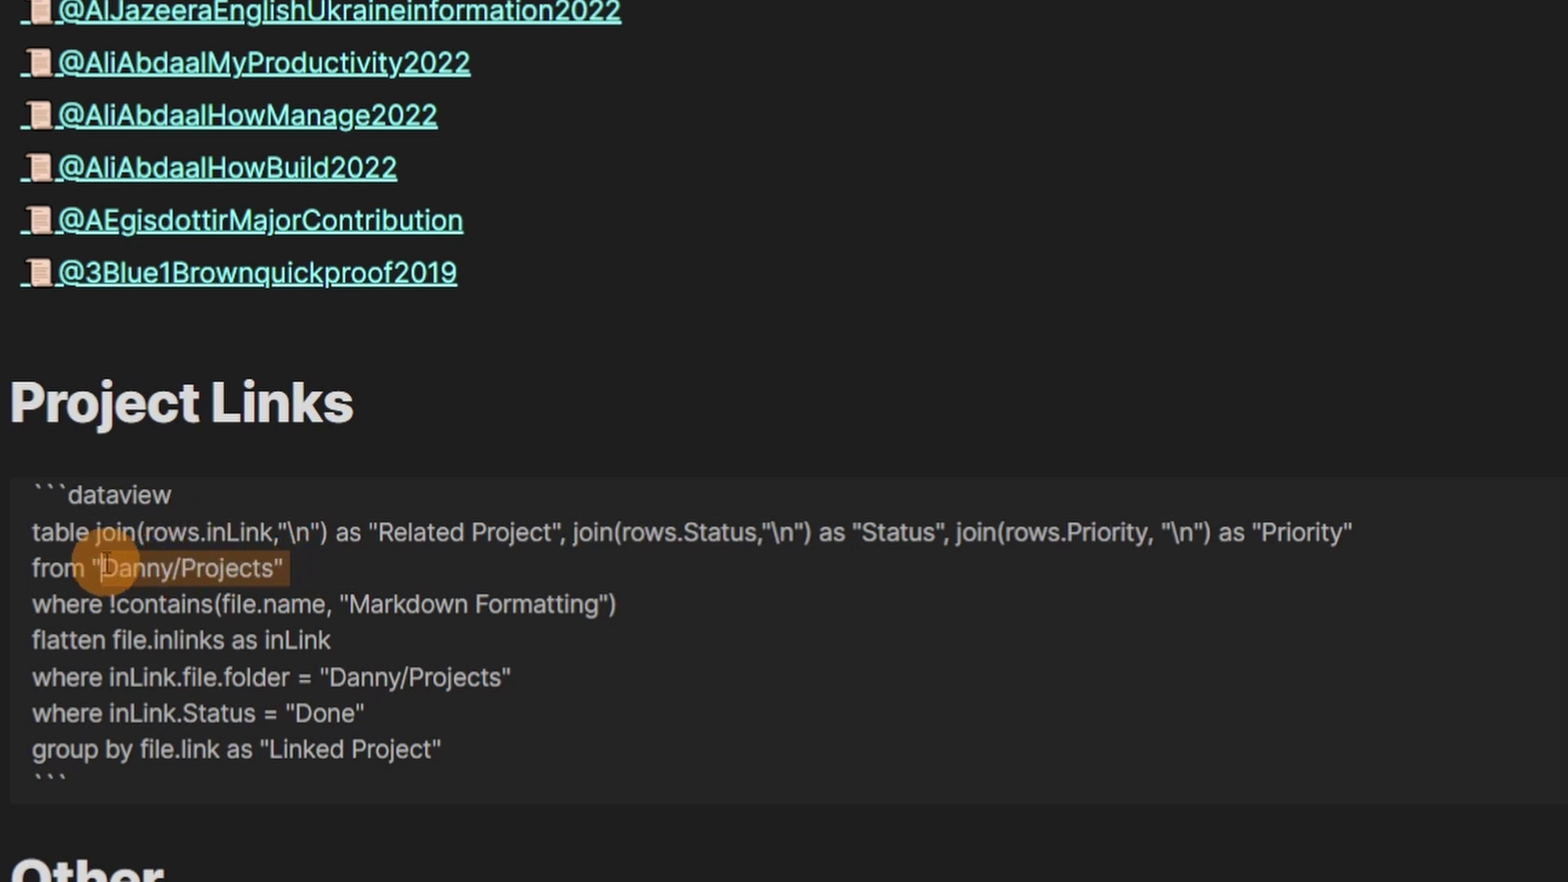
pyautogui.click(196, 572)
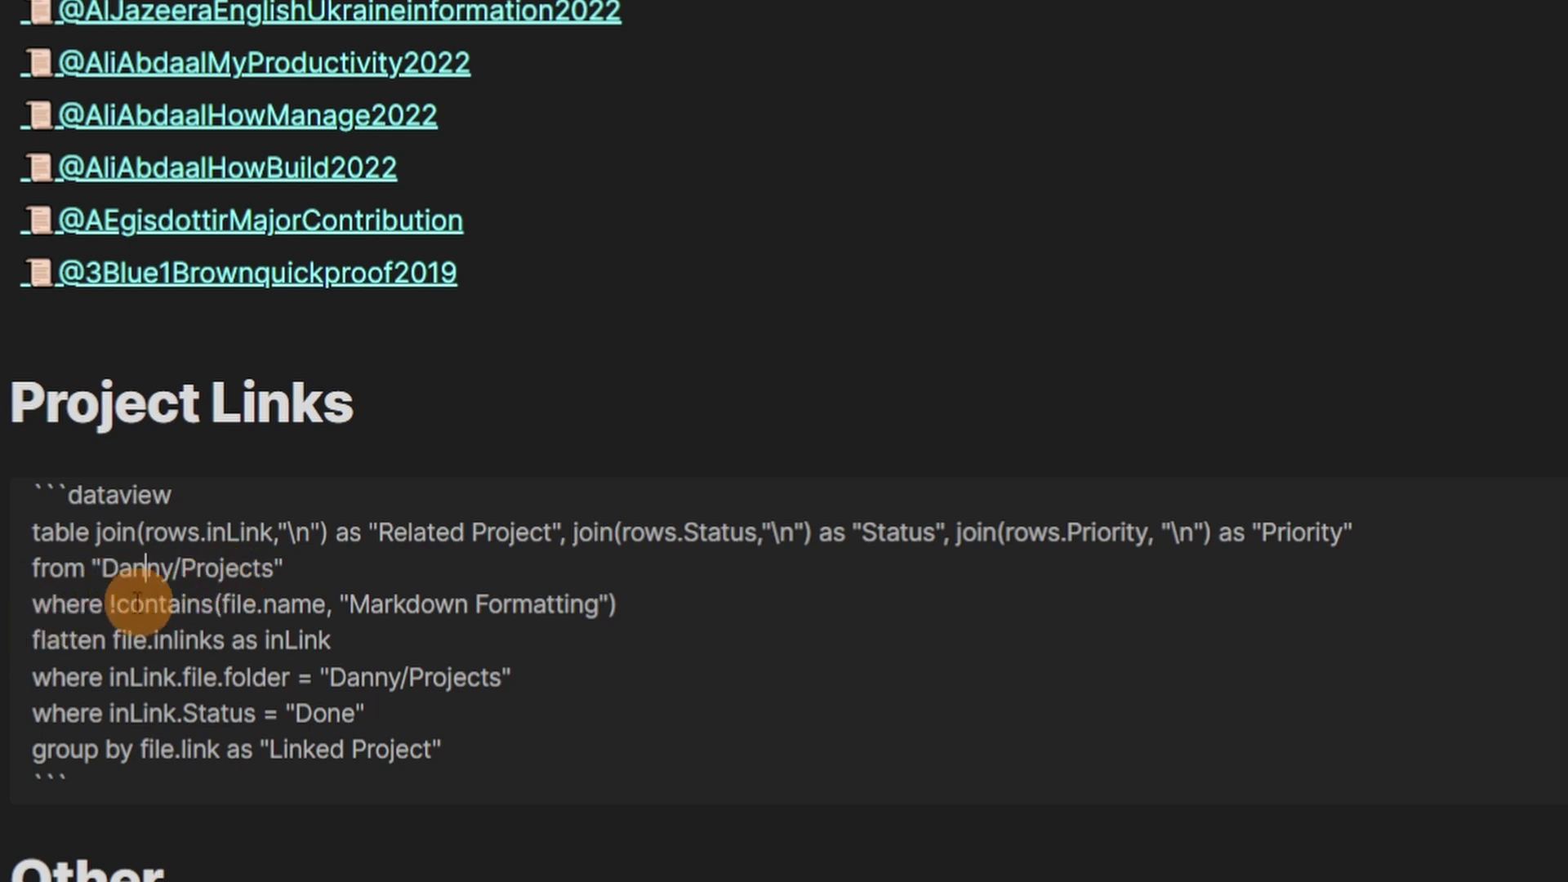
pyautogui.click(643, 602)
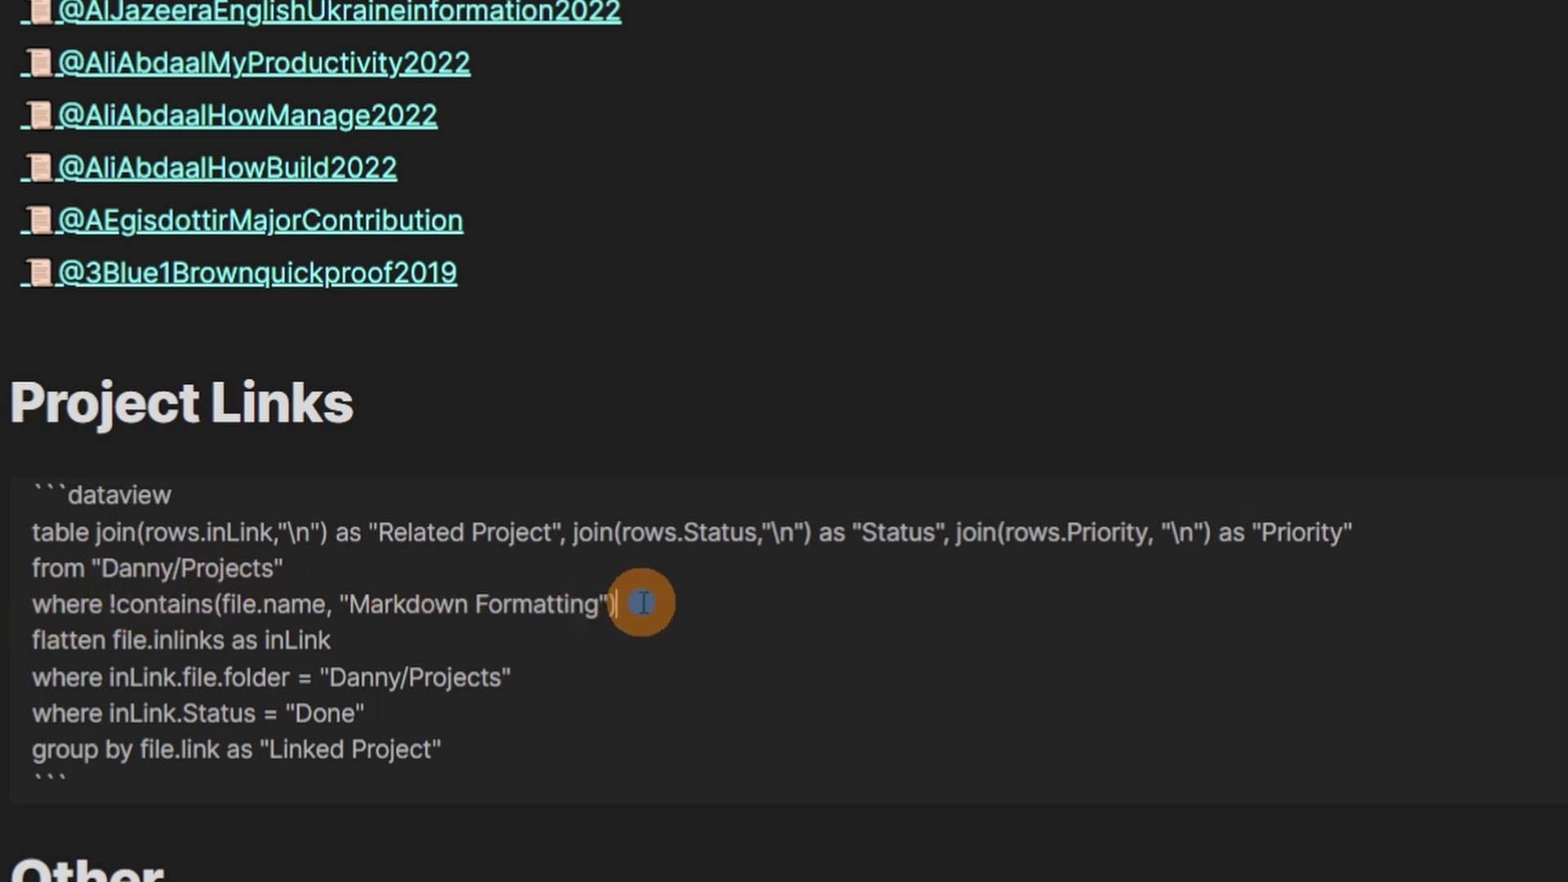
# Step: Highlight the Project Links query's flatten line and its filters on the inLink folder and the "Done" status
pyautogui.moveTo(666, 639); pyautogui.dragTo(25, 641)
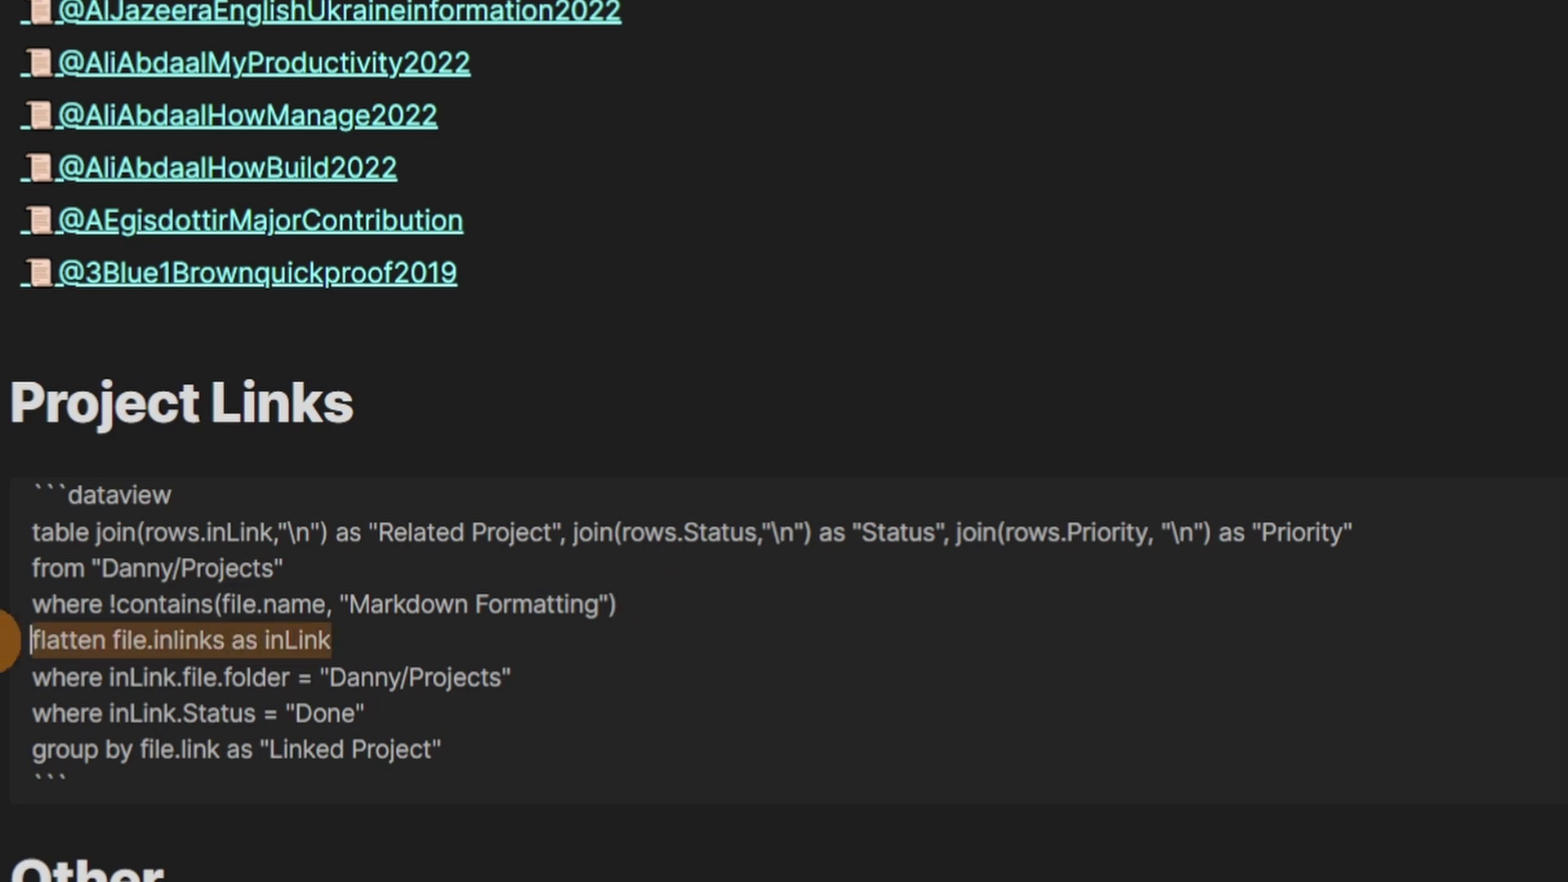
pyautogui.click(93, 641)
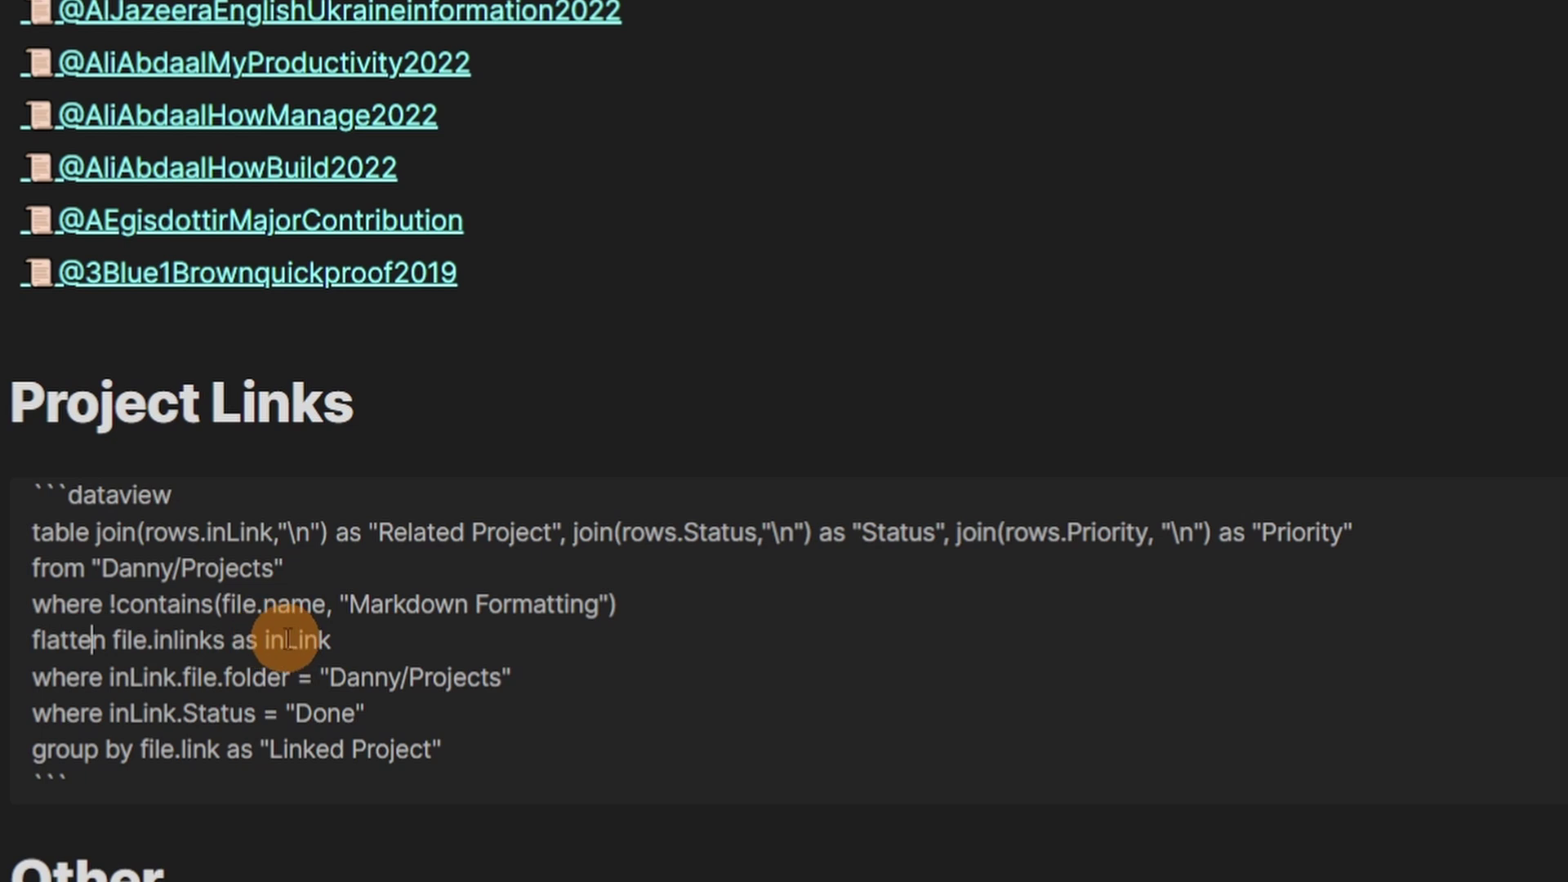
pyautogui.moveTo(33, 677); pyautogui.dragTo(577, 689)
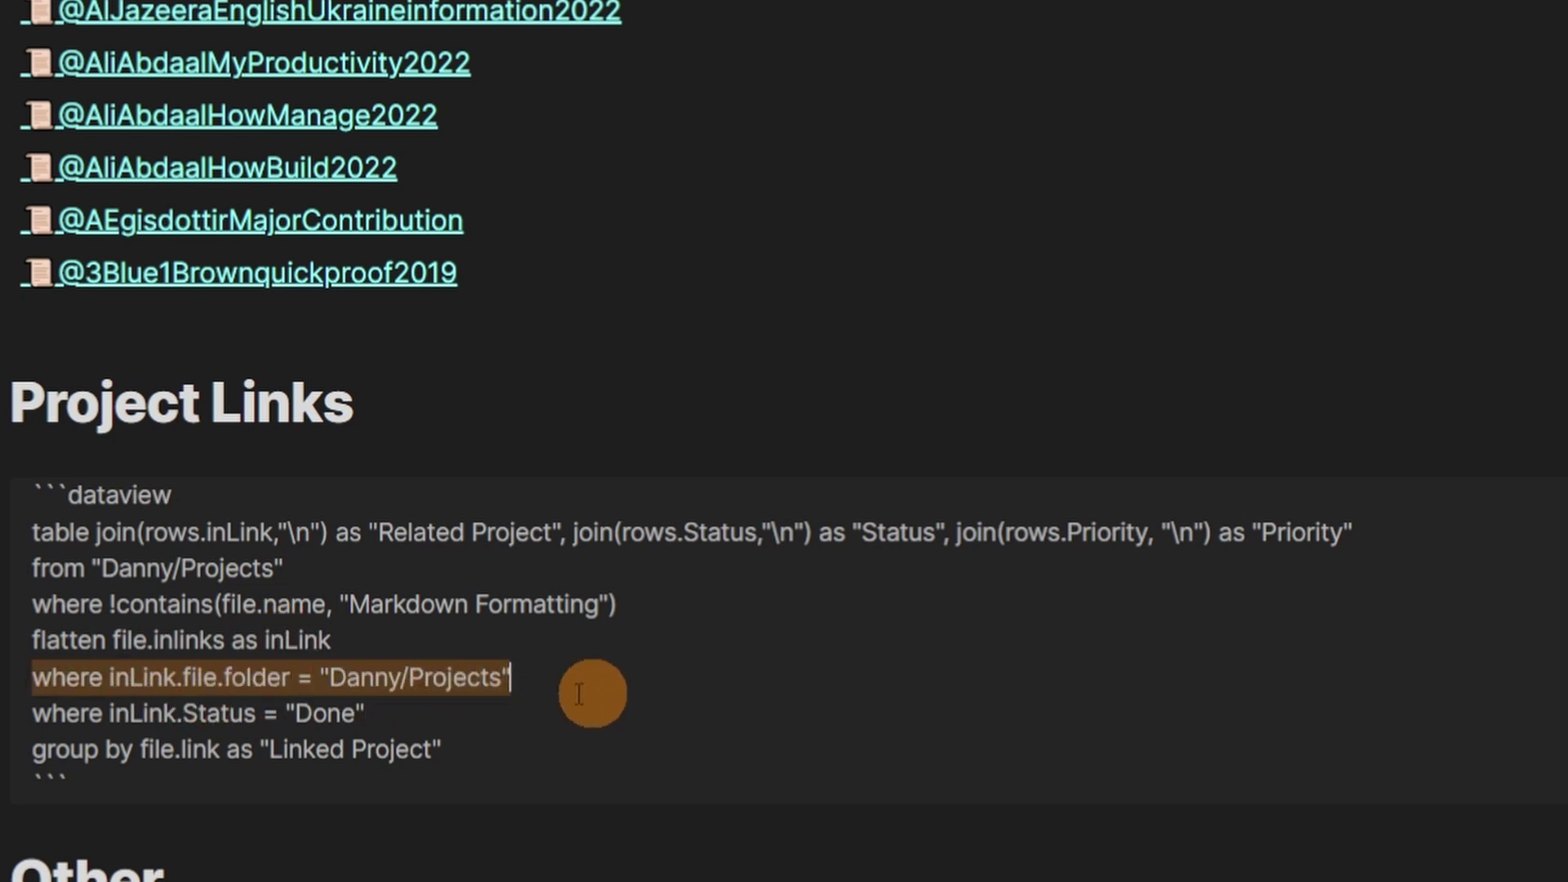
pyautogui.click(221, 688)
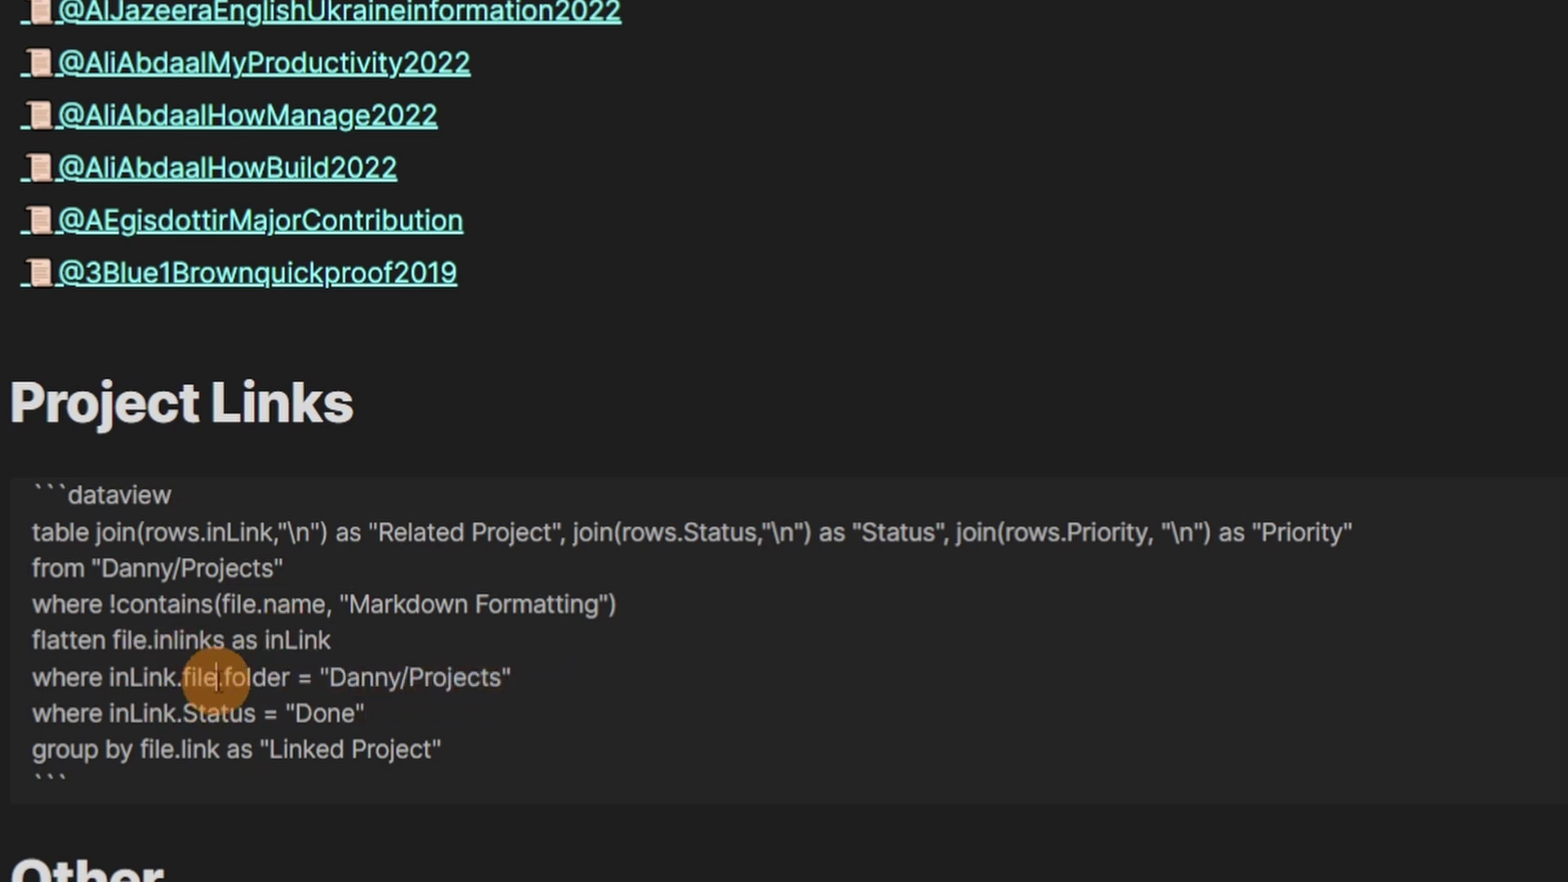
pyautogui.moveTo(321, 677); pyautogui.dragTo(511, 677)
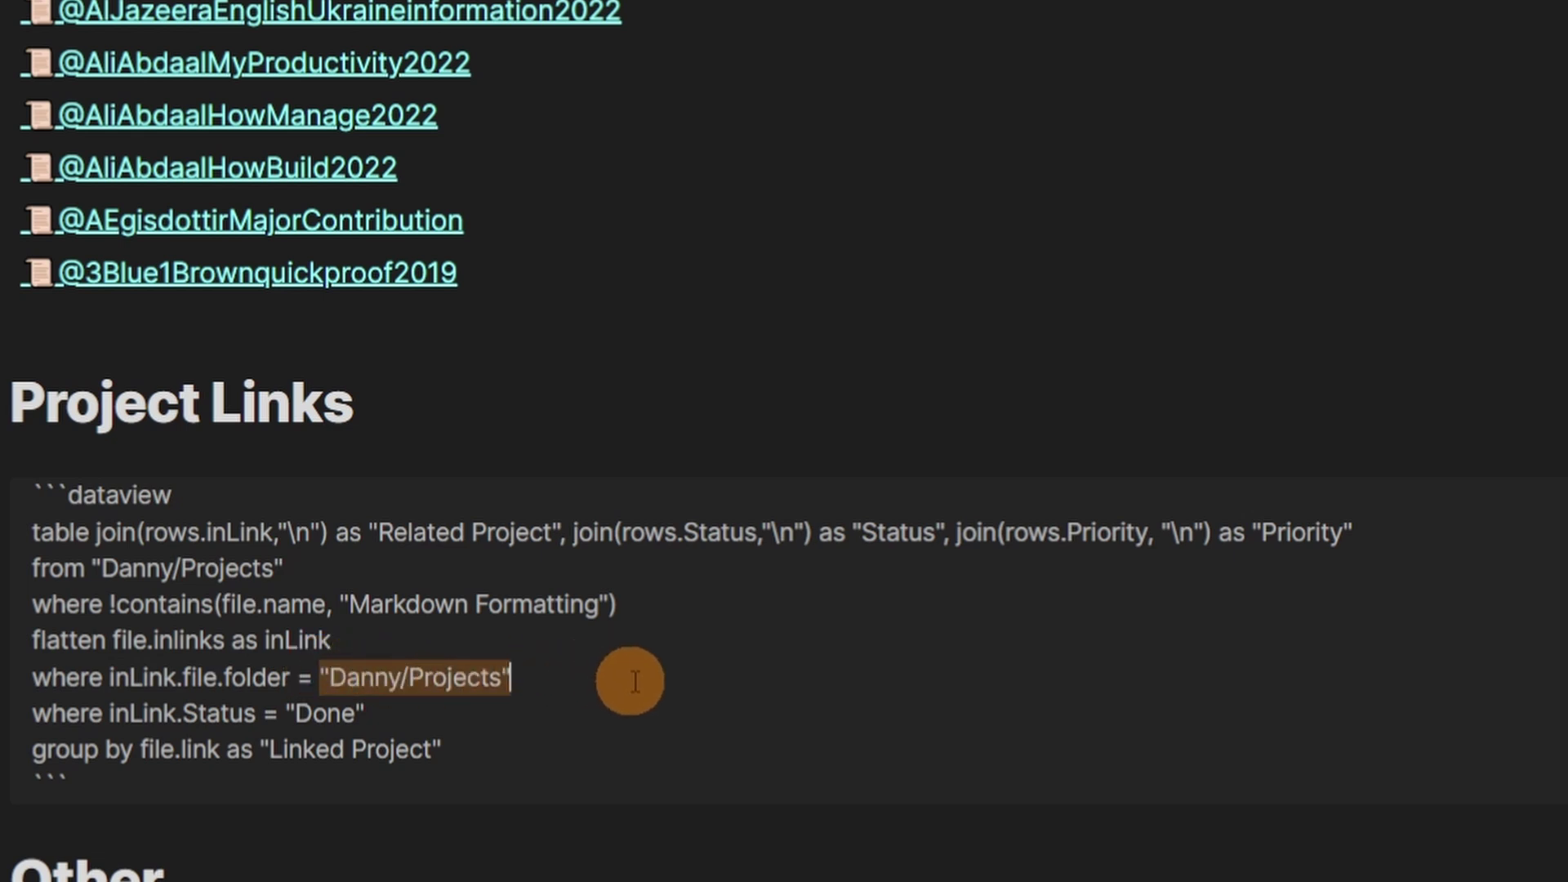
pyautogui.click(262, 715)
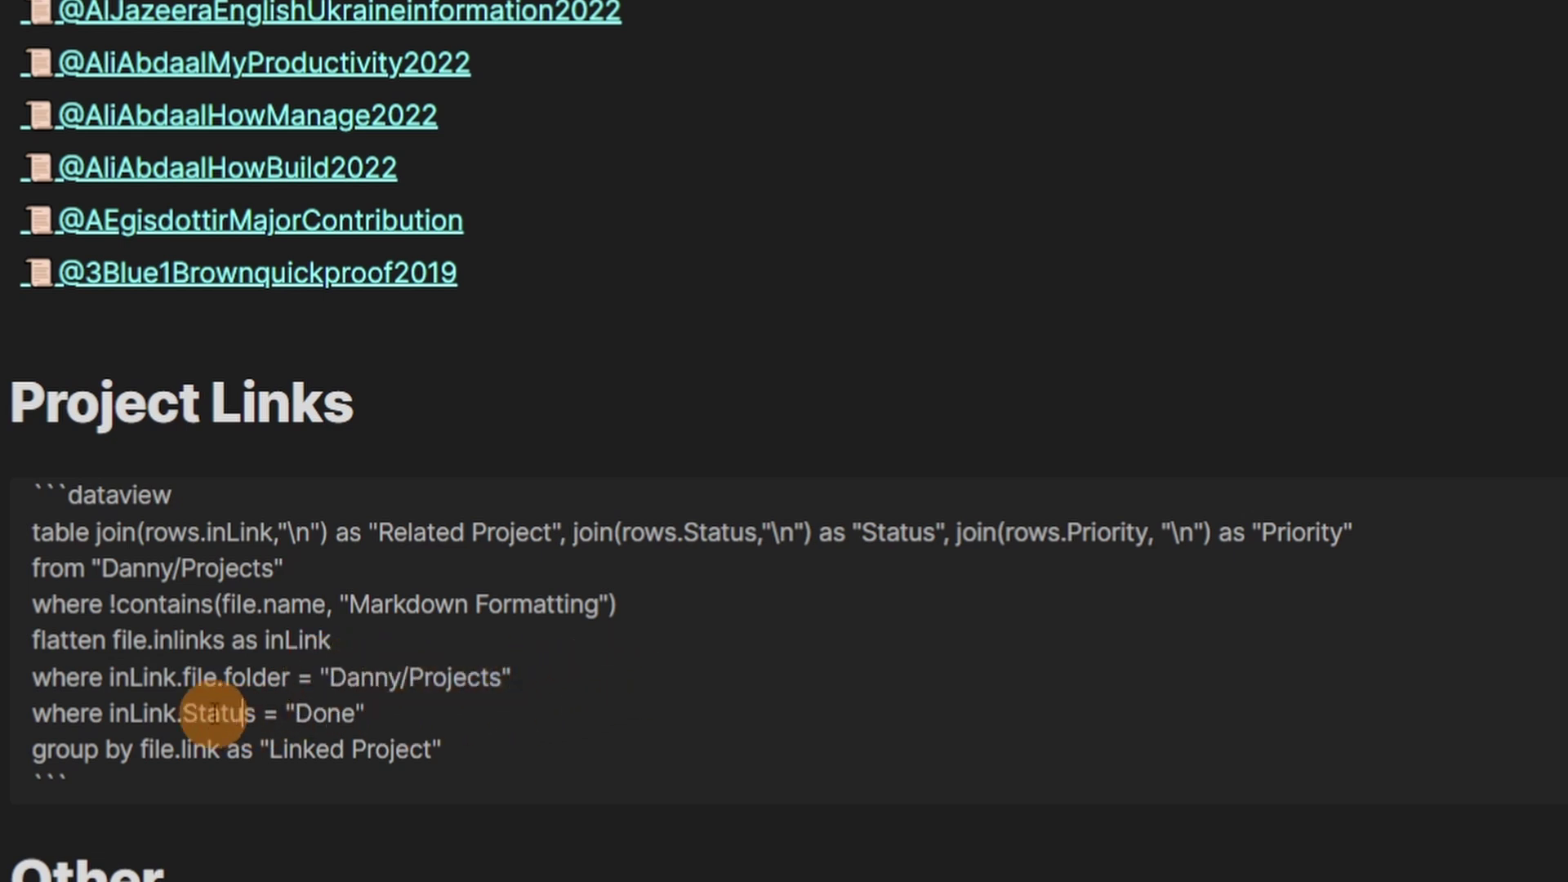
pyautogui.moveTo(371, 713); pyautogui.dragTo(285, 713)
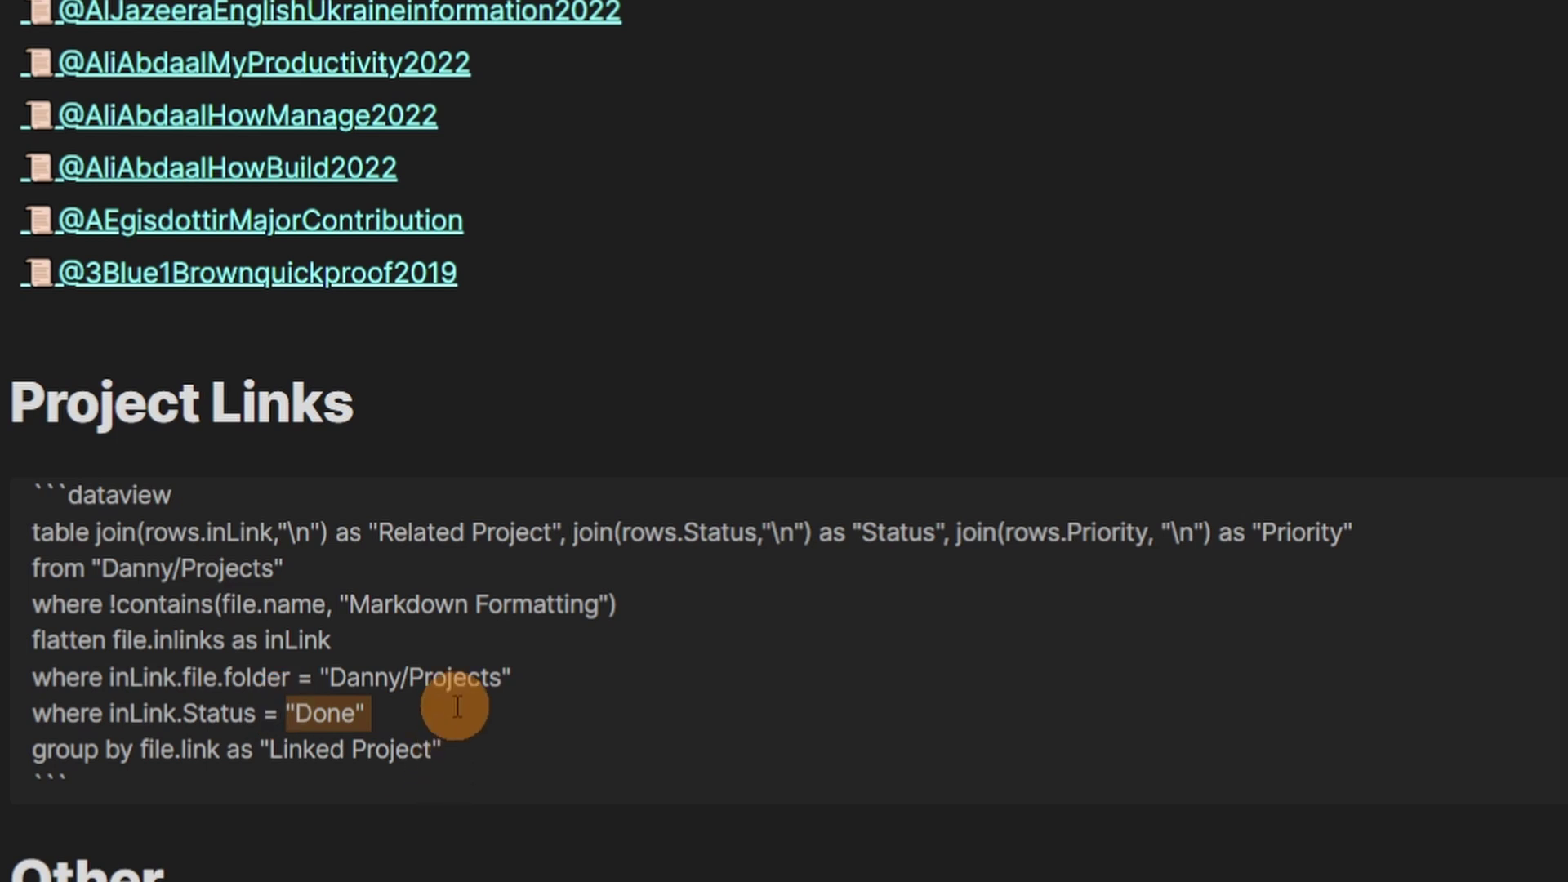
# Step: Return to the rendered Project Links table and compare the linked projects with their related project, The End of writers
pyautogui.click(458, 453)
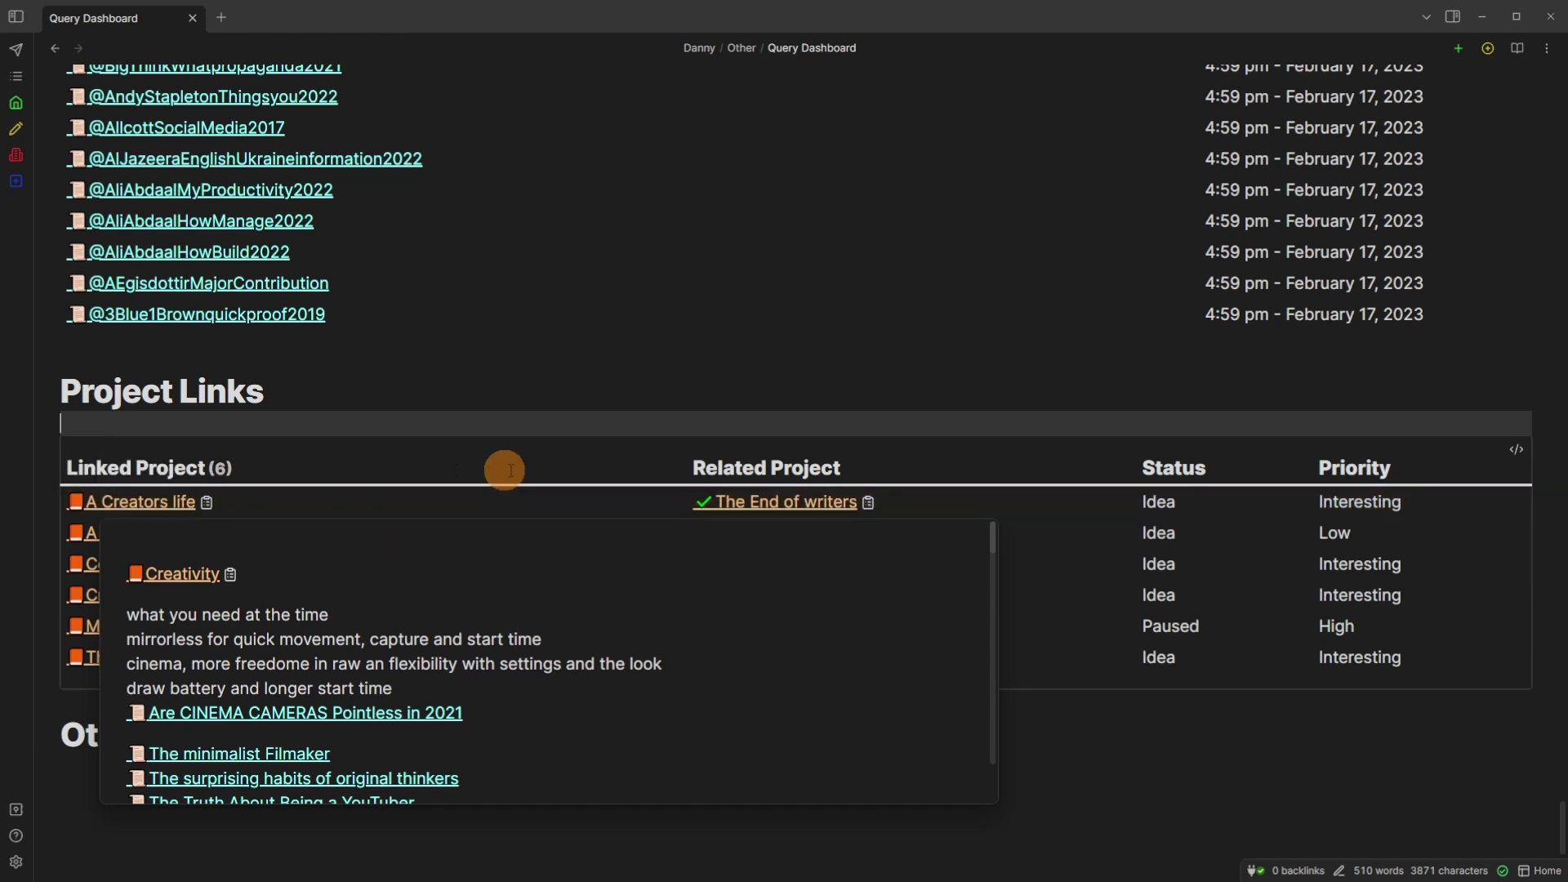
pyautogui.moveTo(784, 505)
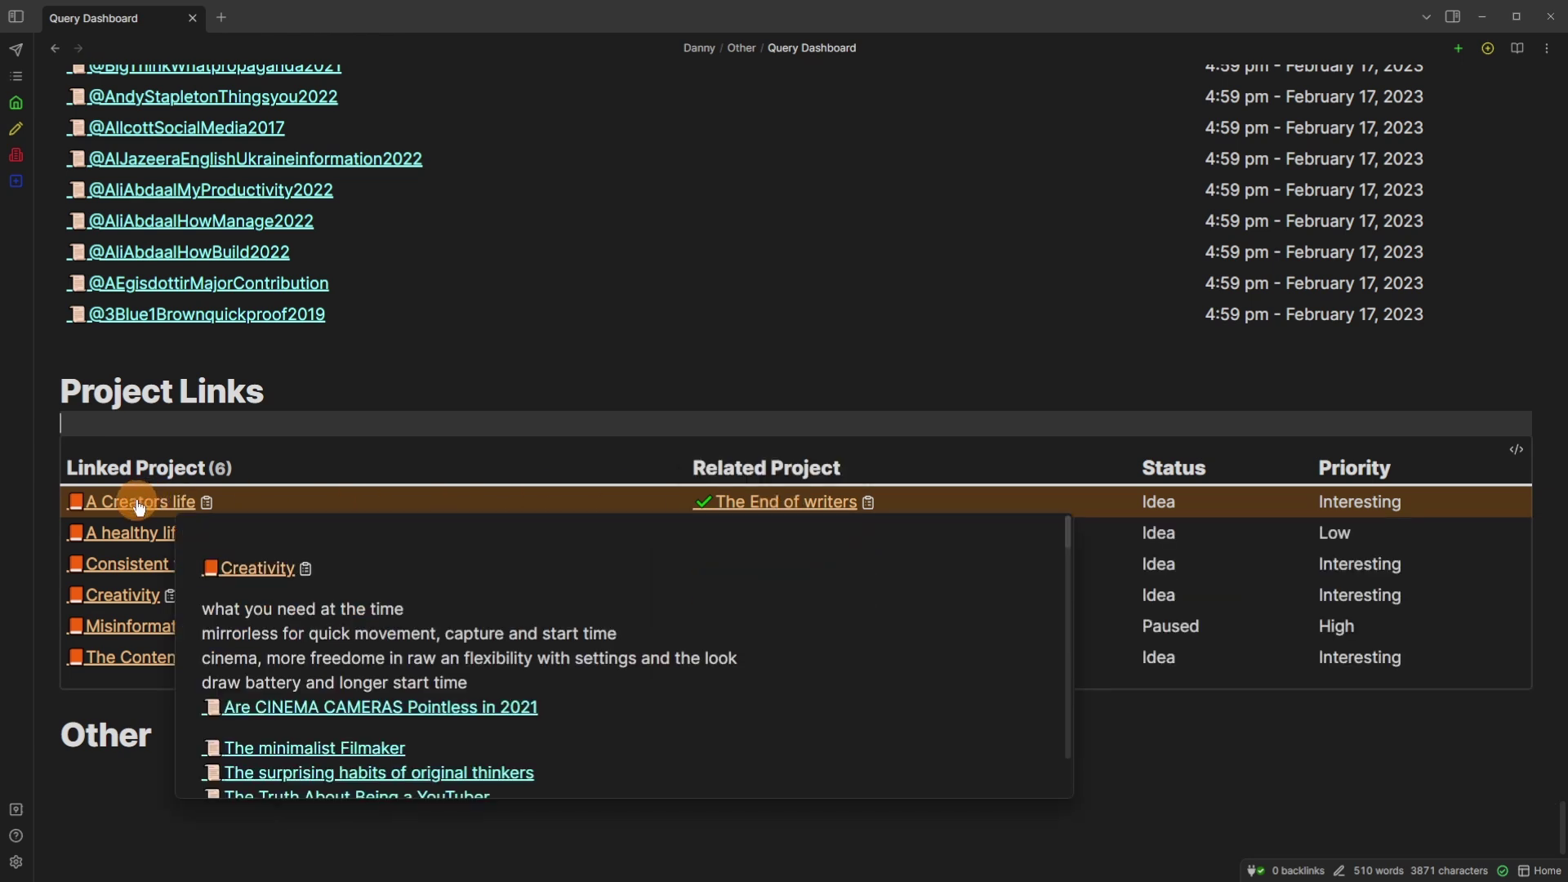
pyautogui.moveTo(139, 505)
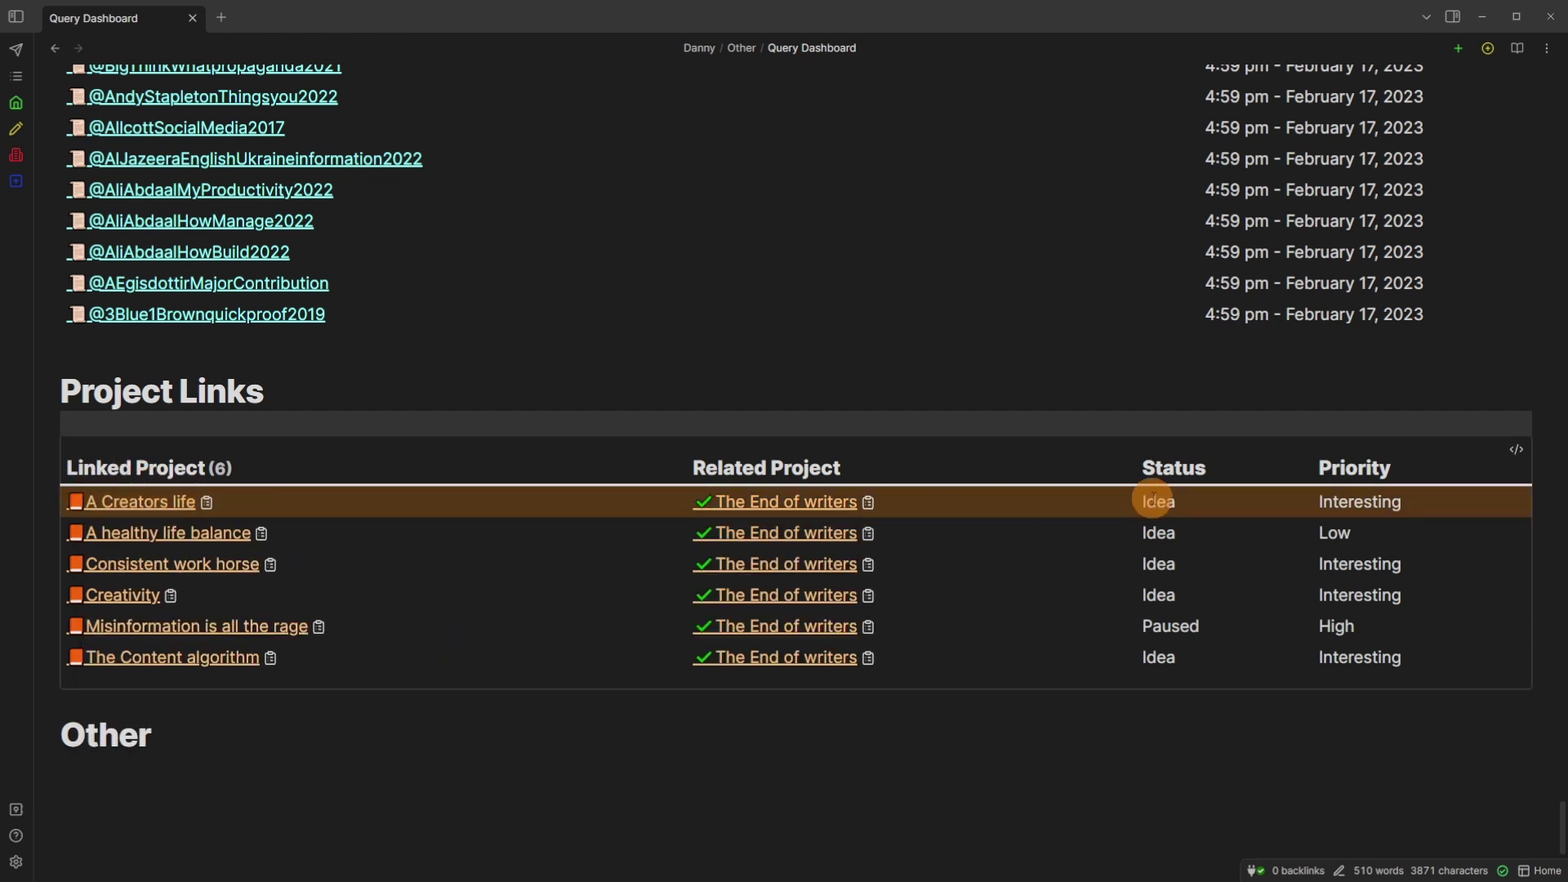
pyautogui.moveTo(134, 535)
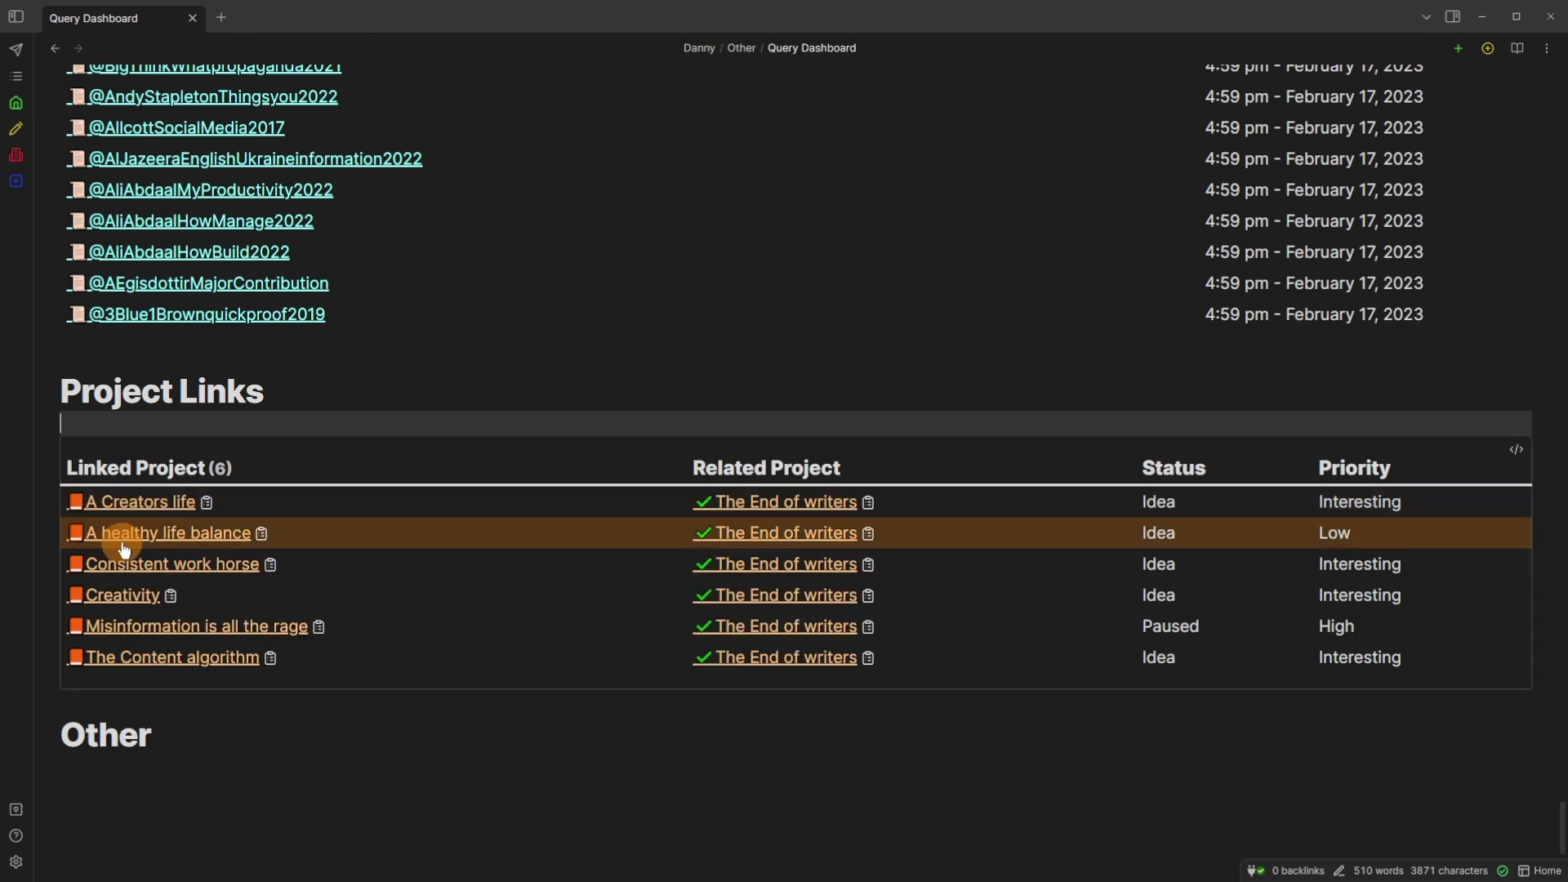
pyautogui.moveTo(771, 505)
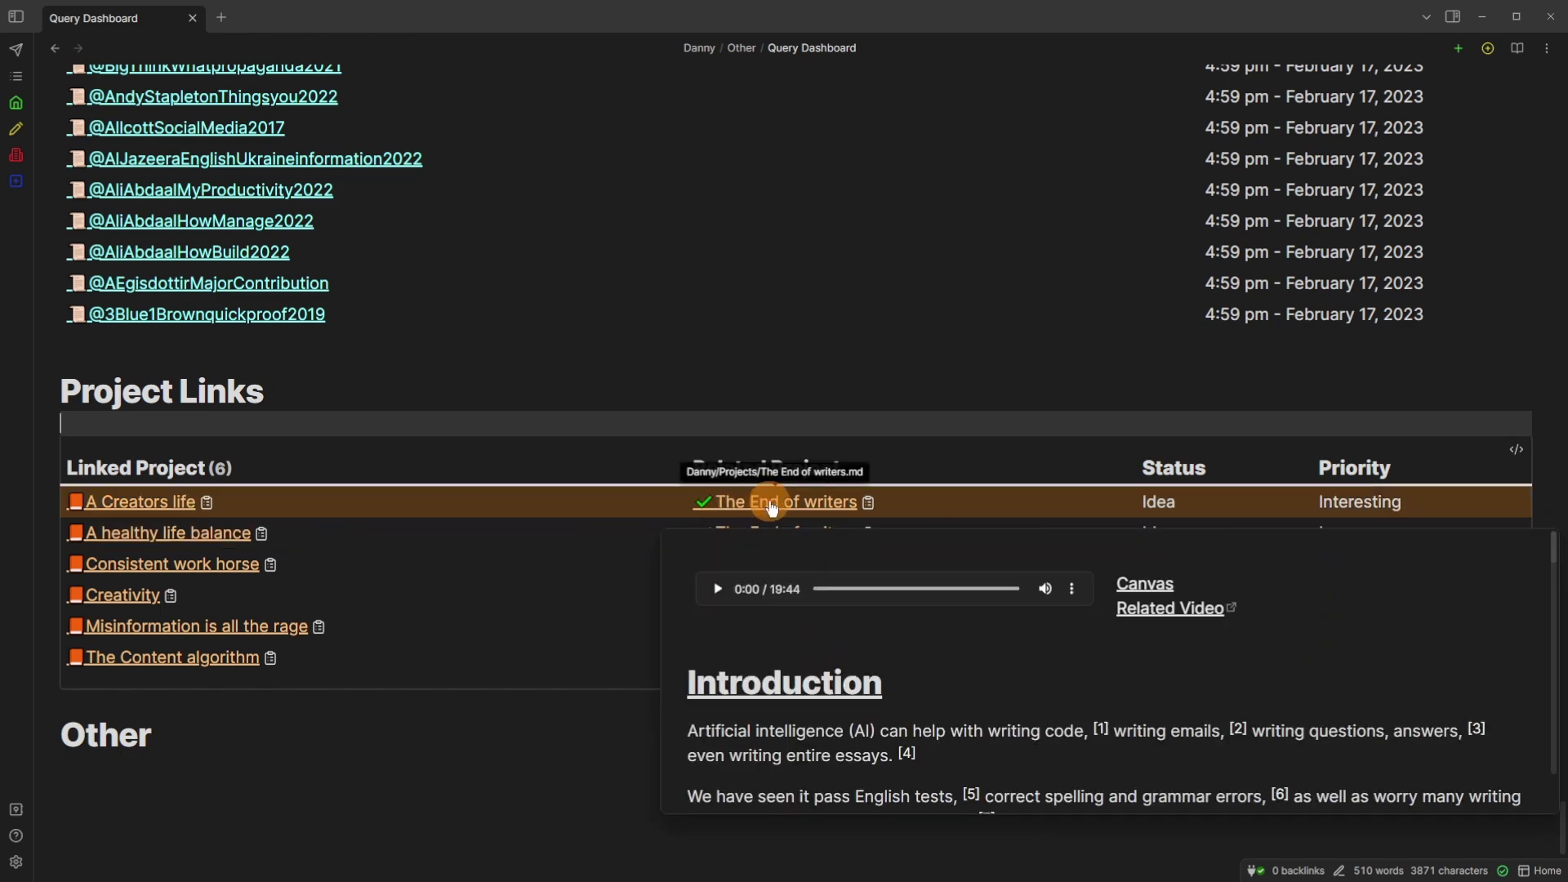
# Step: Open The End of writers project and preview its "Misinformation is all the rage" link in the Story section
pyautogui.click(772, 508)
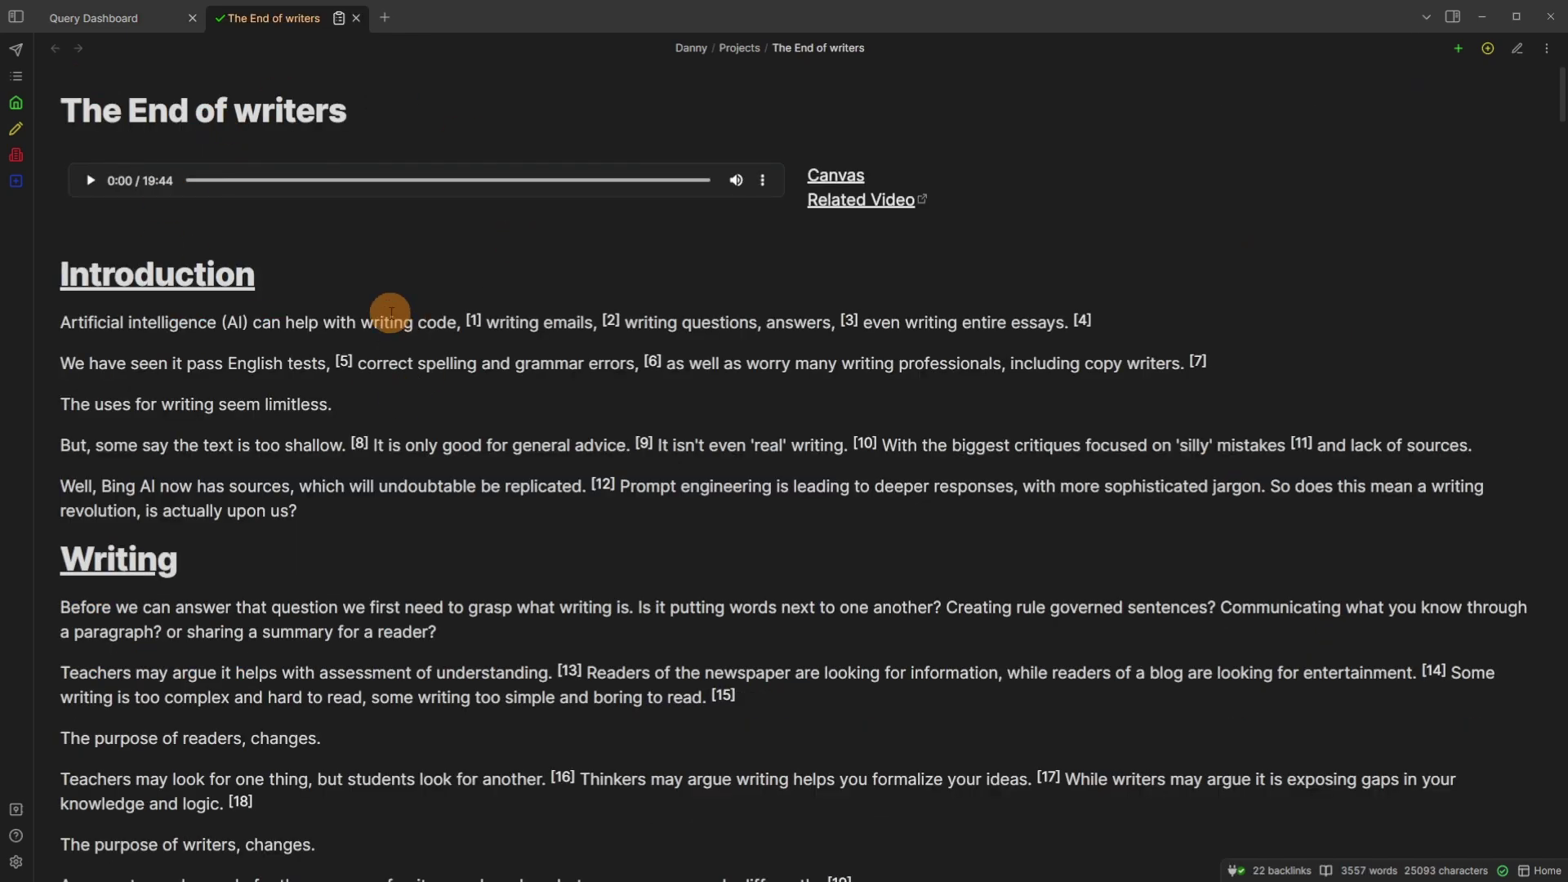
pyautogui.scroll(-10, 392, 335)
pyautogui.scroll(-10, 399, 330)
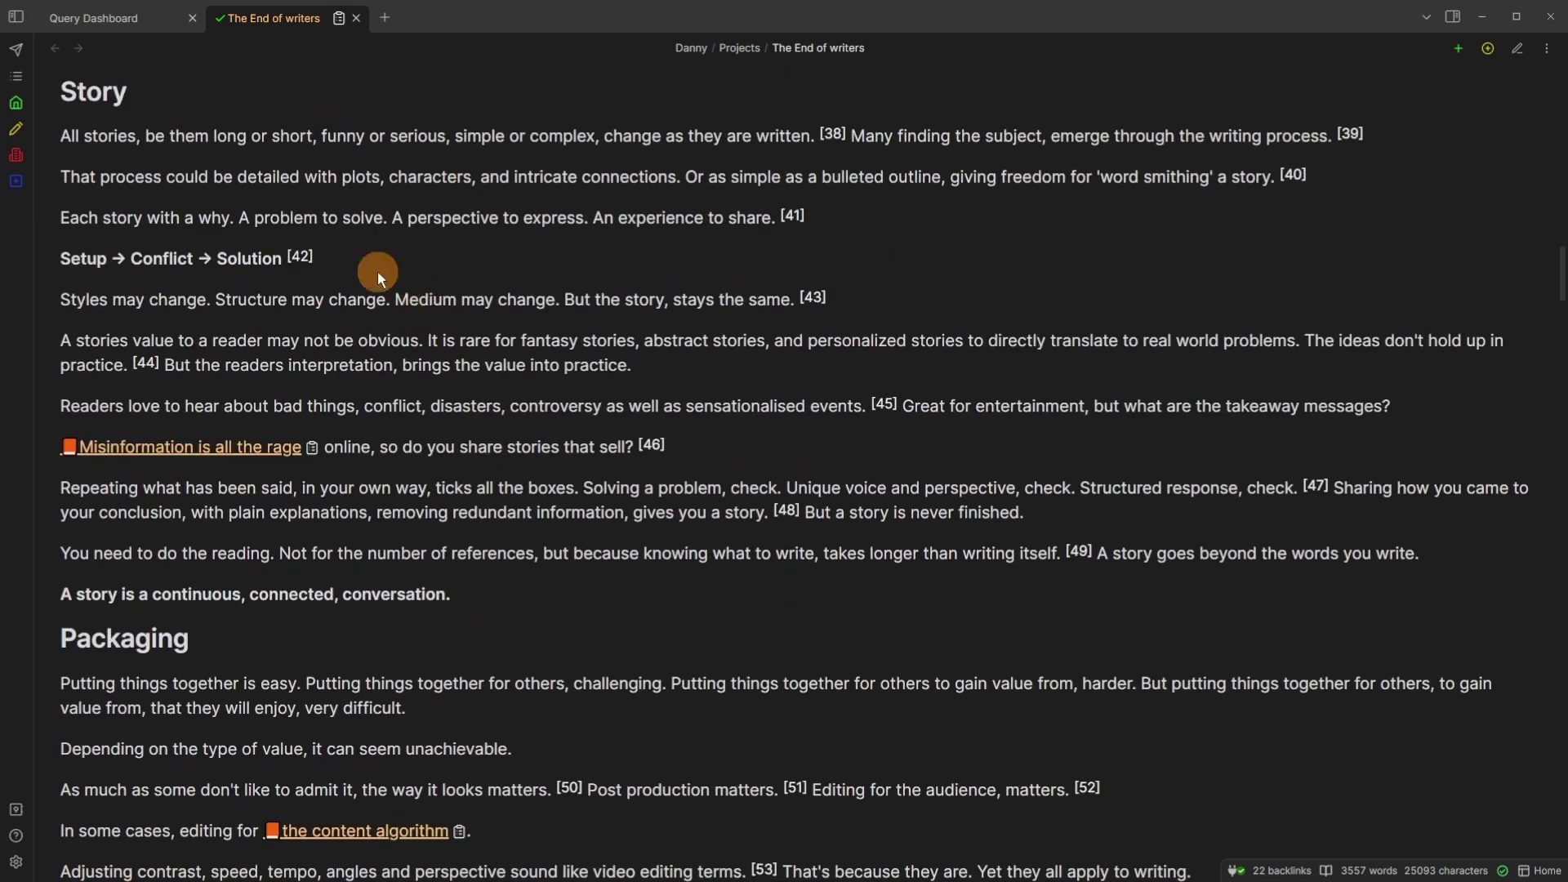
pyautogui.moveTo(217, 448)
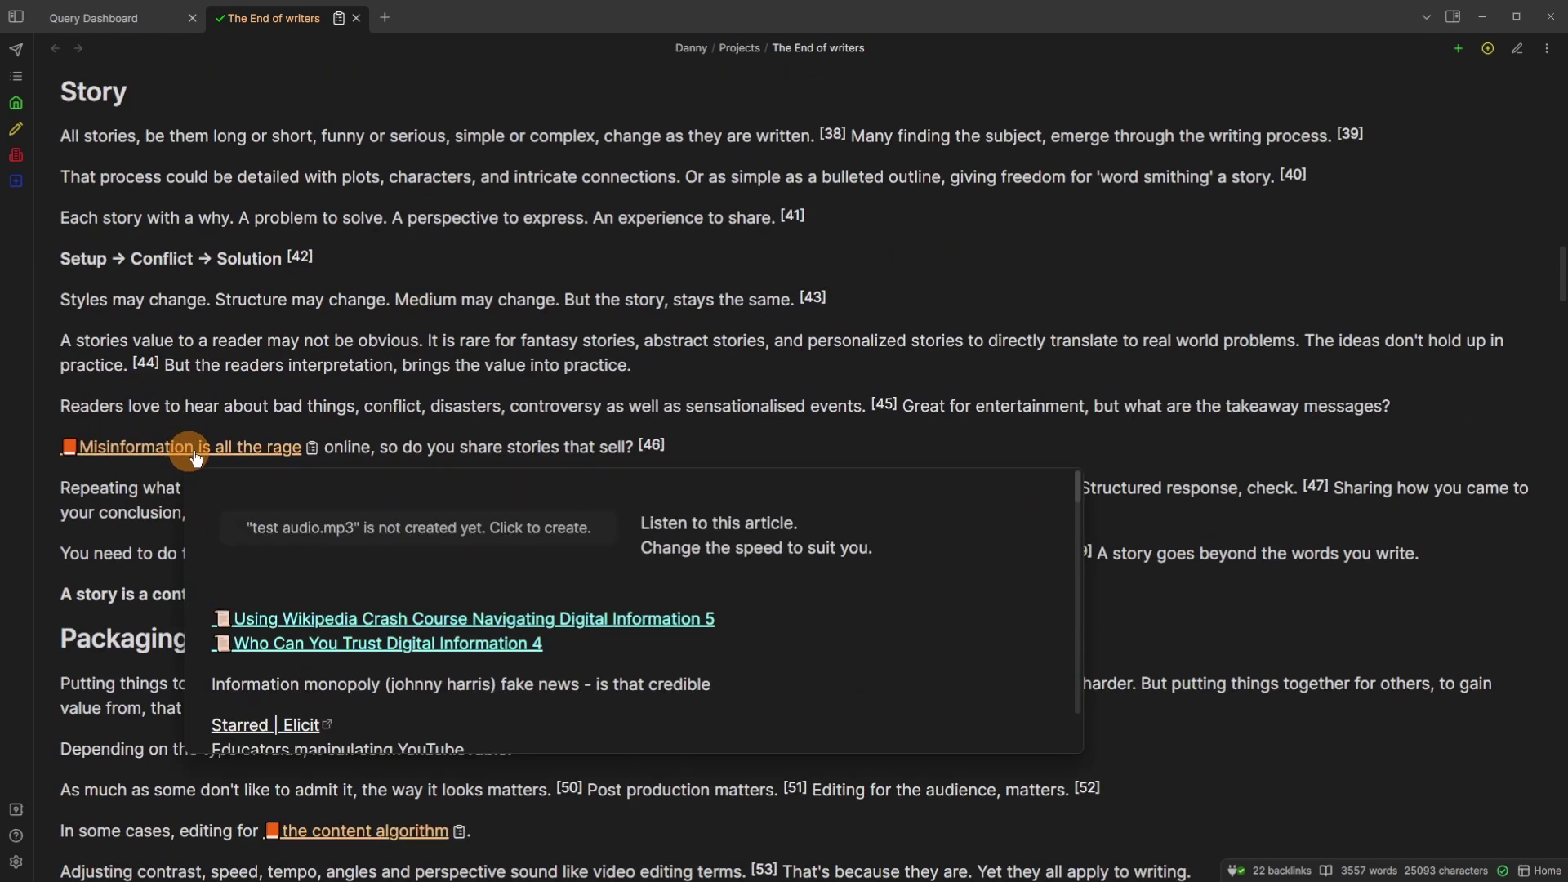
pyautogui.scroll(20, 351, 321)
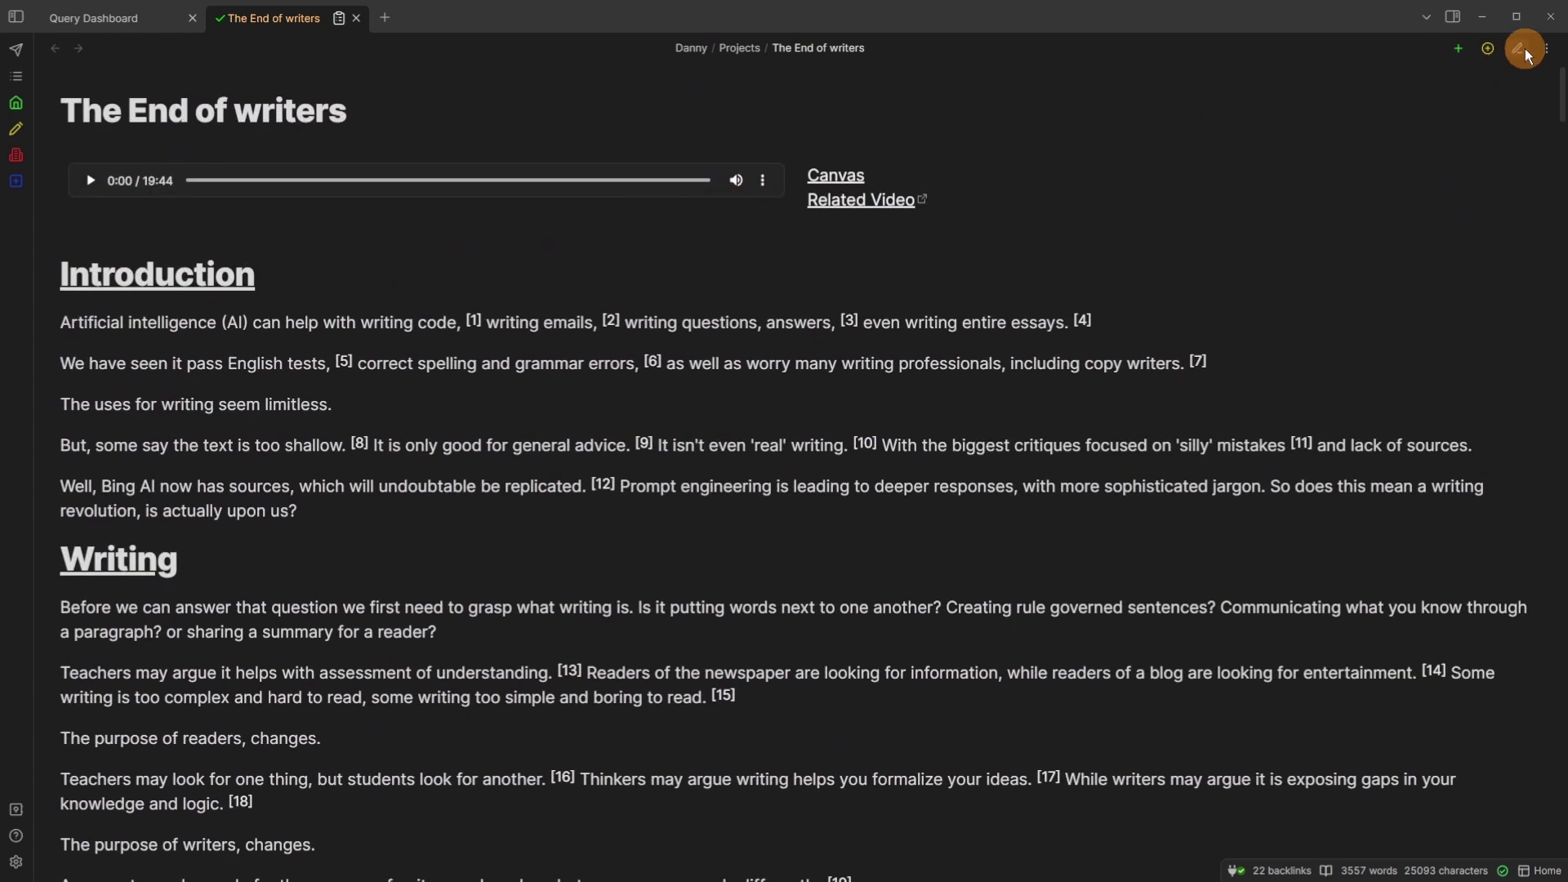
pyautogui.click(1521, 51)
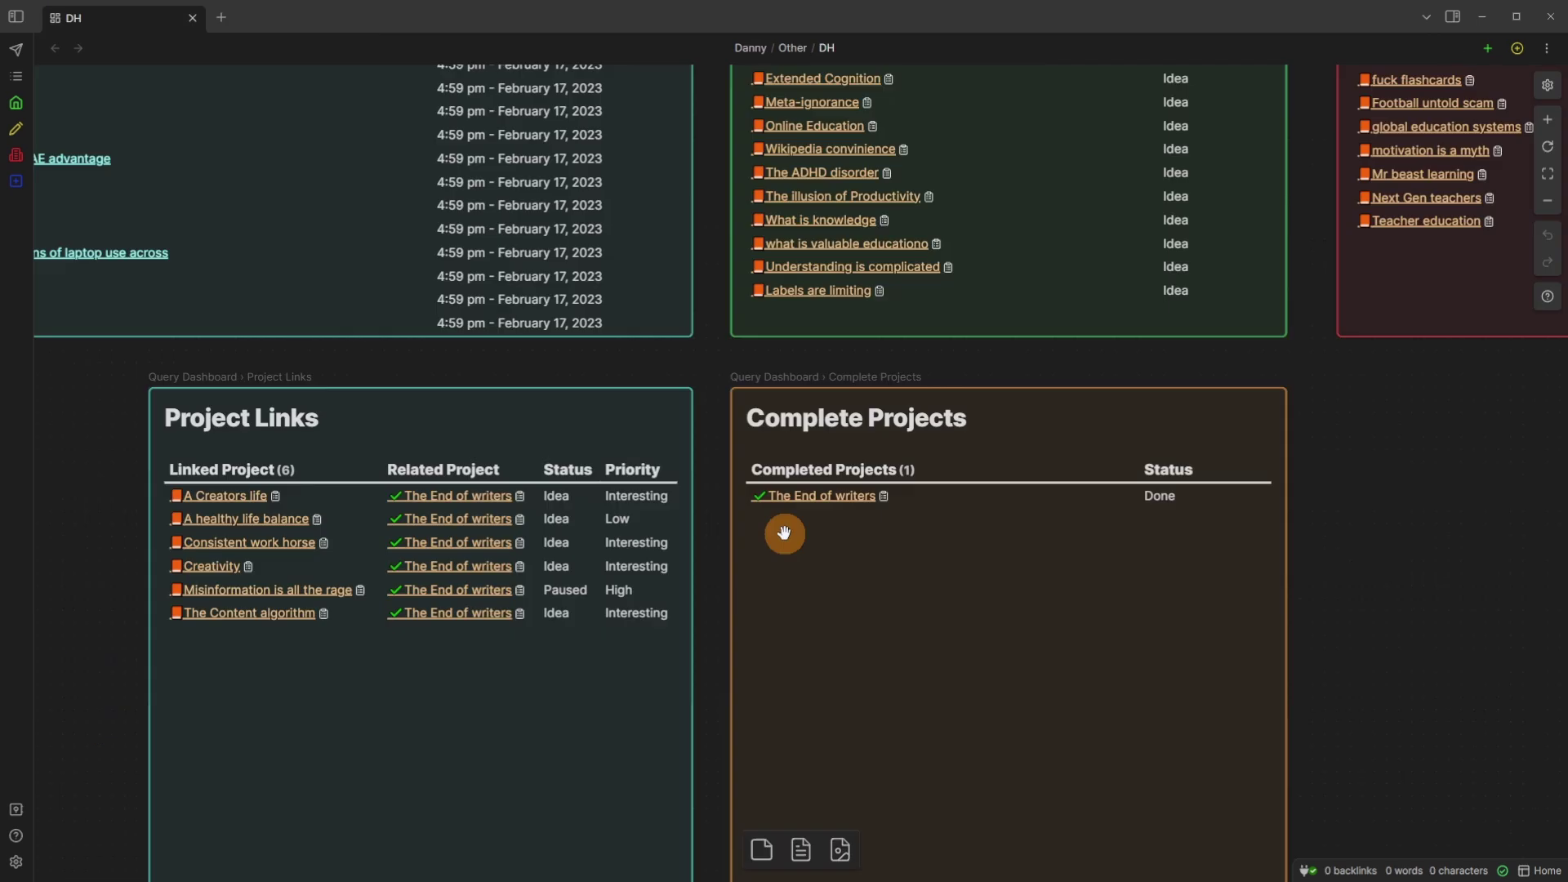
# Step: Review the Project Links card on the DH canvas, previewing The End of writers, and compare it with the Projects card
pyautogui.click(366, 418)
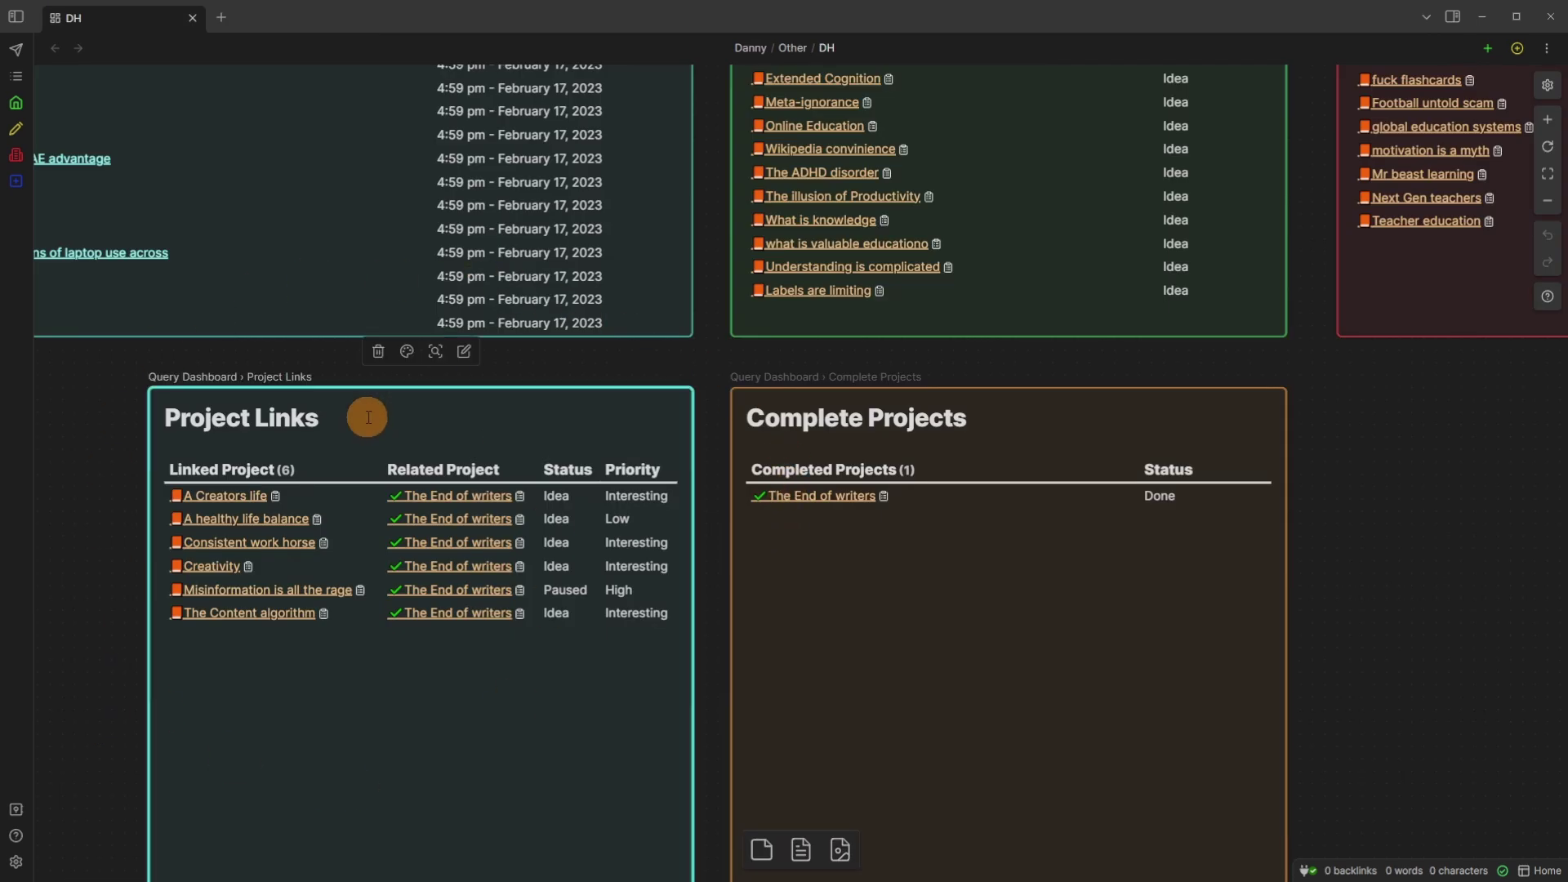
pyautogui.moveTo(467, 497)
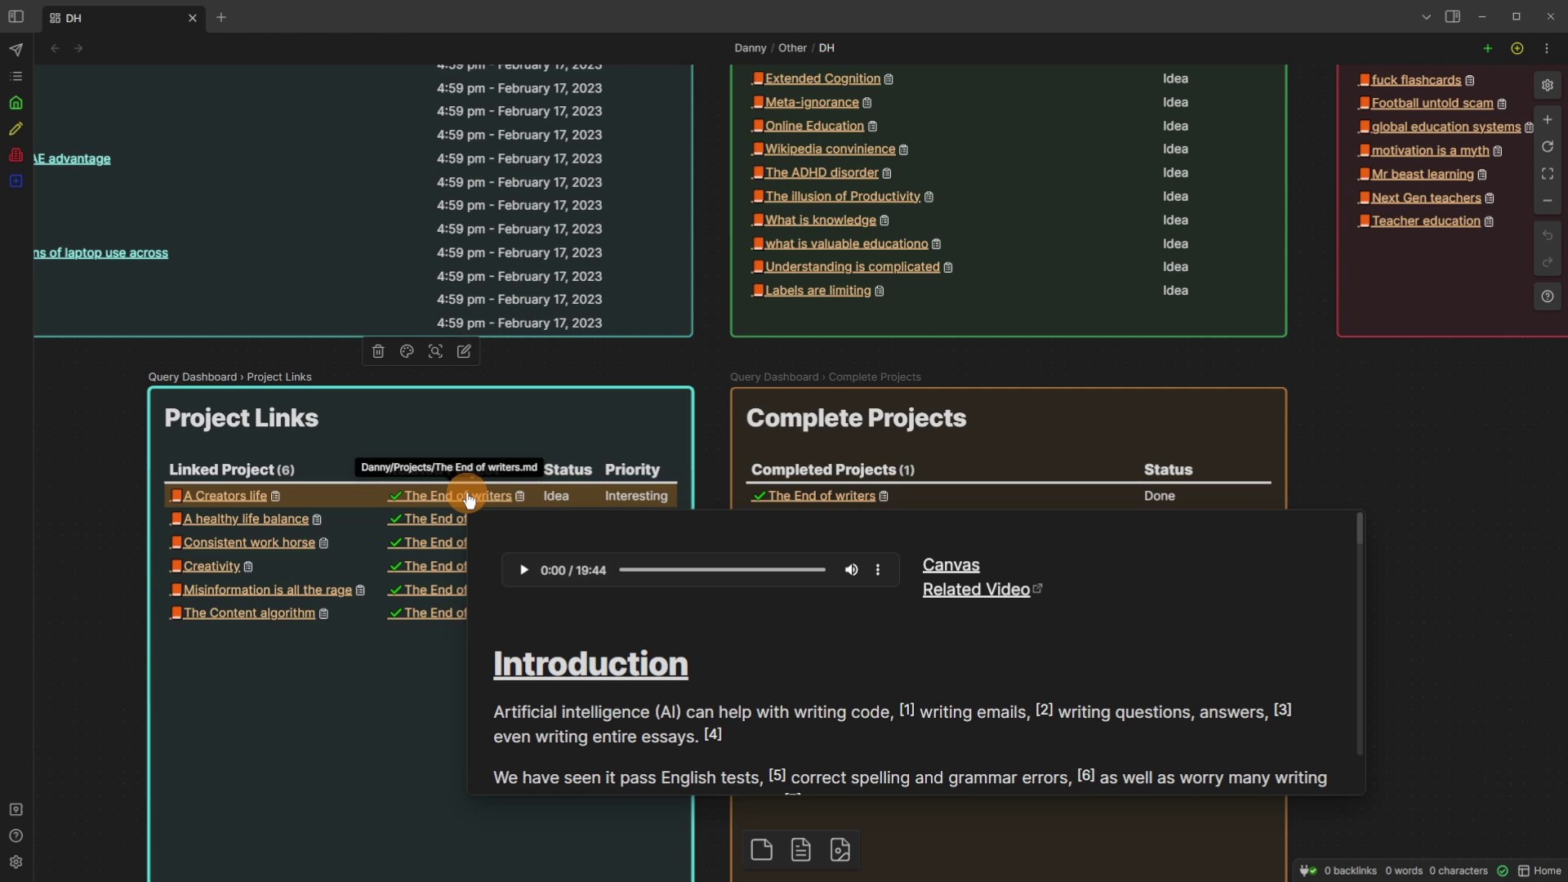
pyautogui.moveTo(211, 566)
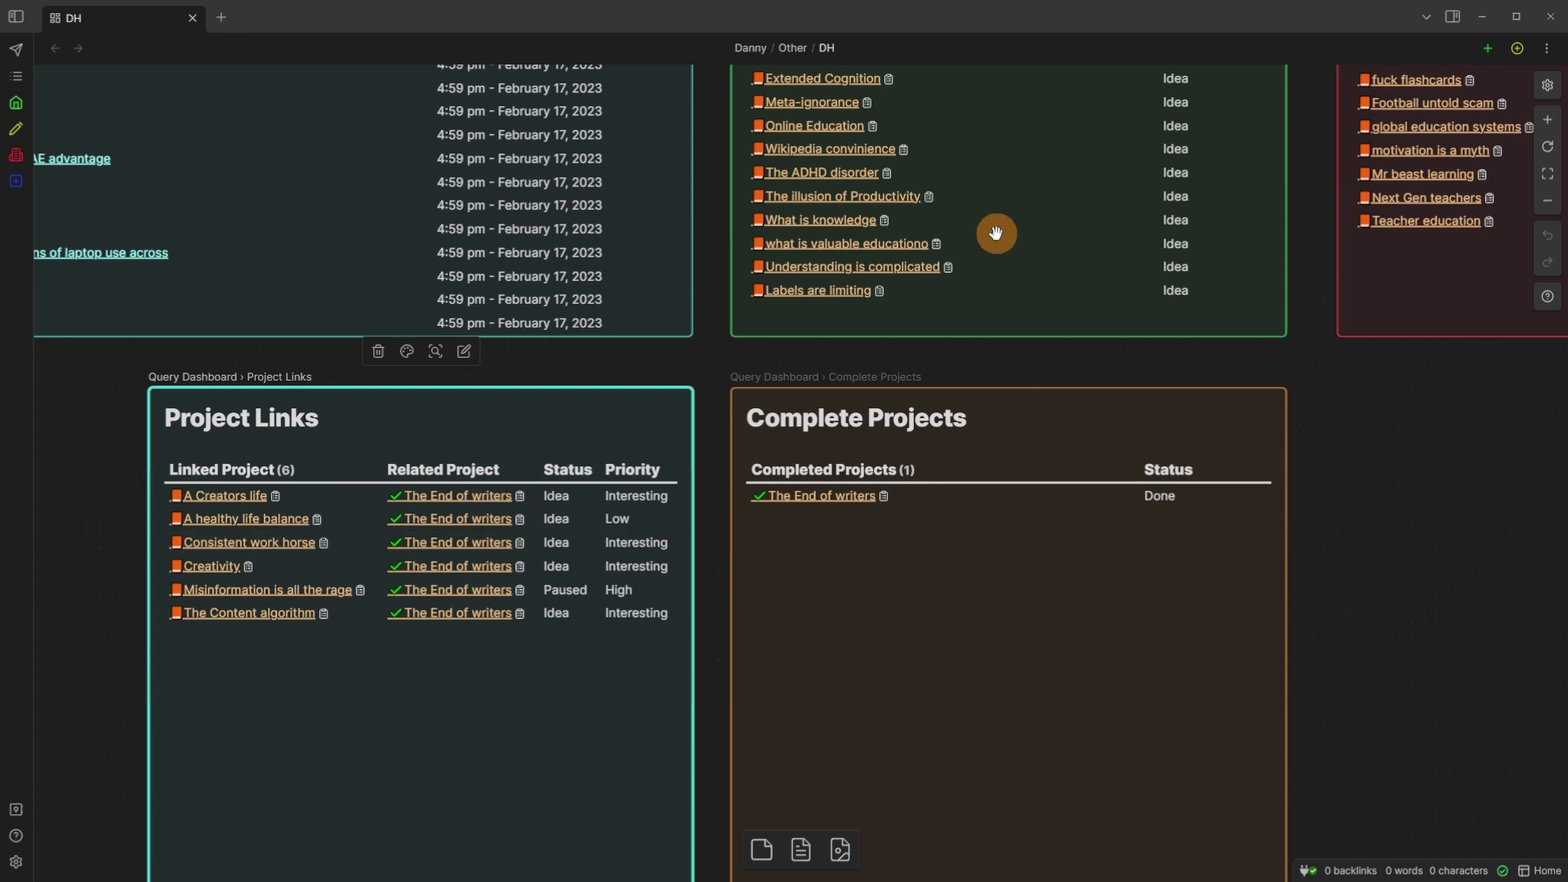
pyautogui.scroll(6, 1042, 213)
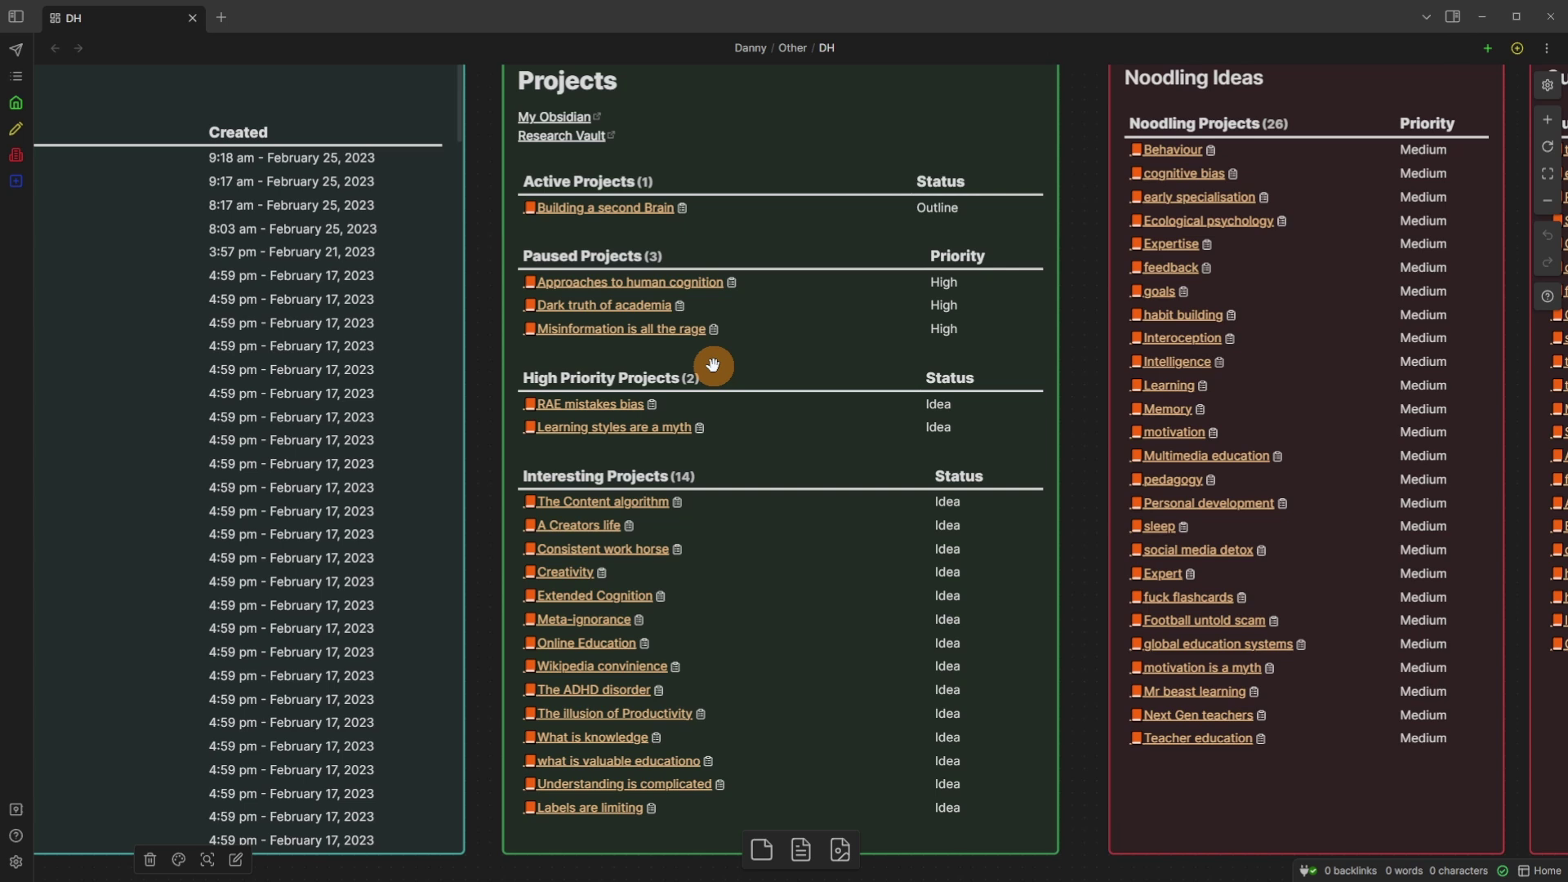
pyautogui.scroll(-6, 713, 365)
# Step: Open the fields of the A Creators life project from Project Links and view its Status and Priority options
pyautogui.click(333, 519)
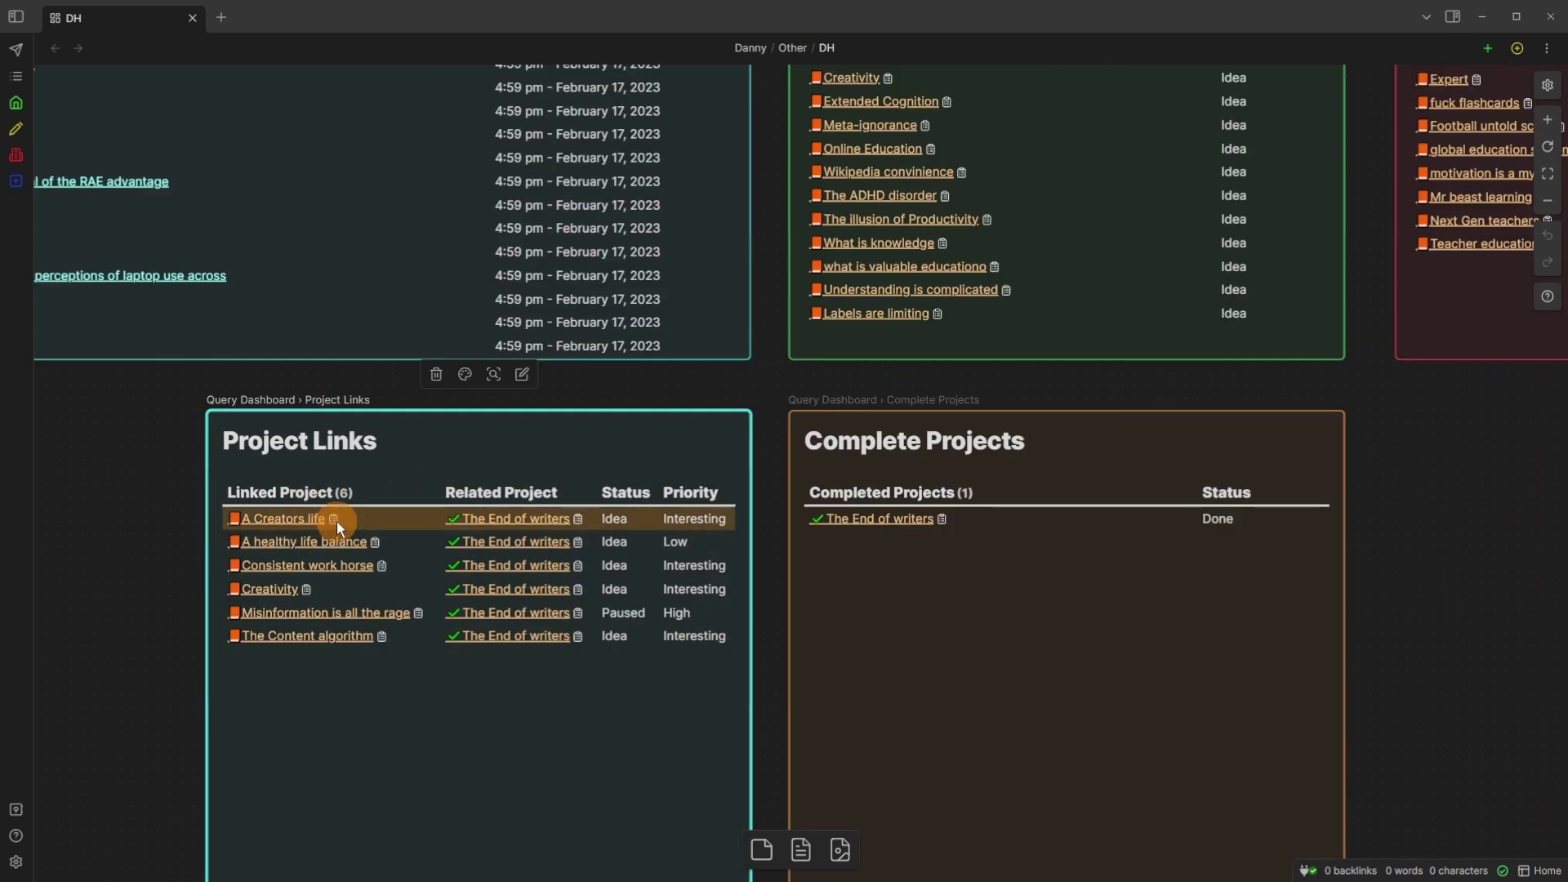
pyautogui.click(583, 439)
pyautogui.click(582, 450)
pyautogui.click(722, 455)
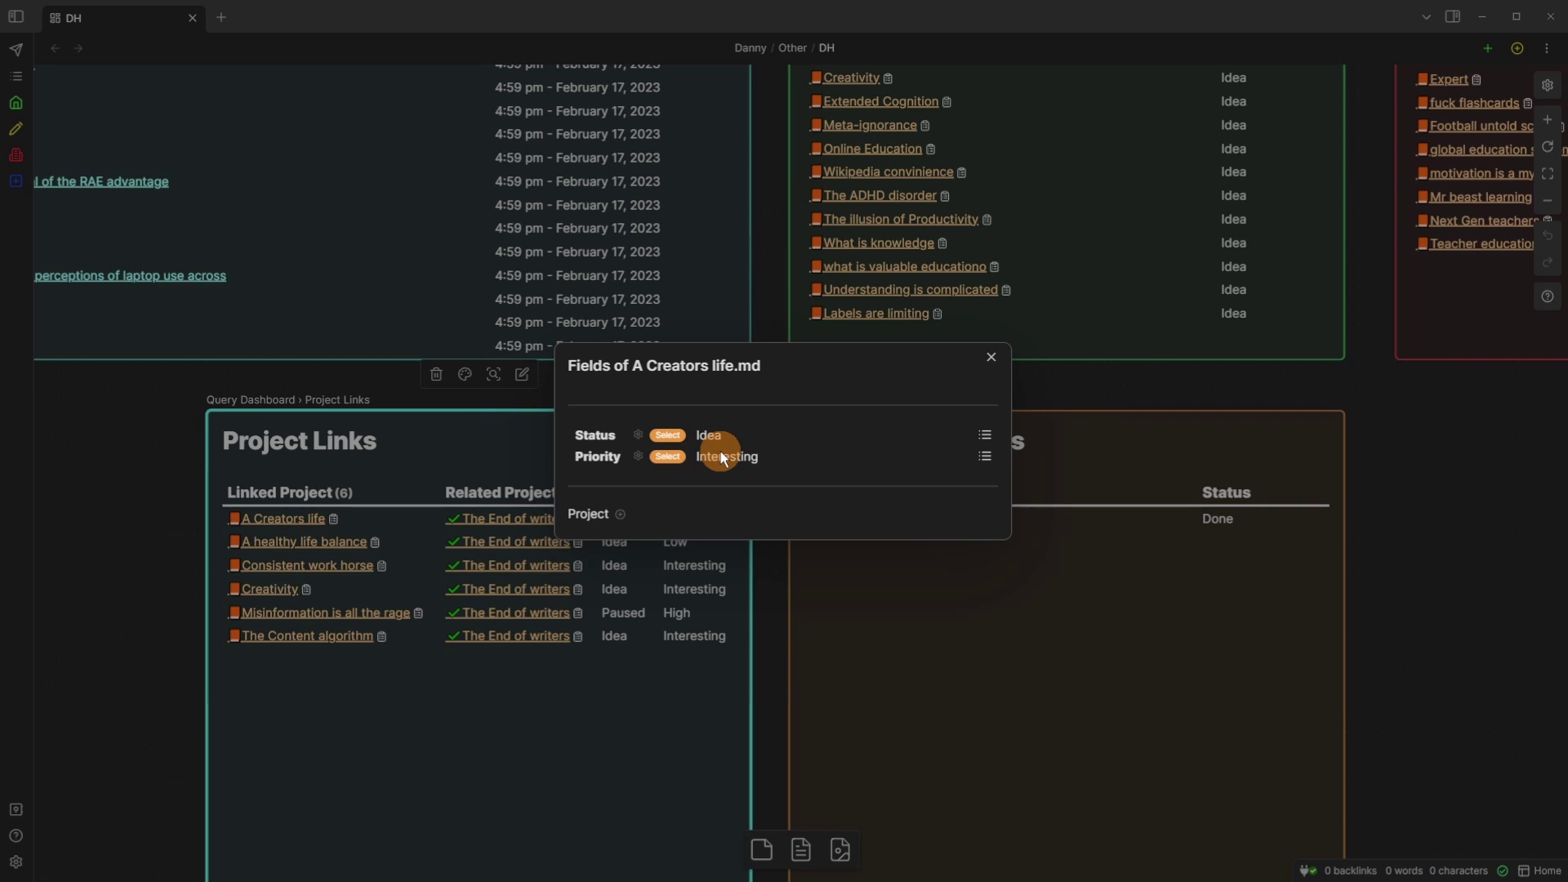
pyautogui.click(984, 439)
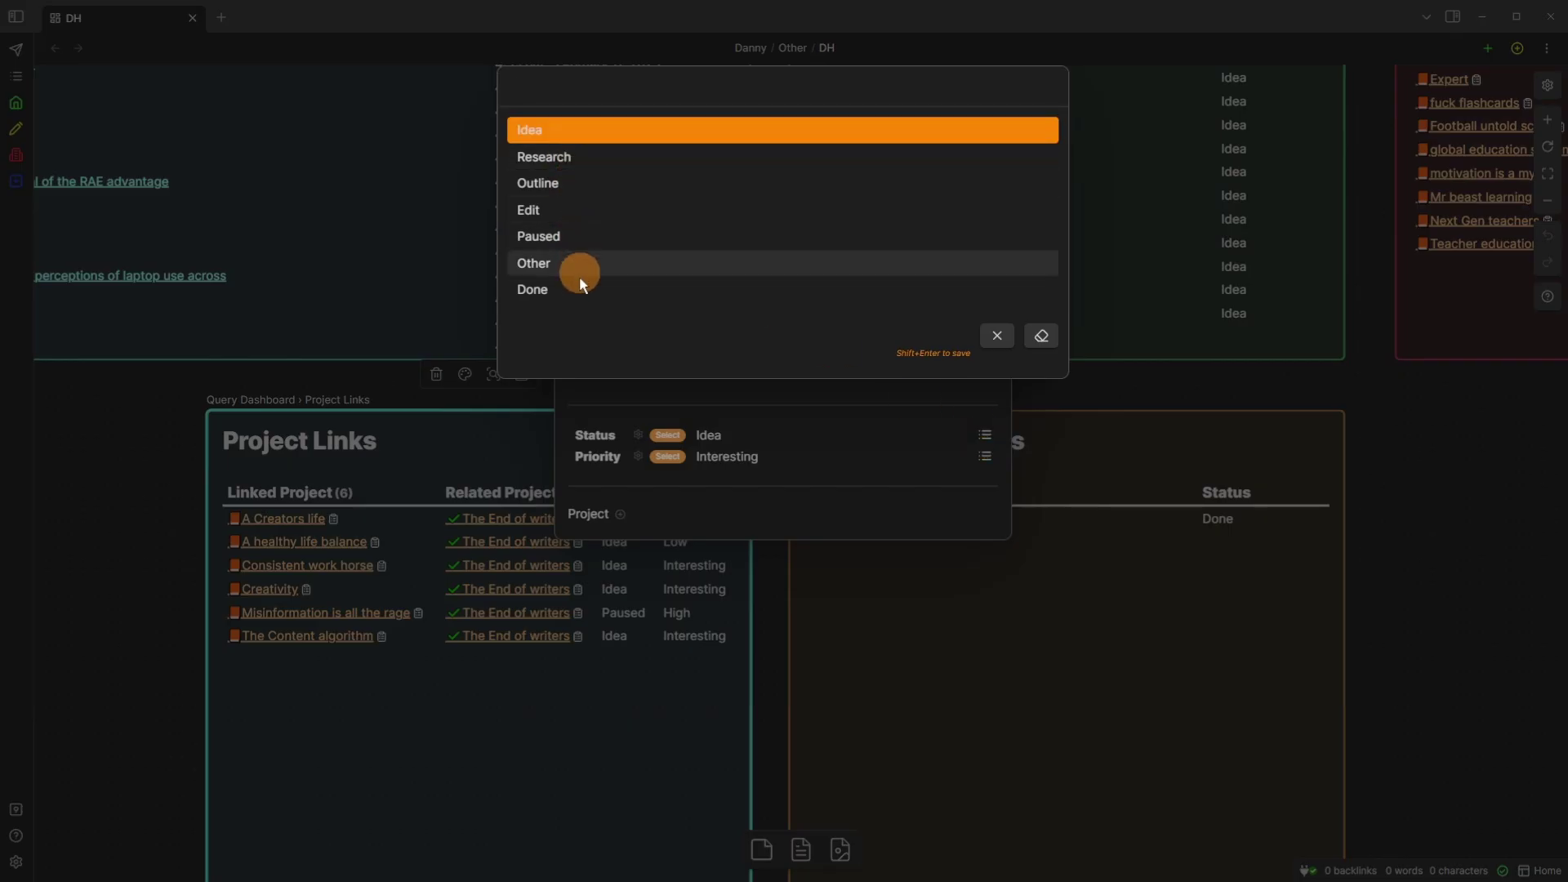
pyautogui.click(781, 419)
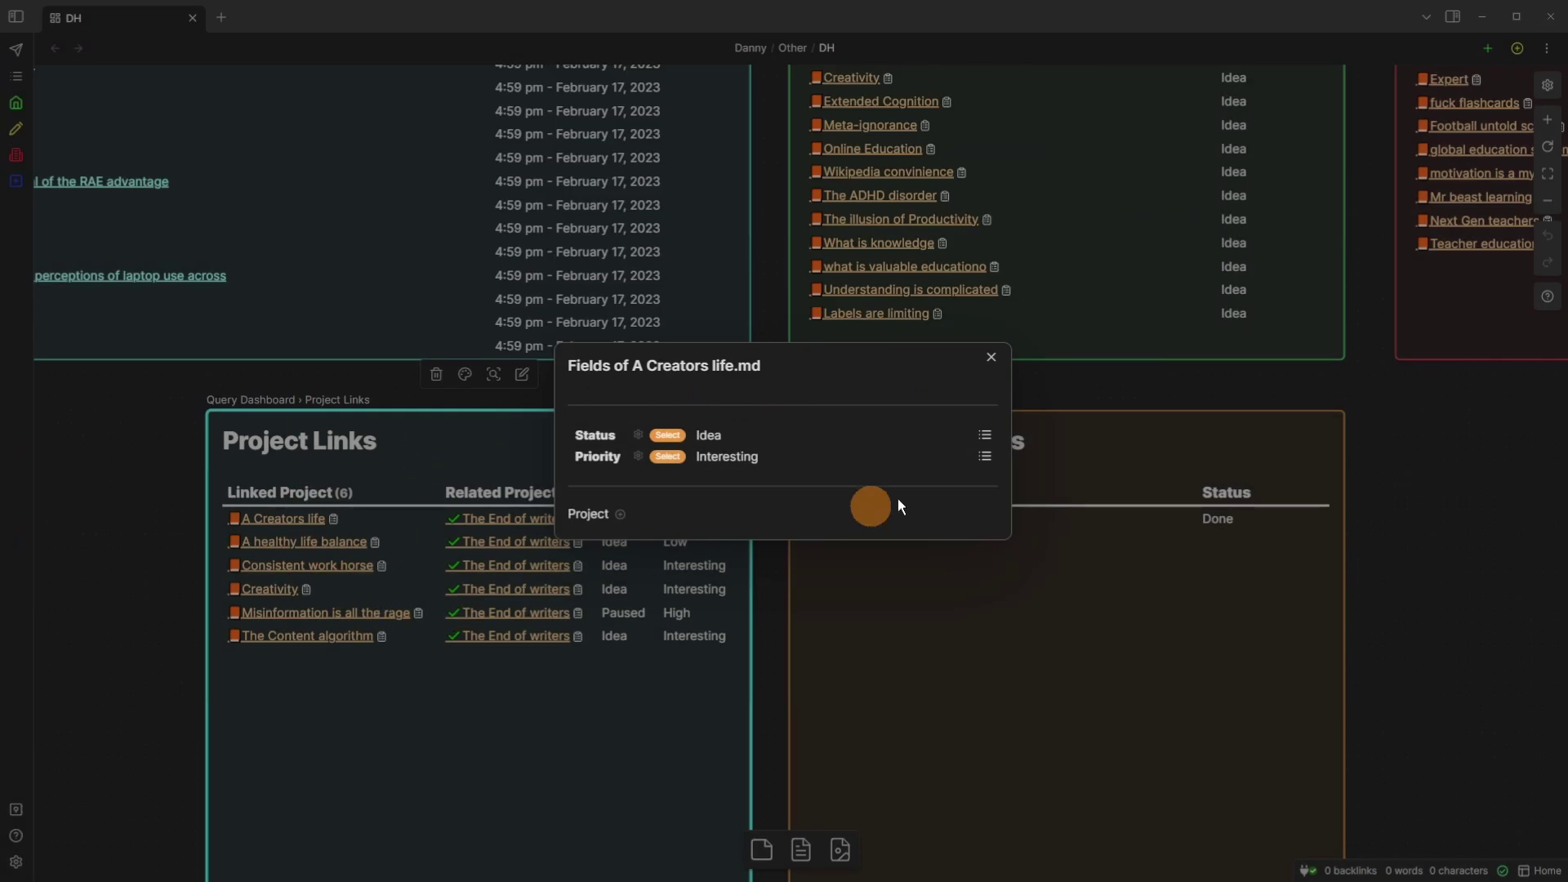
pyautogui.click(986, 455)
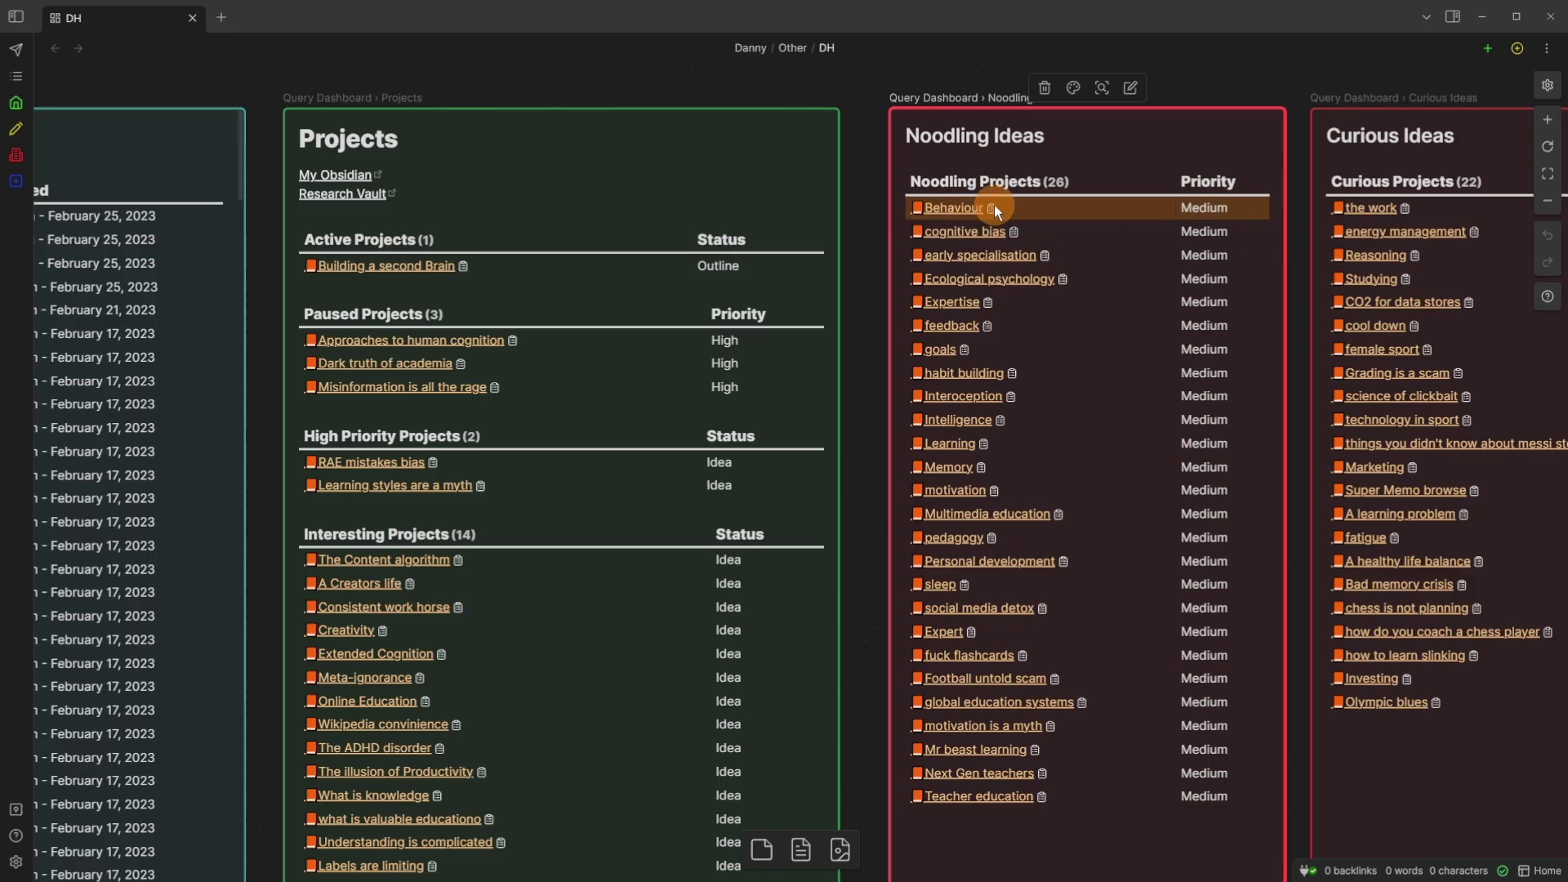
# Step: Set the Status of the Behaviour project in Noodling Ideas to Research
pyautogui.click(992, 208)
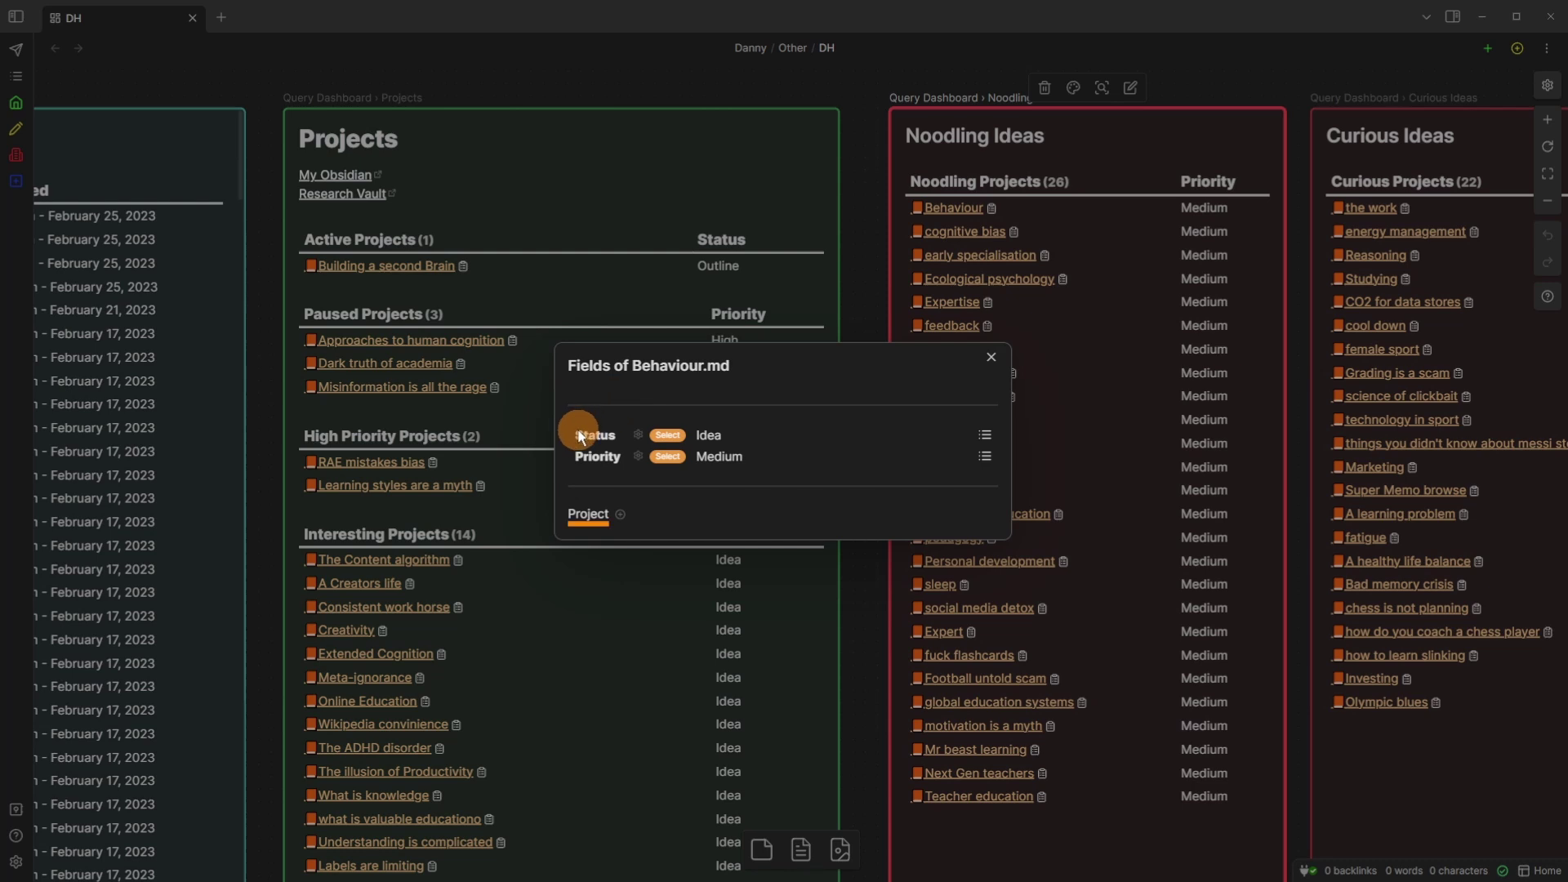
pyautogui.click(985, 437)
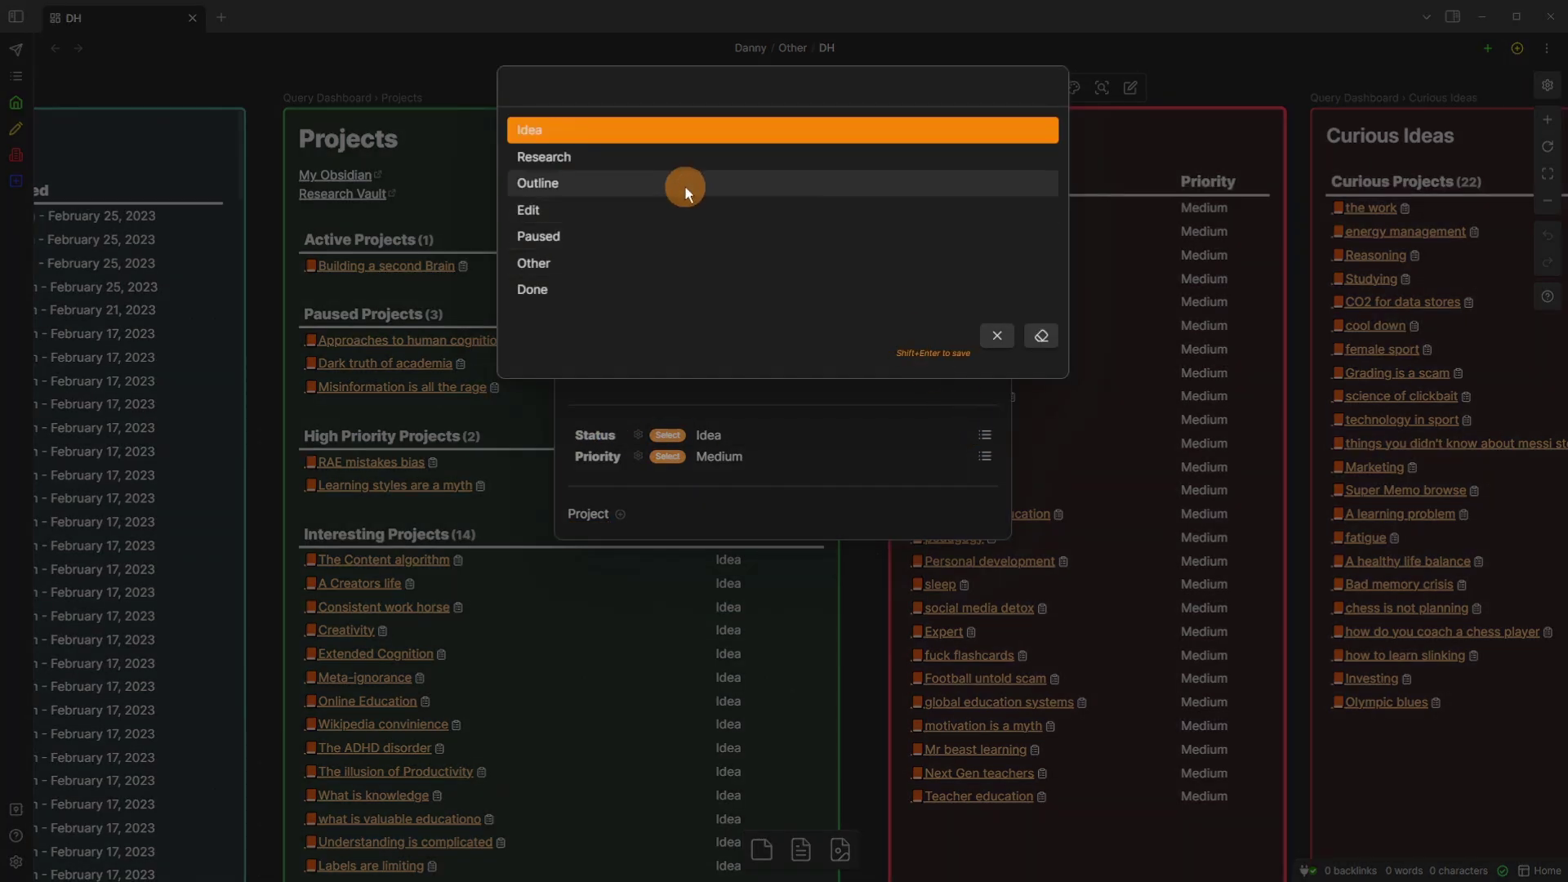
pyautogui.click(634, 155)
pyautogui.click(877, 227)
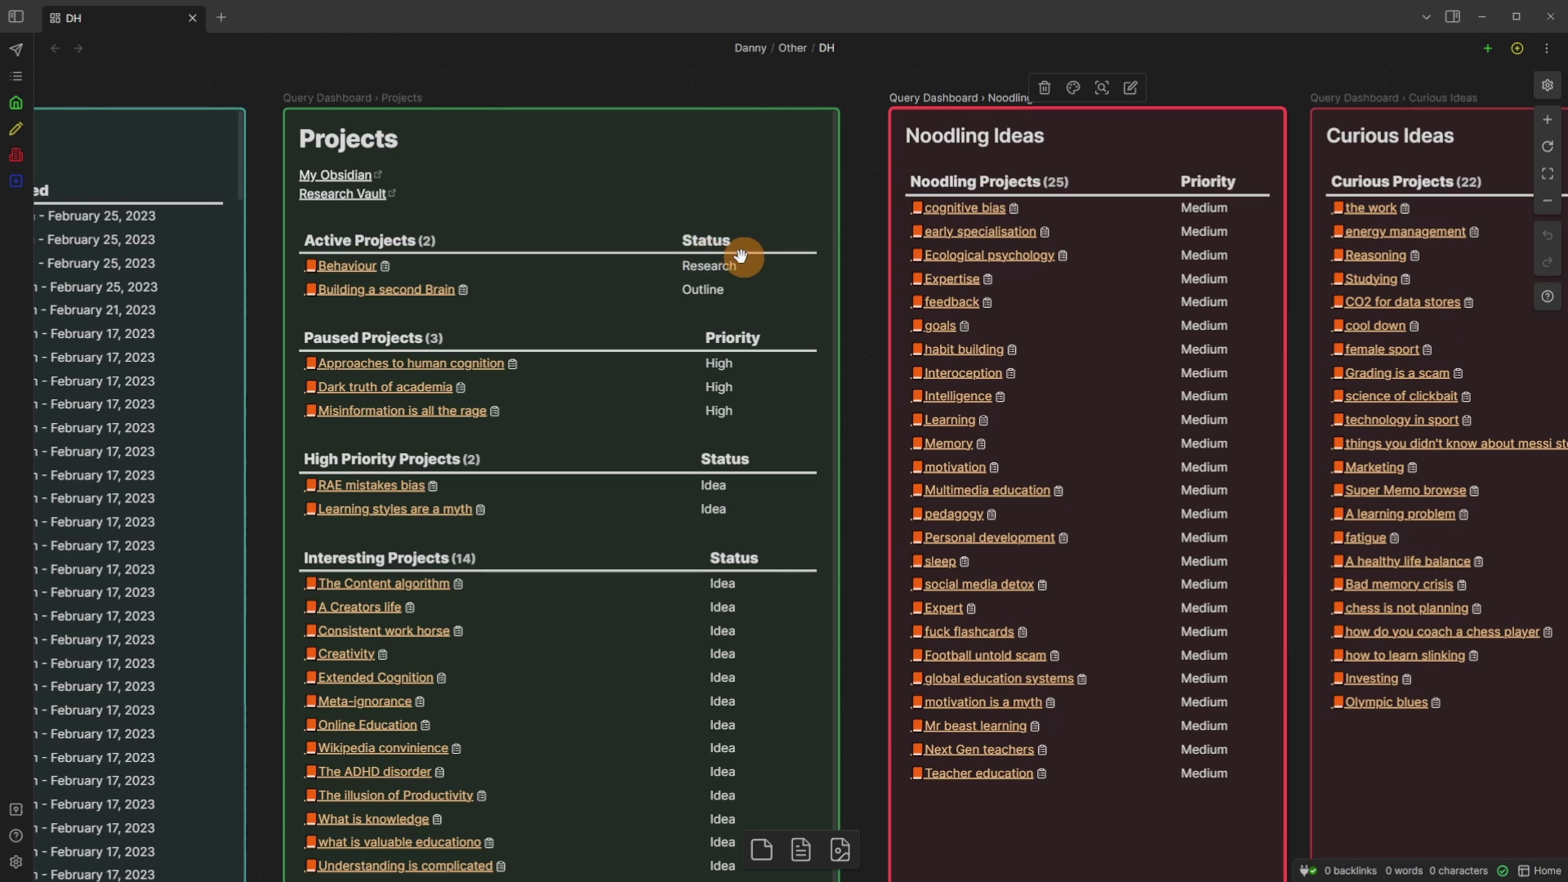
# Step: Set the Behaviour project's Status back to Idea from the Active Projects list
pyautogui.click(392, 261)
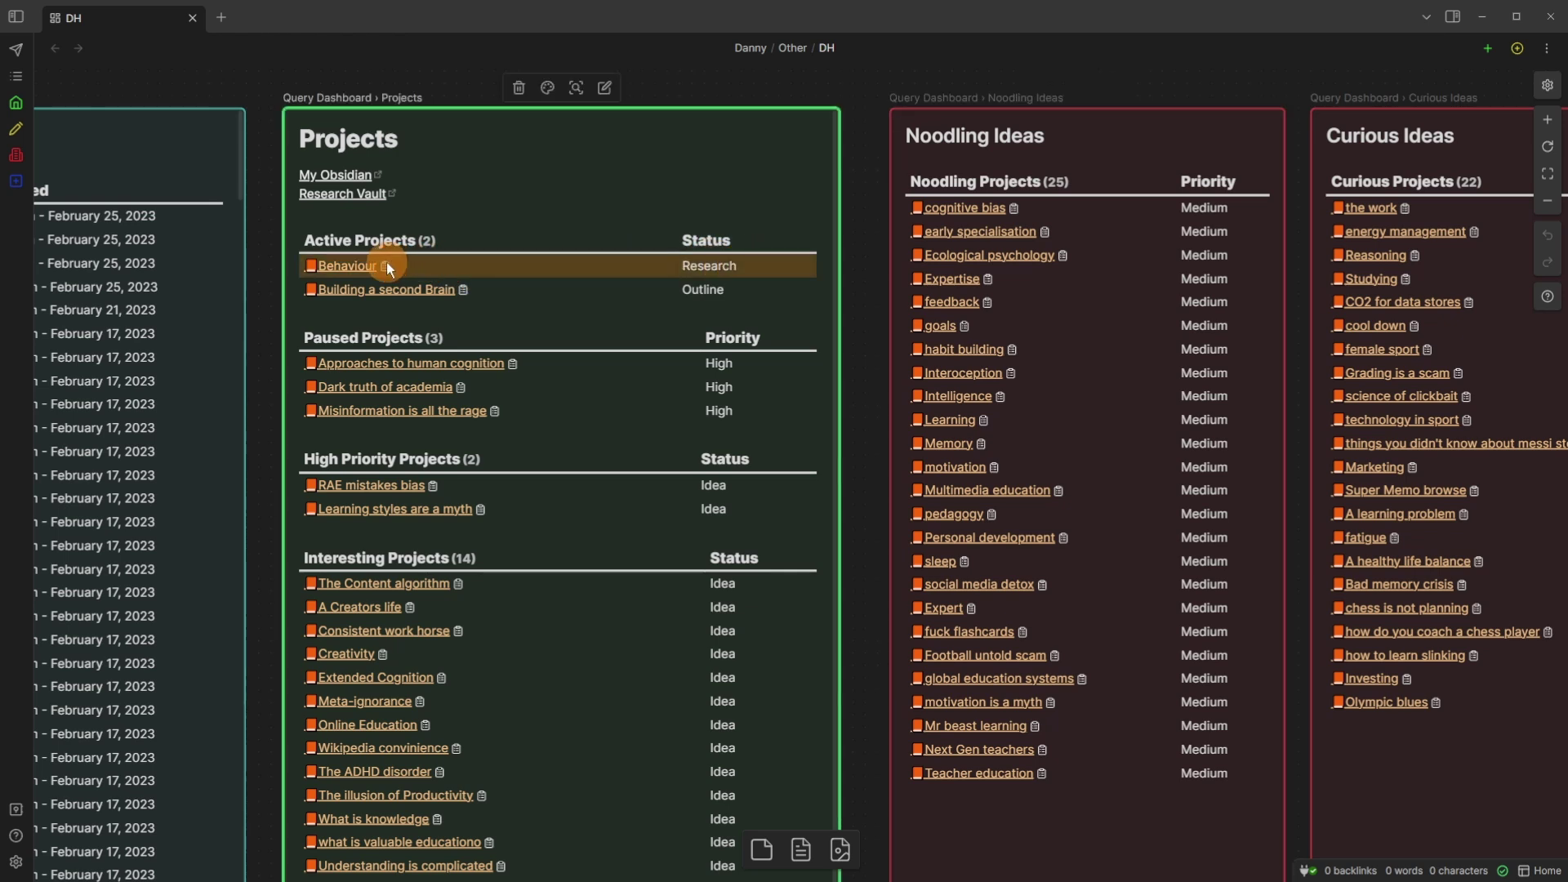
pyautogui.click(385, 263)
pyautogui.click(988, 434)
pyautogui.click(605, 132)
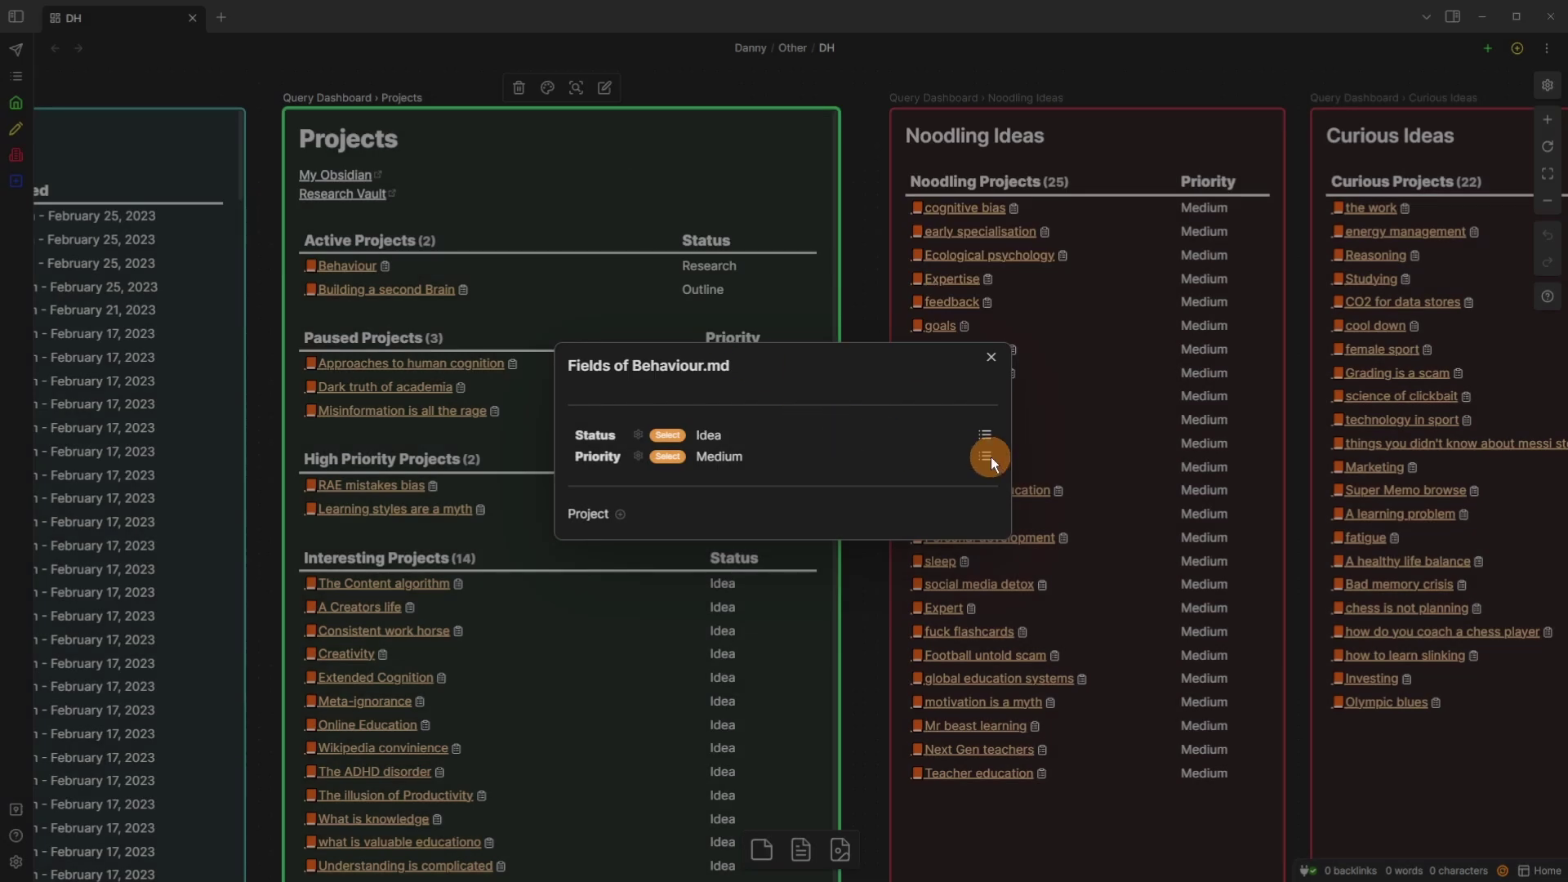
# Step: Set the Behaviour project's Priority to High and close its fields
pyautogui.click(979, 455)
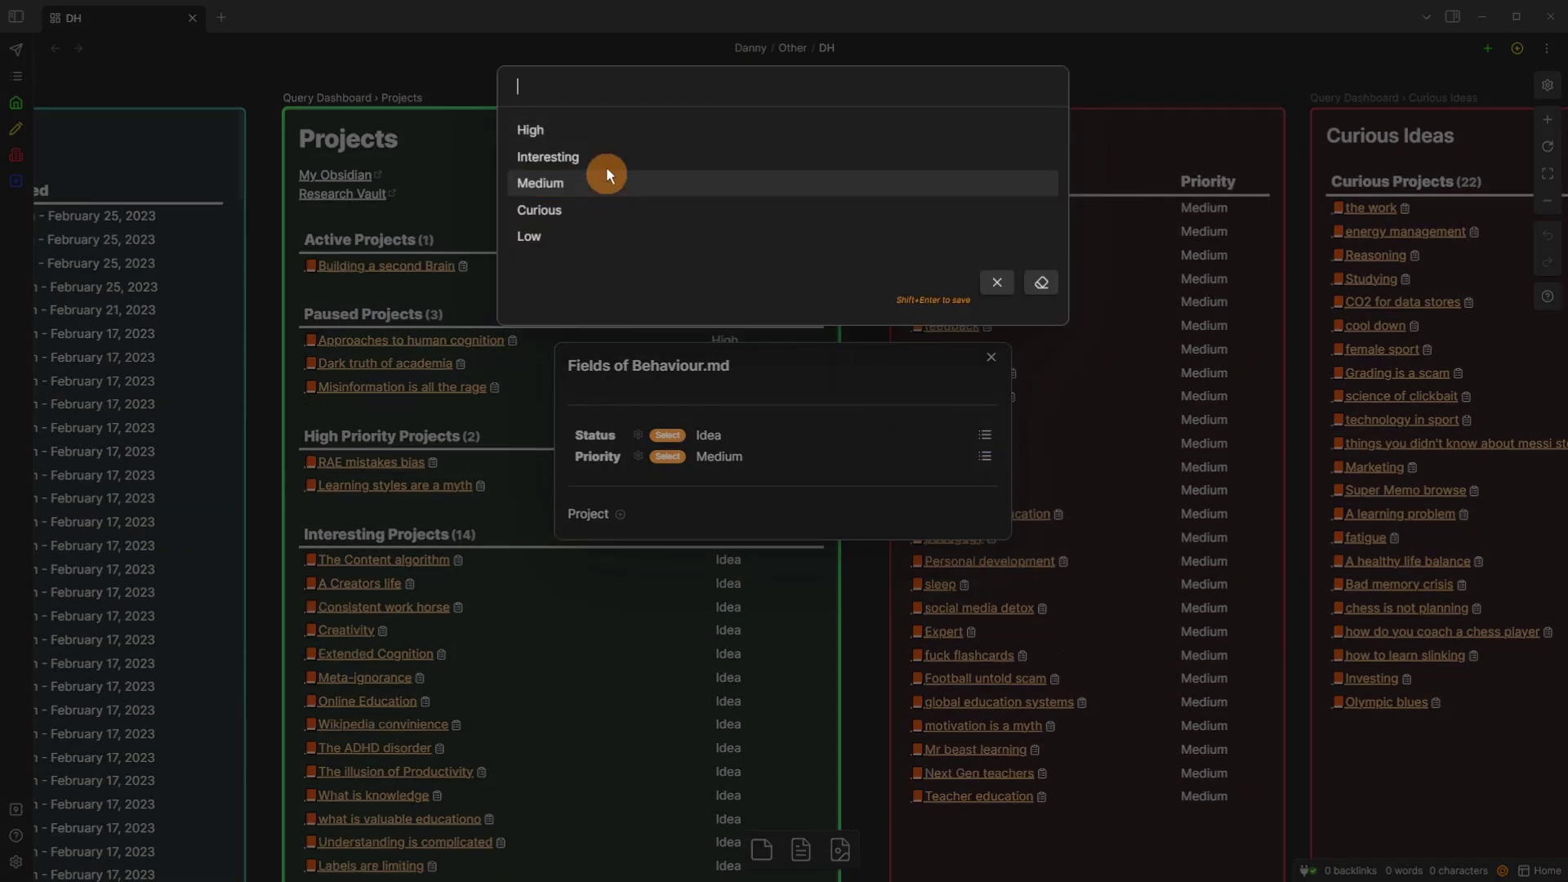
pyautogui.click(599, 126)
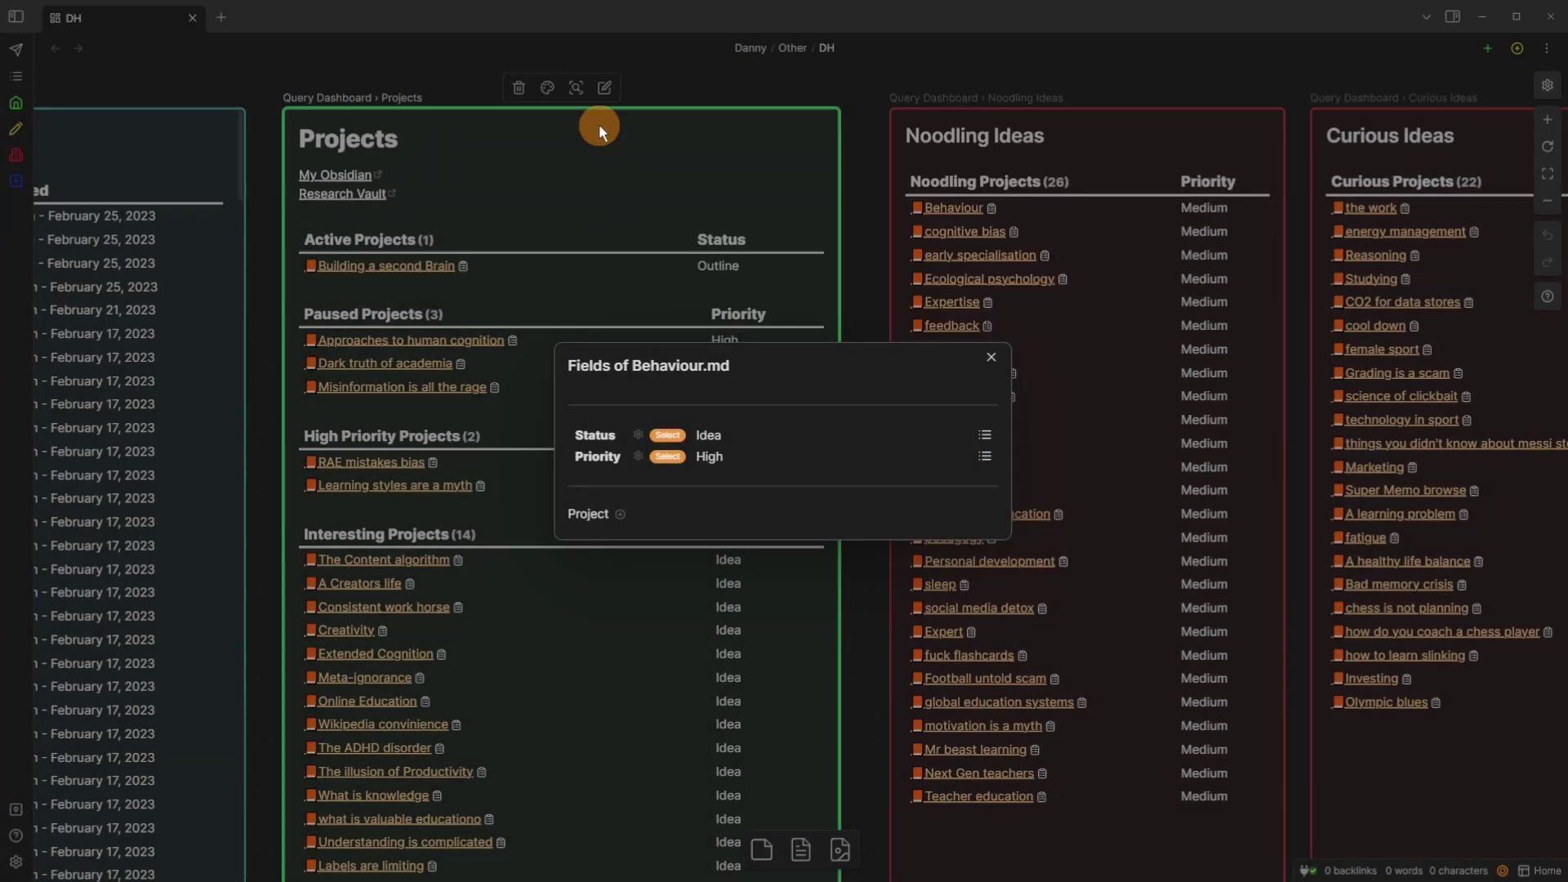
pyautogui.click(855, 183)
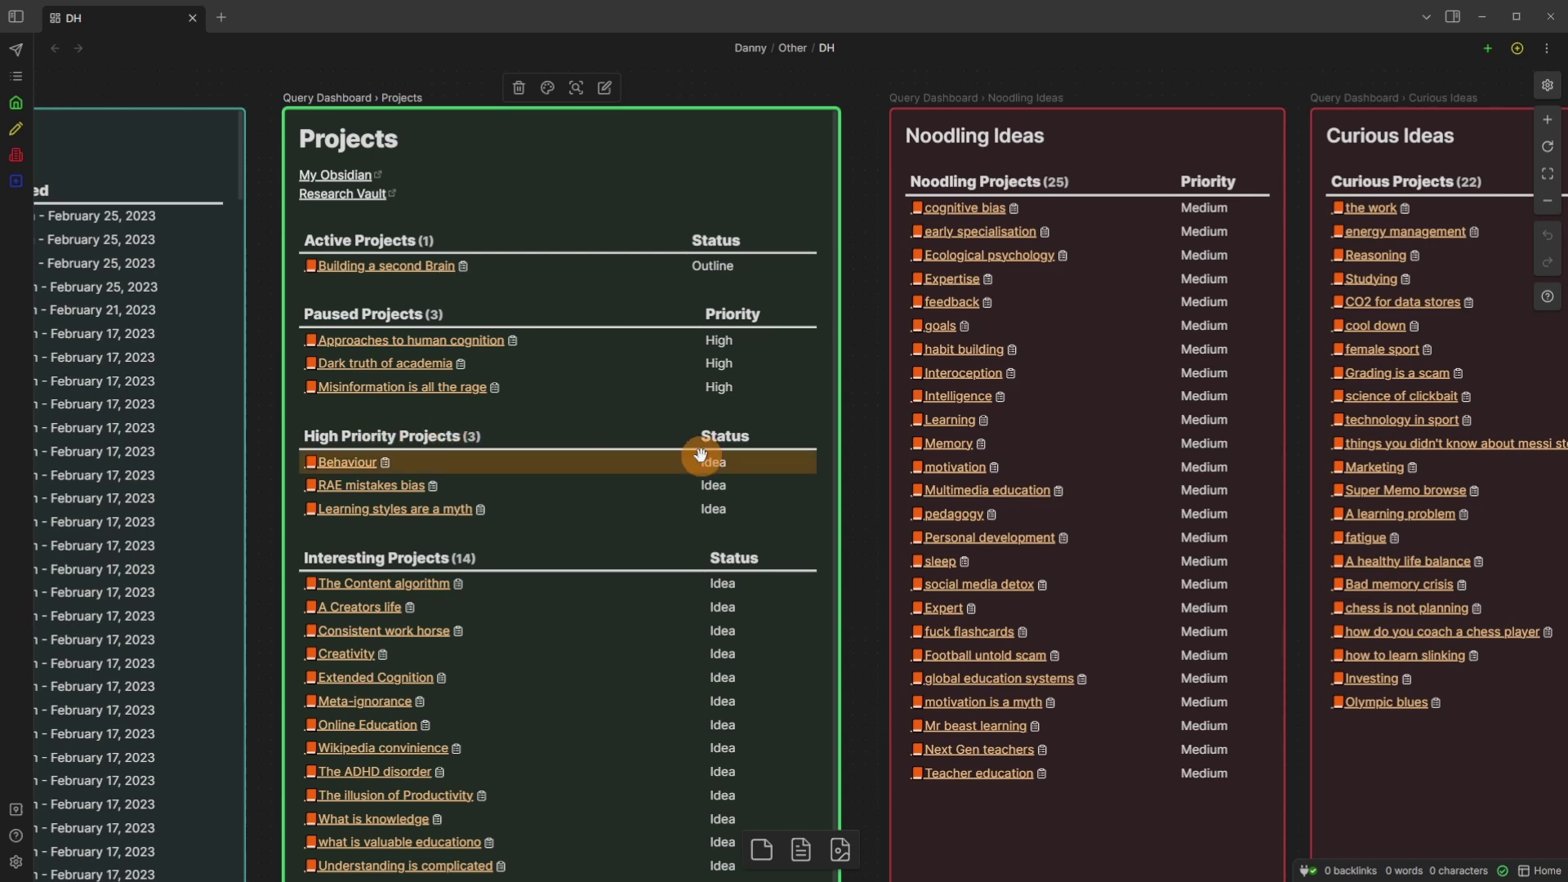
# Step: Set the Behaviour project's Priority to Medium from the High Priority Projects list and close its fields
pyautogui.click(385, 463)
pyautogui.click(984, 454)
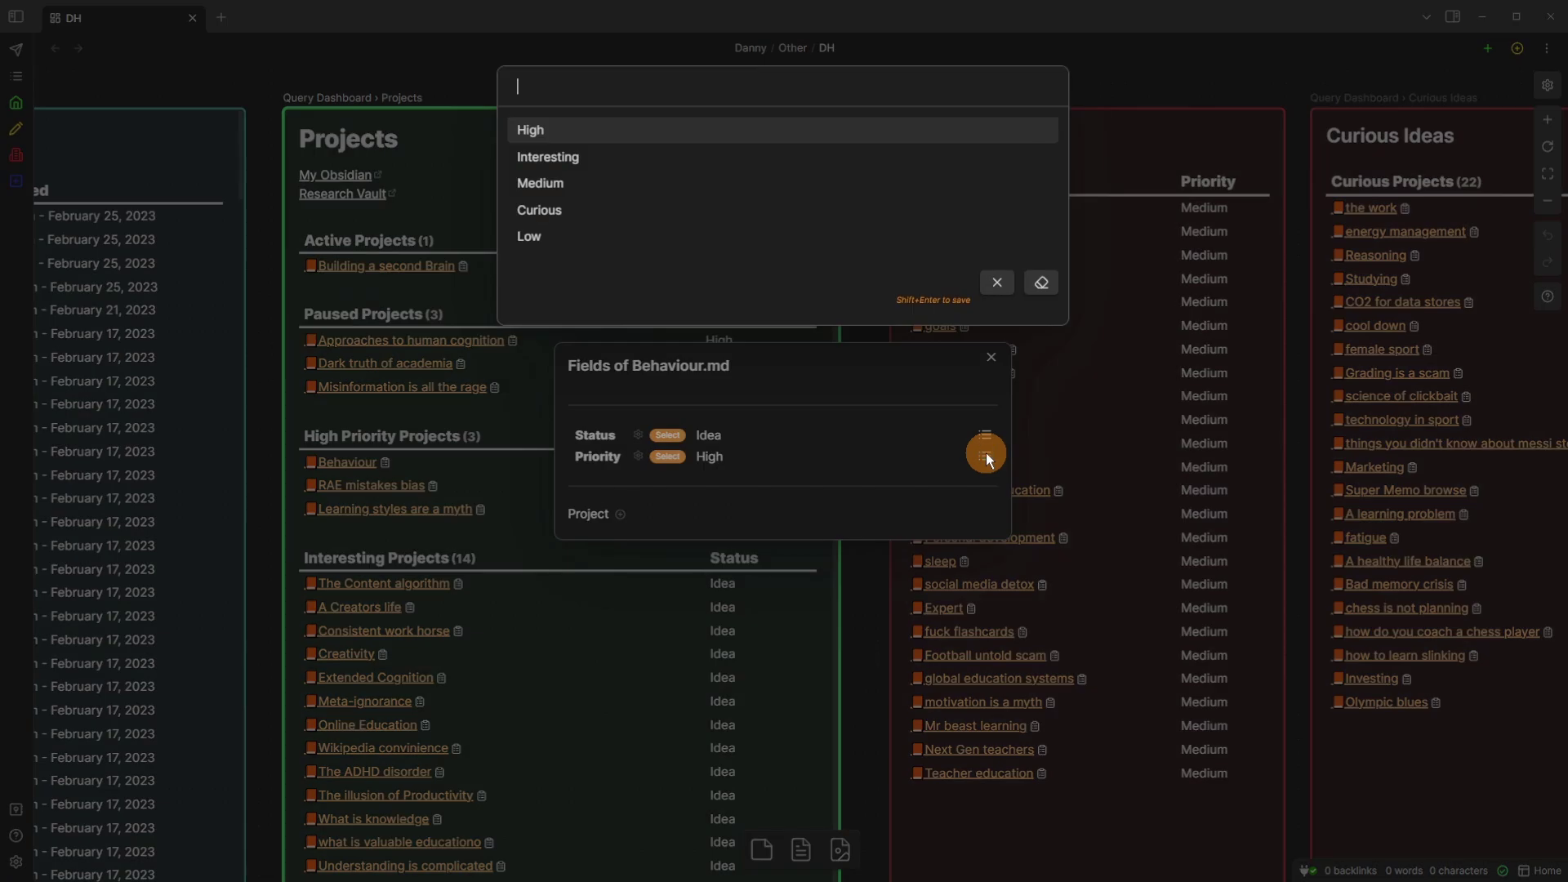
pyautogui.click(595, 181)
pyautogui.click(645, 178)
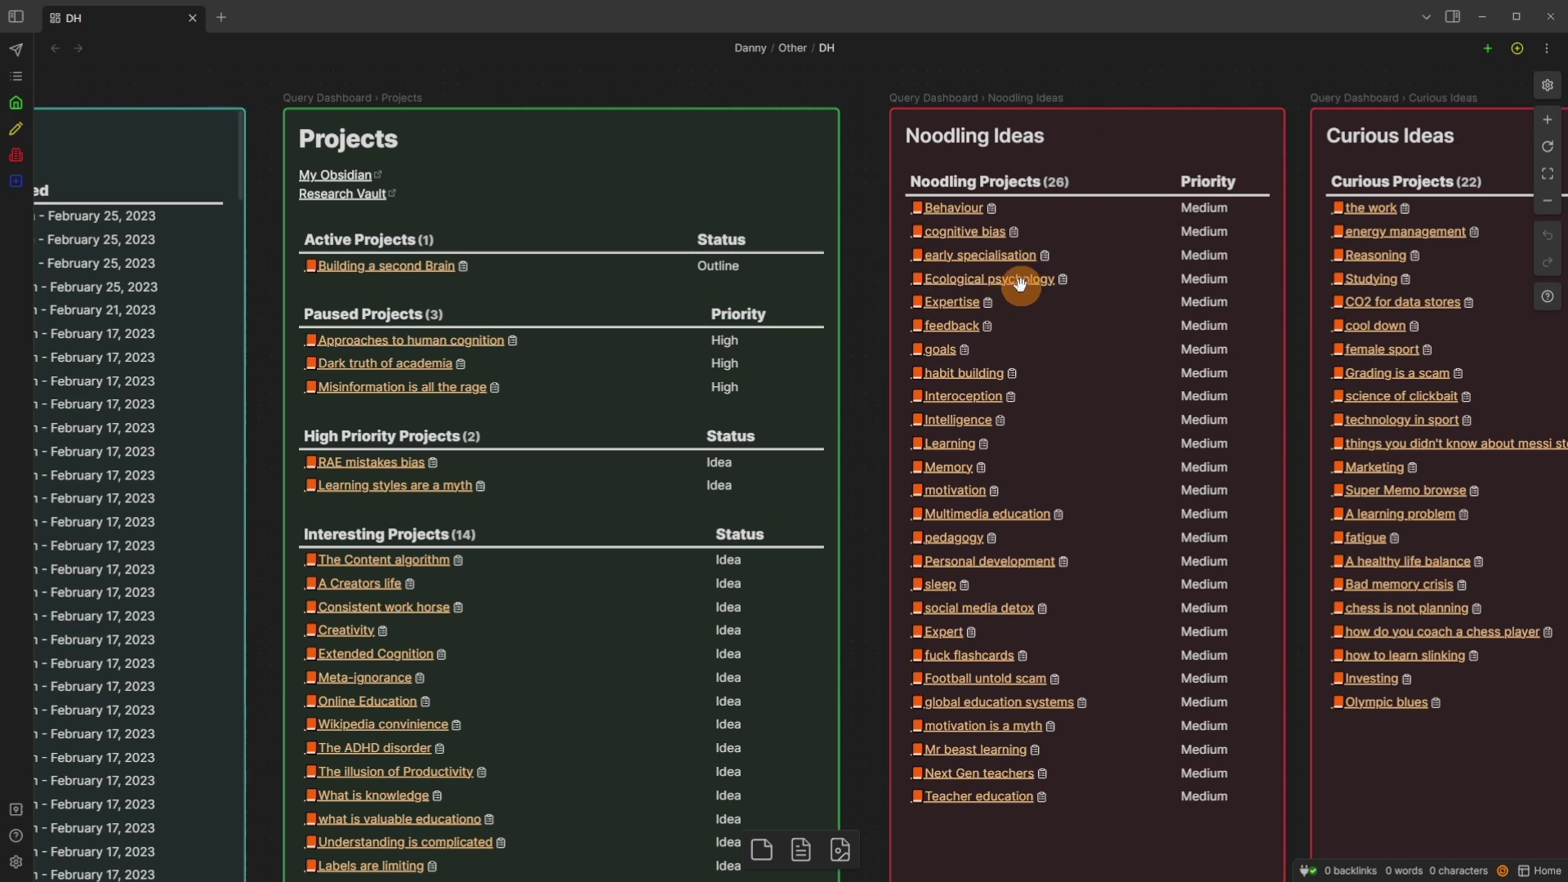
# Step: Open the new Project and new Source name prompts in turn and dismiss each without creating a note
pyautogui.click(1483, 47)
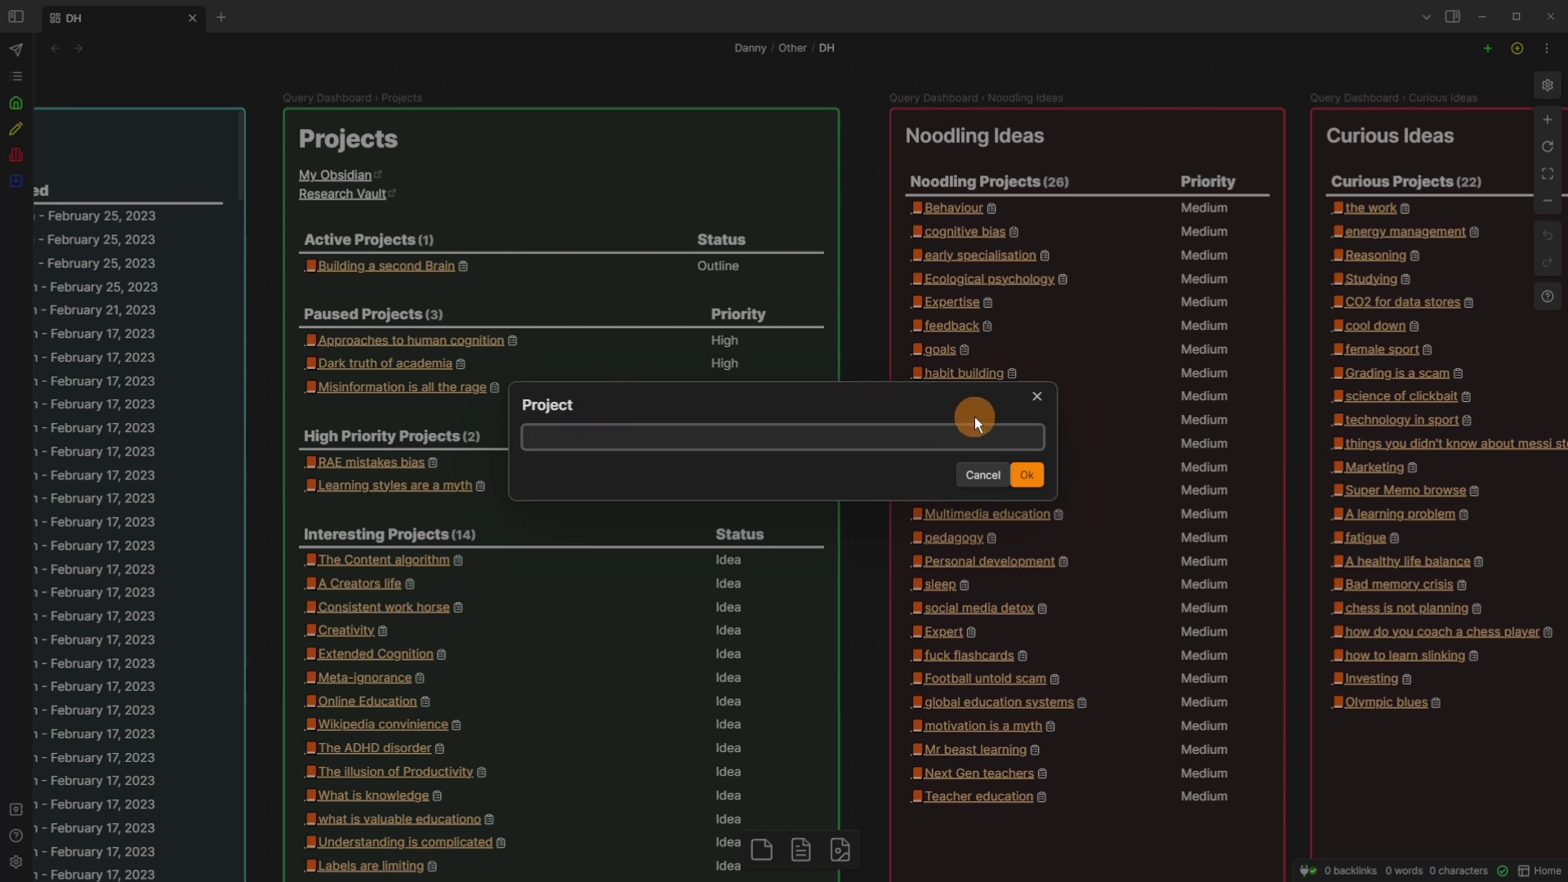
pyautogui.press('Escape')
pyautogui.click(1517, 49)
pyautogui.click(1037, 395)
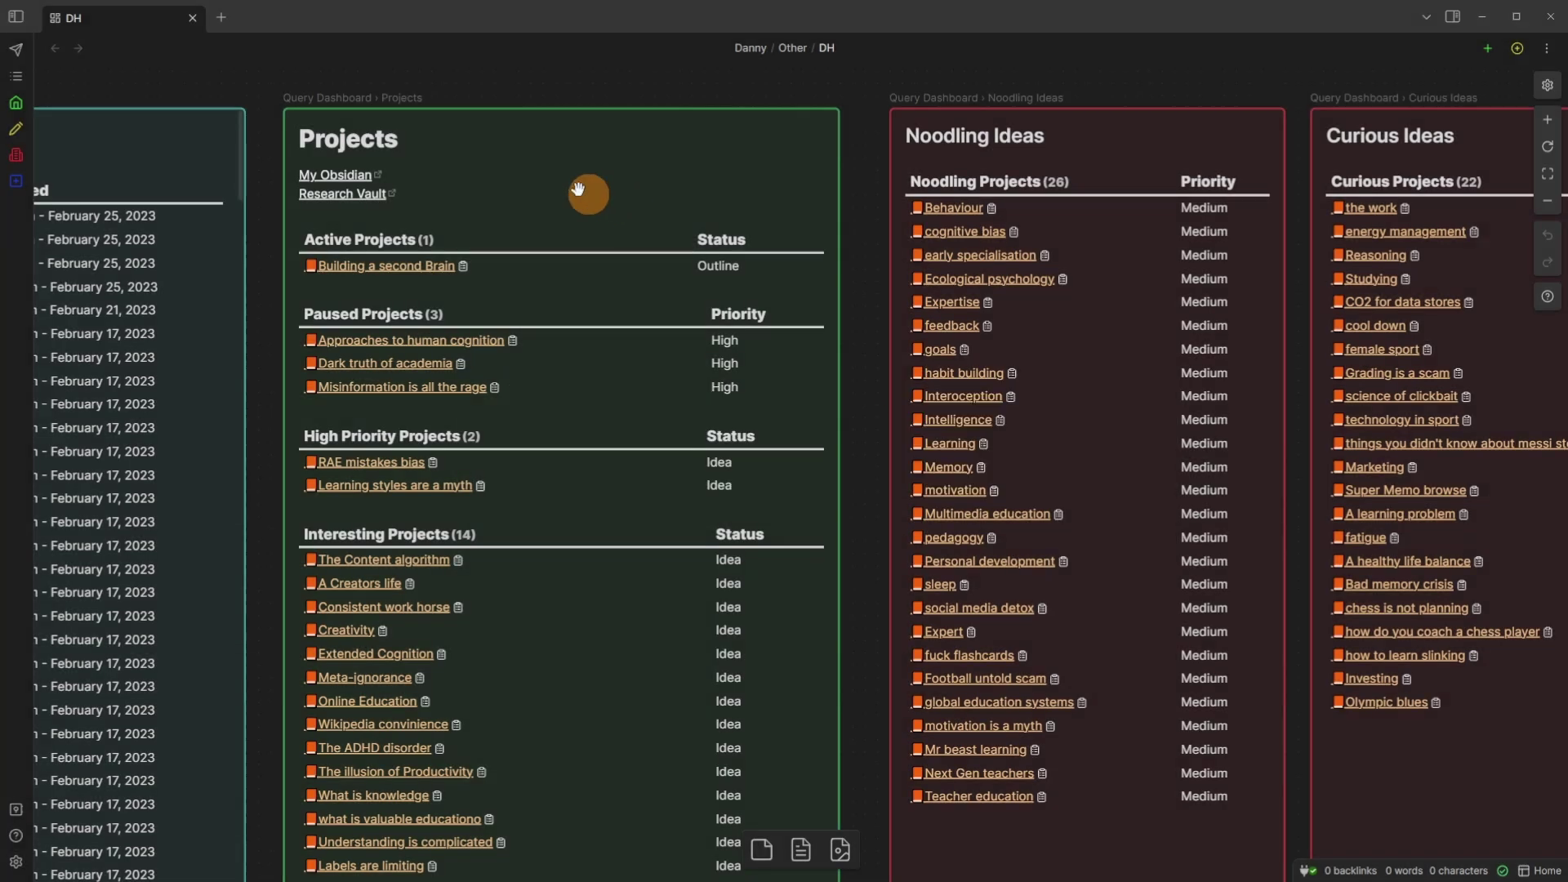
# Step: Review the commands that Commander adds to the Ribbon and the Tab Bar in the plugin settings
pyautogui.click(18, 182)
pyautogui.click(17, 862)
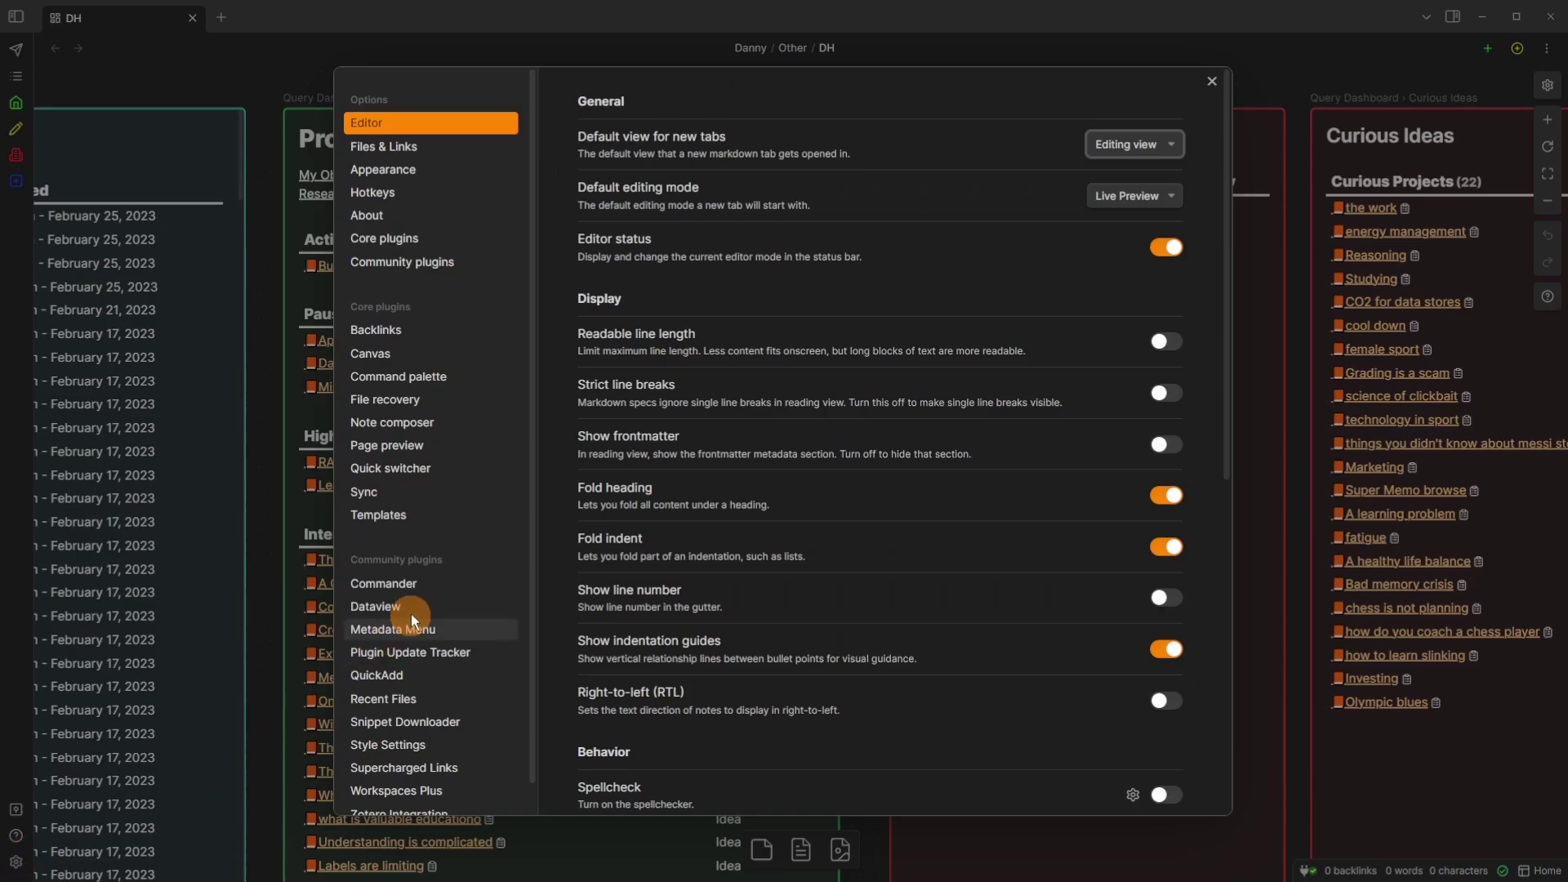
pyautogui.click(414, 585)
pyautogui.click(668, 153)
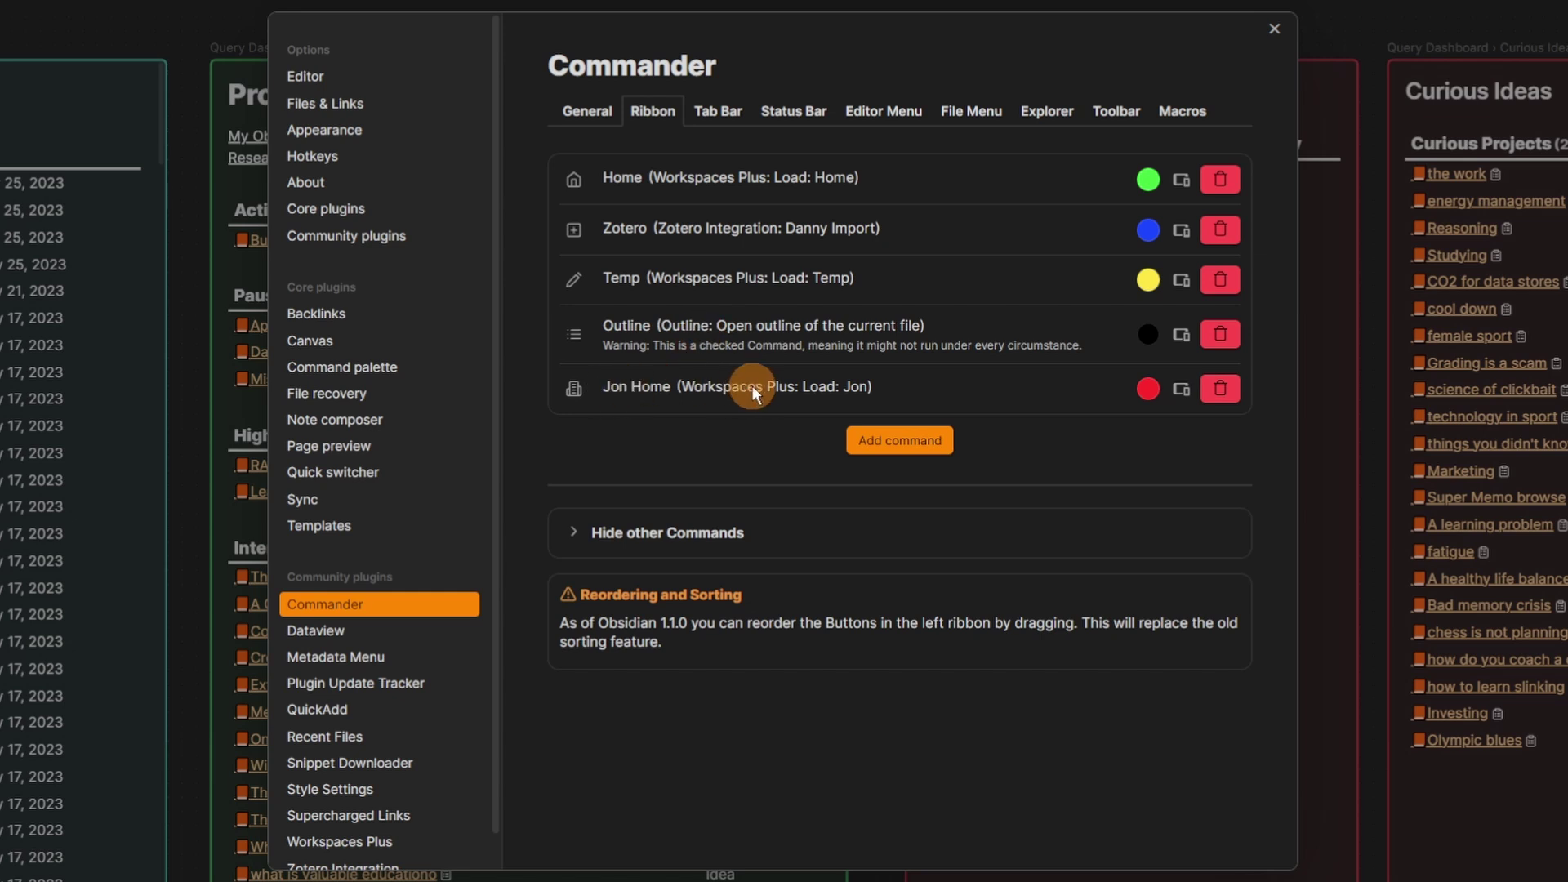
pyautogui.click(718, 112)
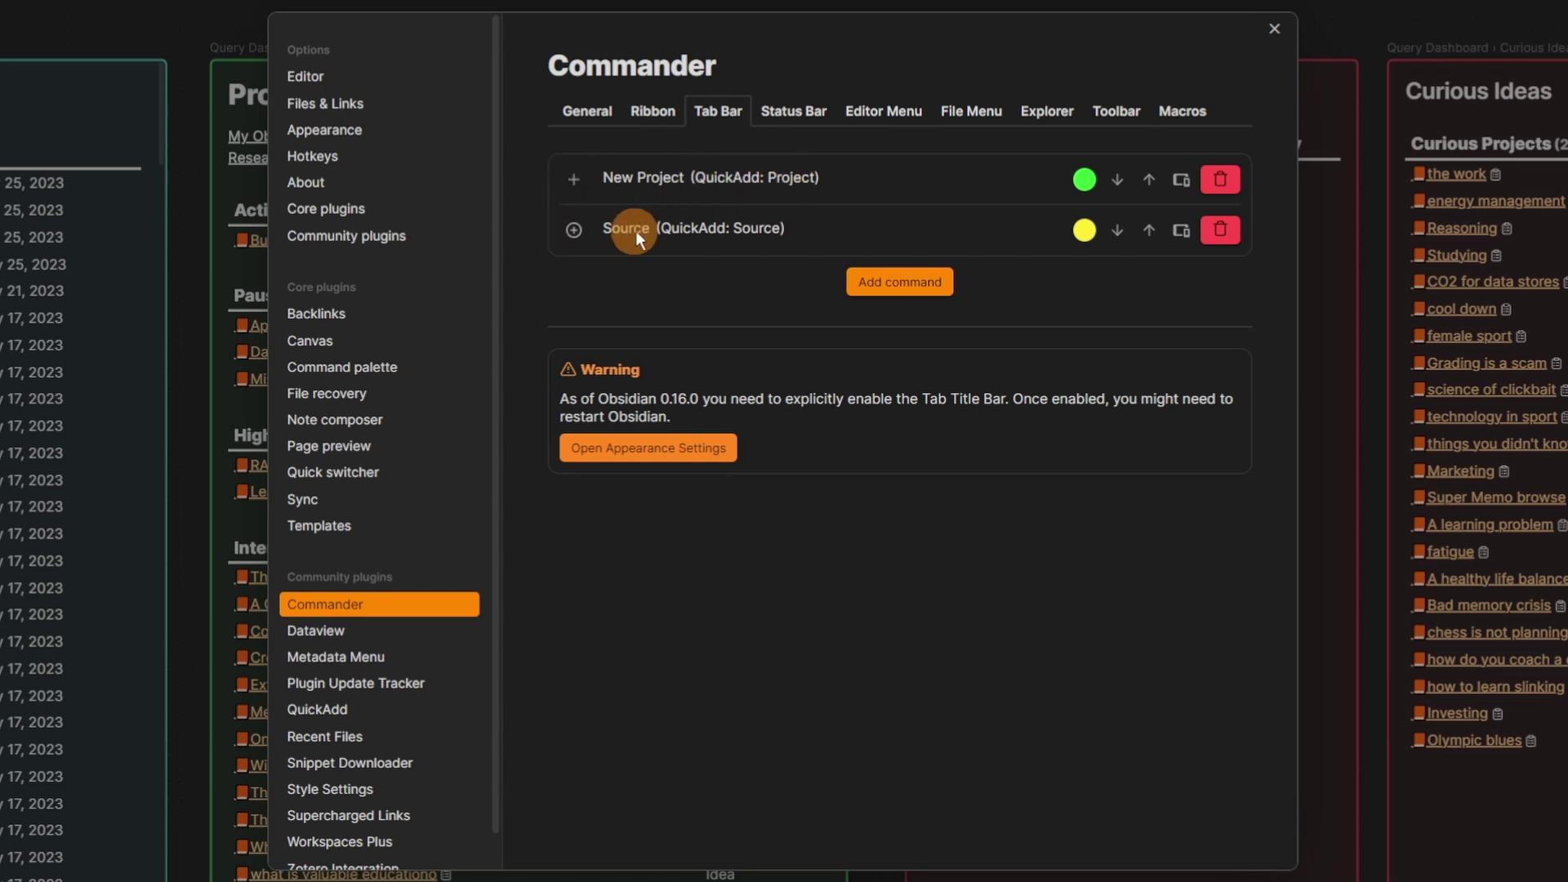
# Step: Review the template path and destination folder of the Project and Source choices in the QuickAdd settings
pyautogui.scroll(-1, 389, 704)
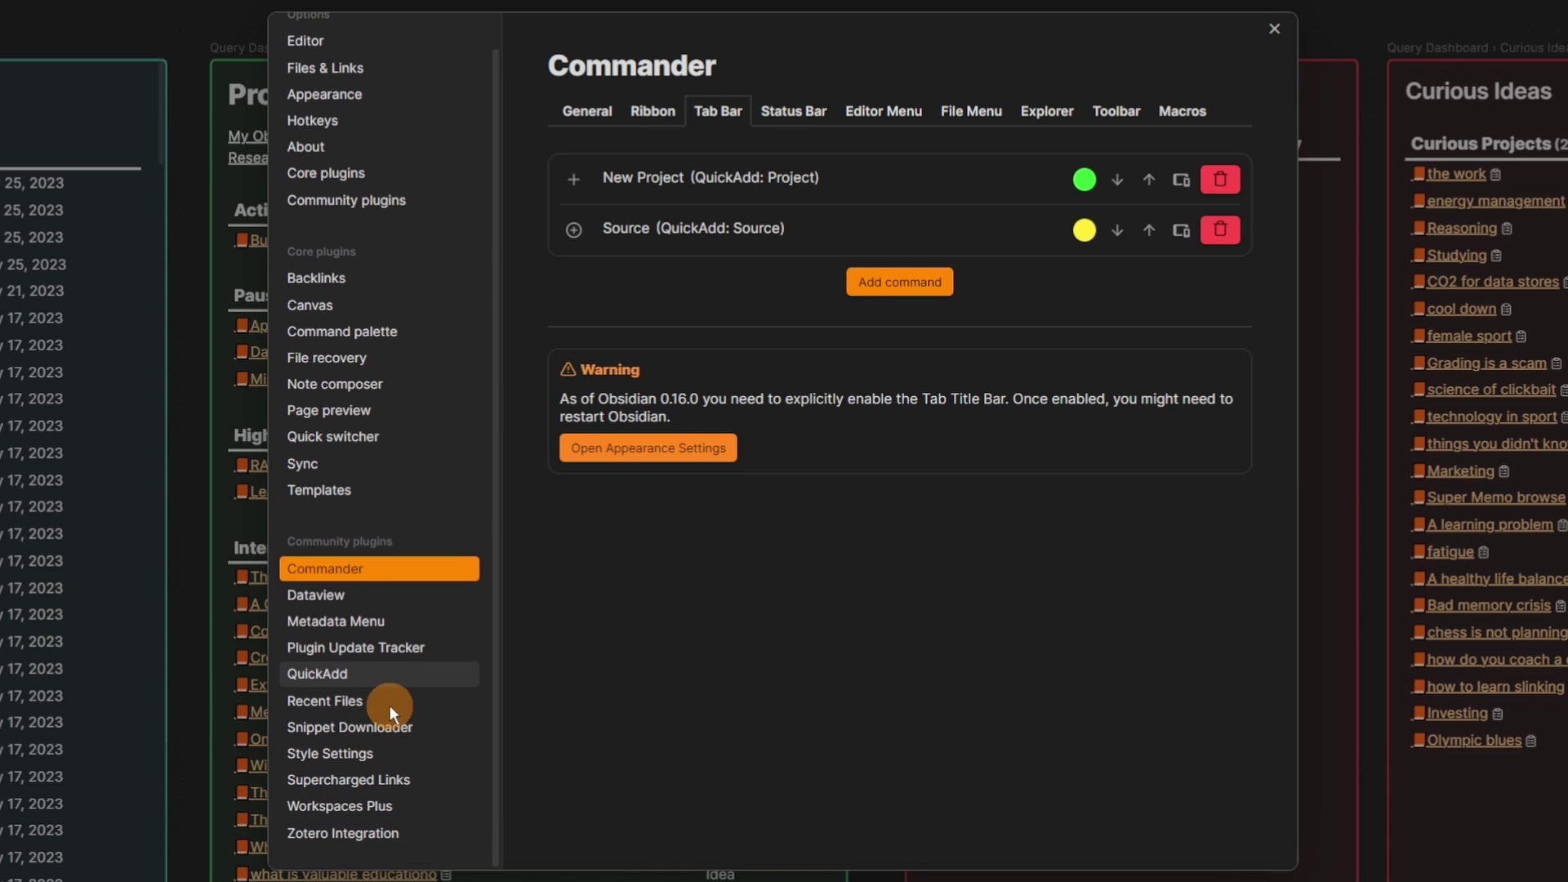
pyautogui.click(345, 676)
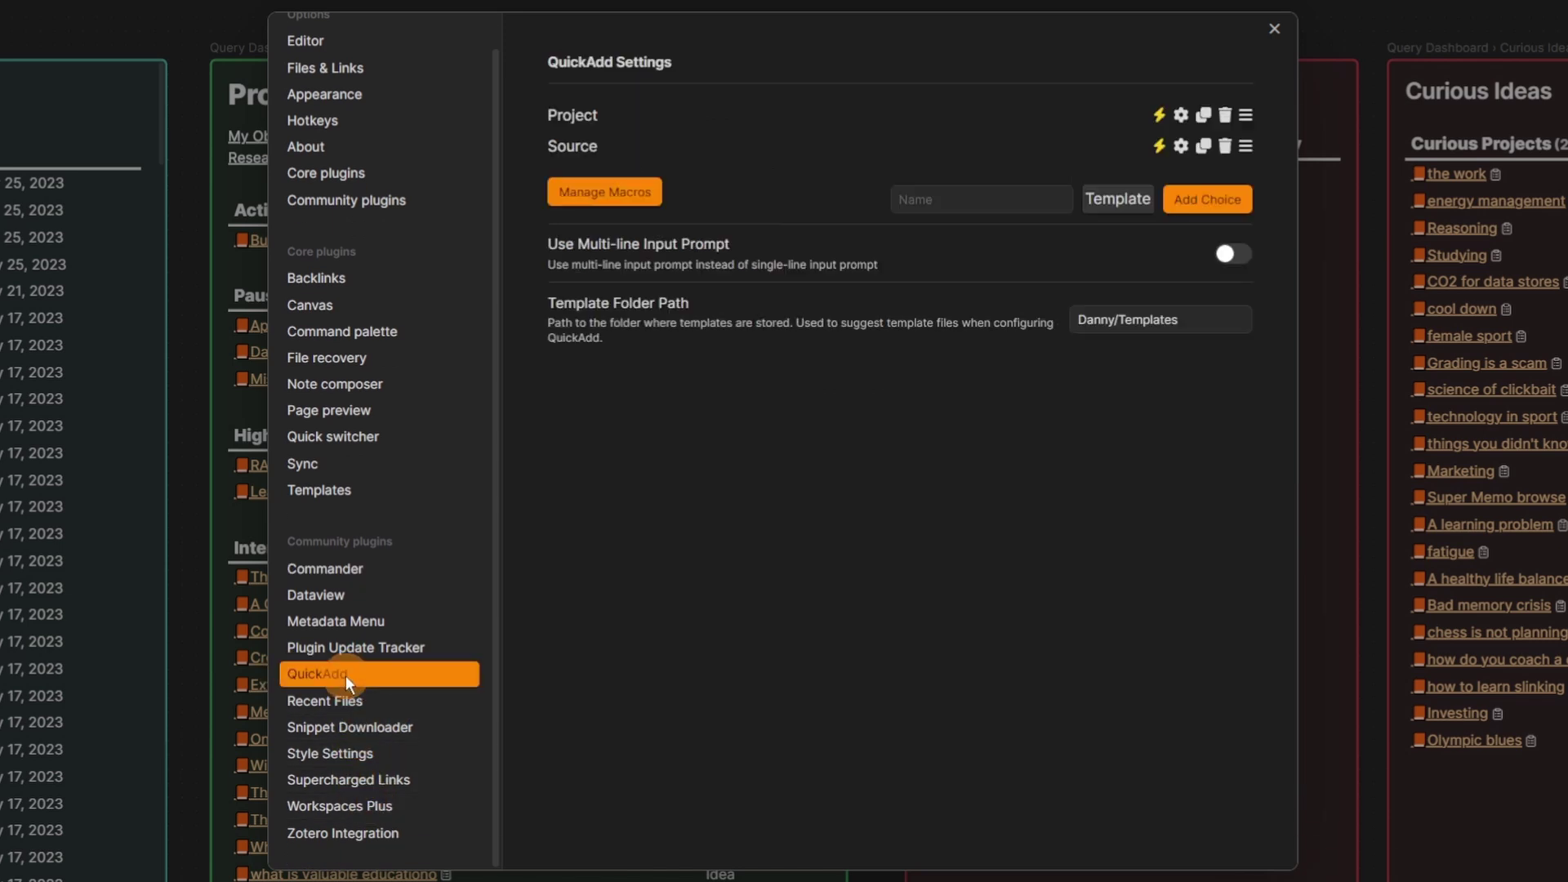
pyautogui.click(1179, 114)
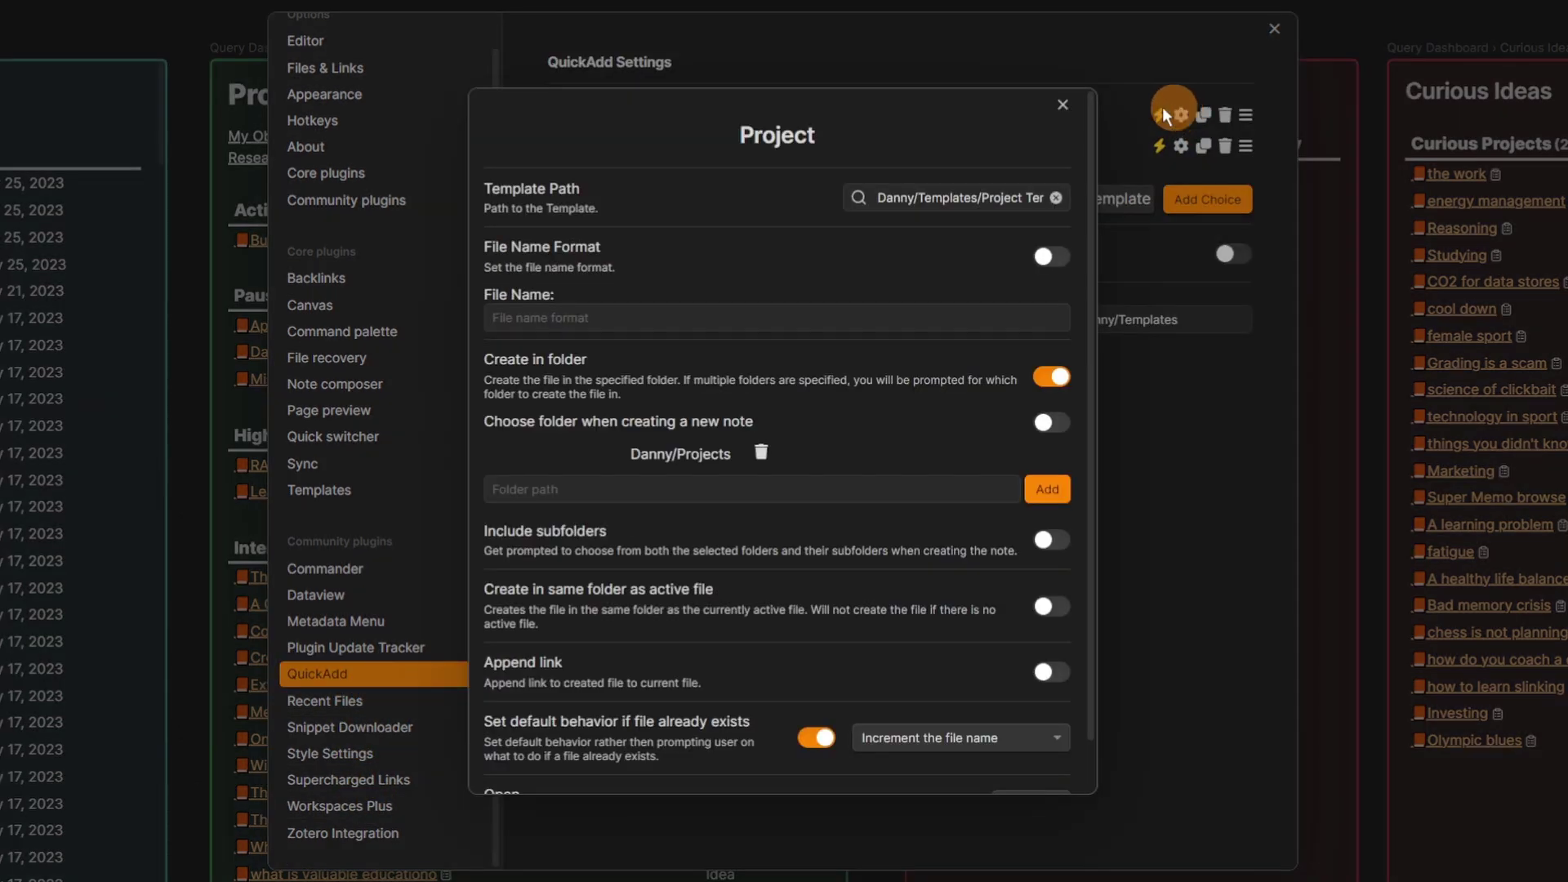
pyautogui.click(933, 196)
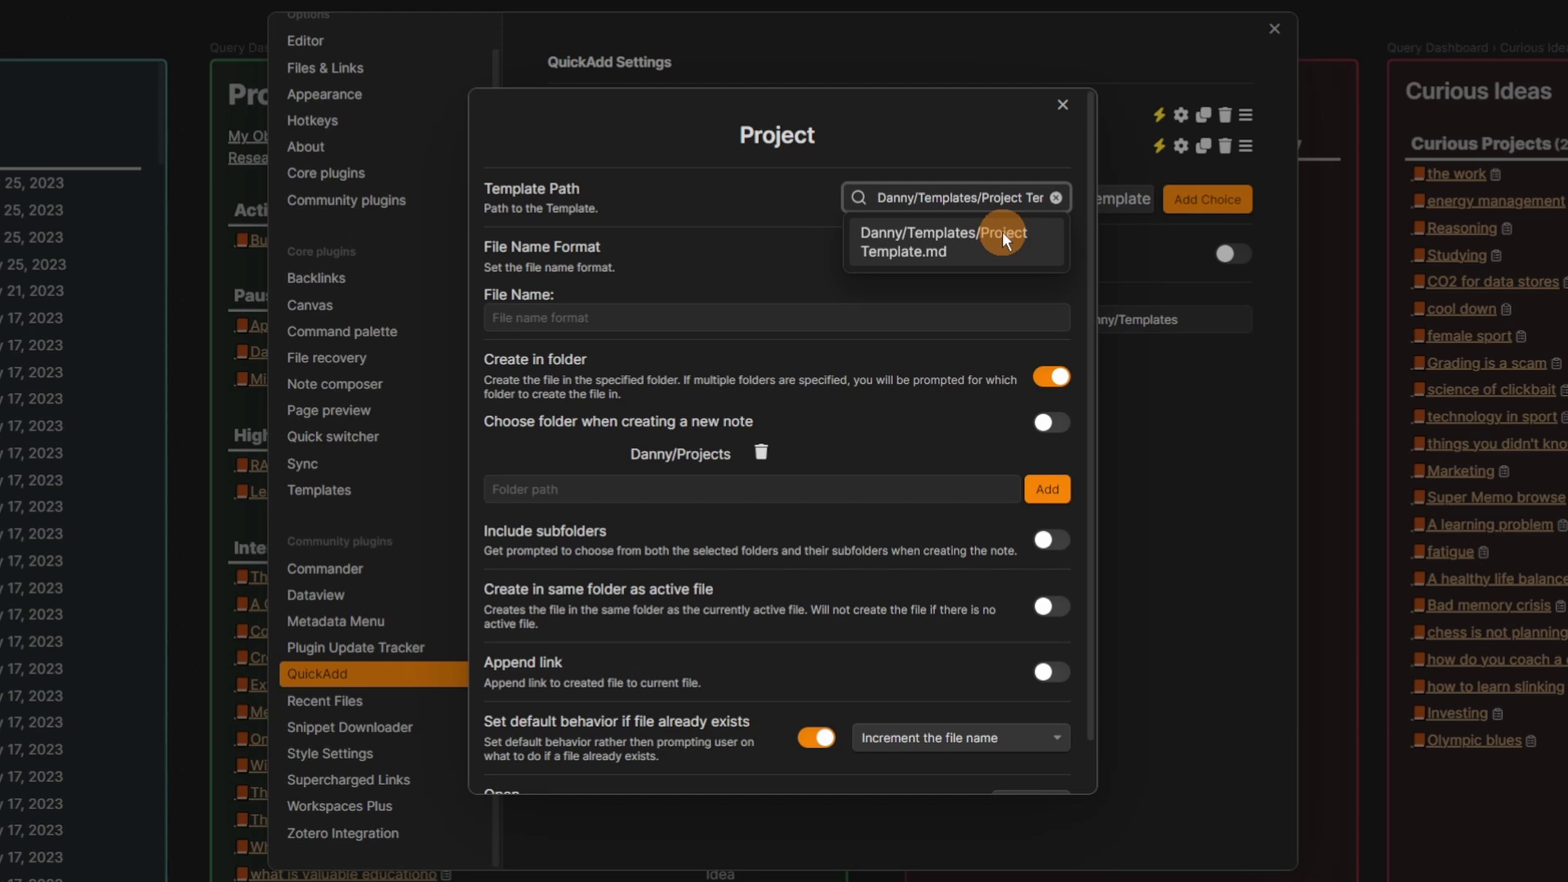
pyautogui.click(709, 257)
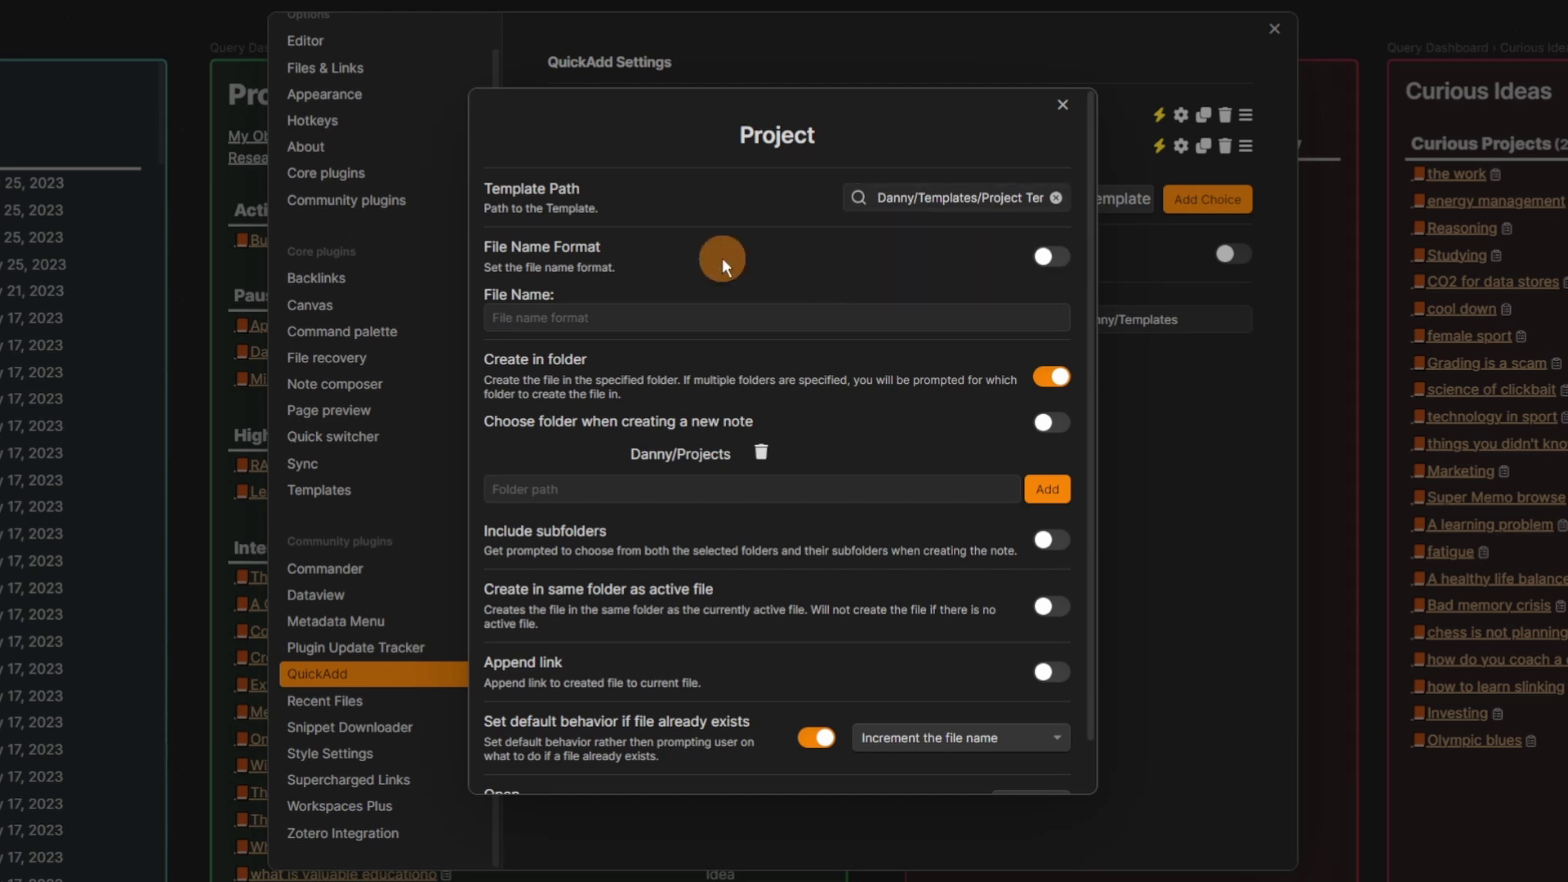
pyautogui.scroll(-1, 721, 257)
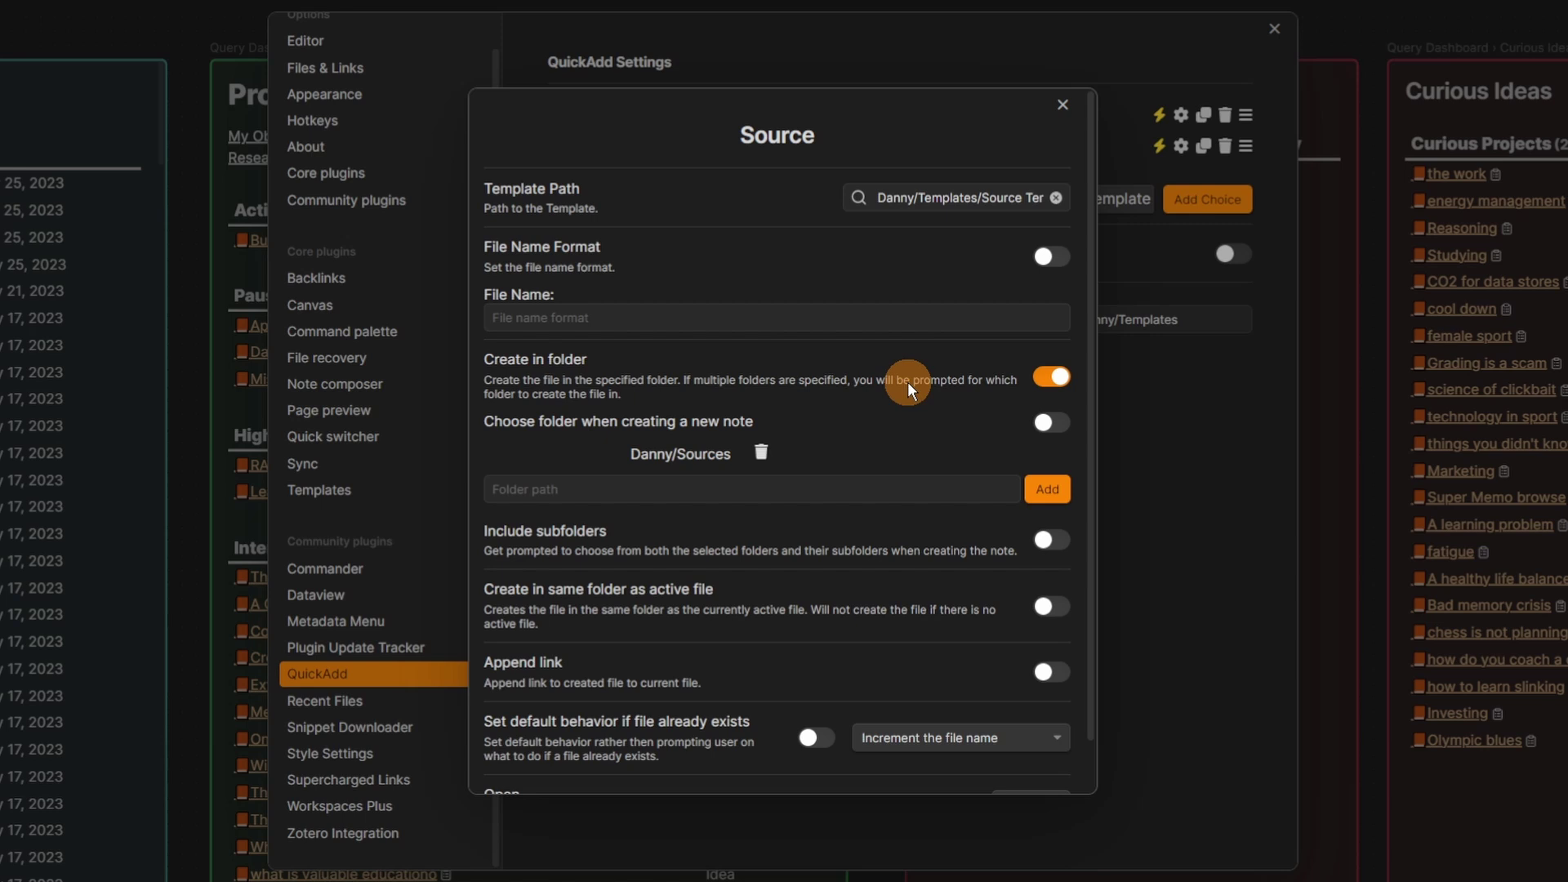
pyautogui.click(1015, 198)
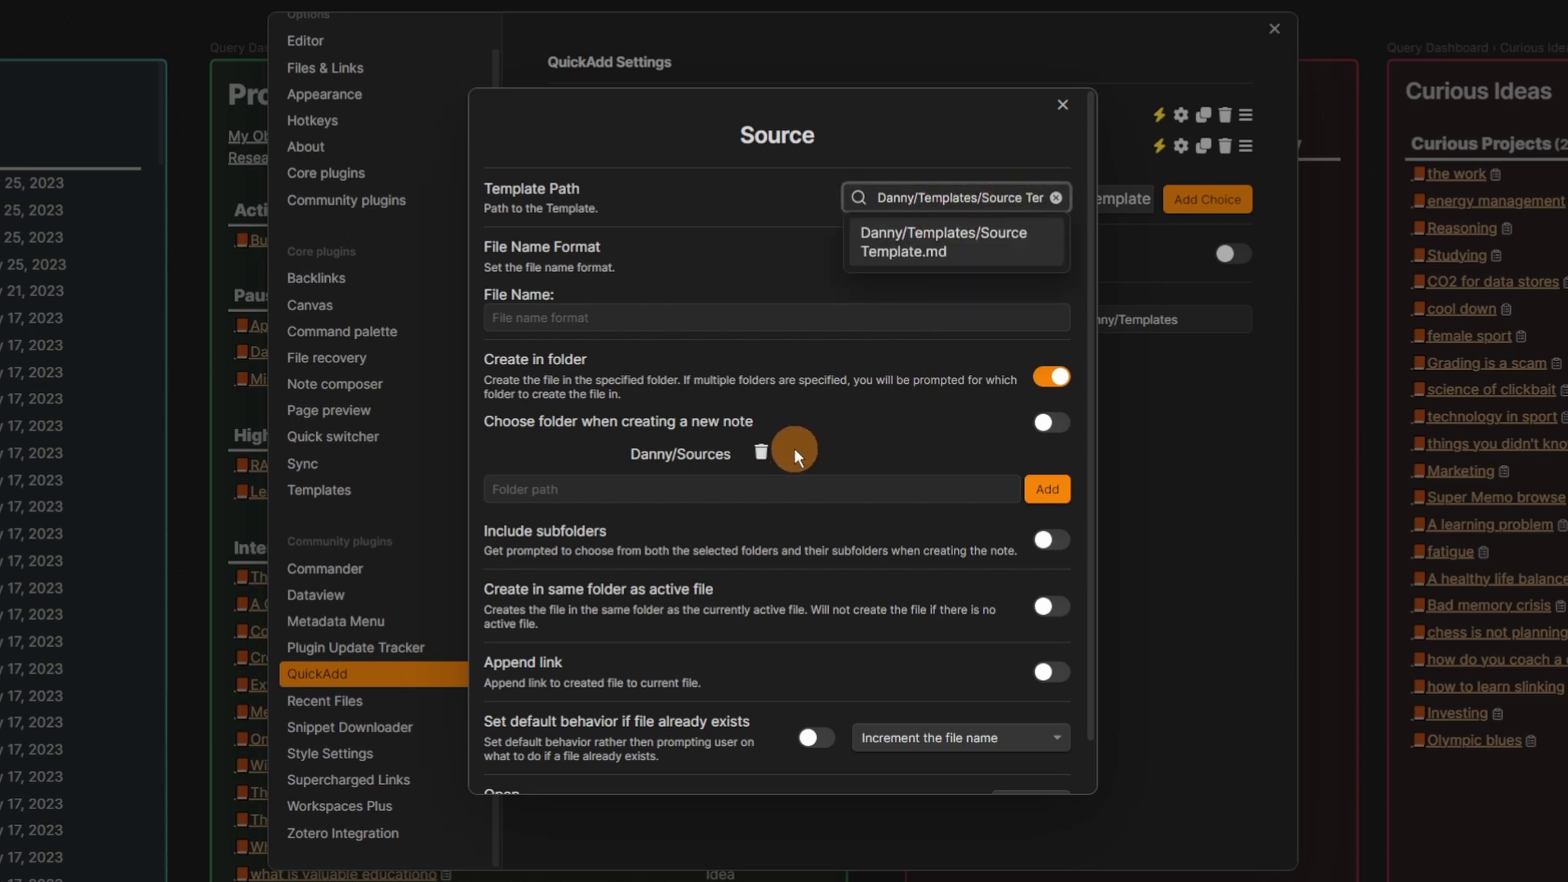
# Step: View the Zotero Integration and Dataview settings, and expand the FileClass settings of Metadata Menu
pyautogui.click(413, 833)
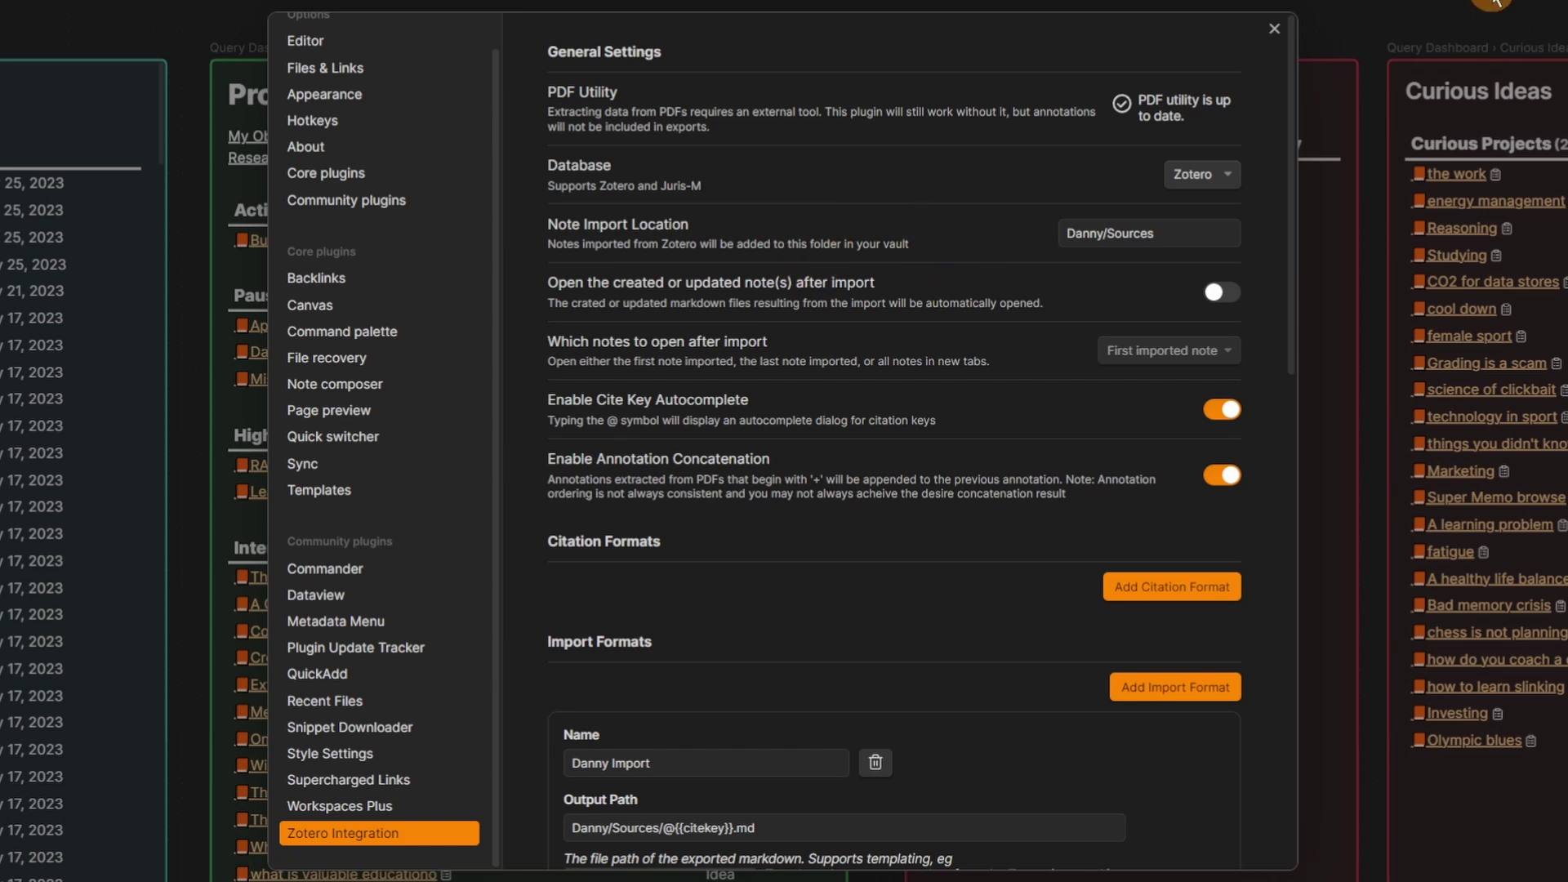
pyautogui.click(349, 597)
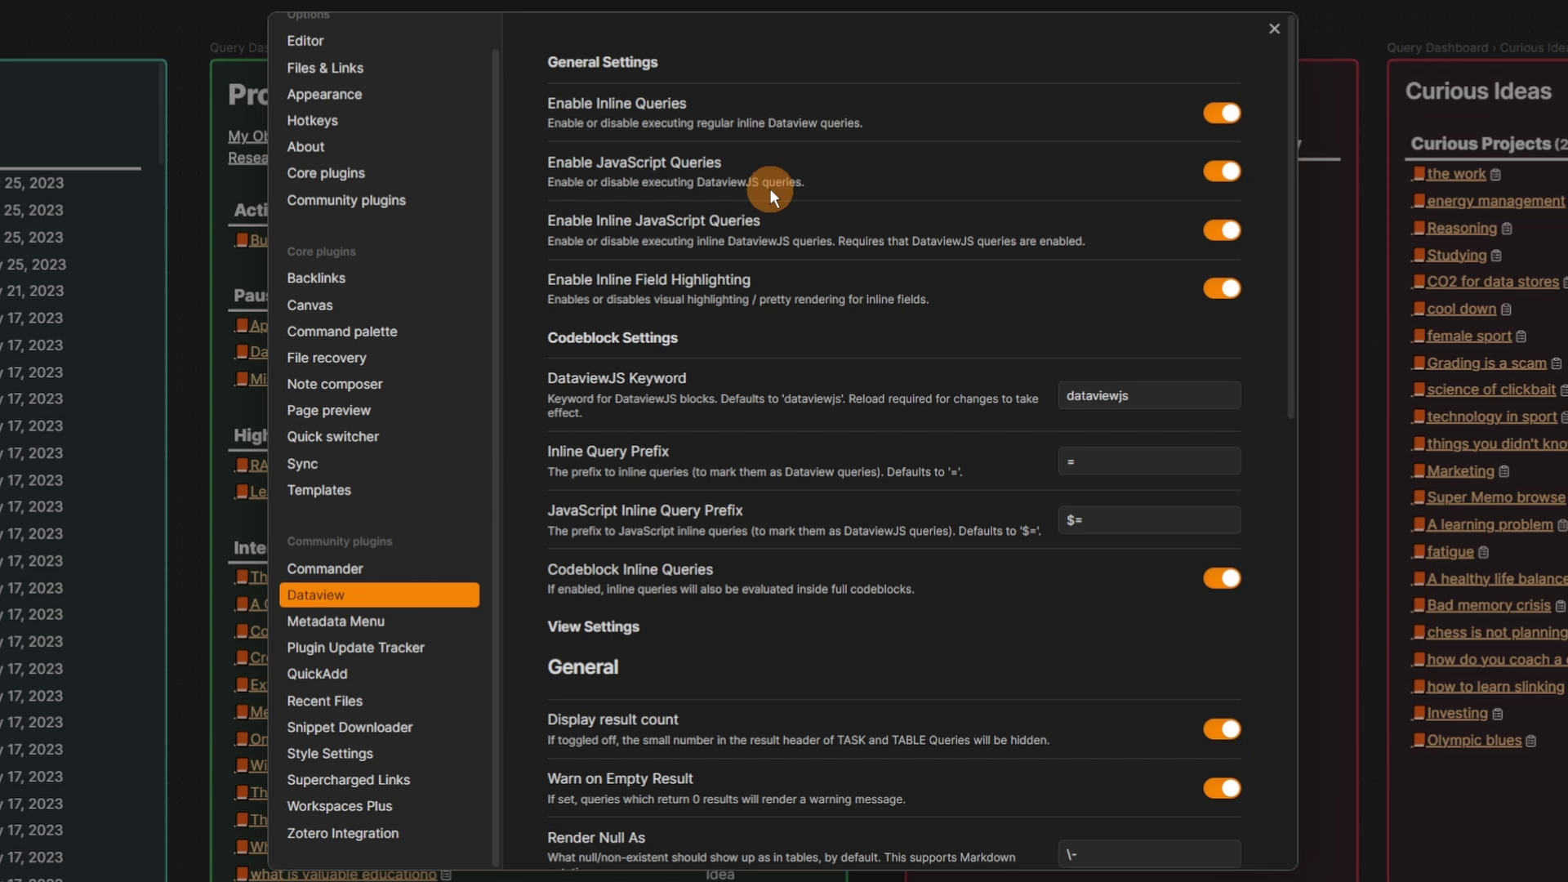
pyautogui.click(382, 623)
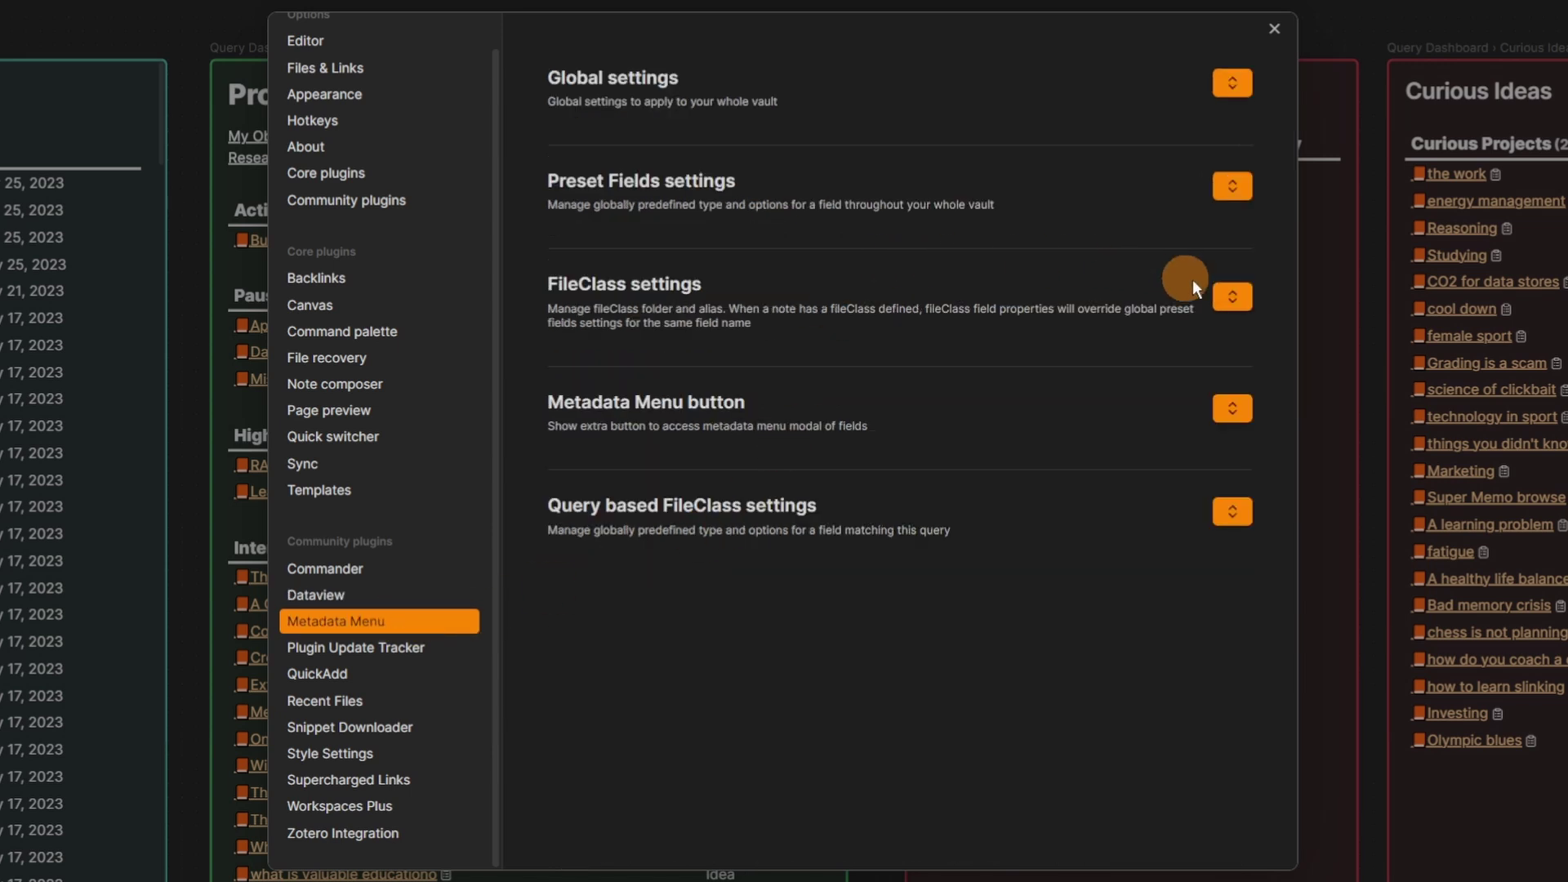
pyautogui.click(1233, 293)
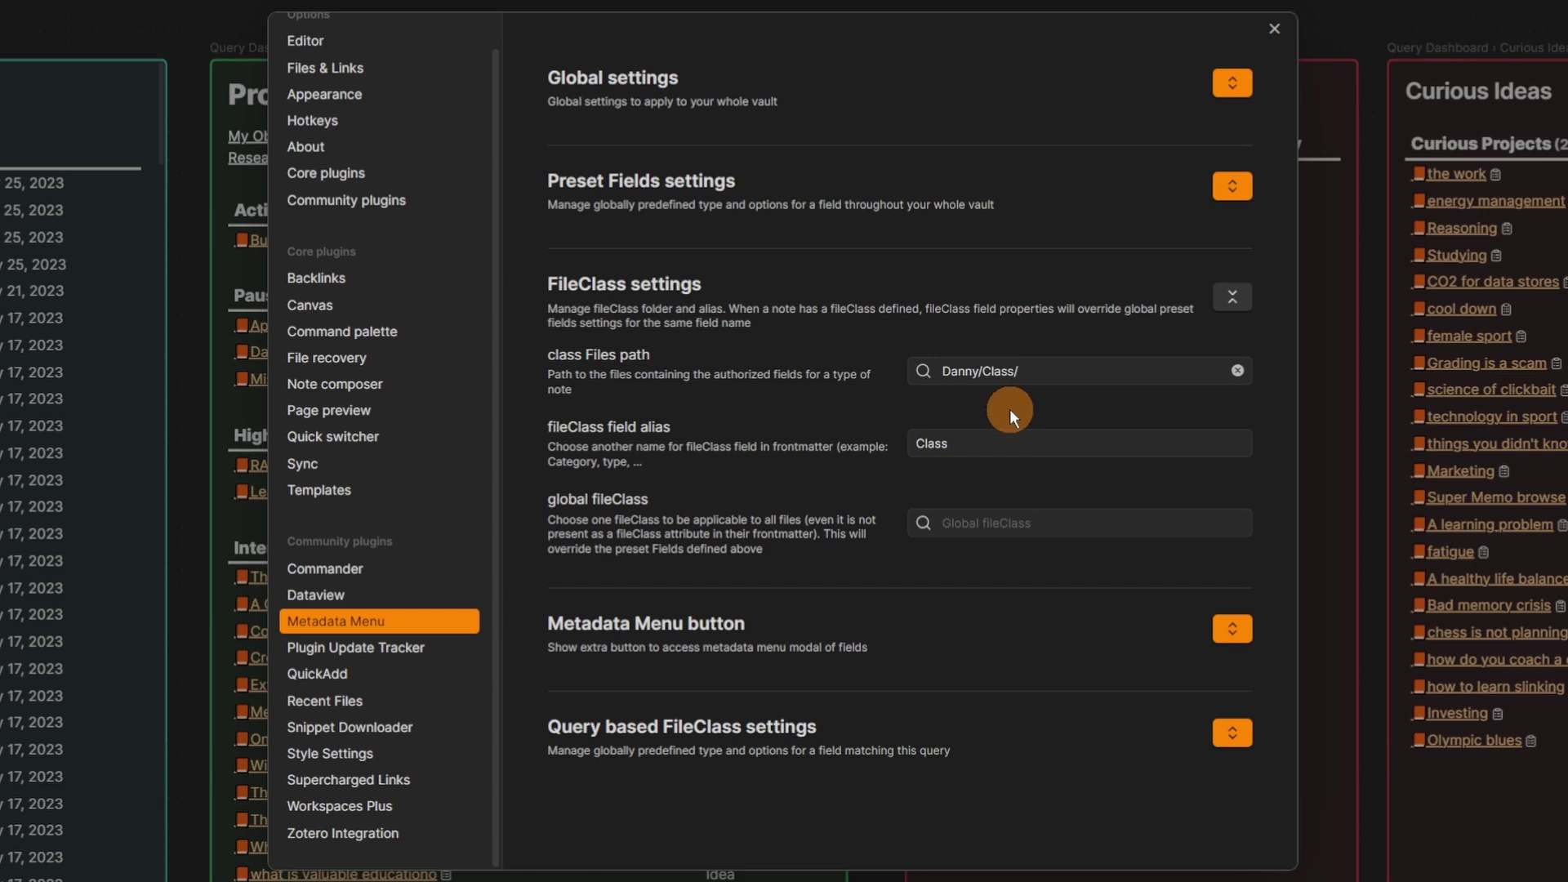
# Step: View the settings of the Plugin Update Tracker, Recent Files and Snippet Downloader plugins
pyautogui.click(364, 649)
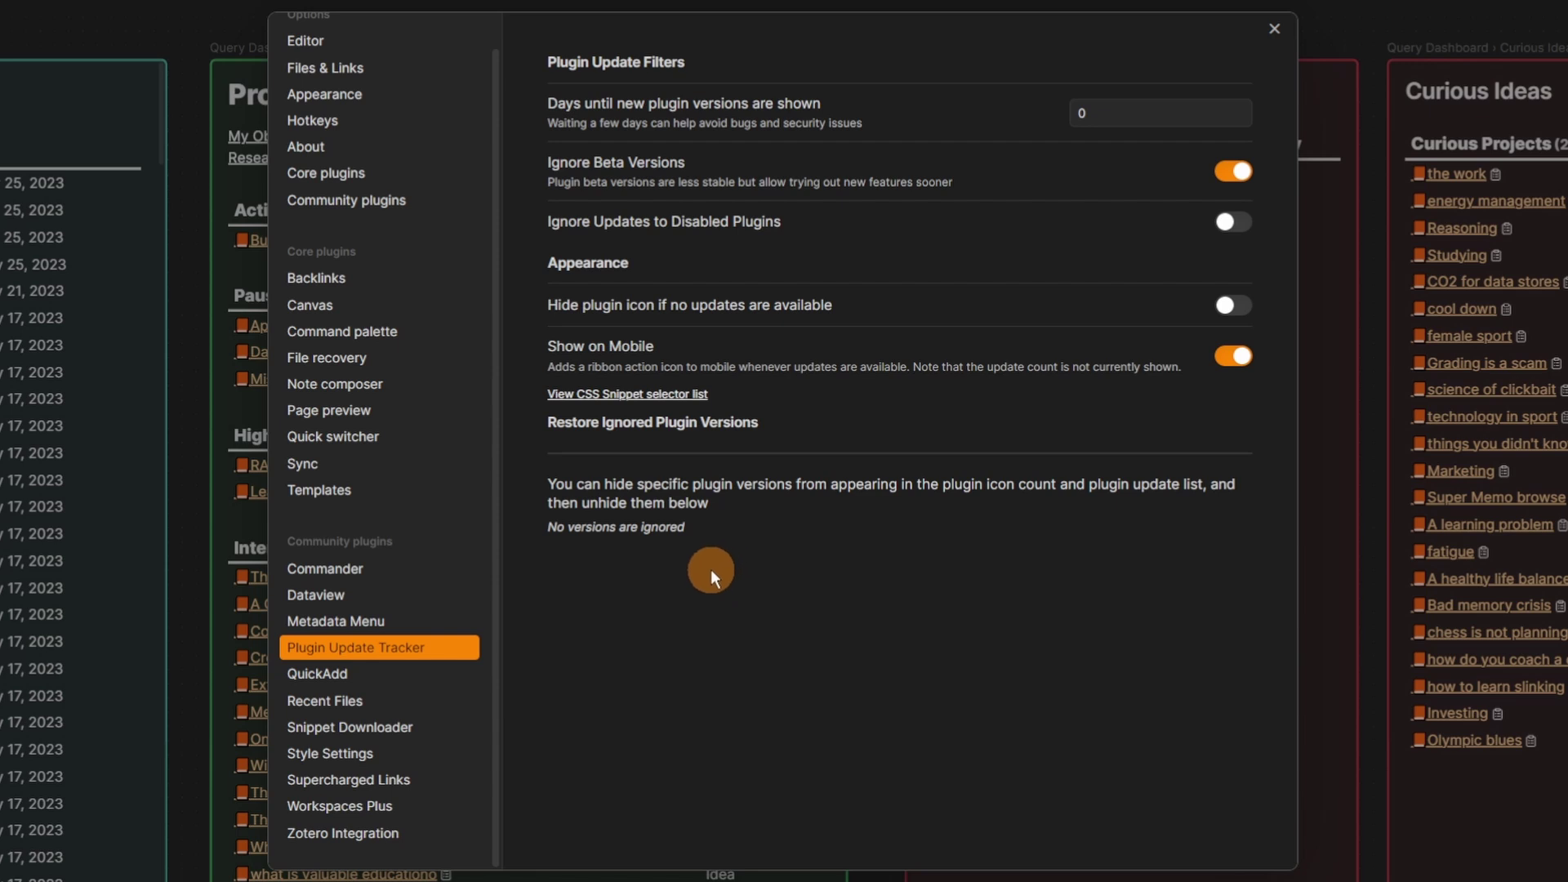
pyautogui.click(461, 701)
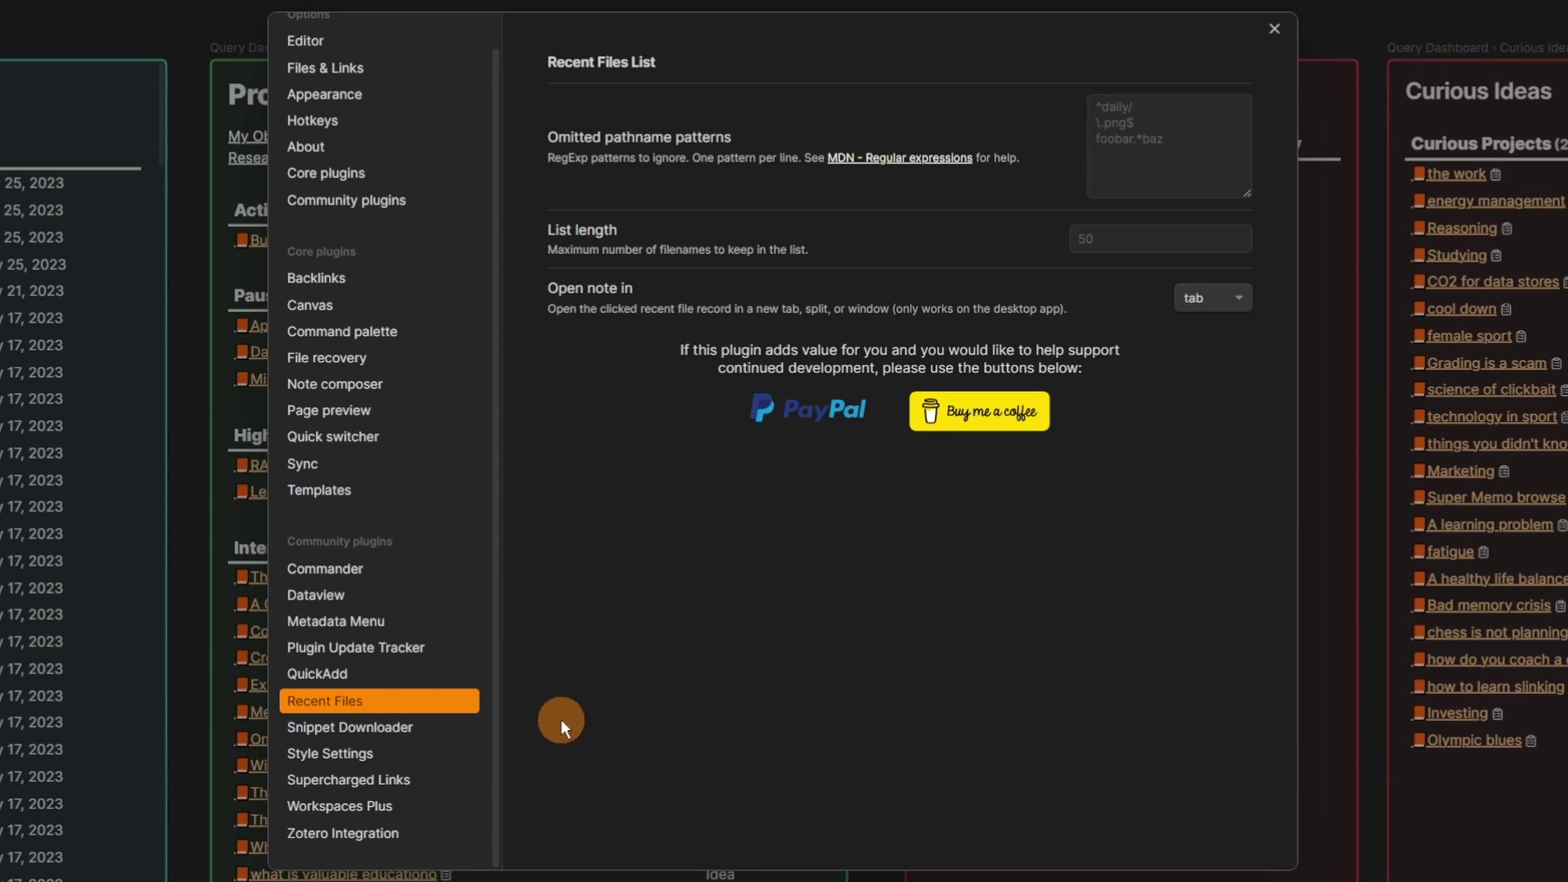
pyautogui.click(351, 726)
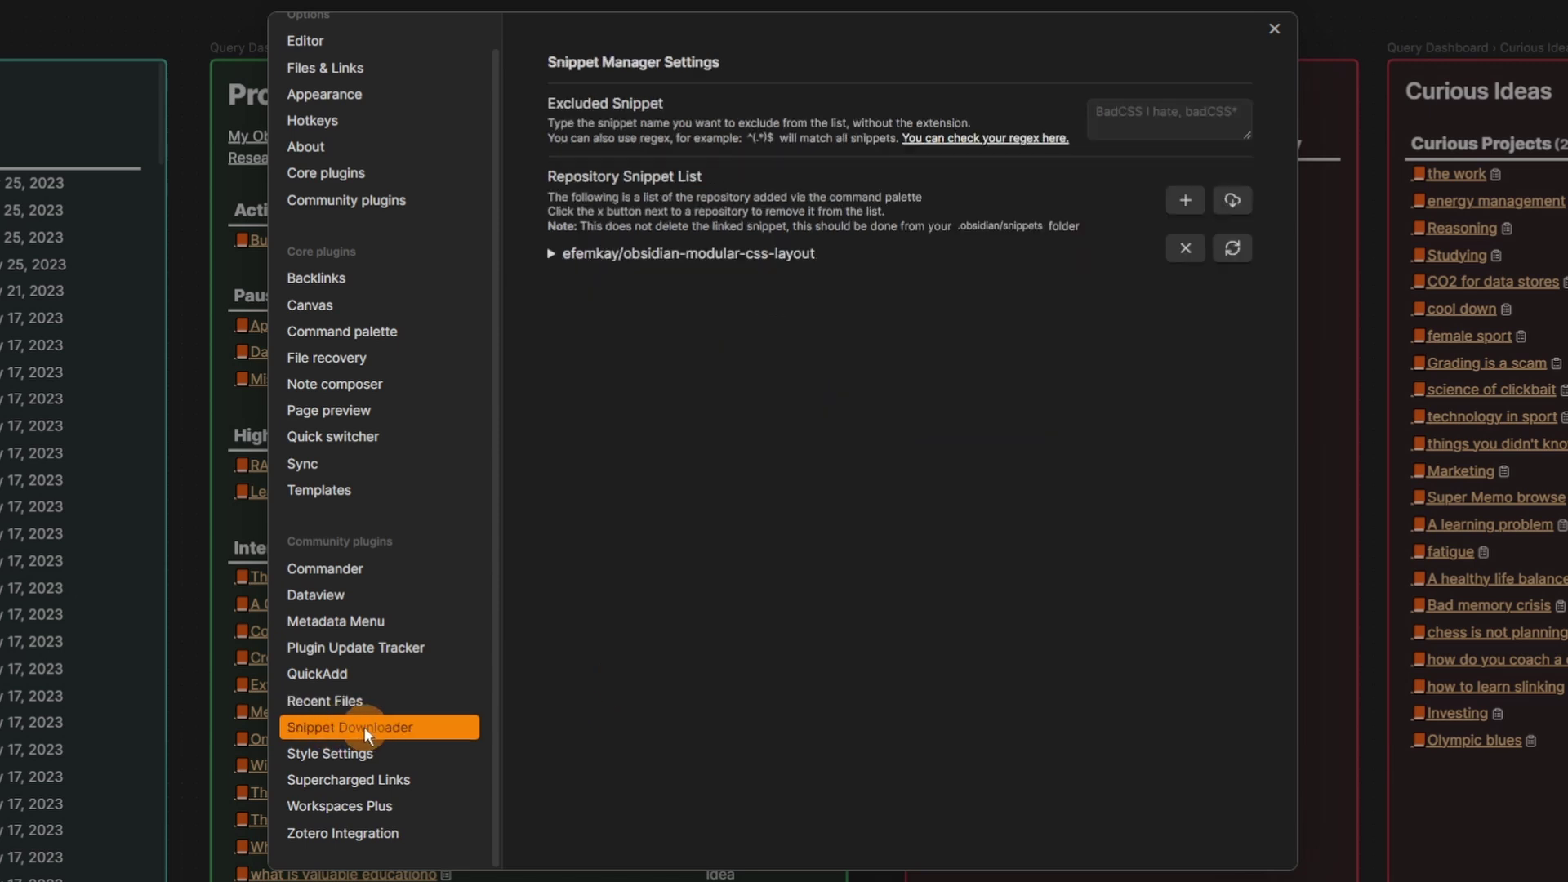
# Step: Review the CSS snippets in the Appearance settings and return to the Snippet Downloader repository list
pyautogui.scroll(1, 359, 130)
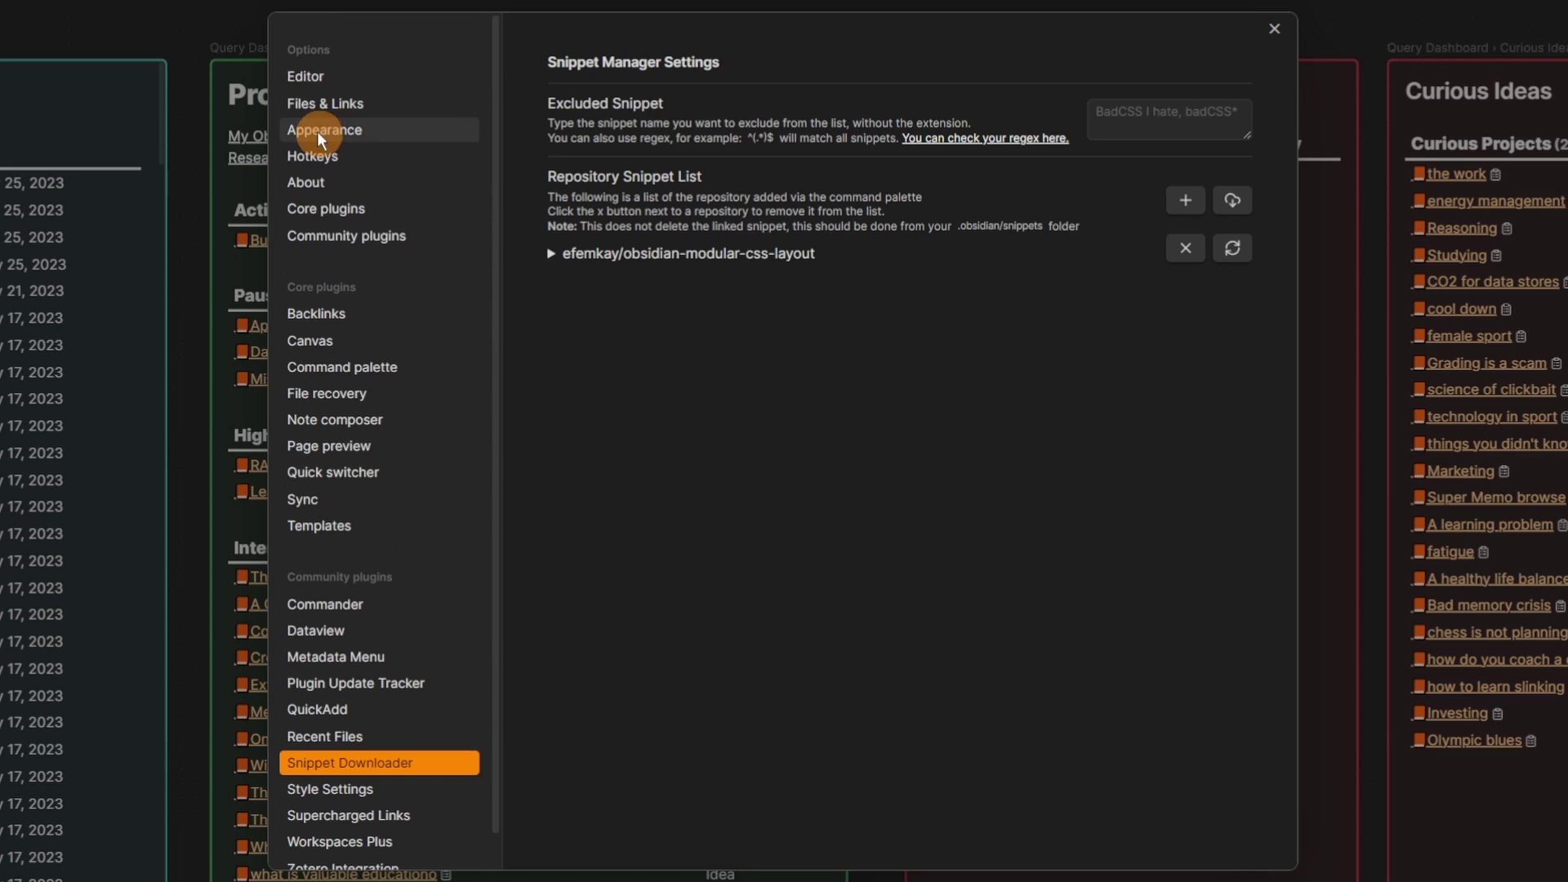
pyautogui.click(354, 130)
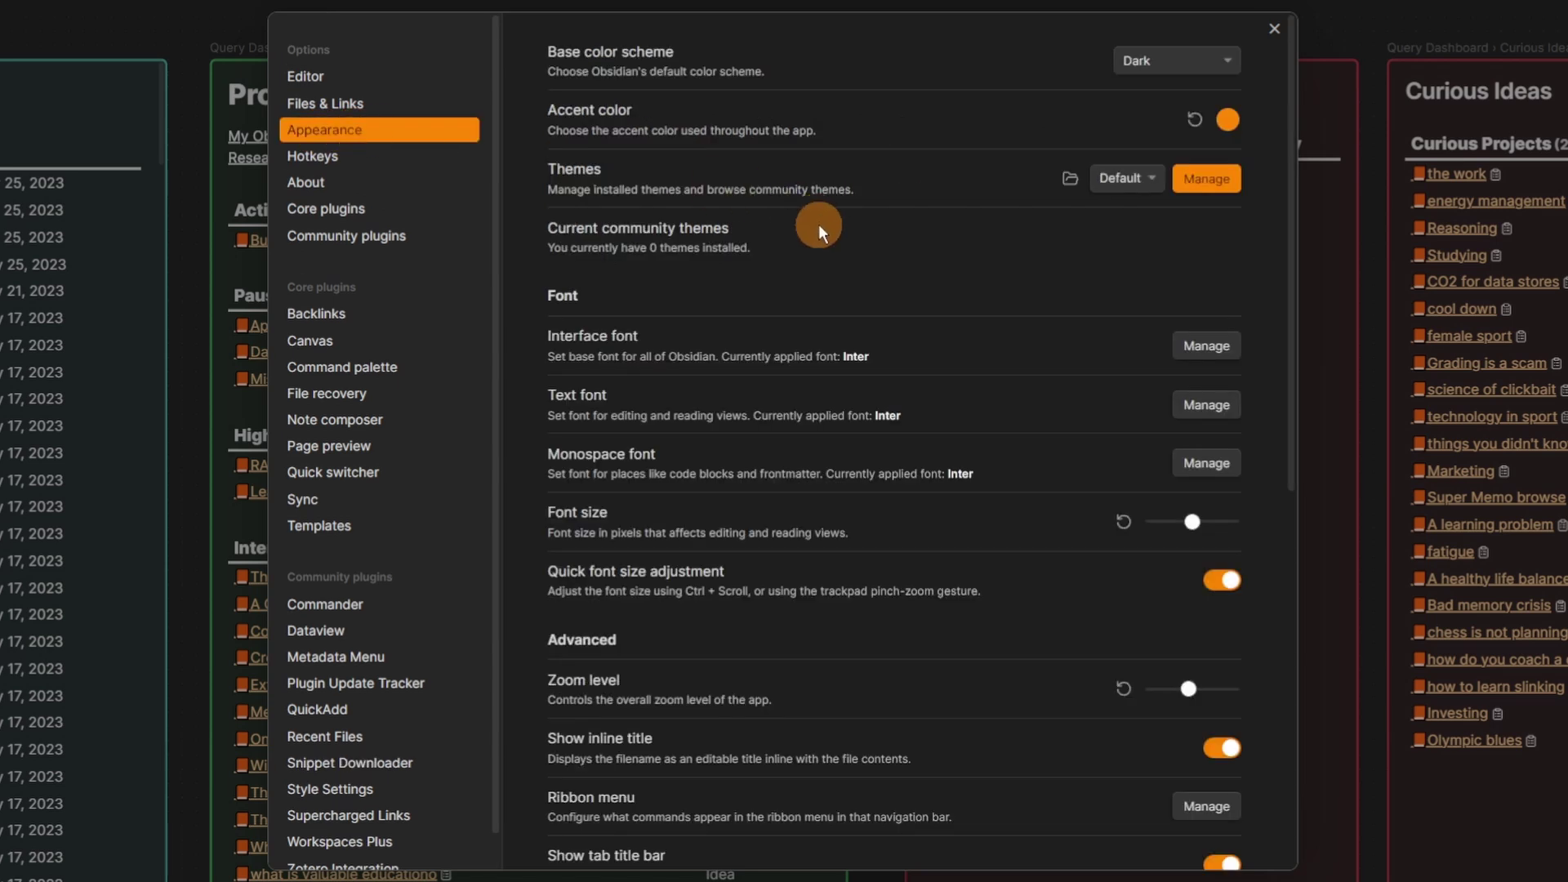
pyautogui.scroll(-8, 818, 225)
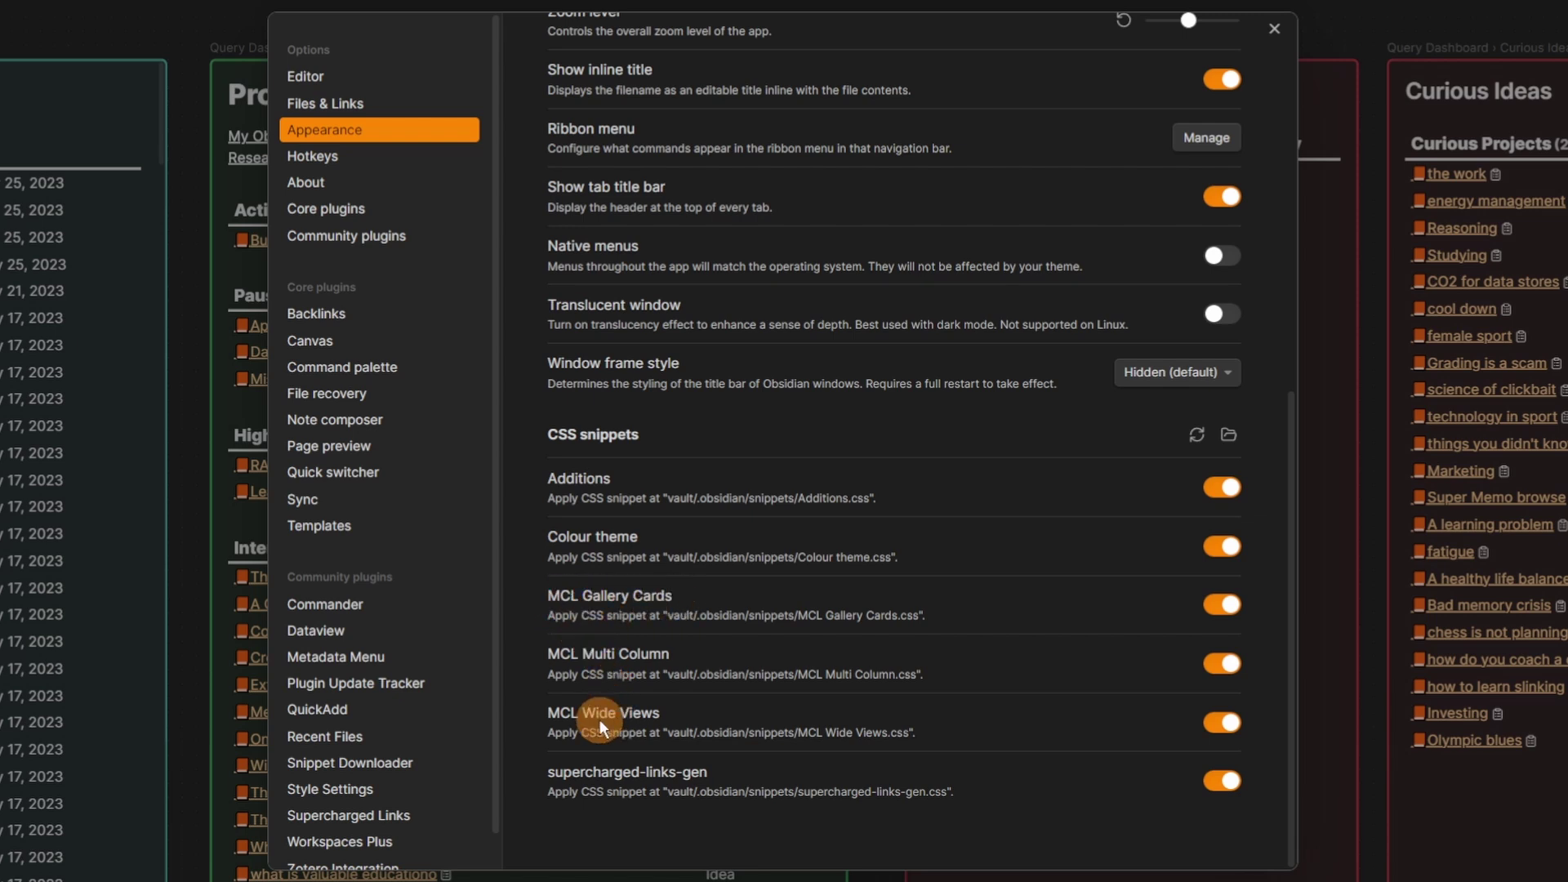
pyautogui.scroll(-1, 423, 704)
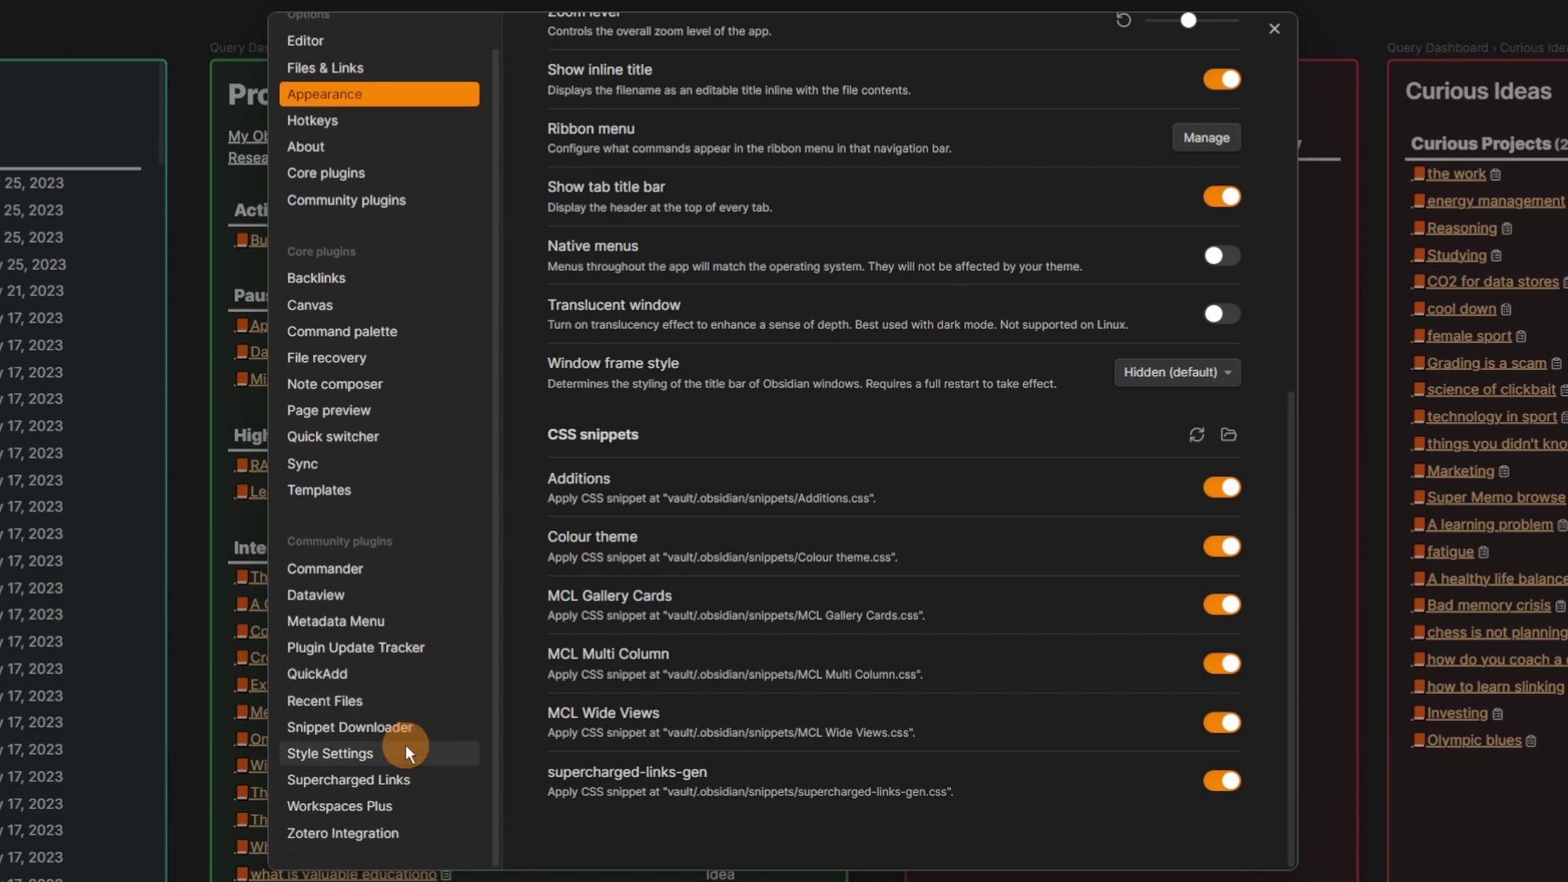
pyautogui.click(394, 728)
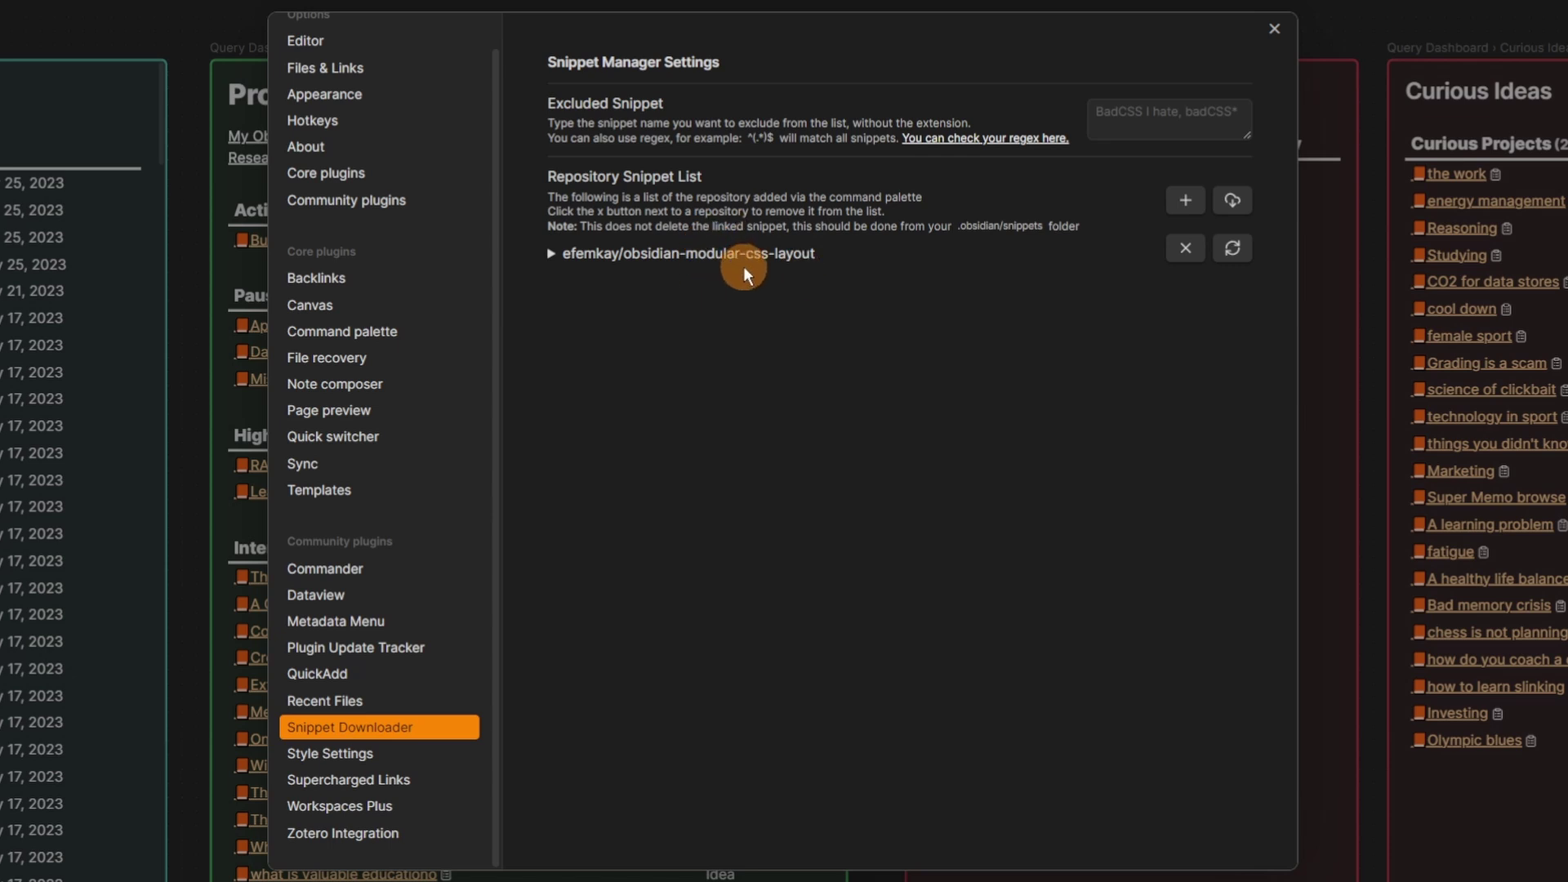
# Step: View the Supercharged Links entries in Style Settings and the matching selectors in the Supercharged Links plugin settings
pyautogui.click(385, 754)
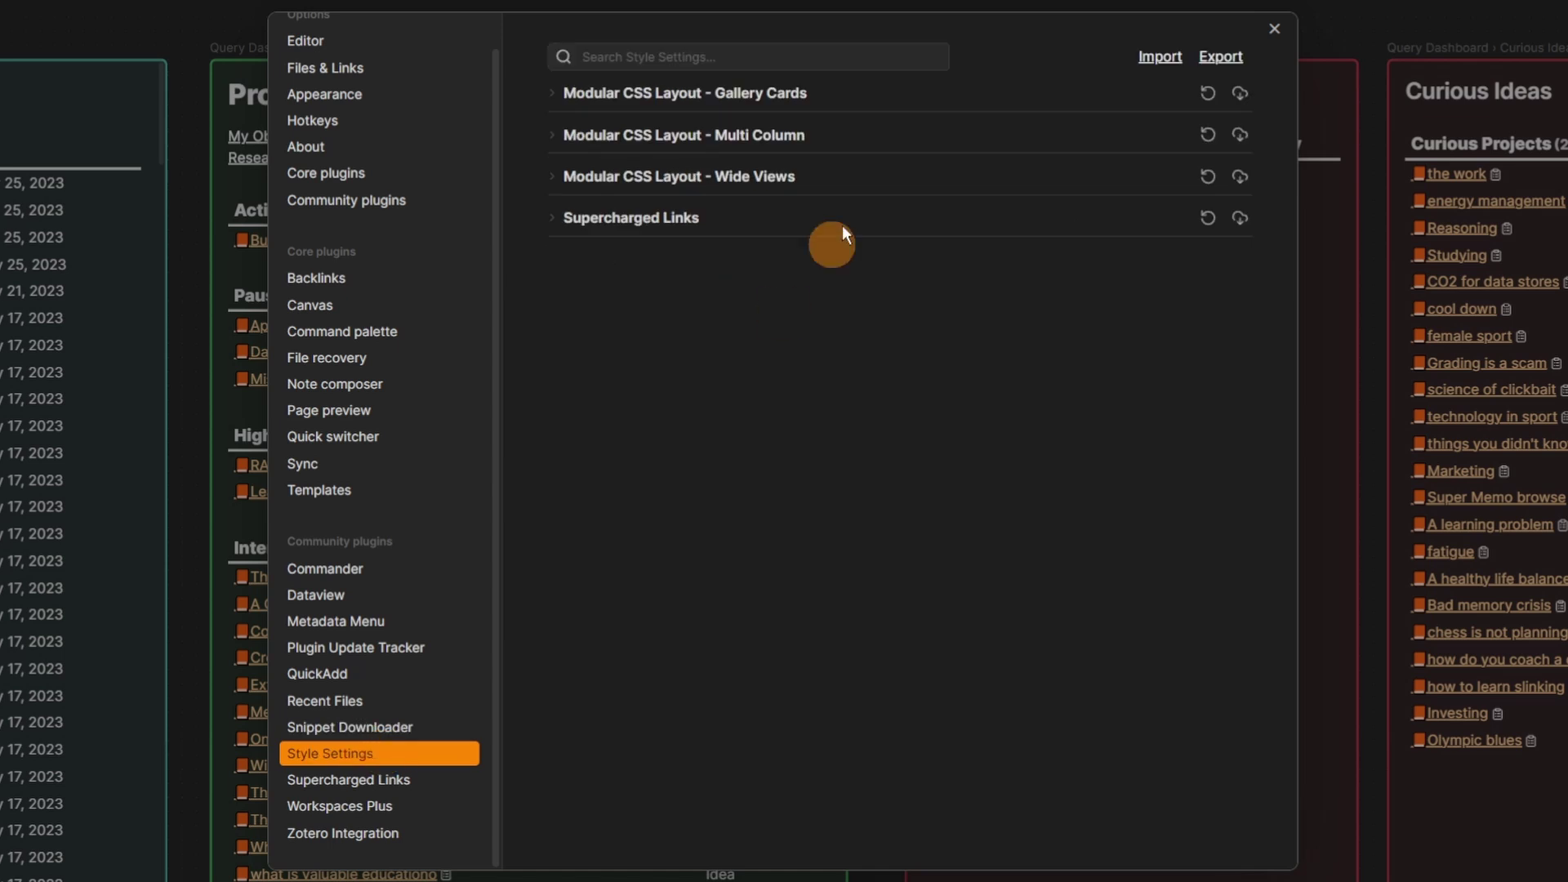
pyautogui.click(672, 220)
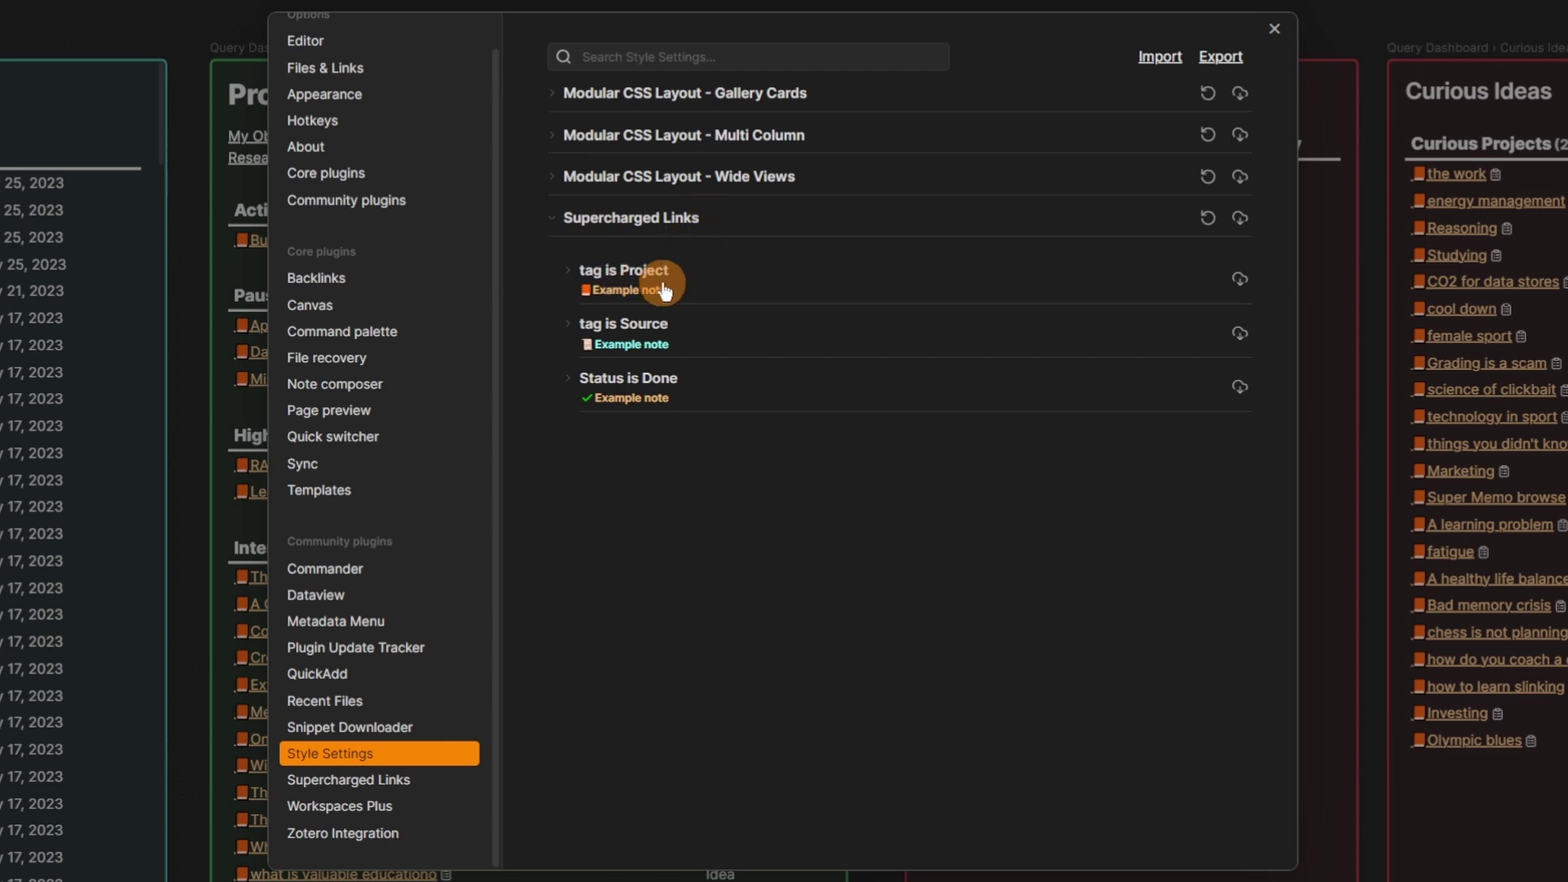
pyautogui.click(405, 779)
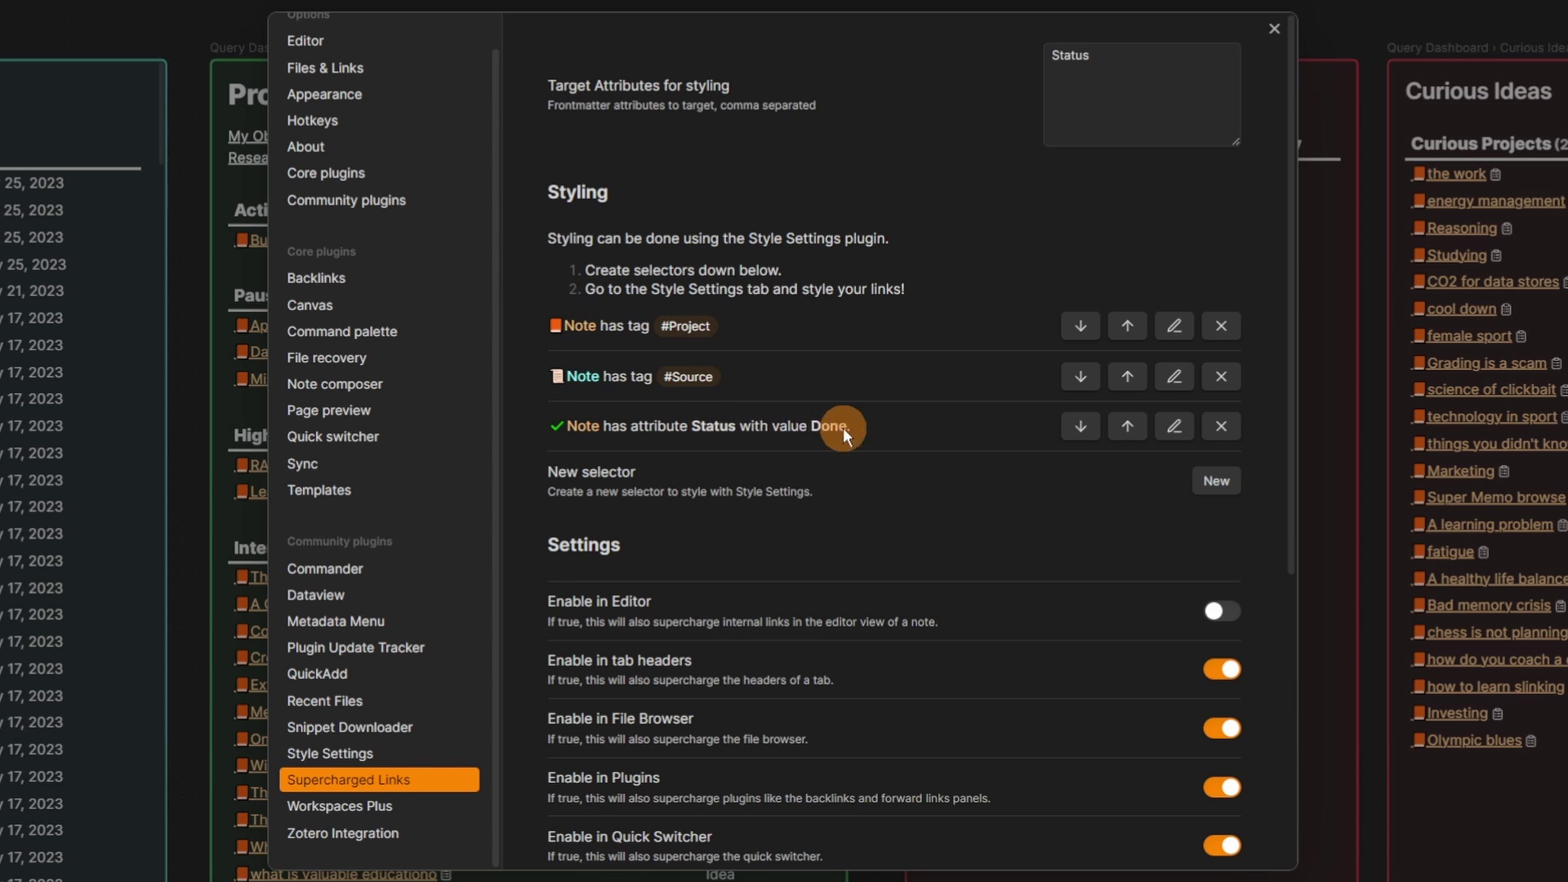
# Step: Expand the Project tag's link styling in Style Settings and inspect its link color and prepend text without changing them
pyautogui.click(686, 288)
pyautogui.click(667, 219)
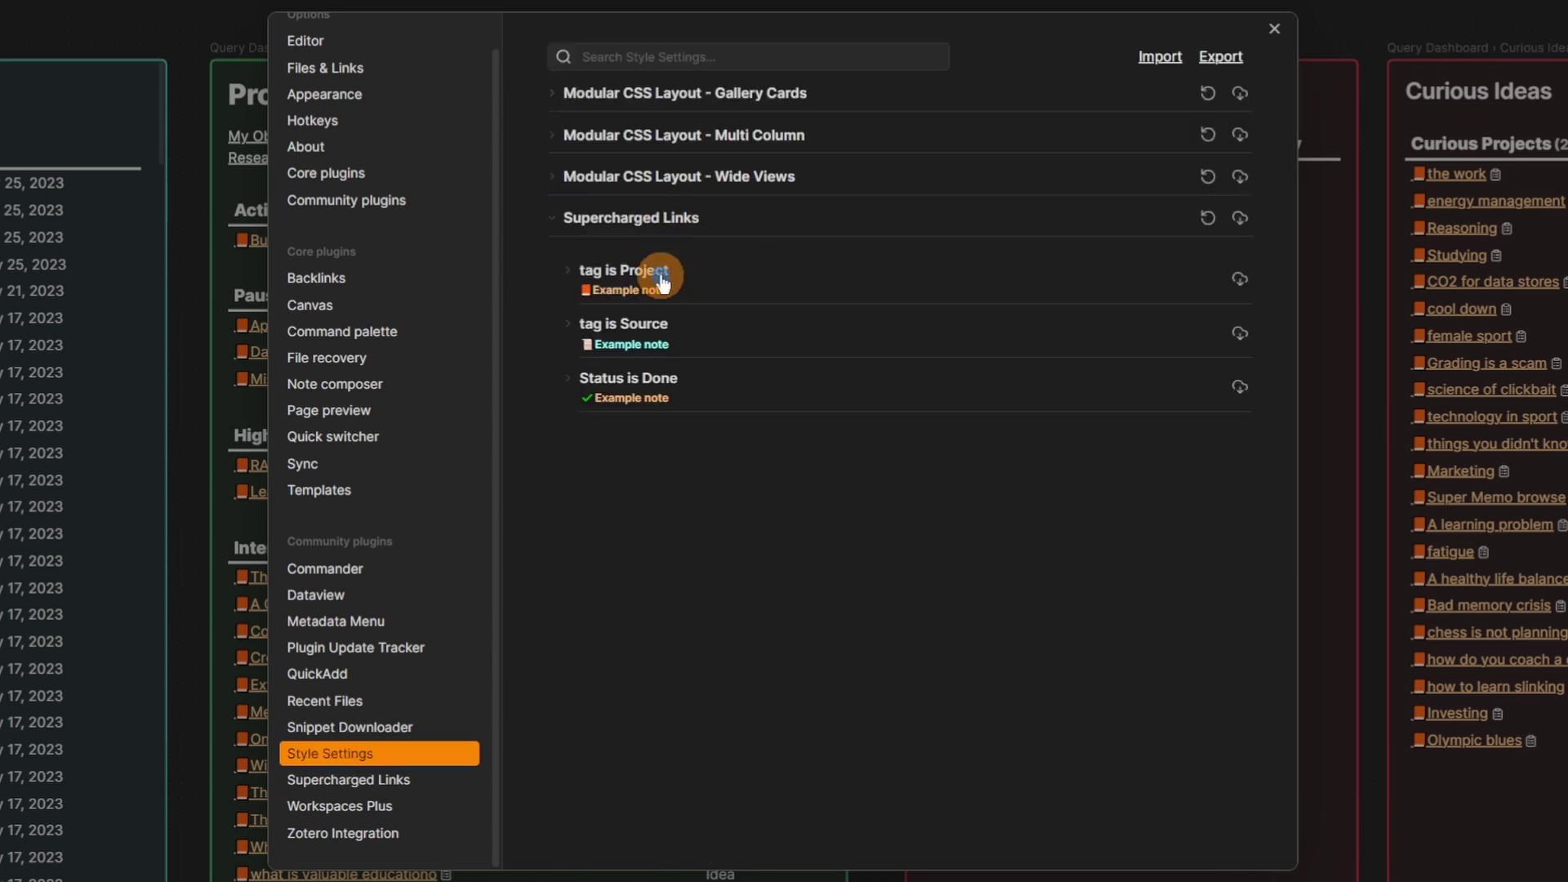
pyautogui.click(658, 270)
pyautogui.click(1196, 337)
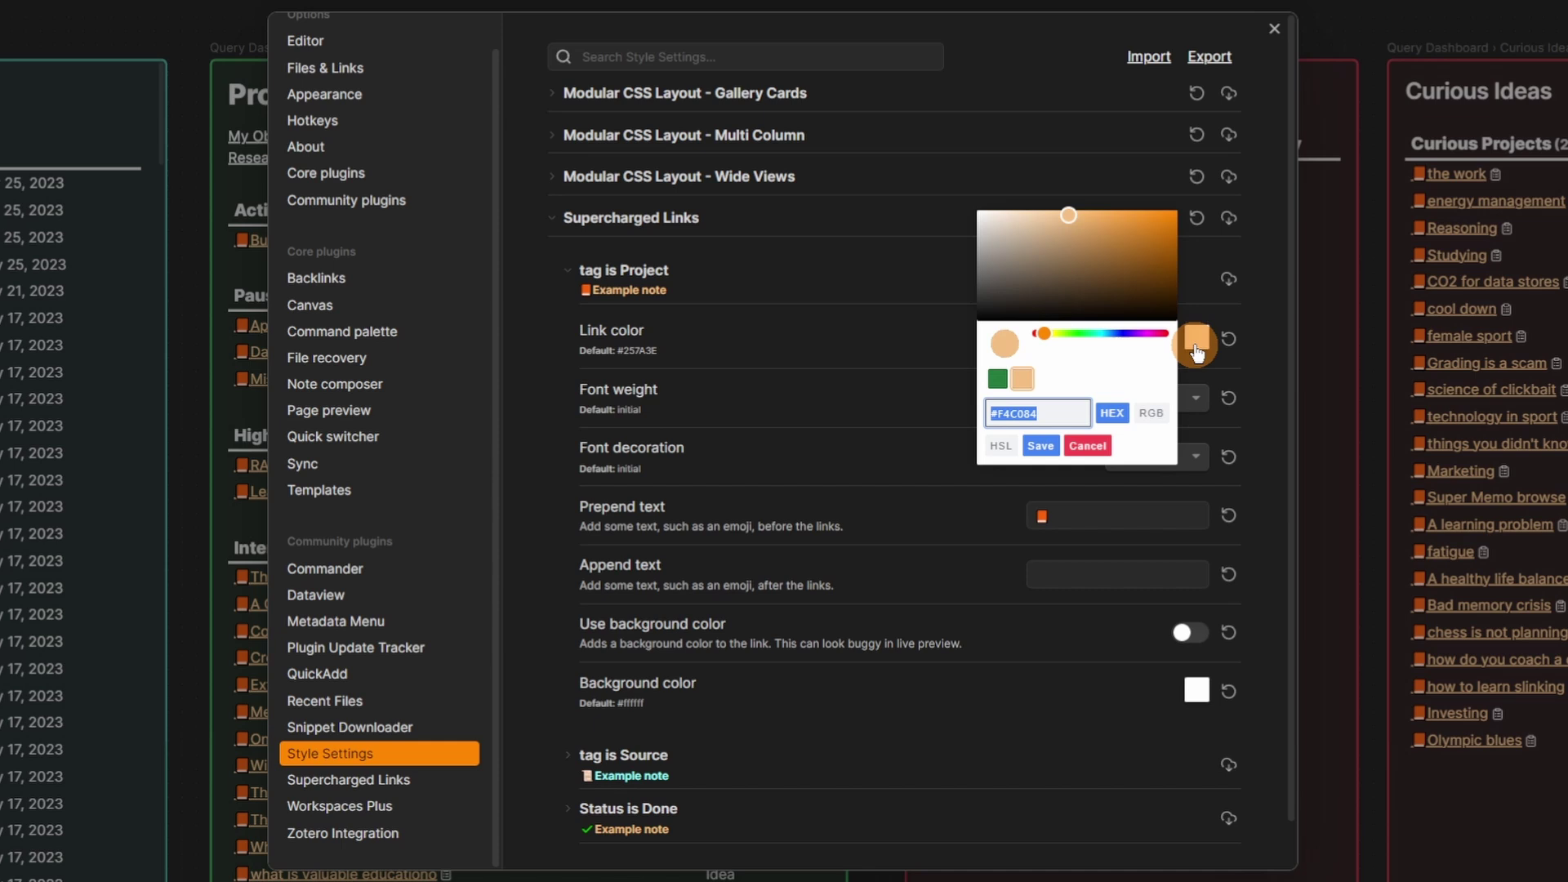
pyautogui.click(854, 360)
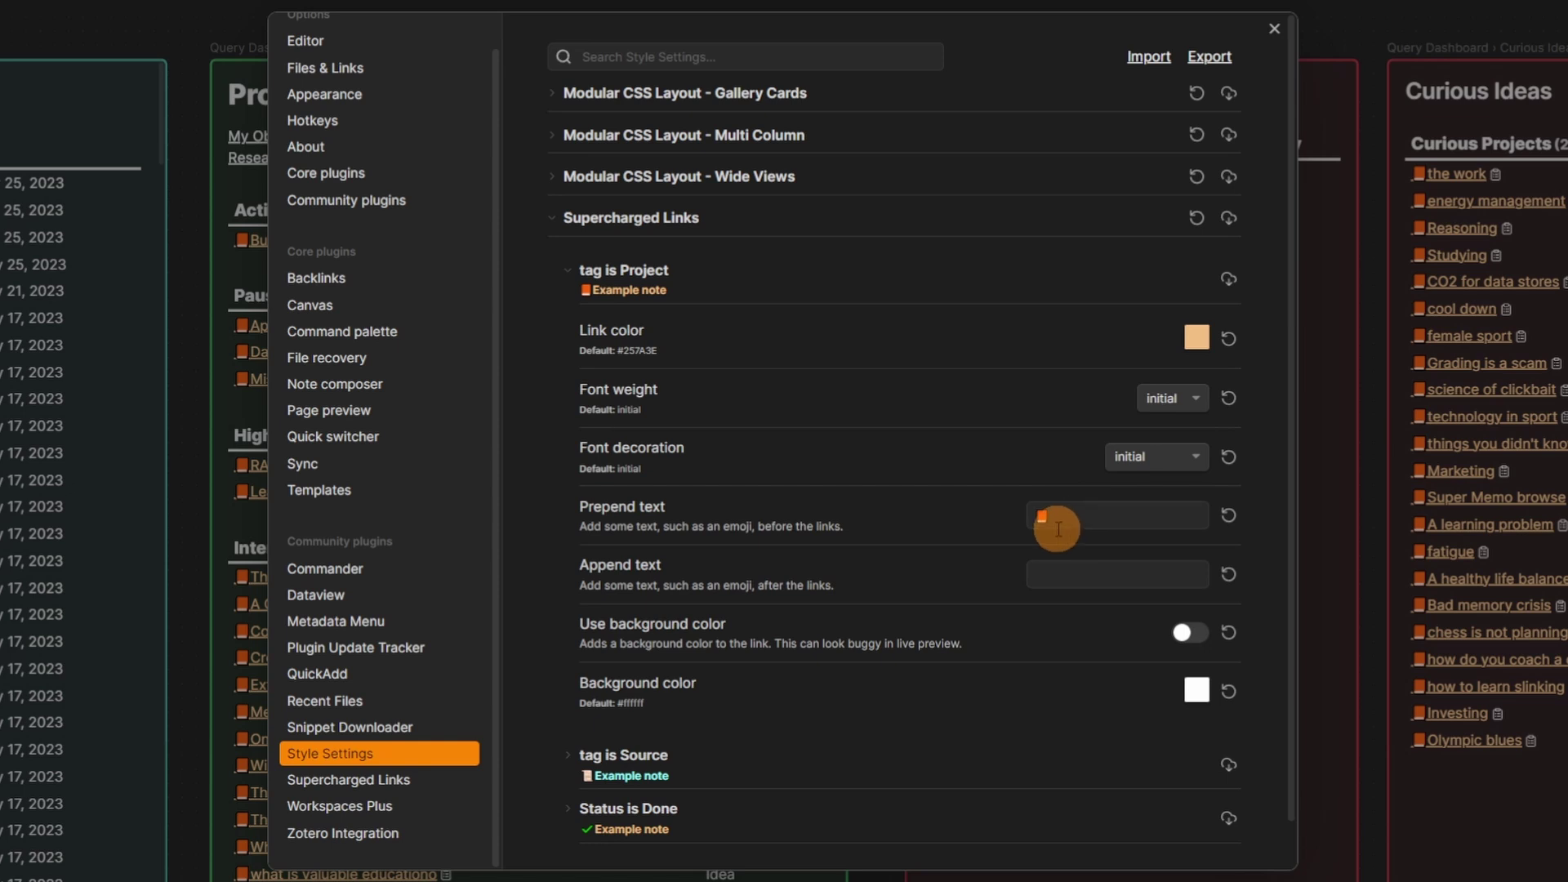
# Step: View the Workspaces Plus settings and search the core plugins for "work"
pyautogui.click(360, 809)
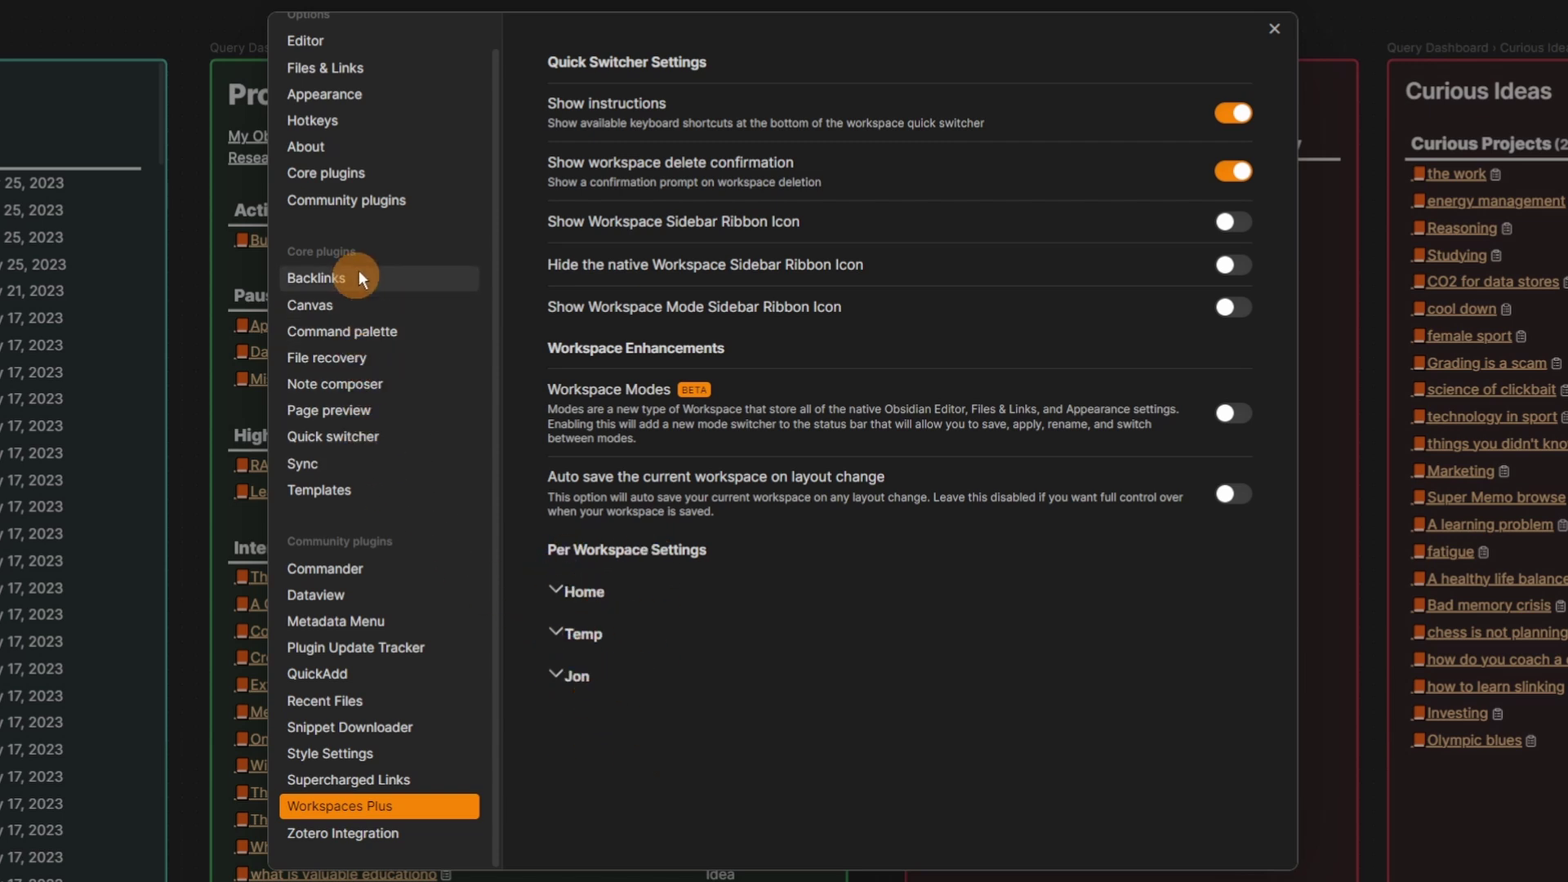
pyautogui.click(363, 172)
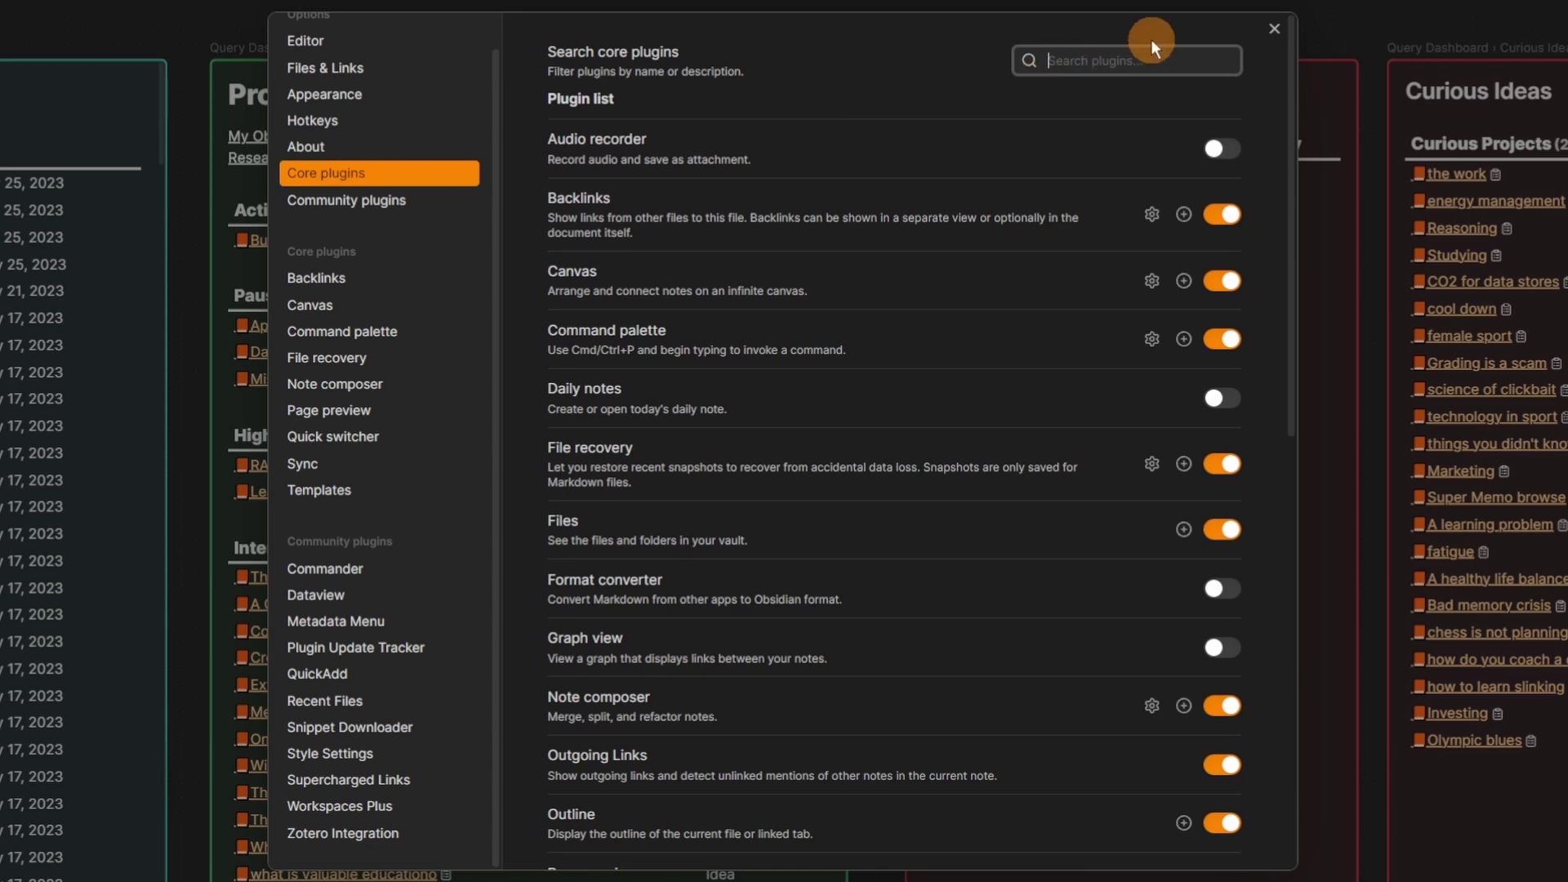
pyautogui.write('work')
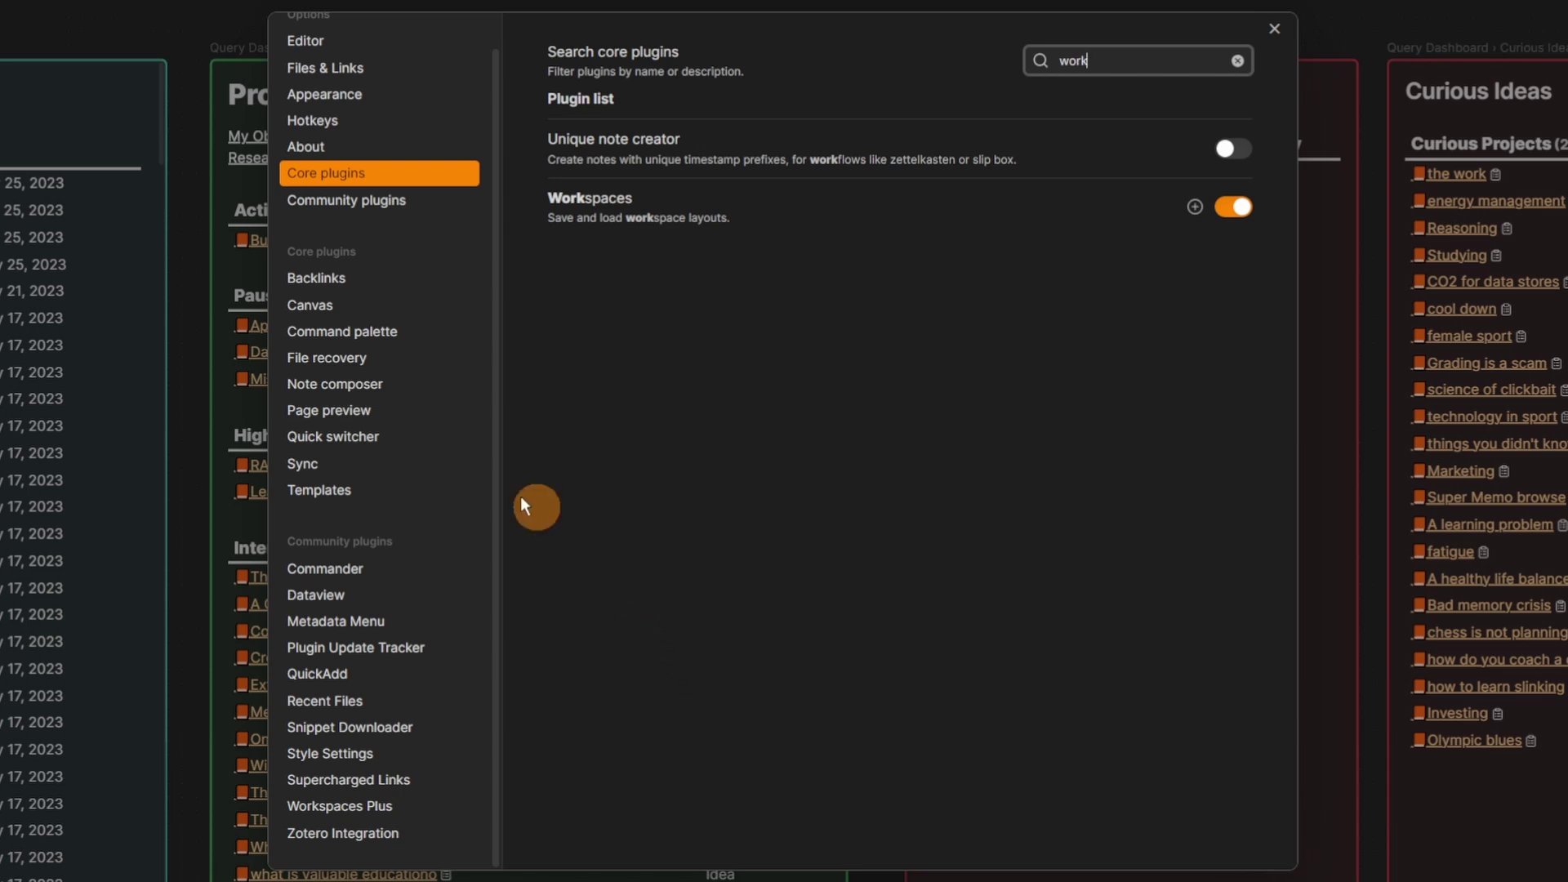
# Step: Close the settings, load the Temp workspace and open the linked BASB canvas from the Building a second Brain note
pyautogui.click(62, 97)
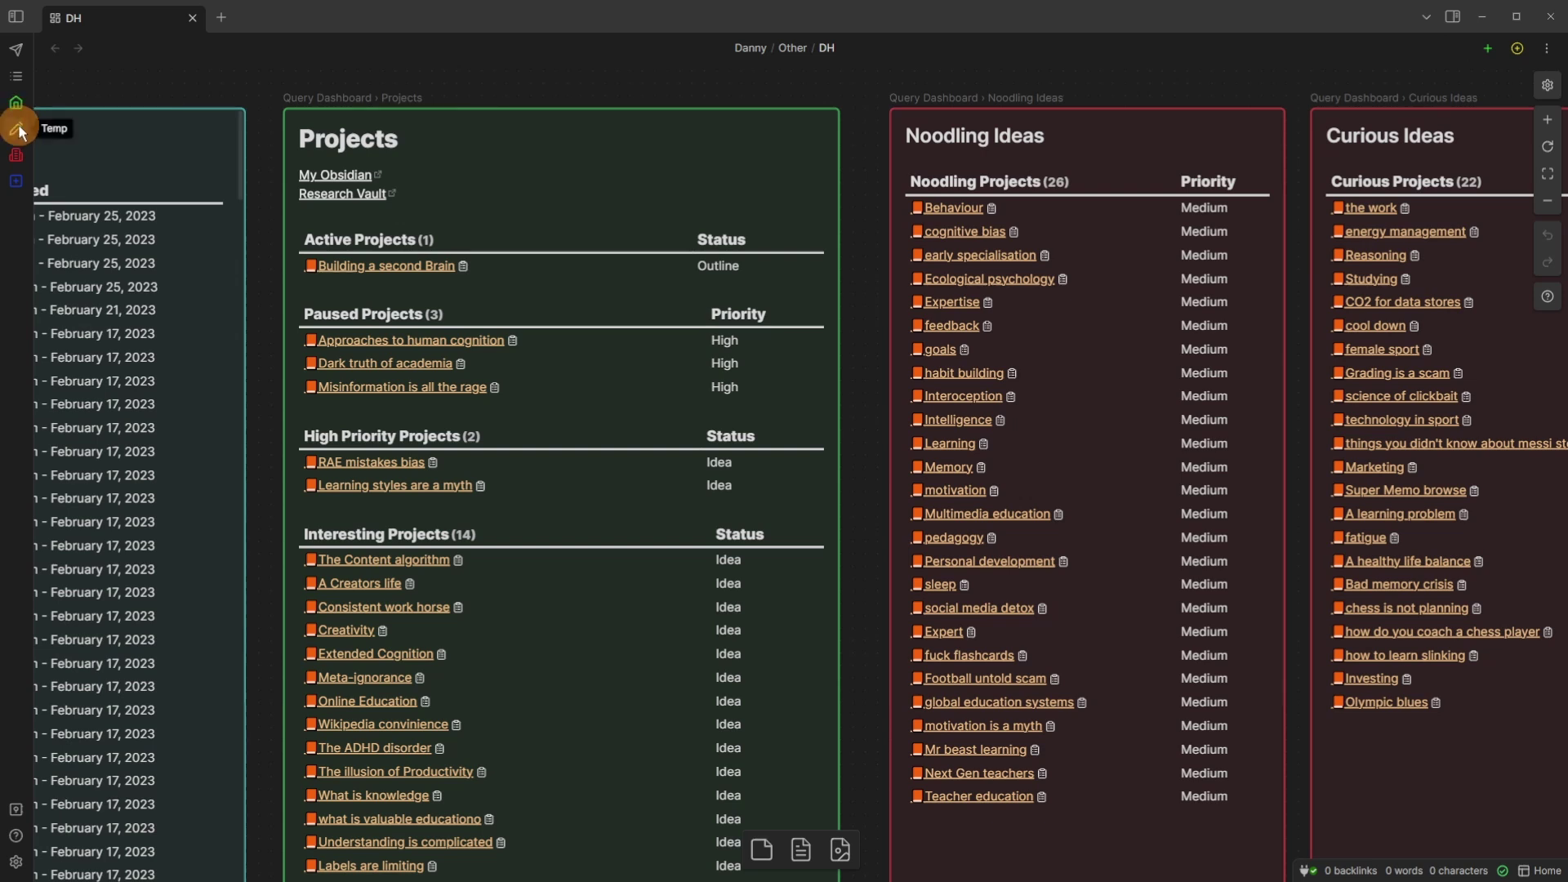
pyautogui.click(20, 128)
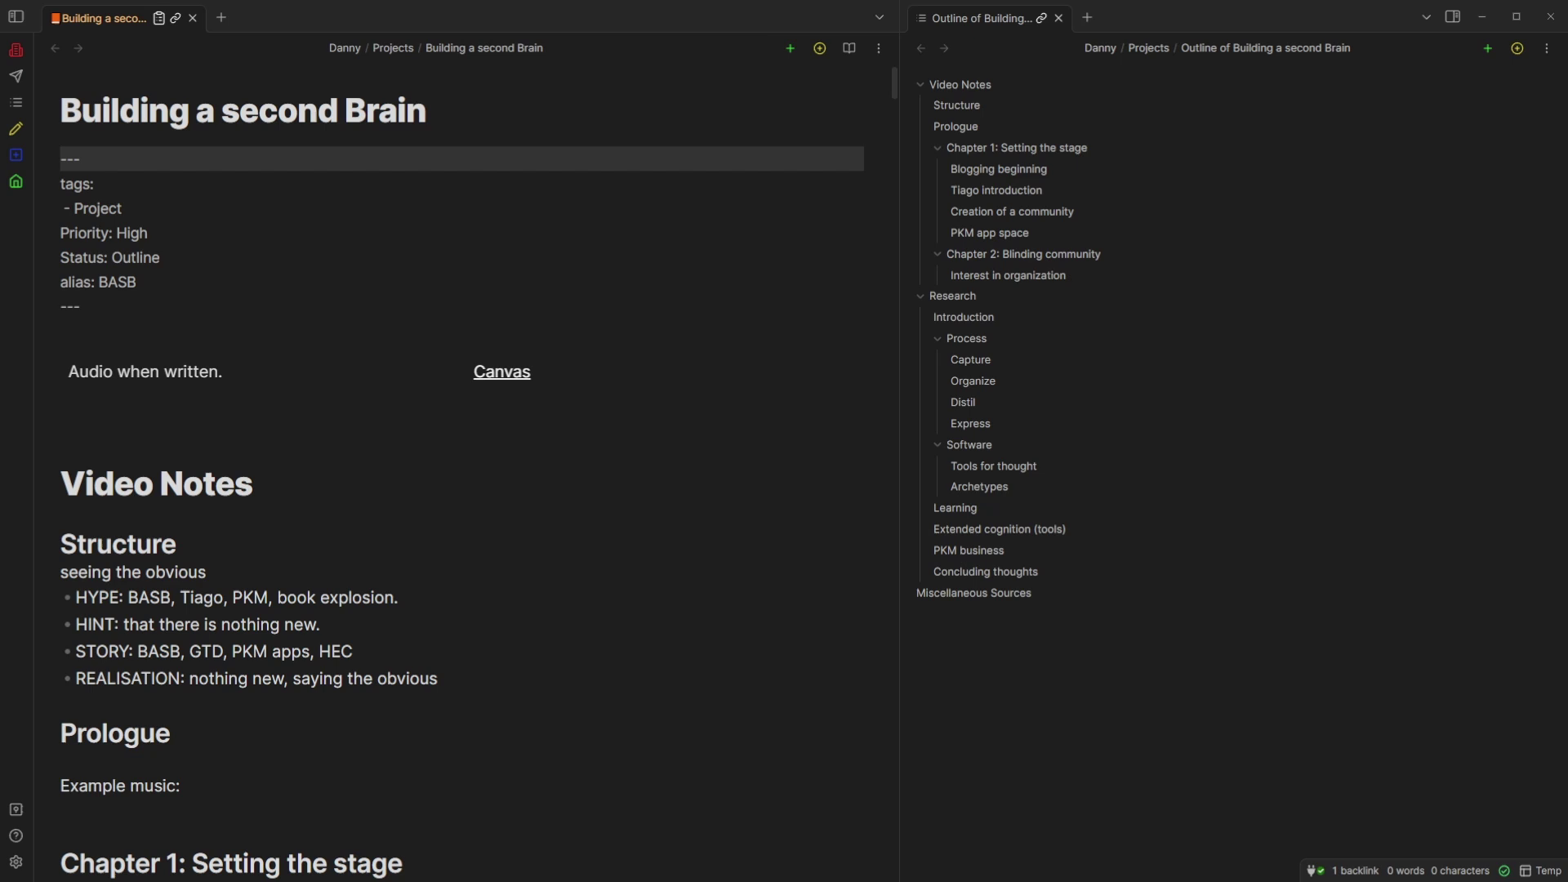
pyautogui.moveTo(501, 372)
pyautogui.moveTo(262, 273); pyautogui.dragTo(798, 42)
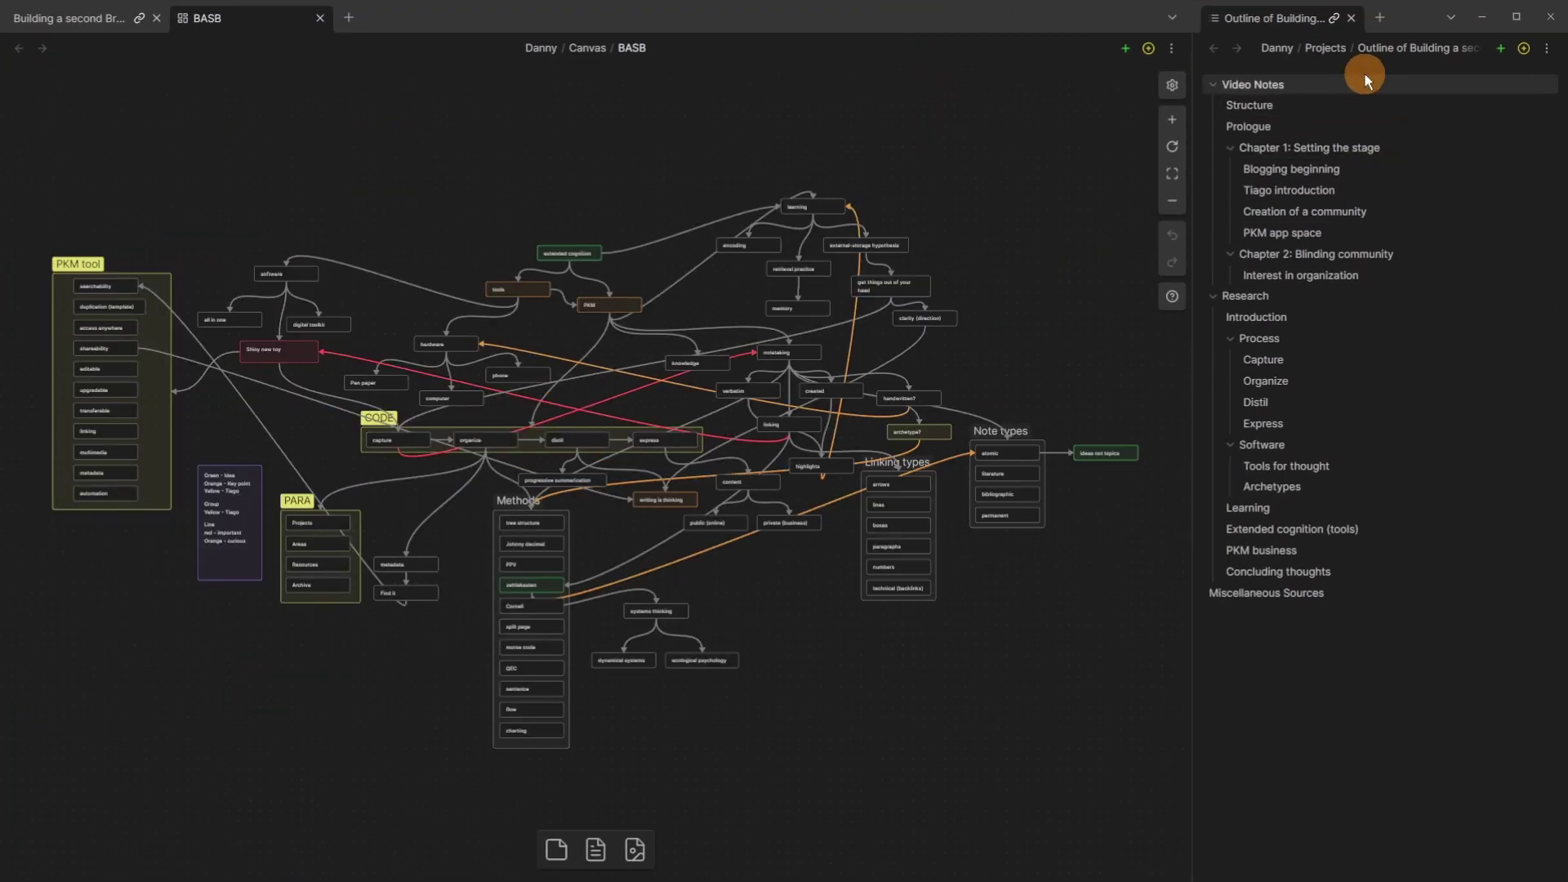
# Step: Return to the Building a second Brain note, restoring the saved Temp layout, and switch to the Home workspace
pyautogui.click(72, 18)
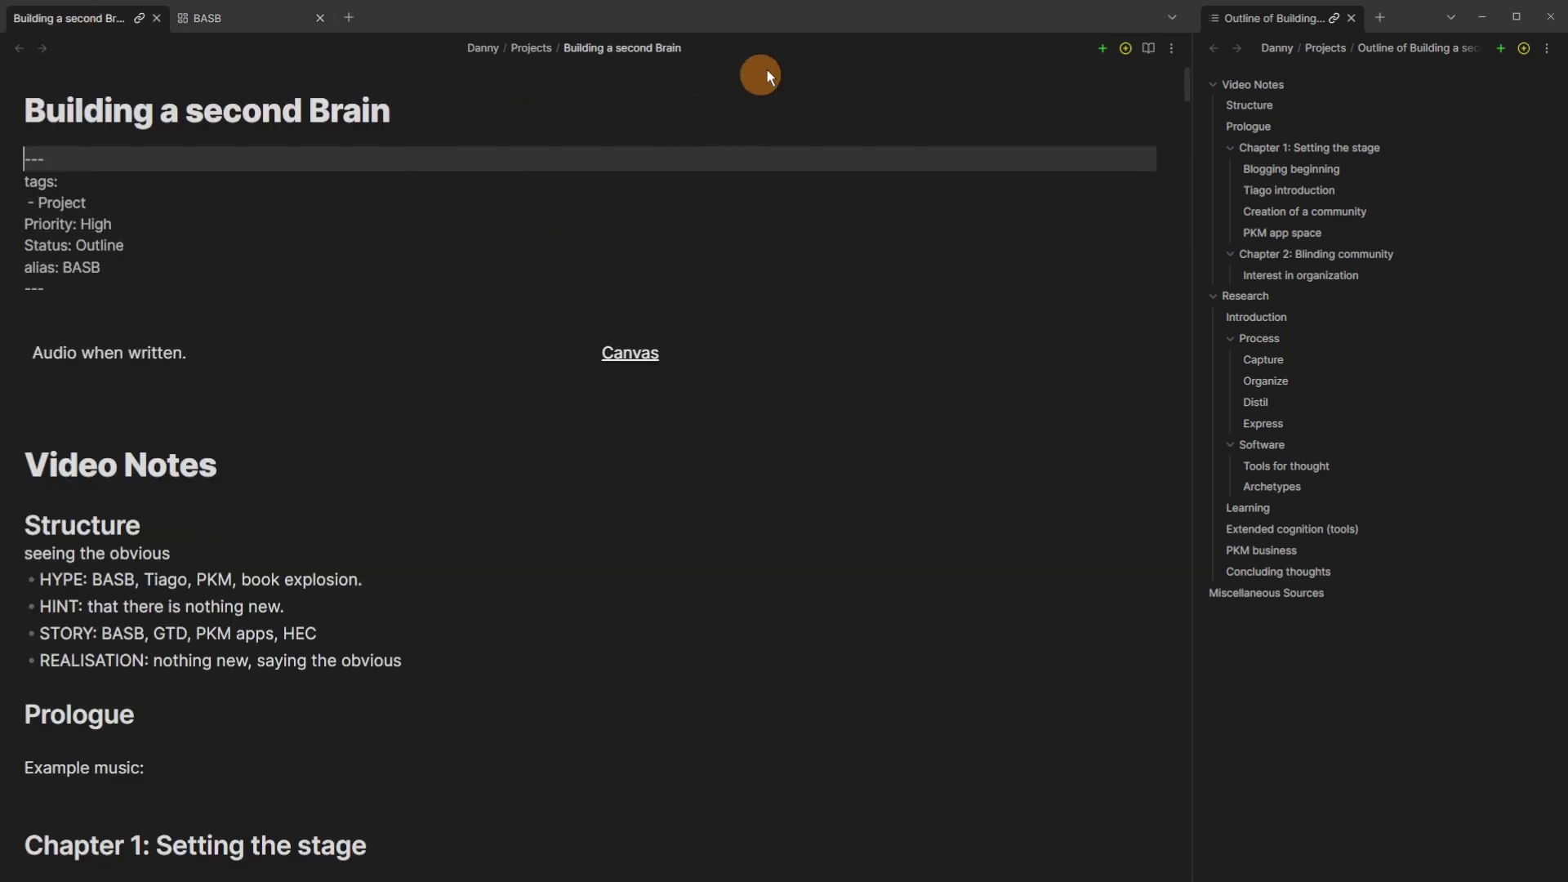
pyautogui.hotkey('ctrl', 'shift', 'z')
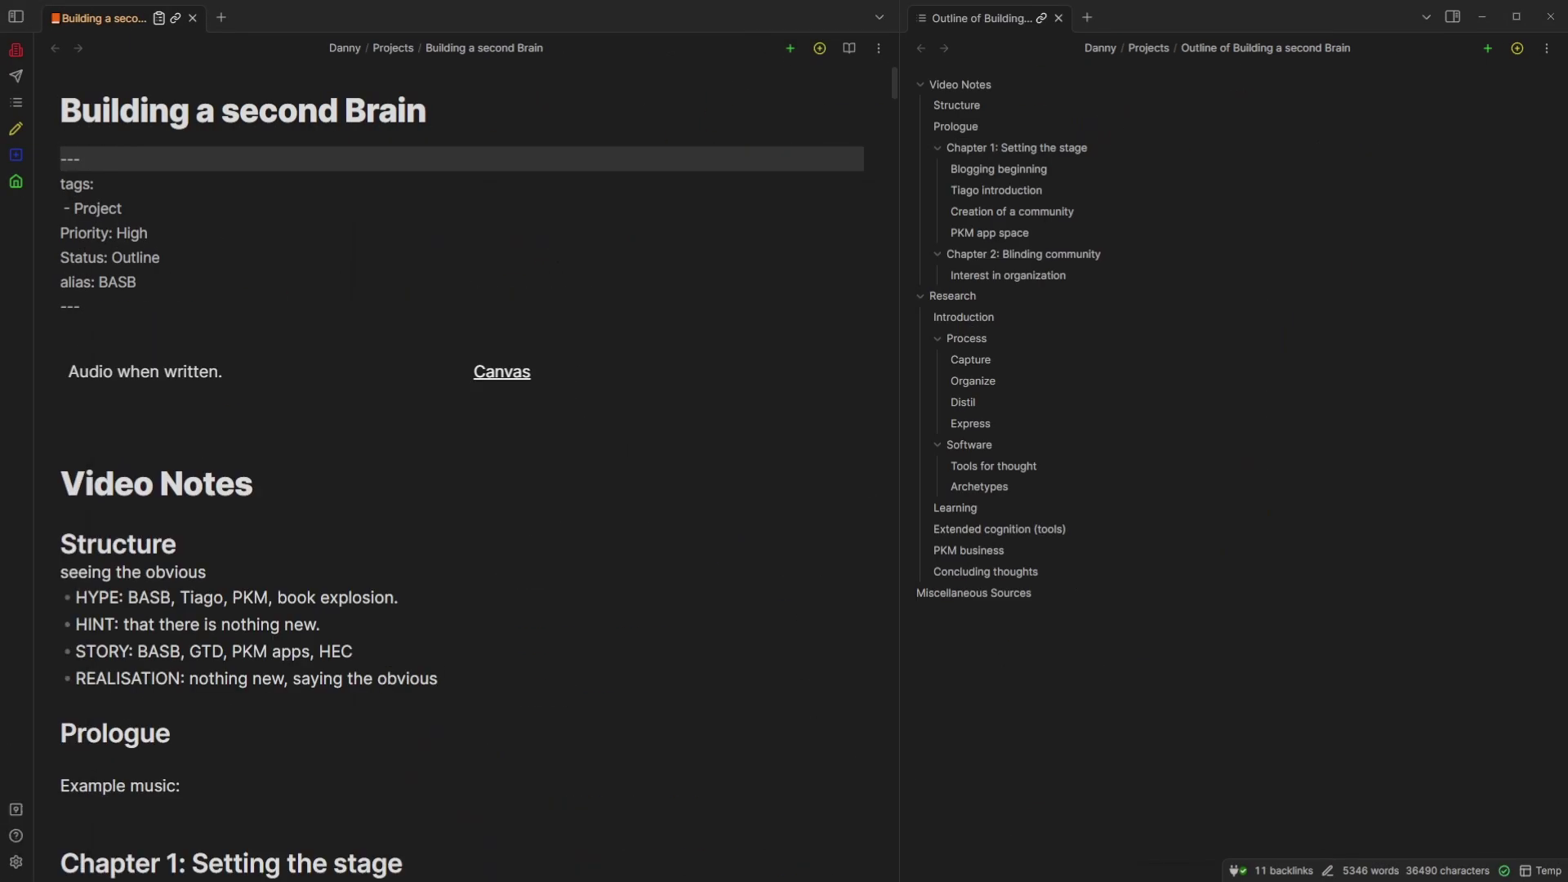
pyautogui.click(15, 180)
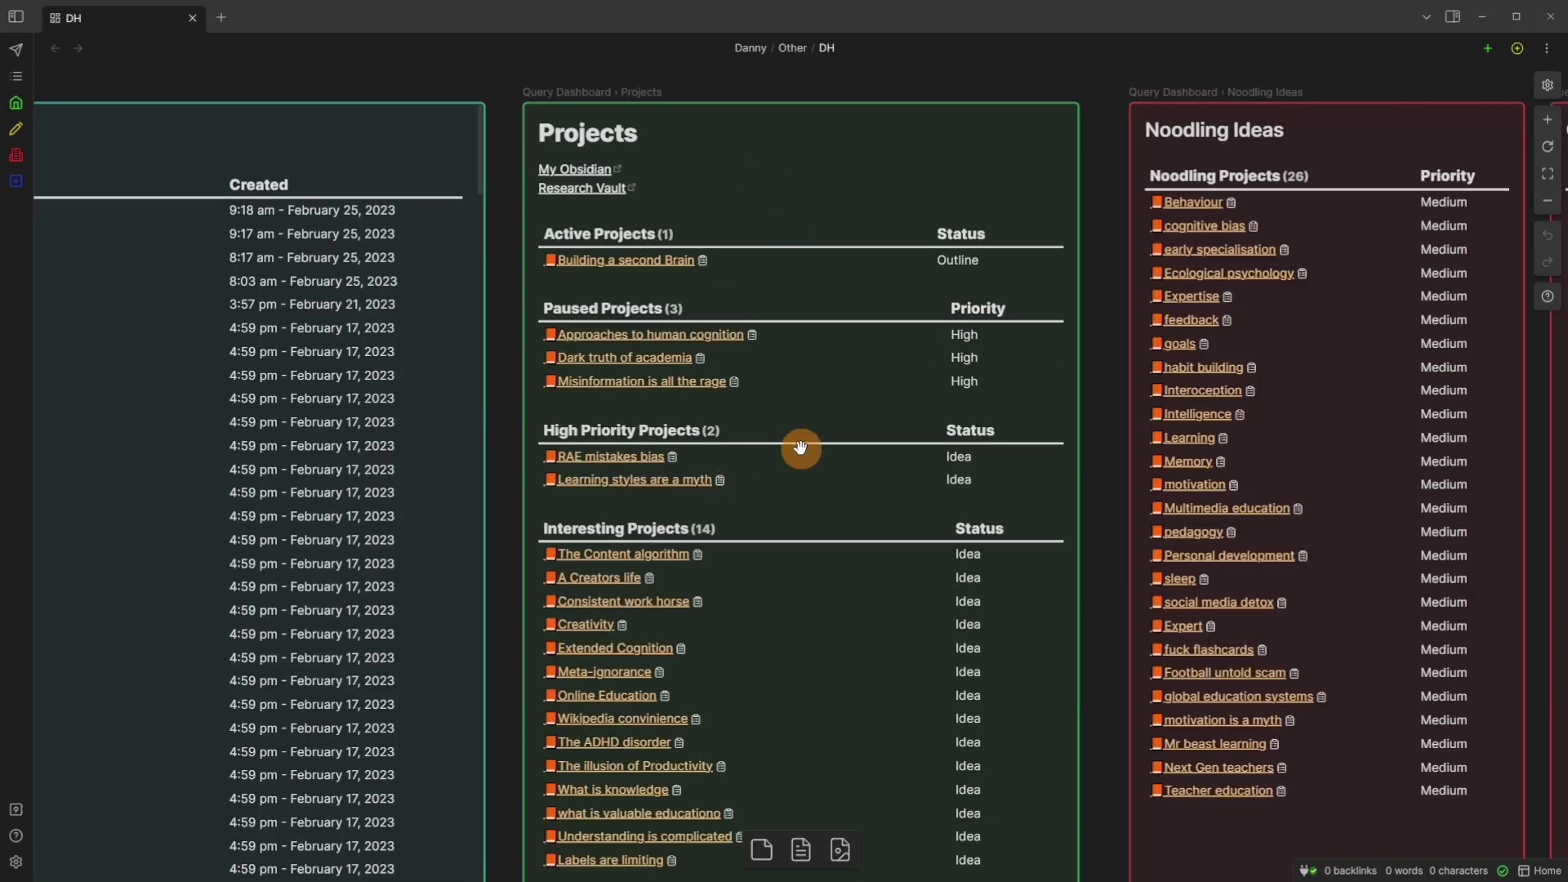
# Step: Examine the Sync settings, including the selective sync file types and vault configuration sync options, and close the settings
pyautogui.hotkey('ctrl', ',')
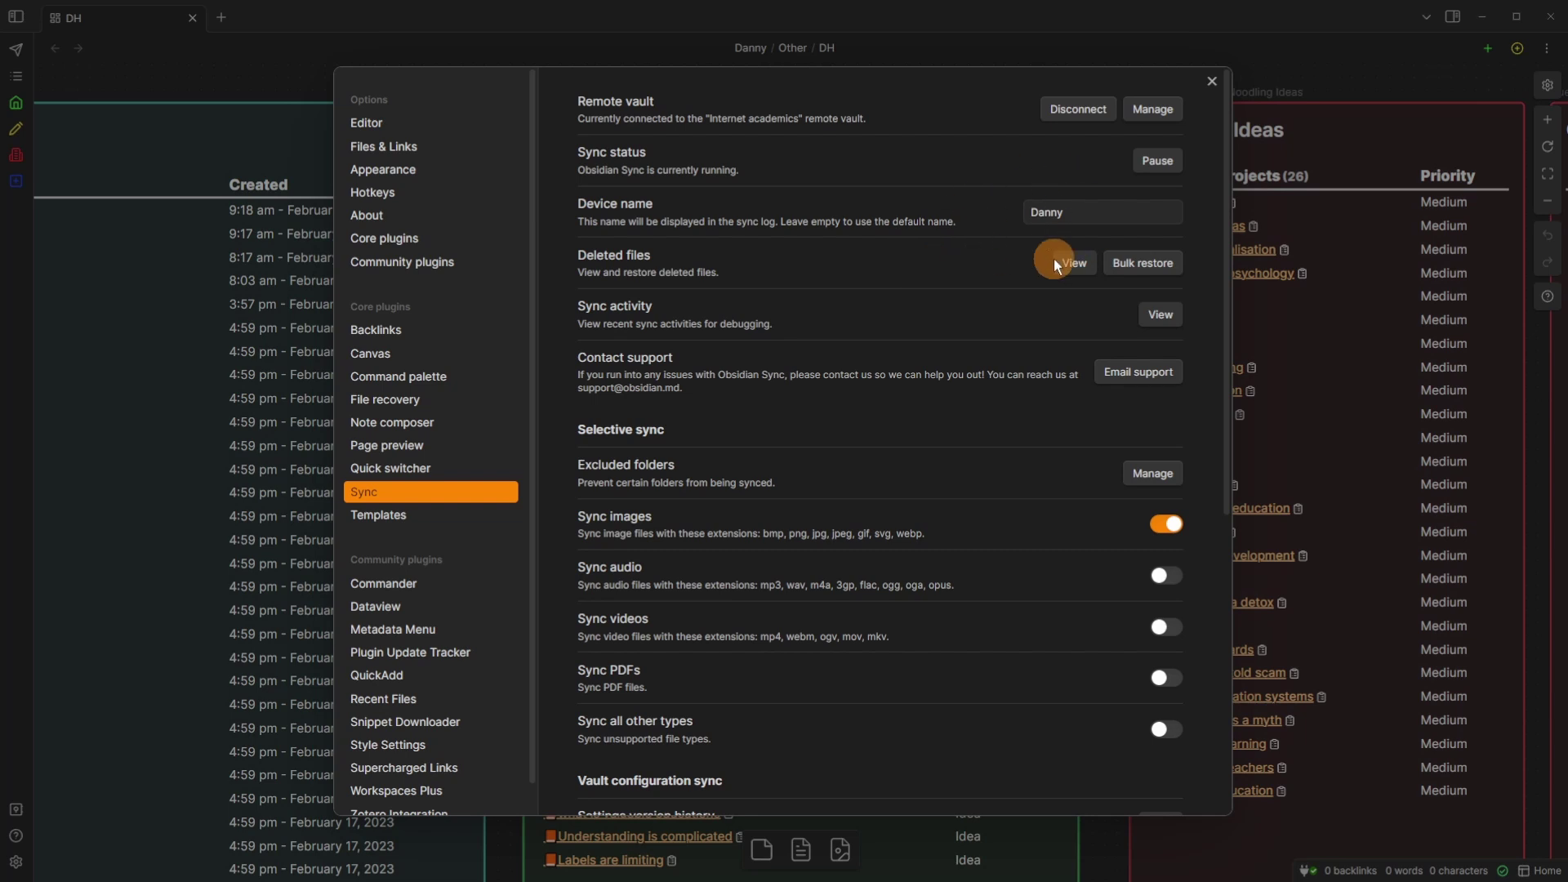
pyautogui.scroll(-1, 952, 261)
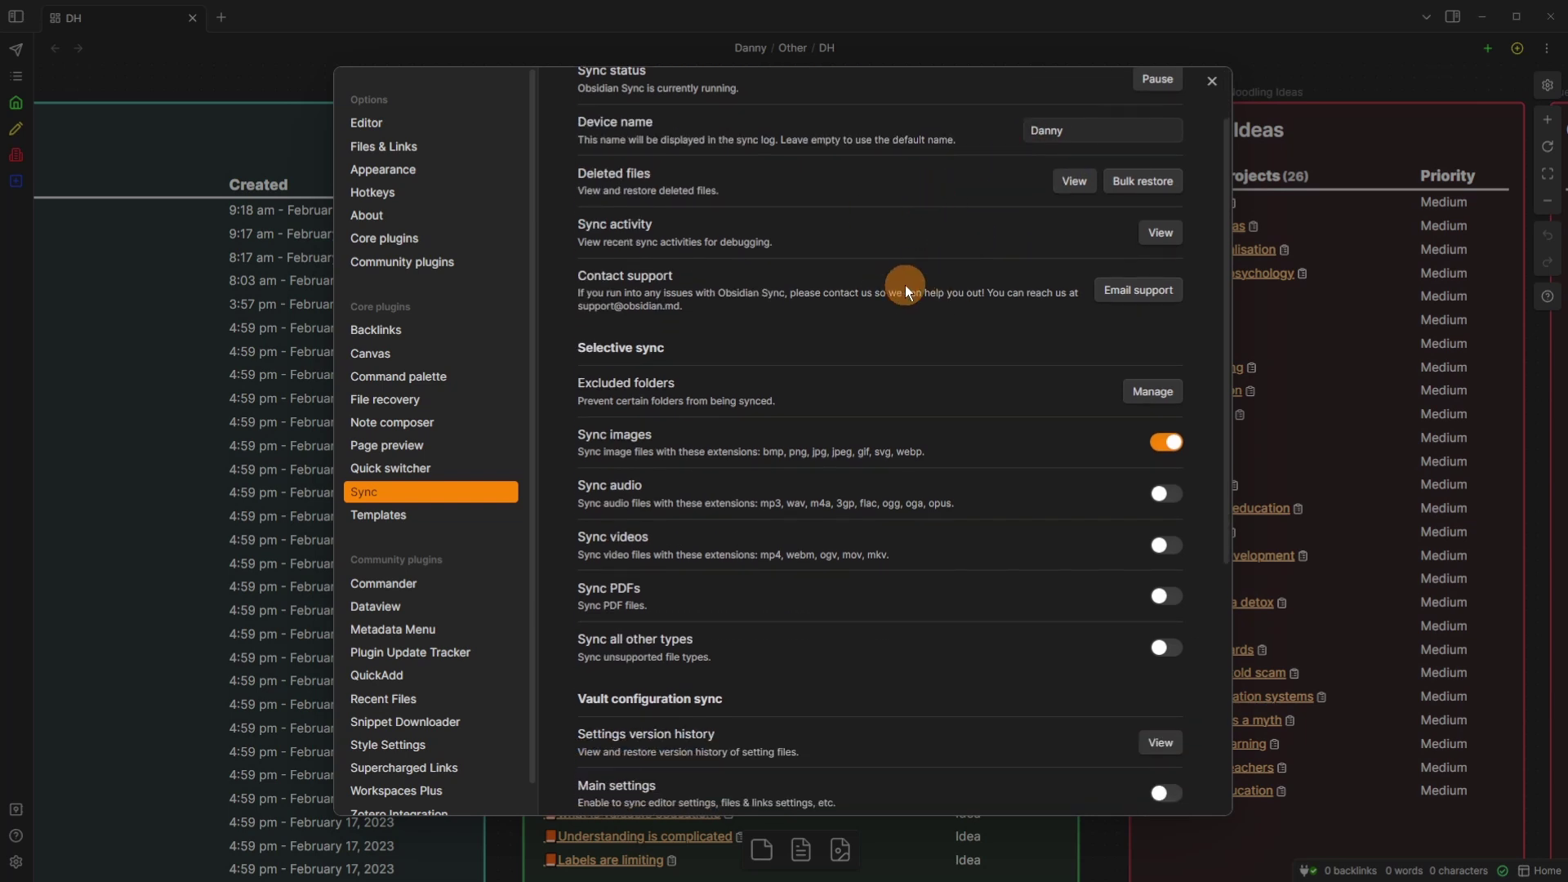
pyautogui.scroll(-1, 945, 415)
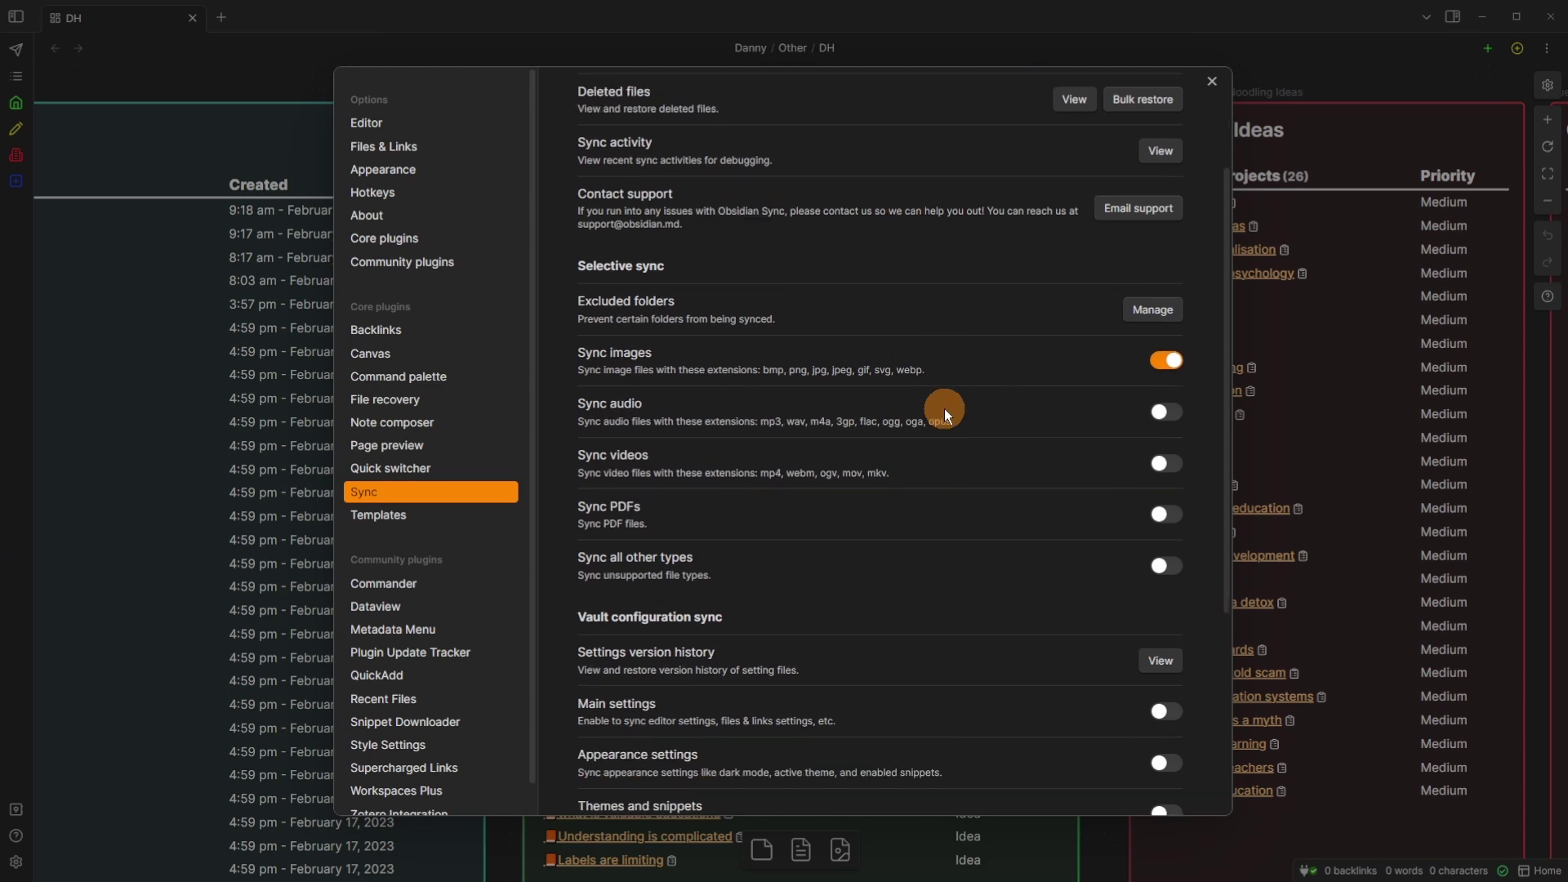
pyautogui.scroll(-1, 944, 408)
pyautogui.scroll(-2, 956, 359)
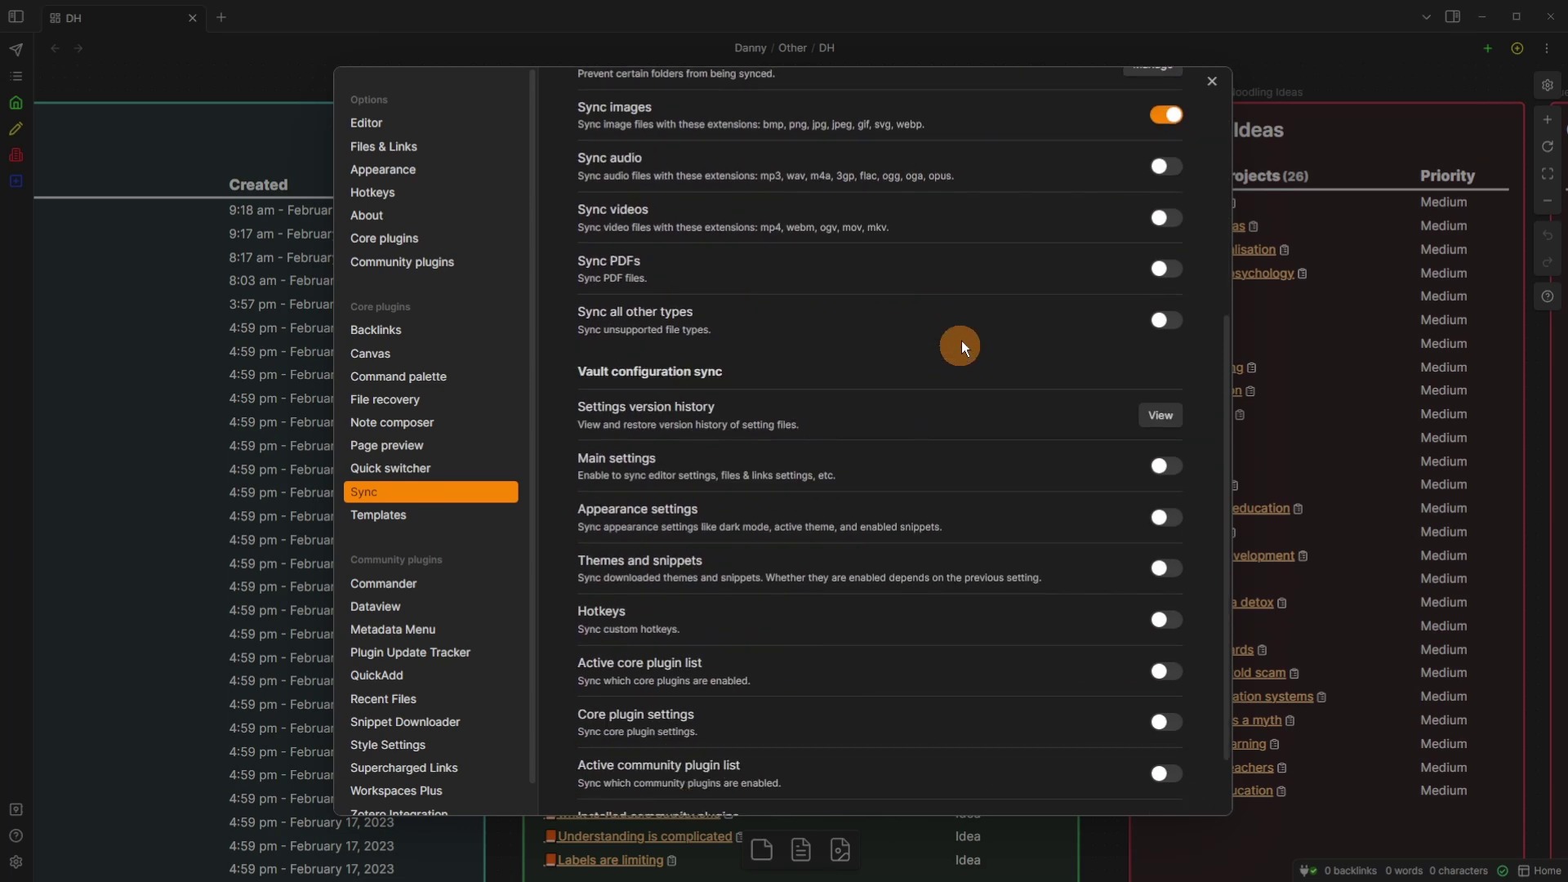
pyautogui.scroll(-1, 869, 384)
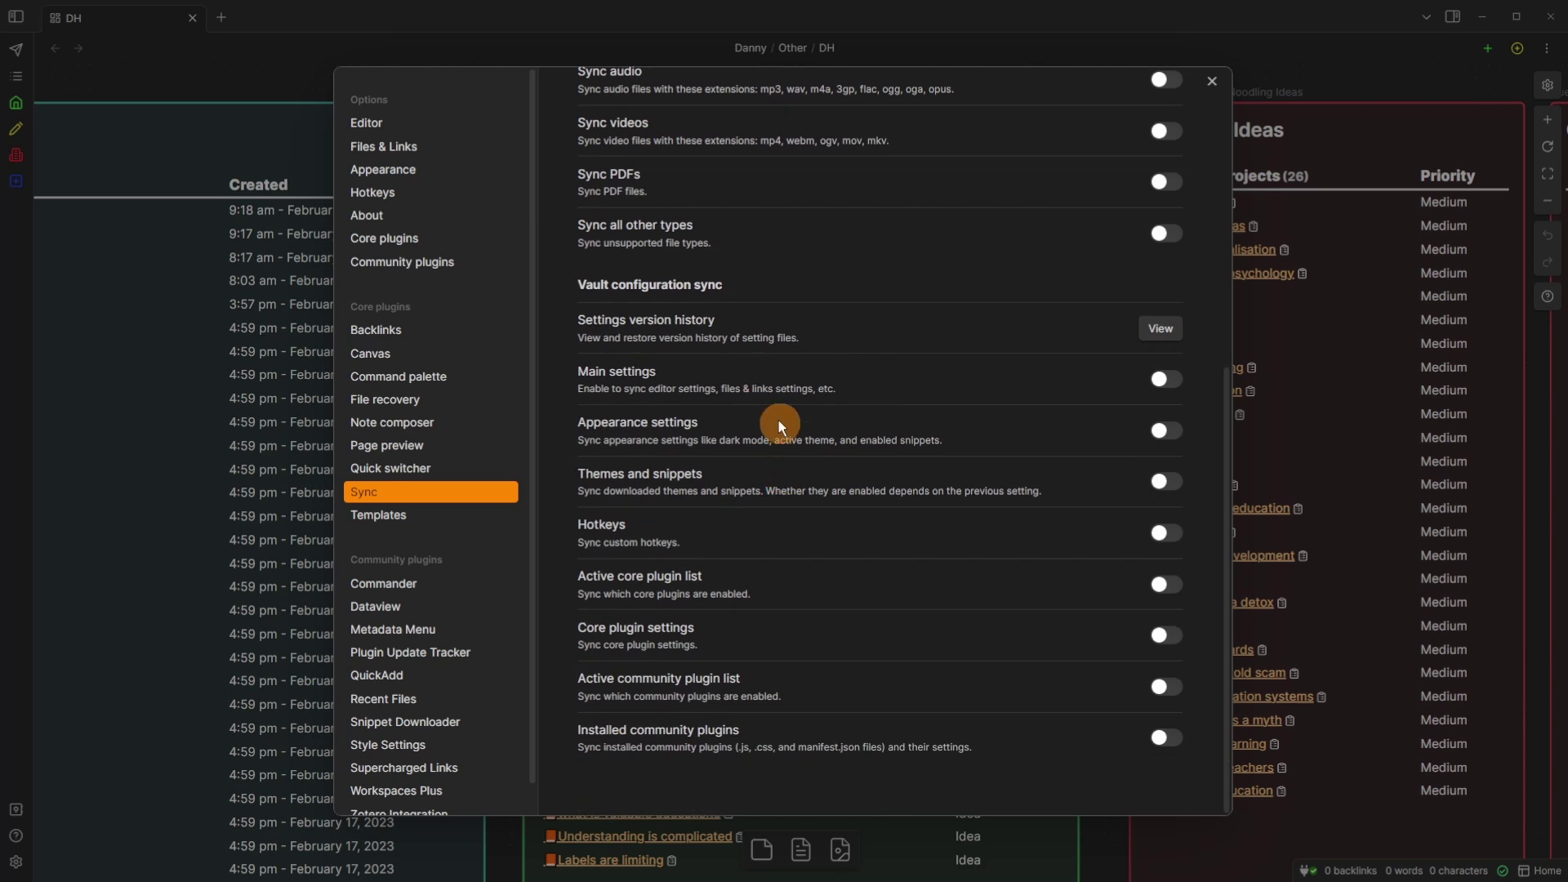
pyautogui.scroll(2, 787, 438)
pyautogui.scroll(-2, 806, 503)
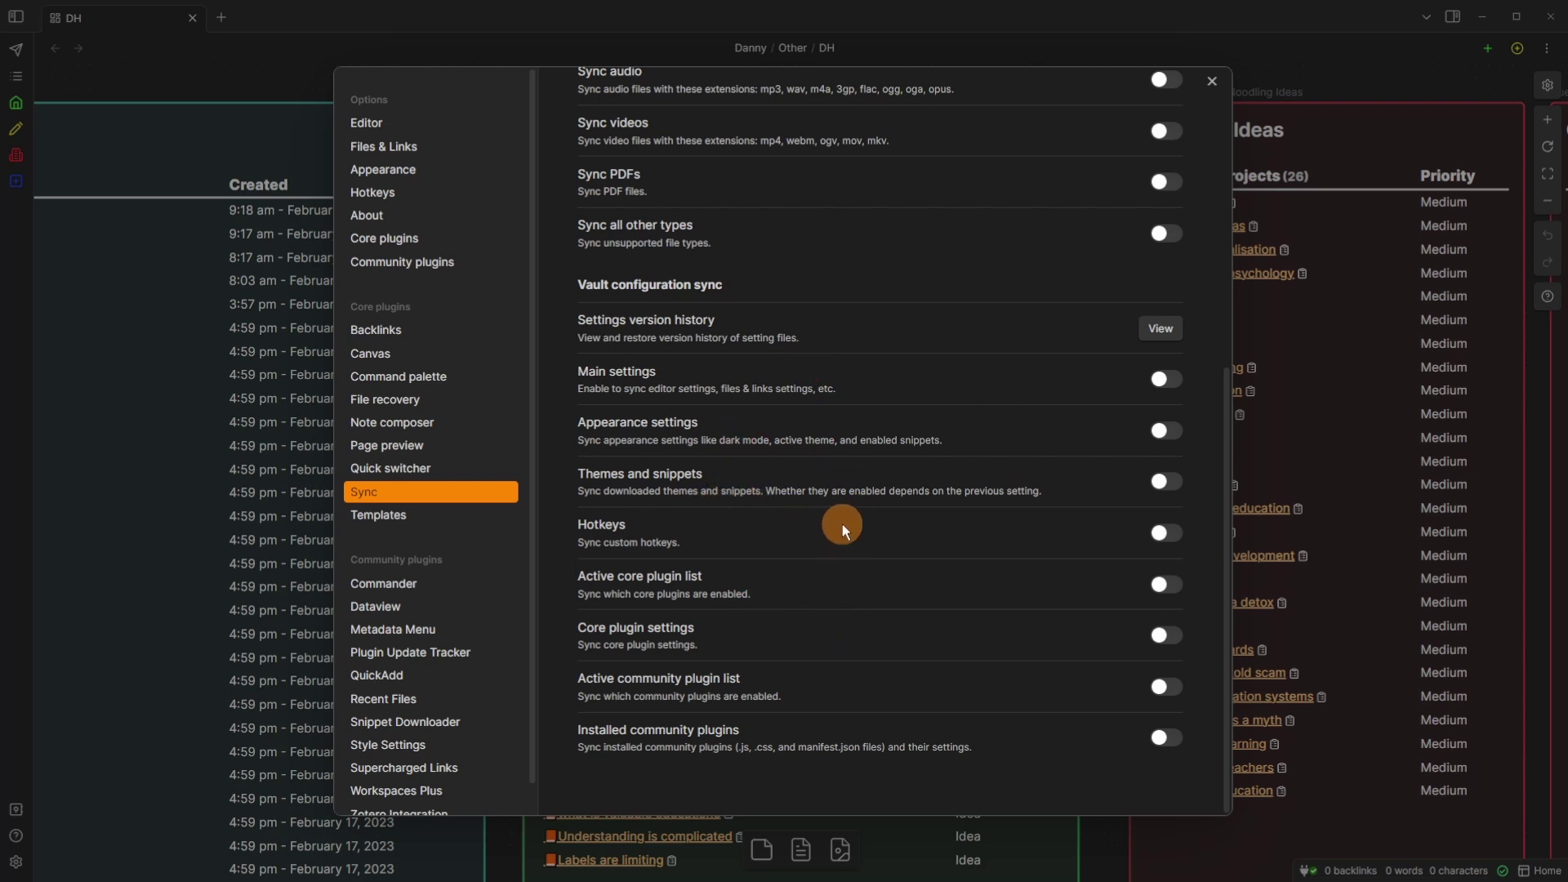
pyautogui.scroll(5, 841, 522)
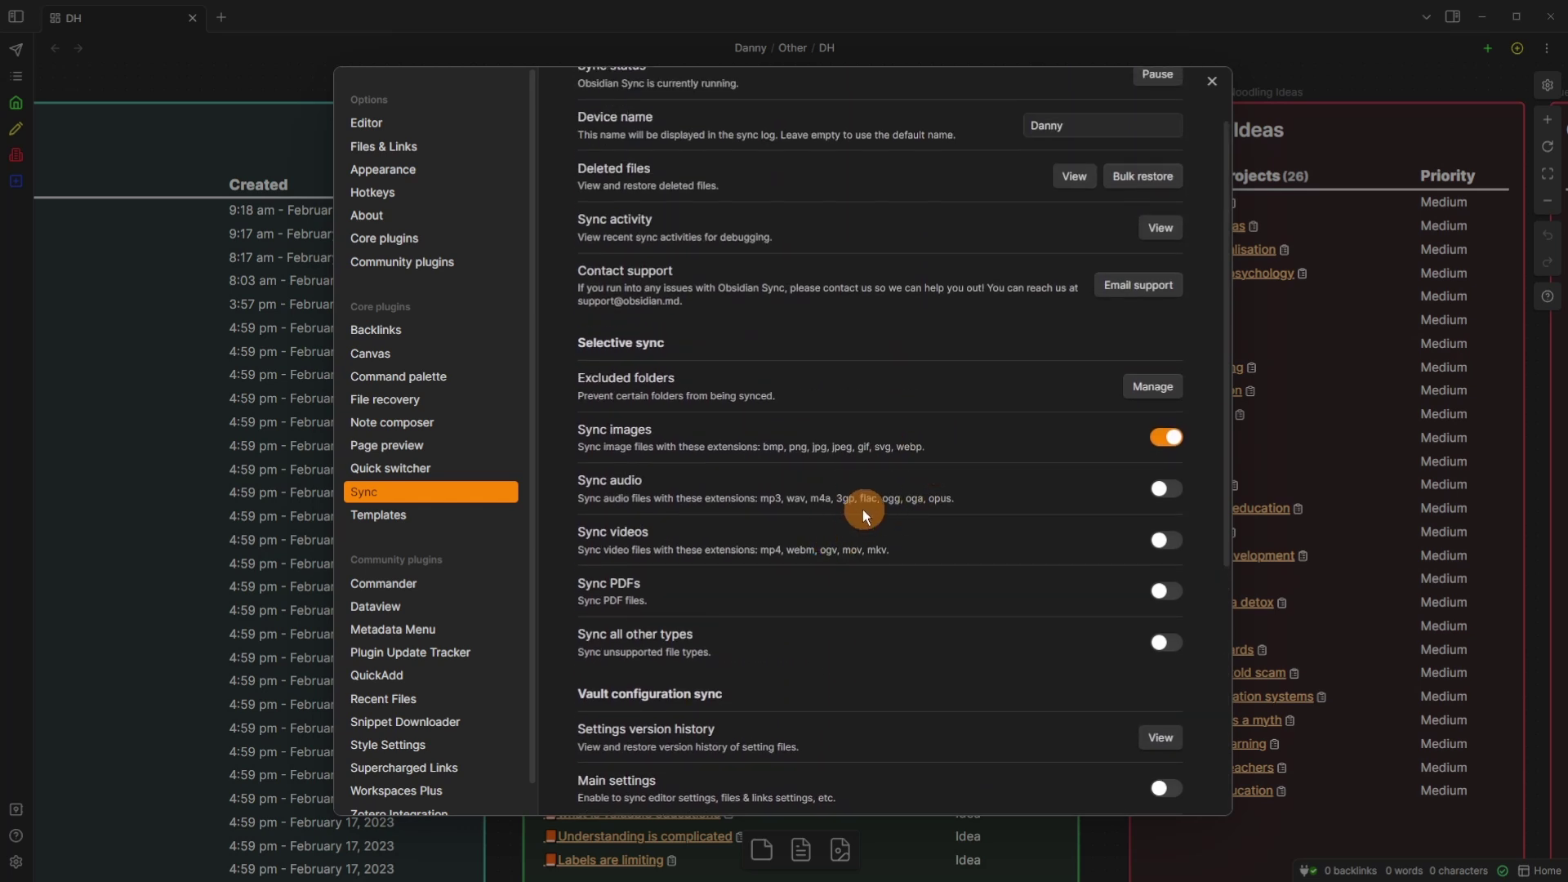
pyautogui.scroll(-2, 862, 508)
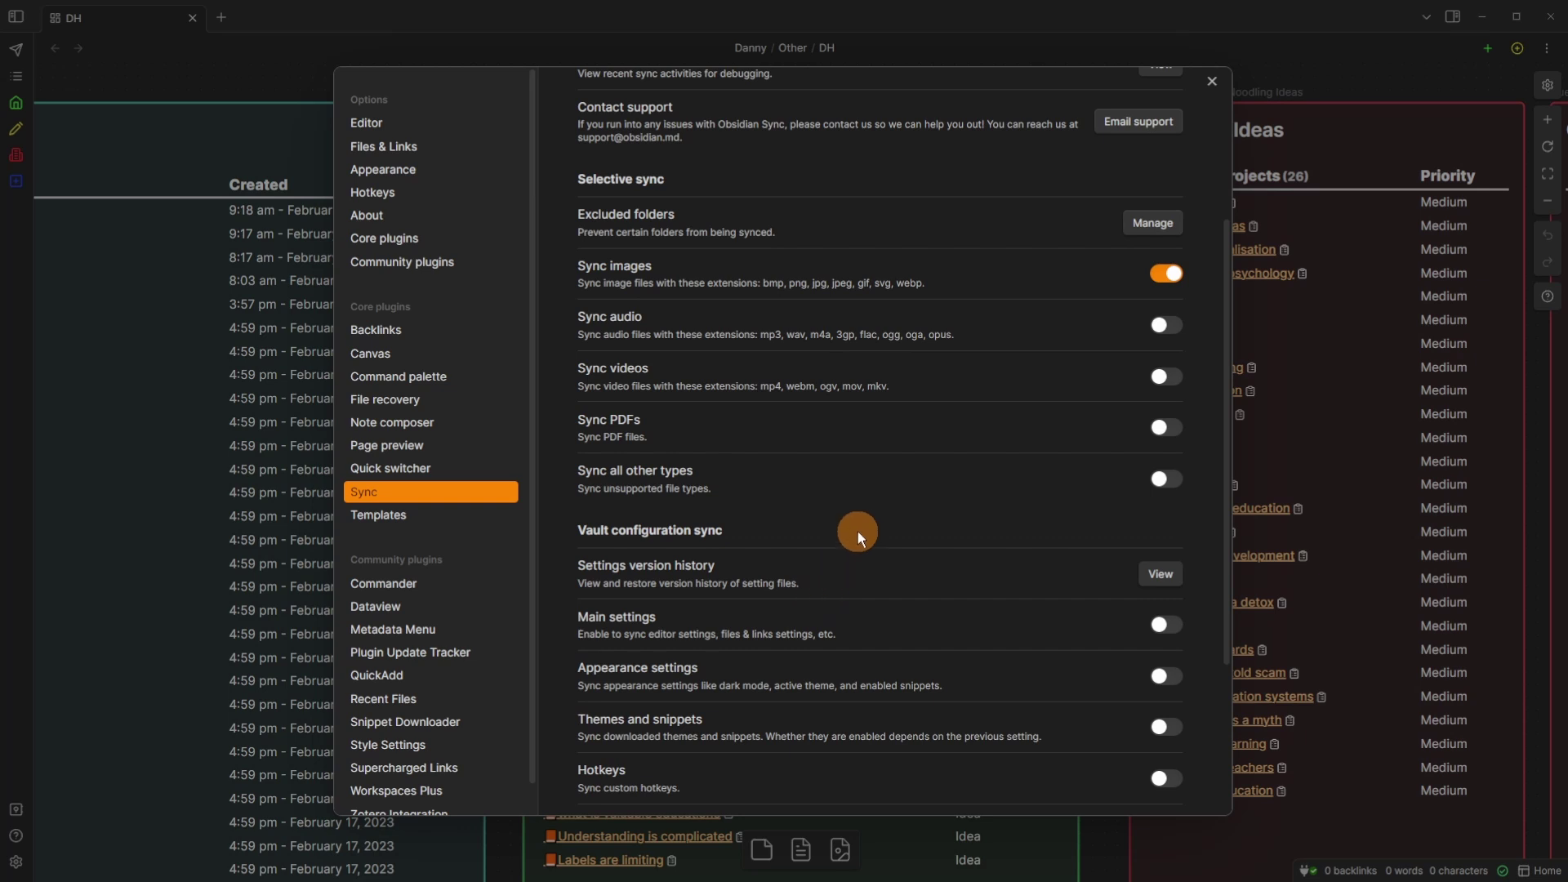
pyautogui.scroll(2, 882, 460)
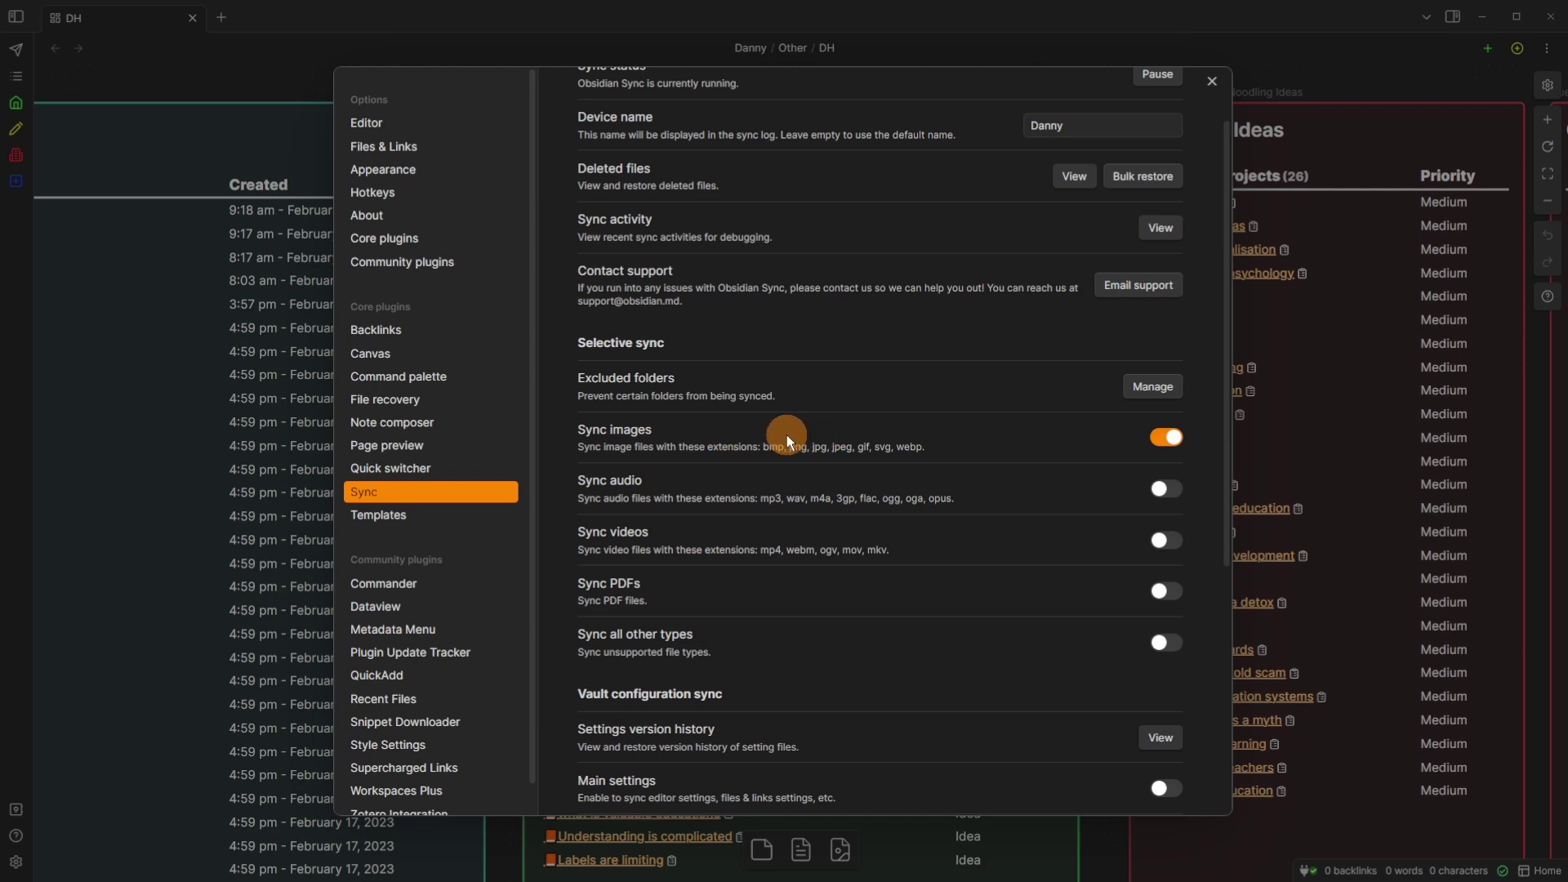
pyautogui.scroll(-1, 786, 436)
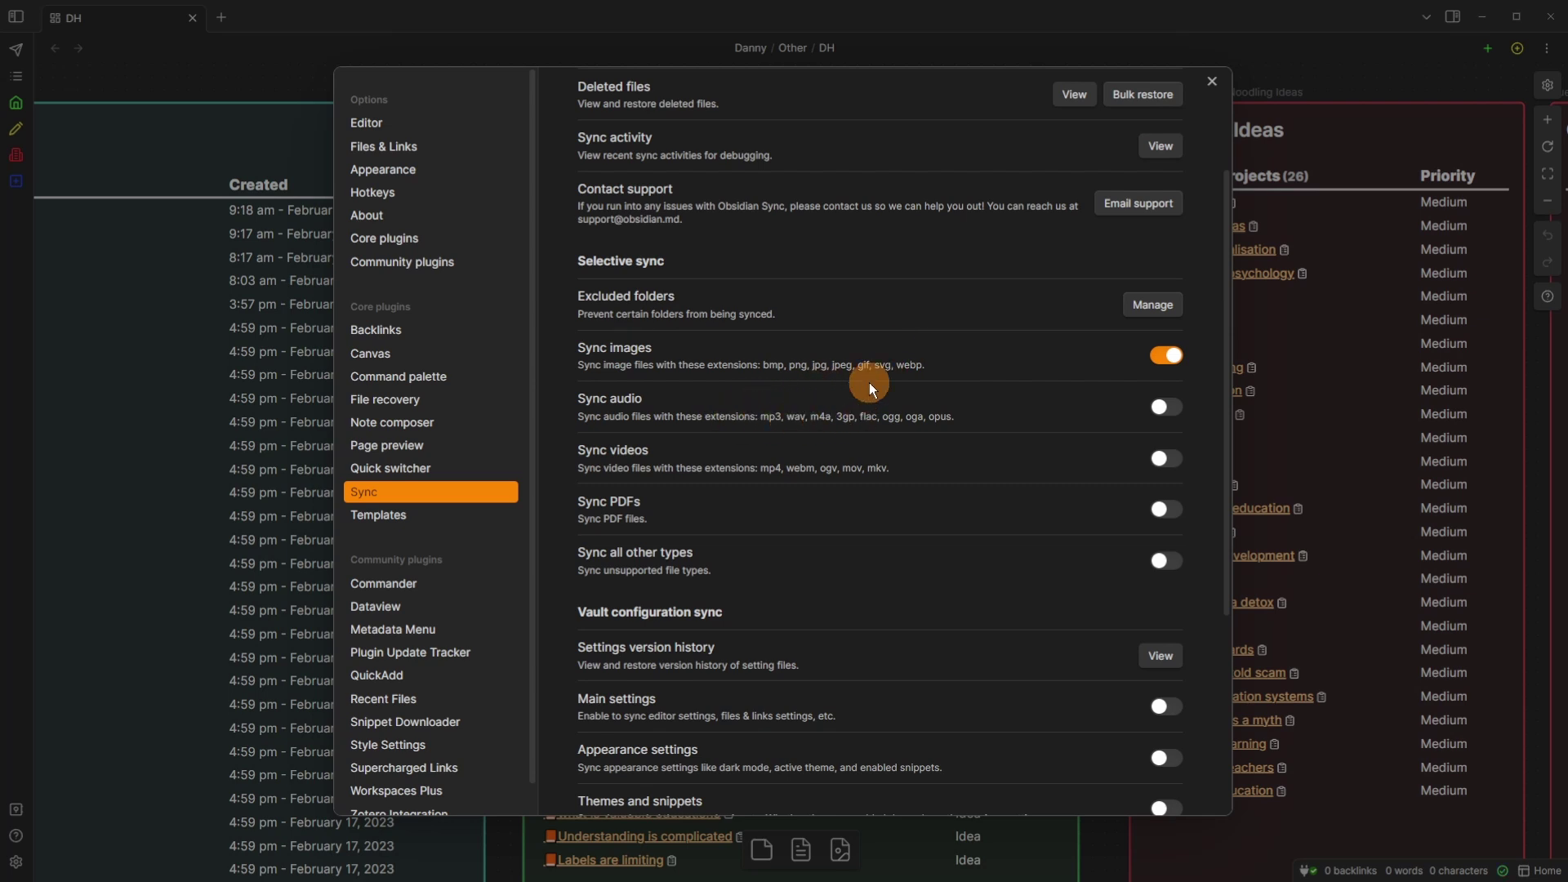
pyautogui.press('Escape')
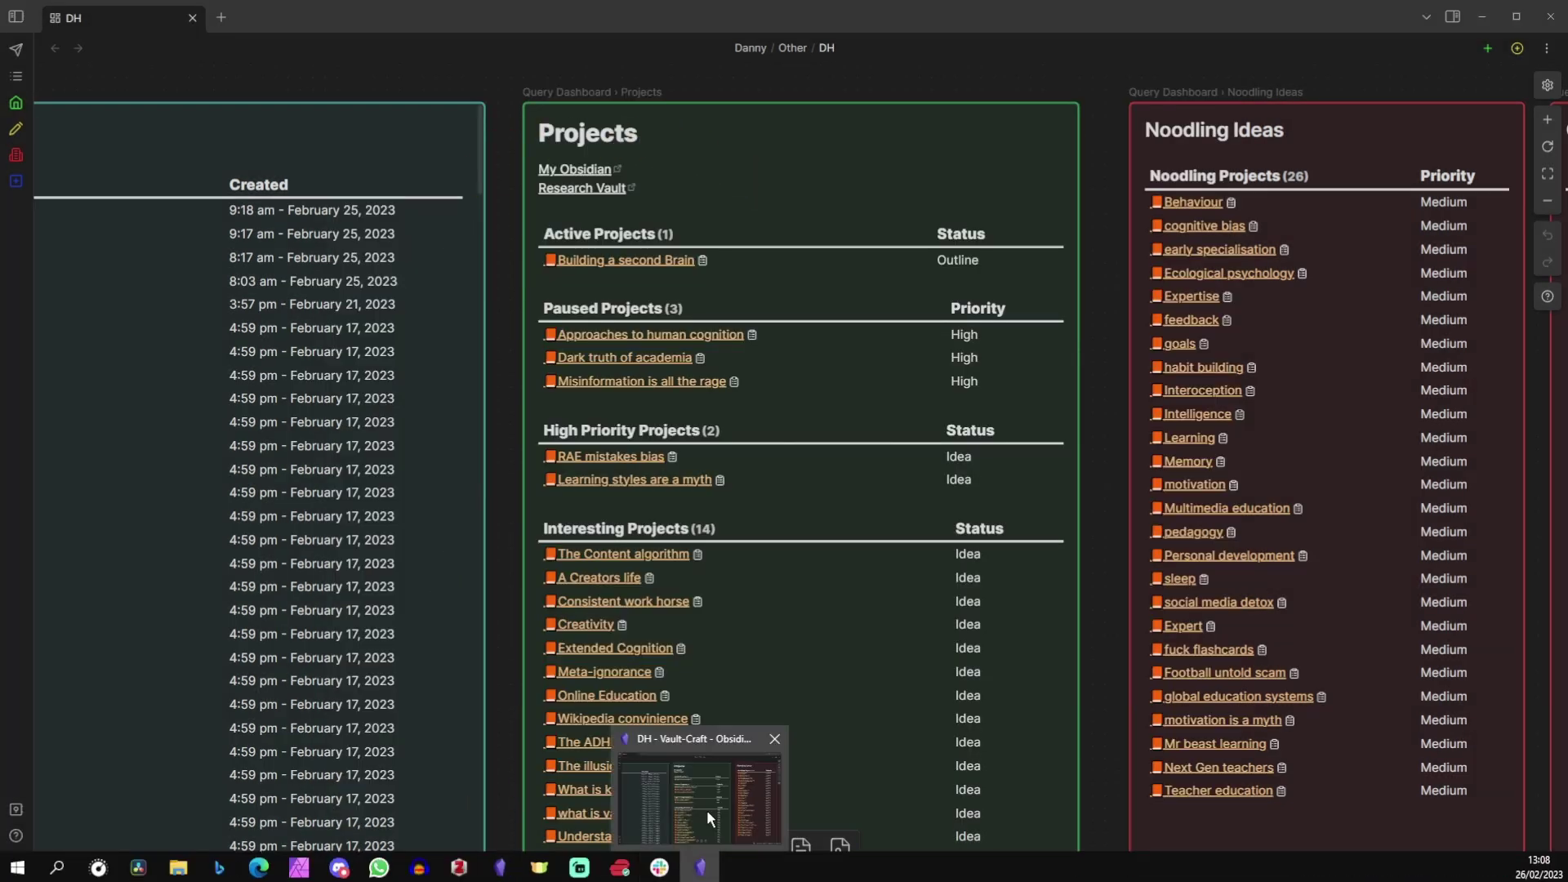
# Step: Open the My Obsidian vault from the dashboard's Projects card and show its file list beside the Home canvas
pyautogui.click(584, 168)
pyautogui.click(583, 170)
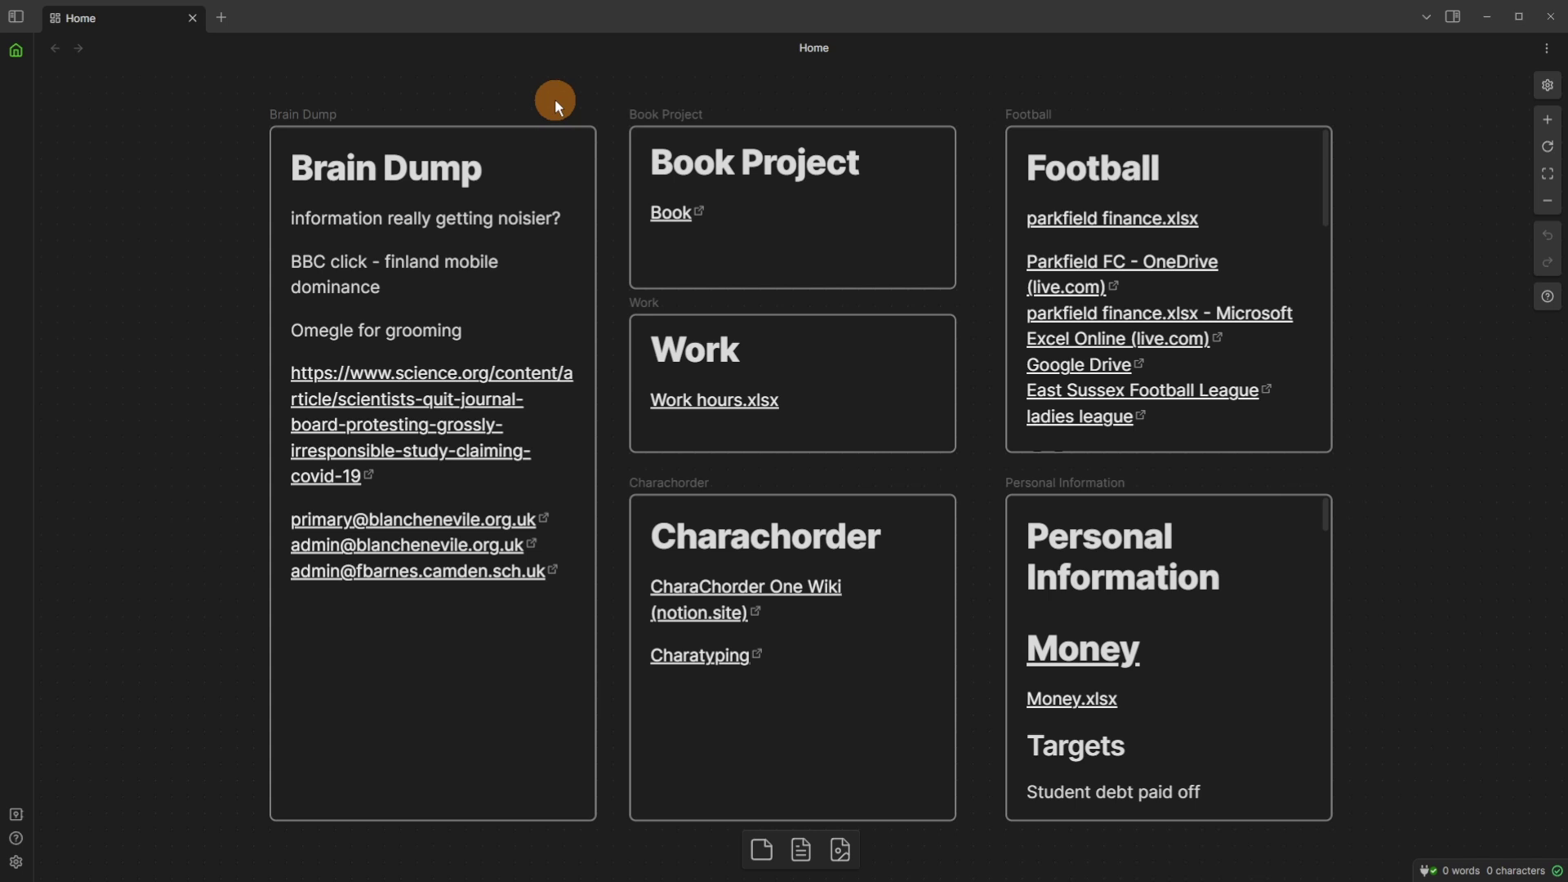
pyautogui.click(488, 247)
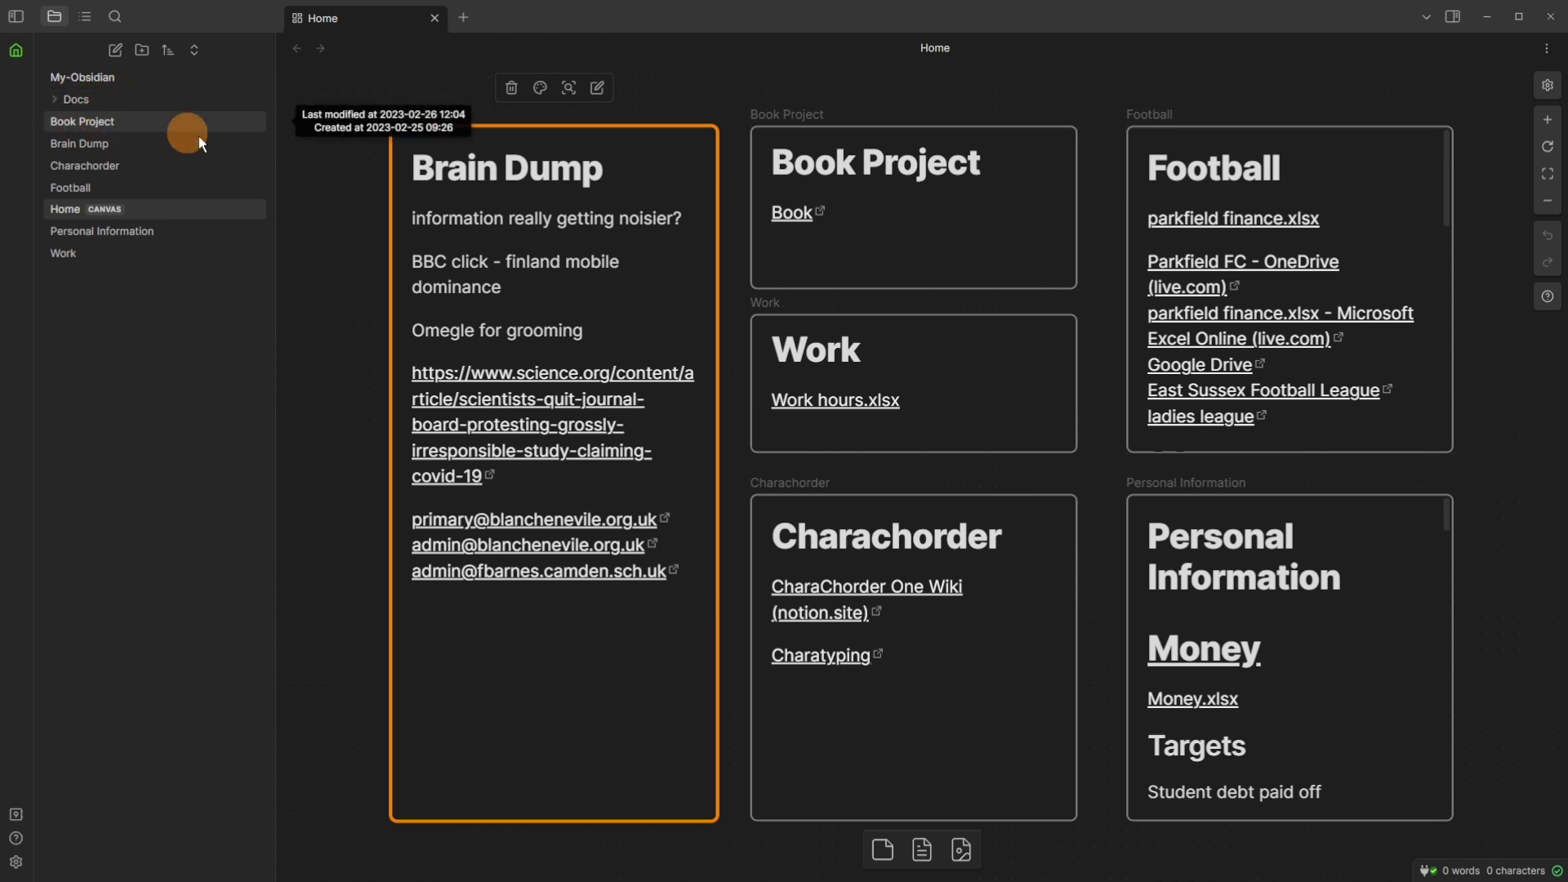
# Step: Look through the Book Project, Brain Dump, Work, Charachorder, Football and Personal Information cards on the Home canvas, selecting each in turn
pyautogui.click(865, 250)
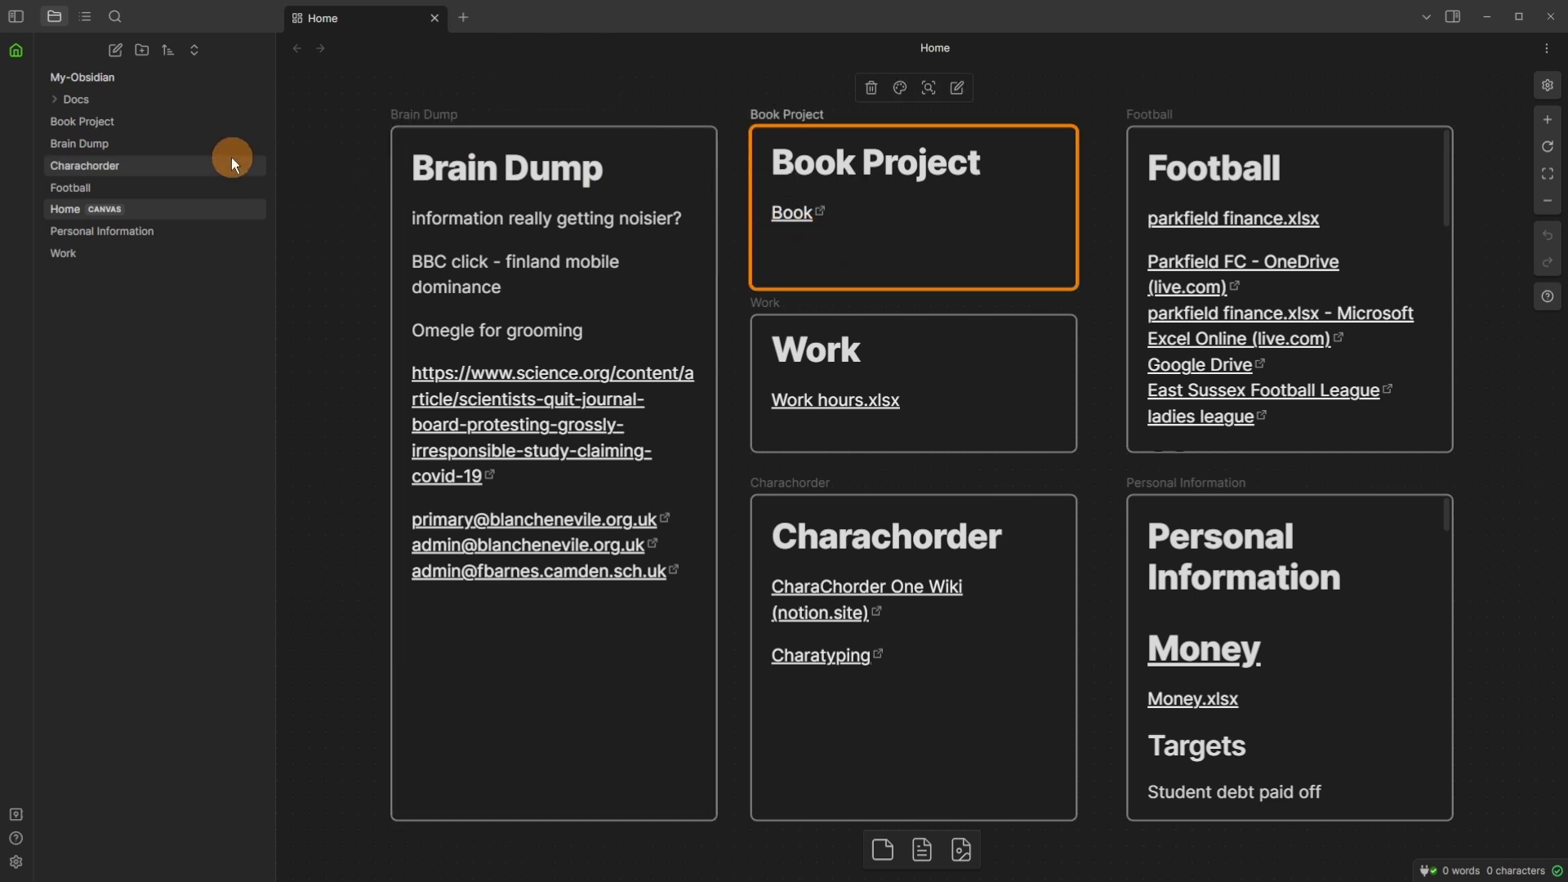
pyautogui.click(515, 258)
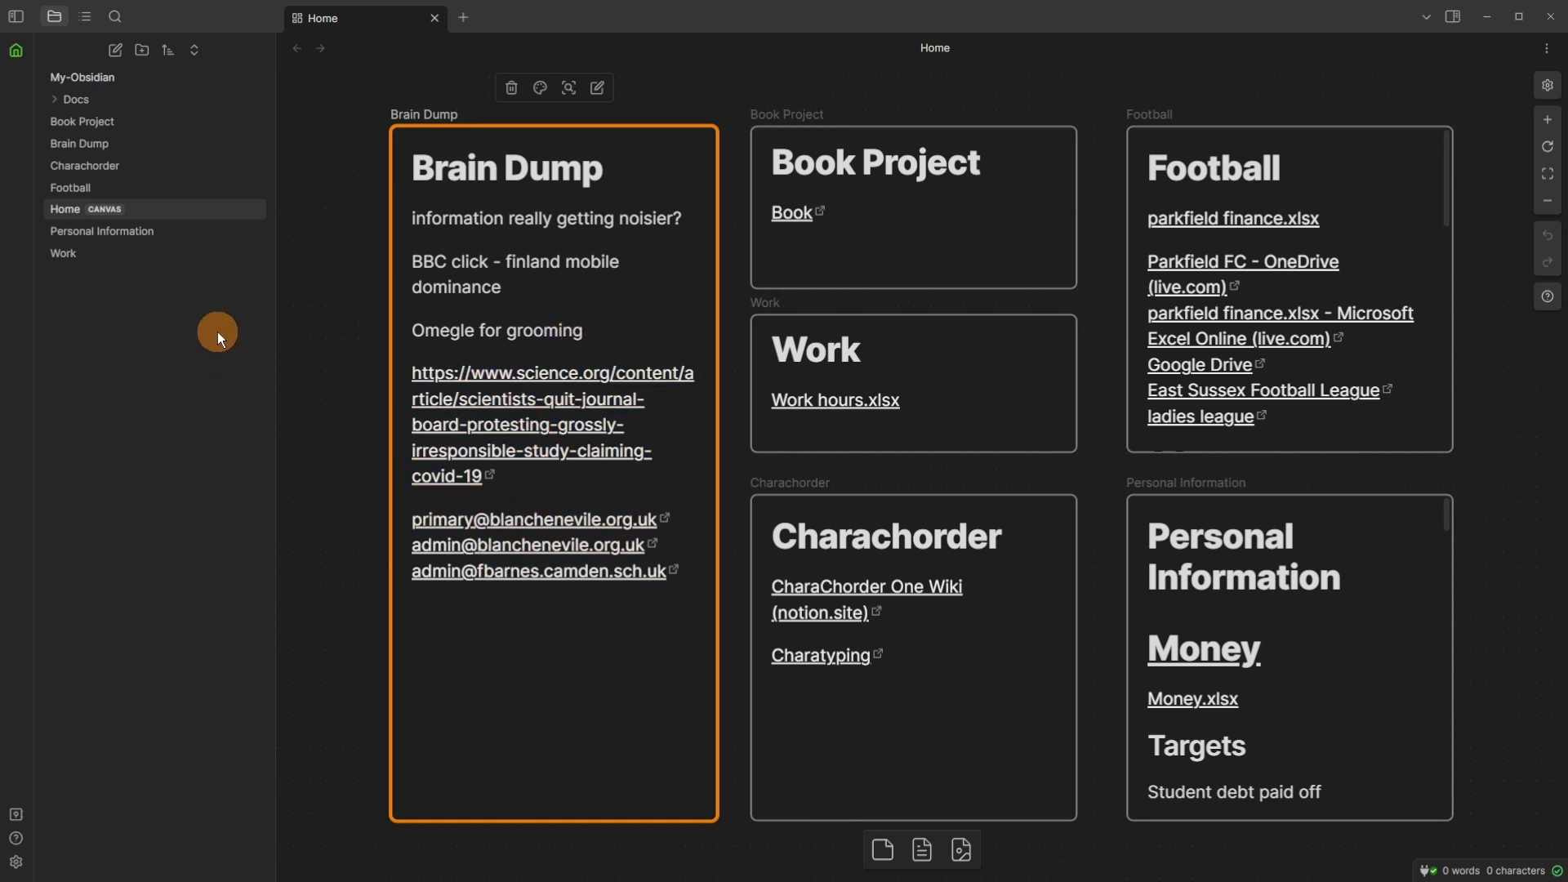
pyautogui.click(758, 443)
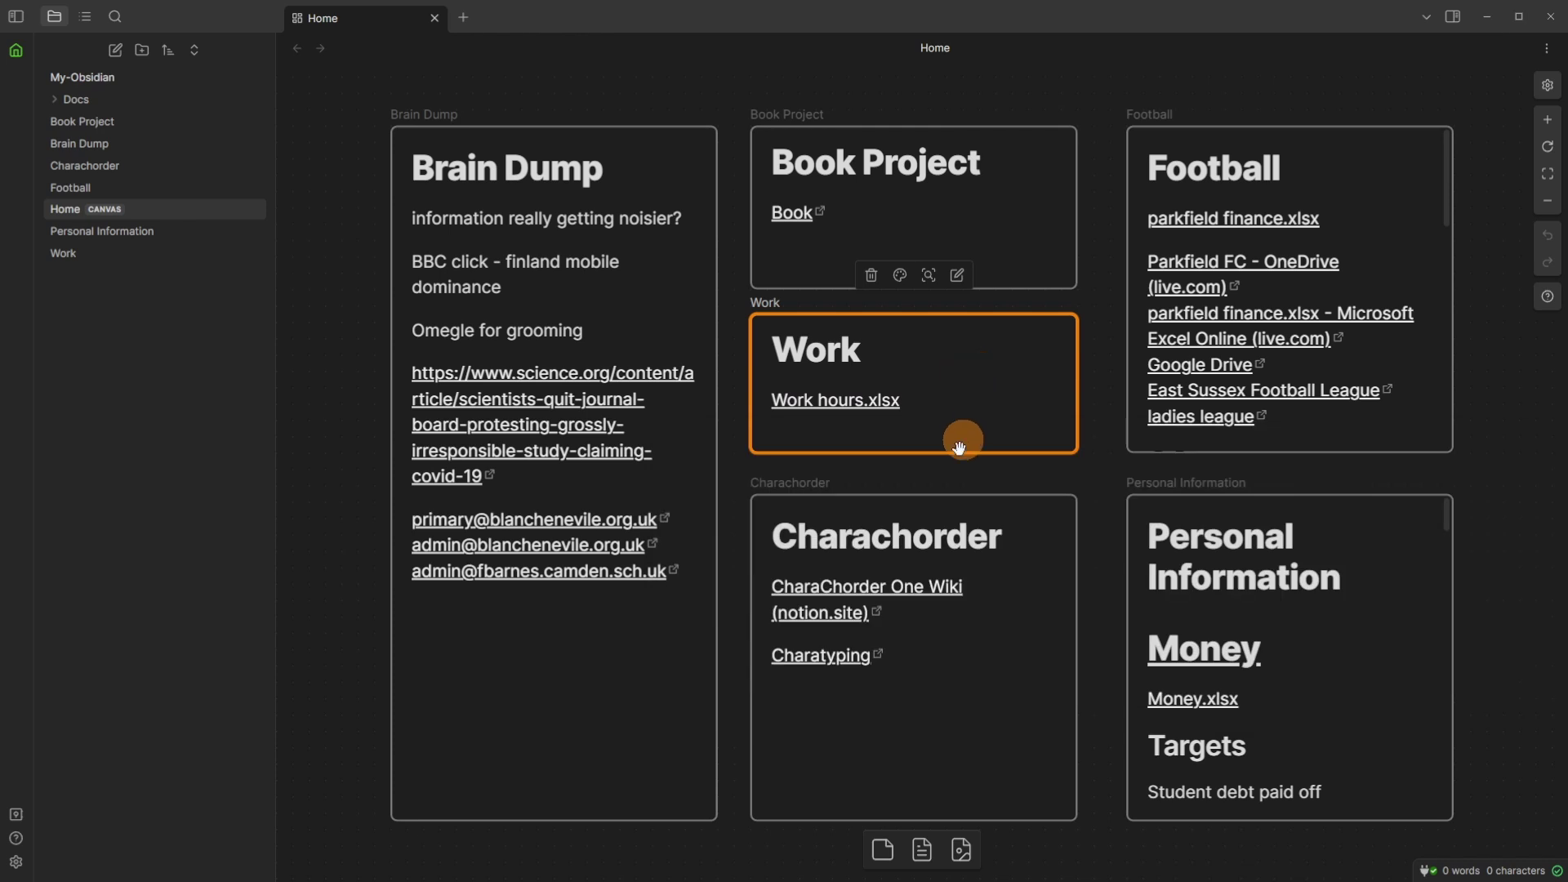
pyautogui.click(898, 764)
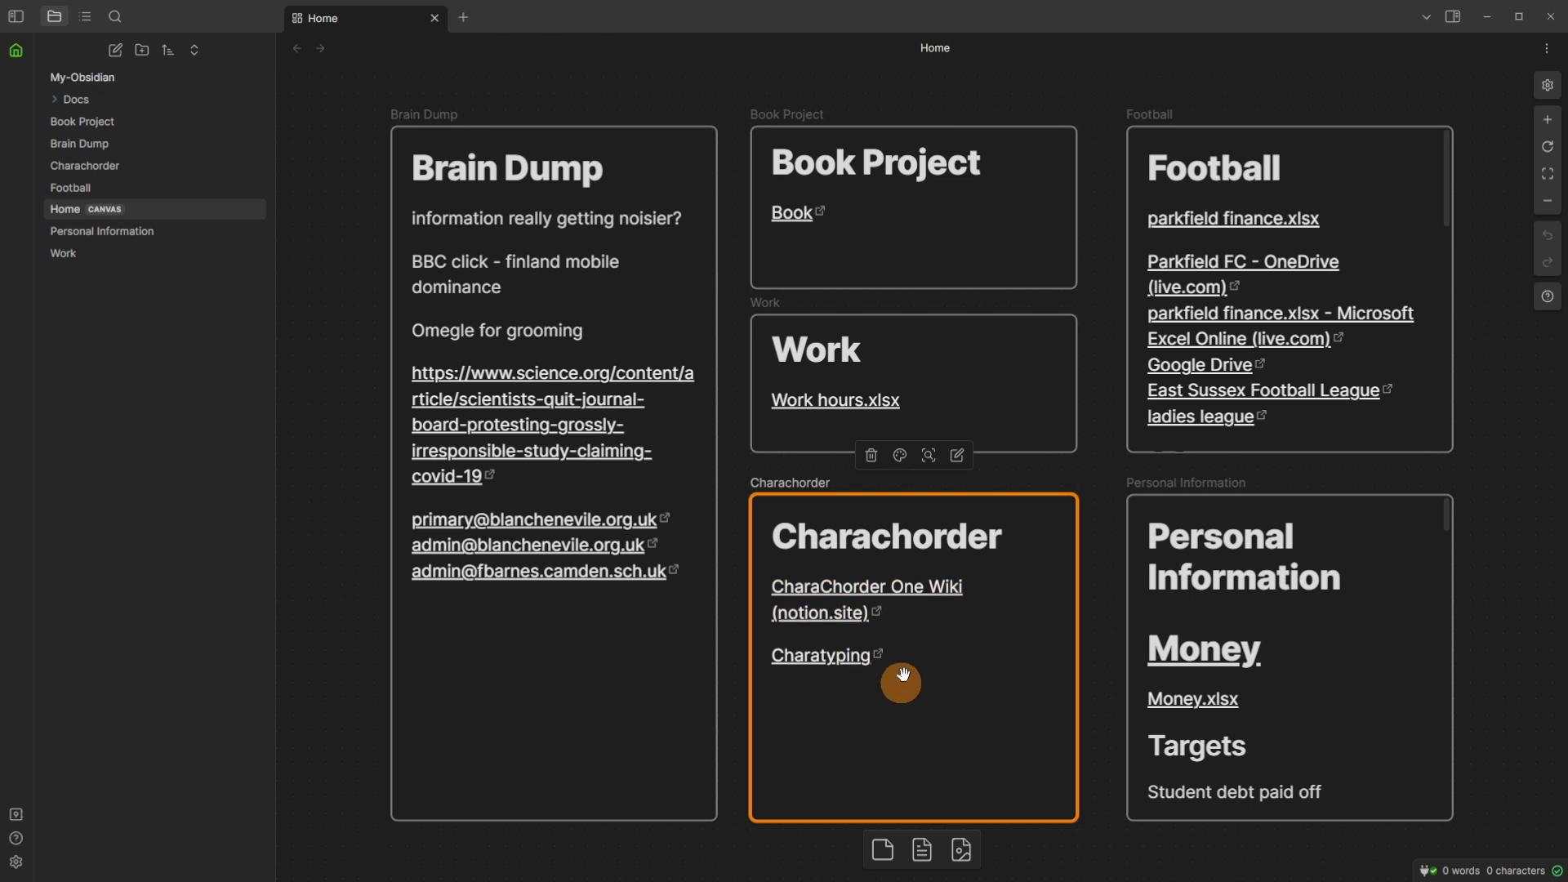
pyautogui.click(1388, 214)
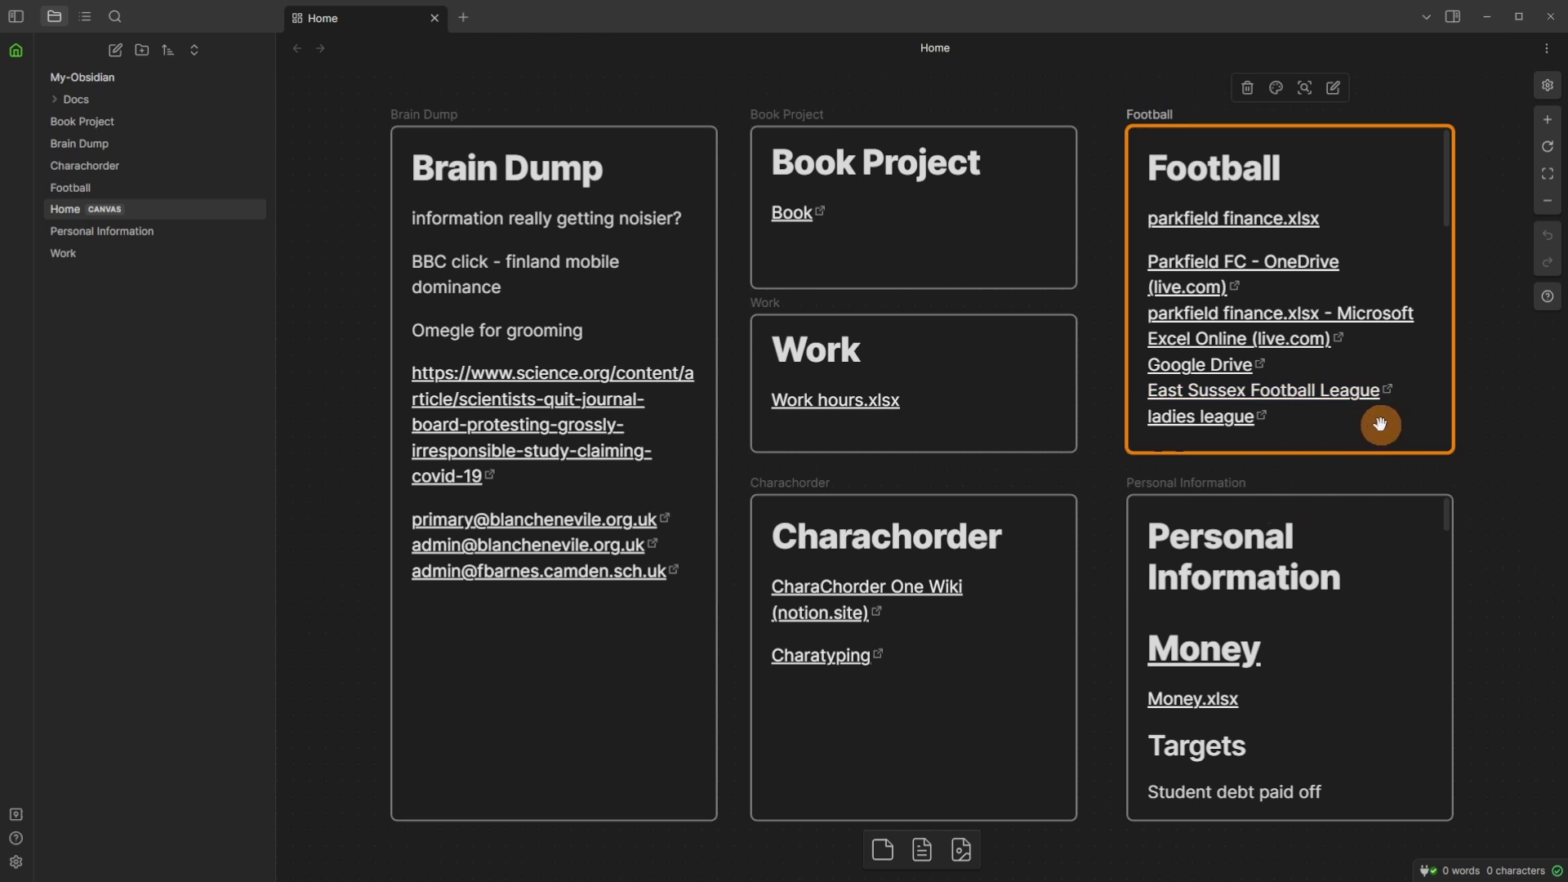
pyautogui.click(1343, 531)
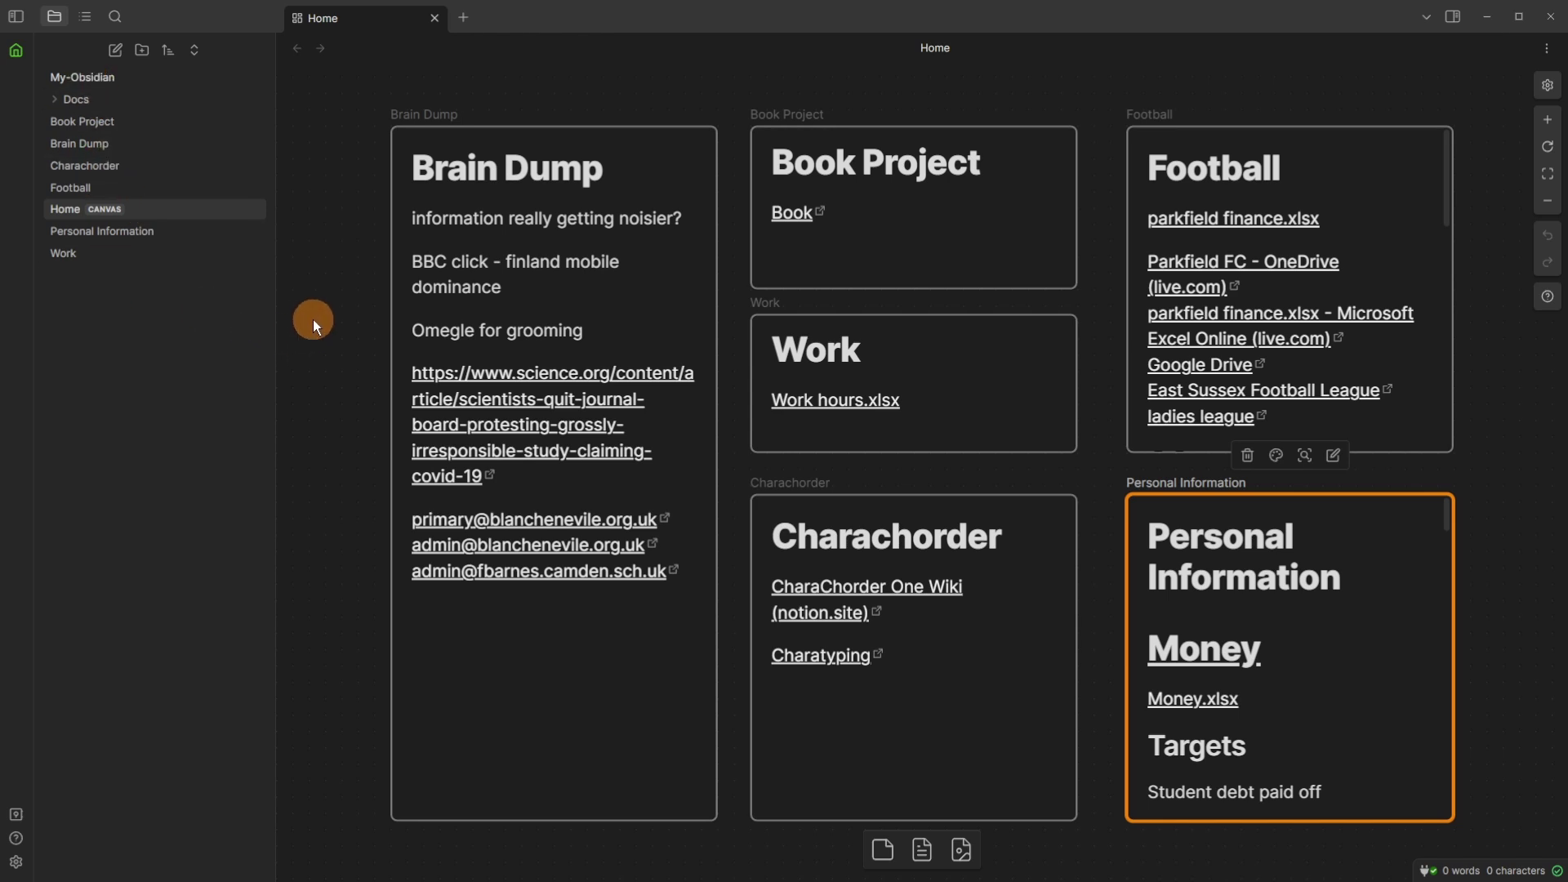
# Step: View the My-Obsidian vault's settings and its list of community plugins, and close the settings
pyautogui.hotkey('ctrl', ',')
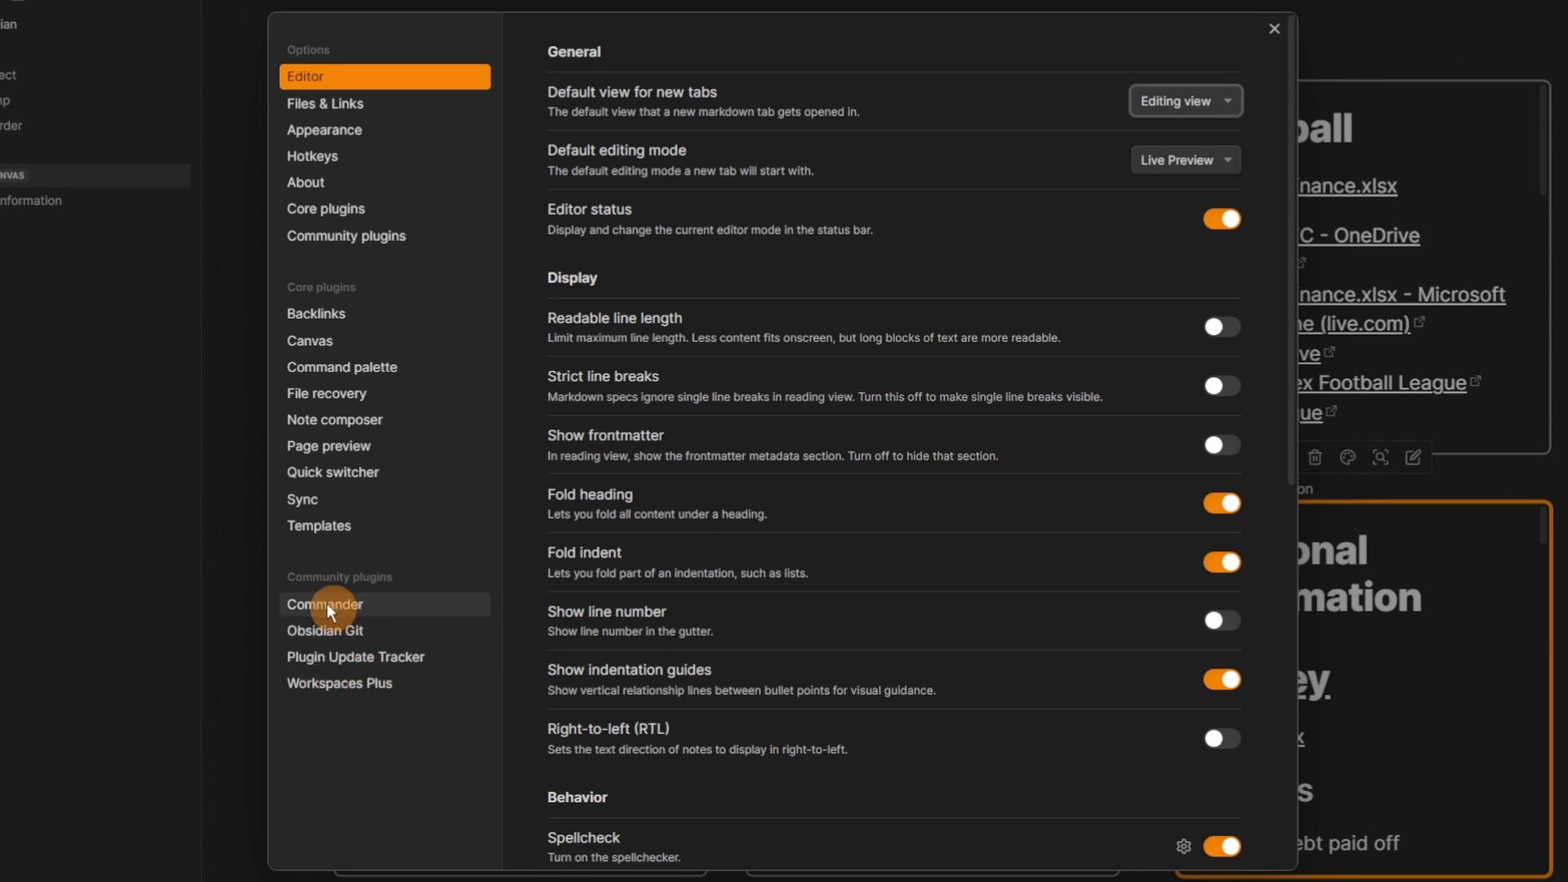
pyautogui.click(141, 426)
# Step: Open the Brain Dump note from its Home canvas card and place the cursor below the BBC click entry
pyautogui.click(396, 60)
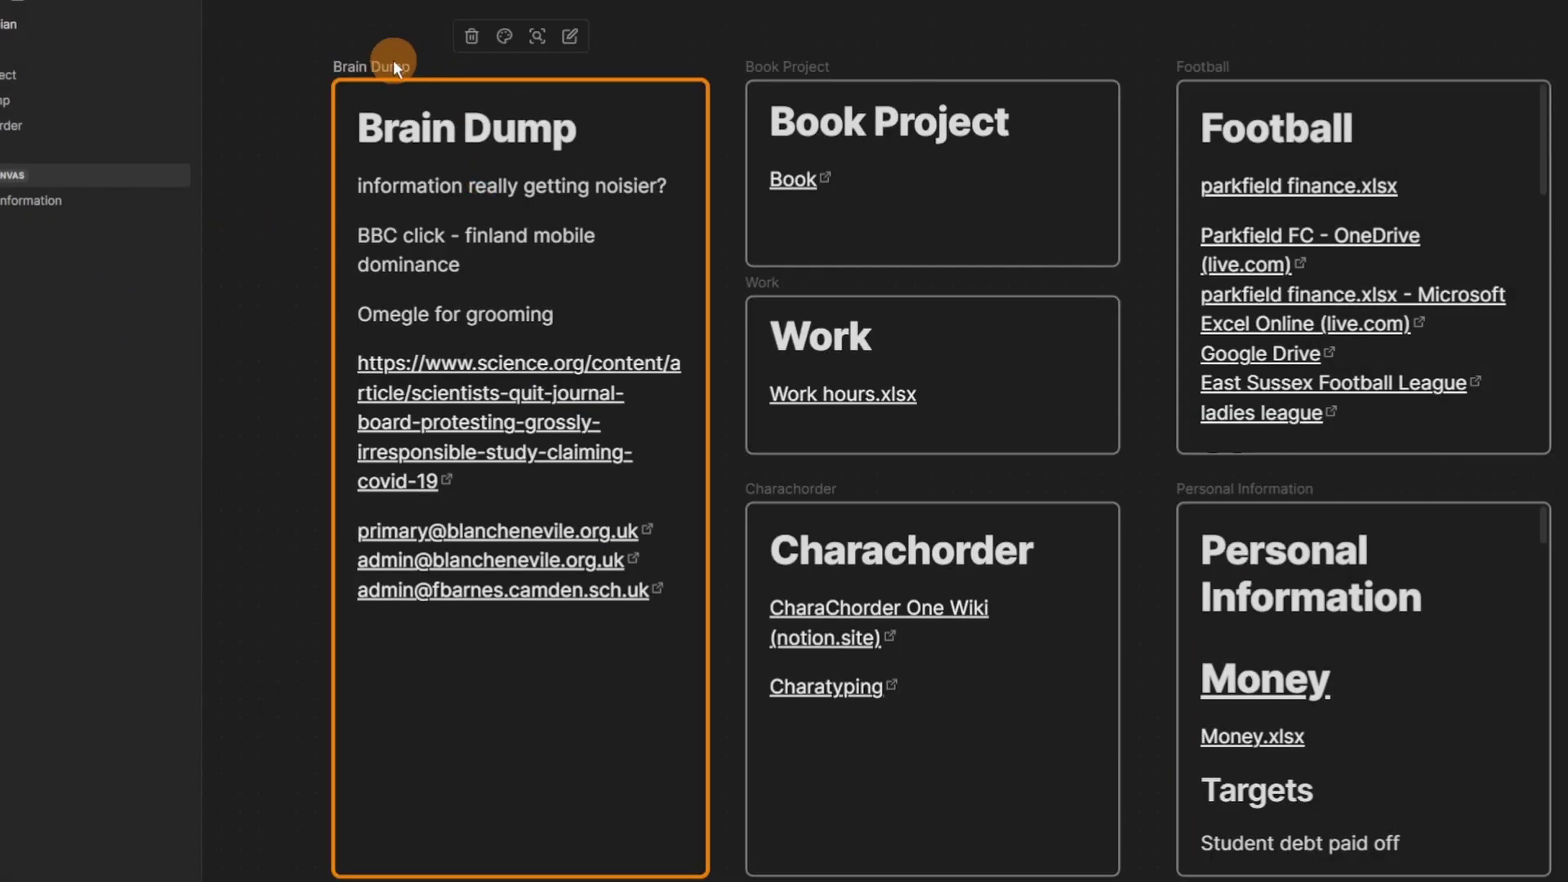
pyautogui.click(384, 61)
pyautogui.click(451, 214)
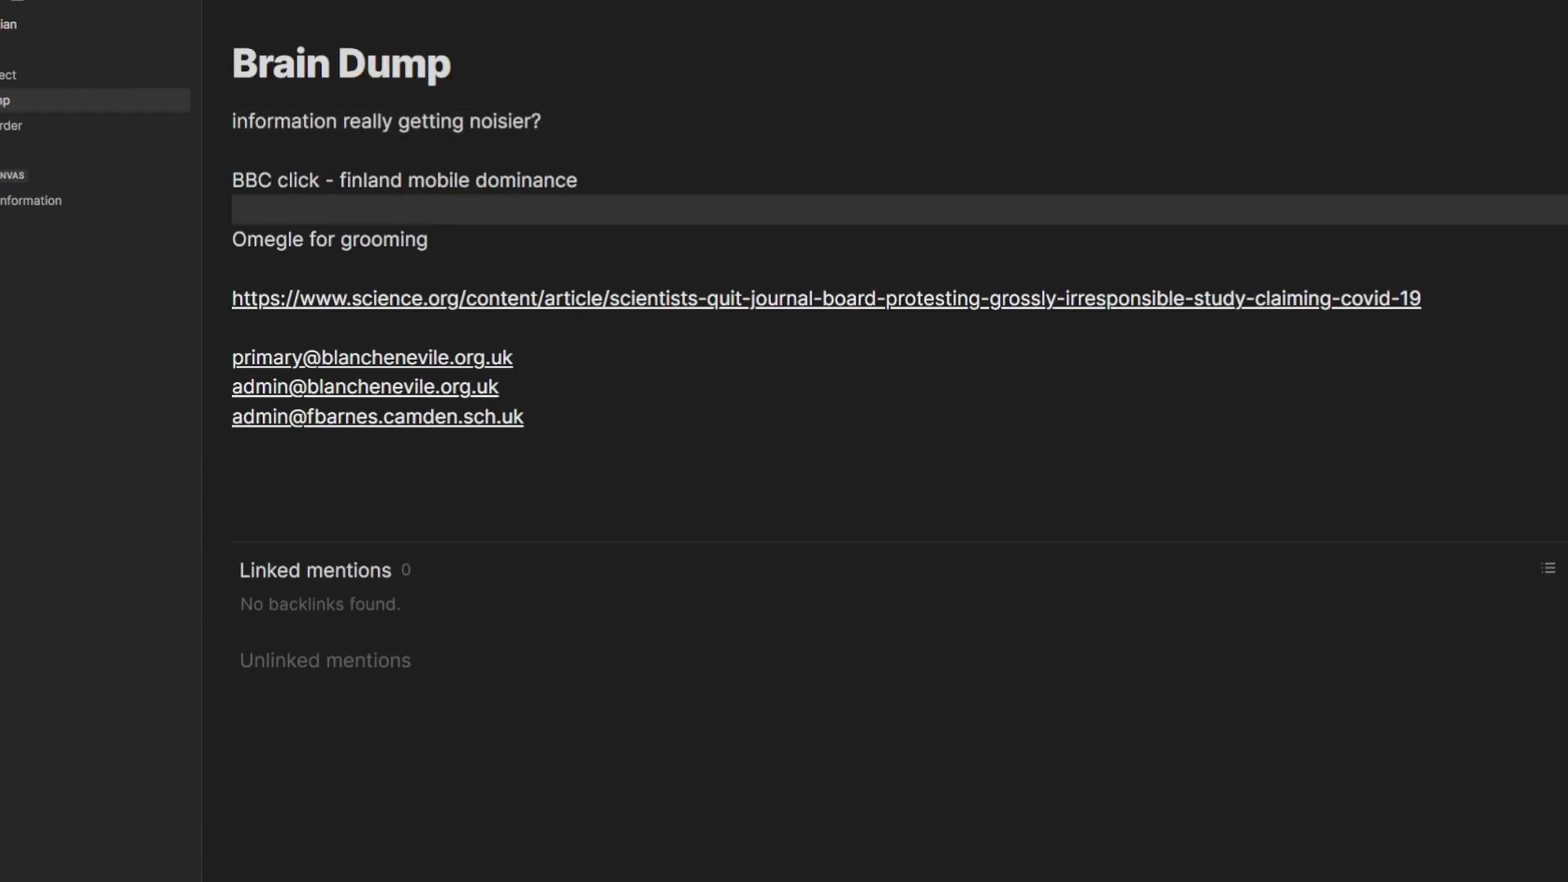